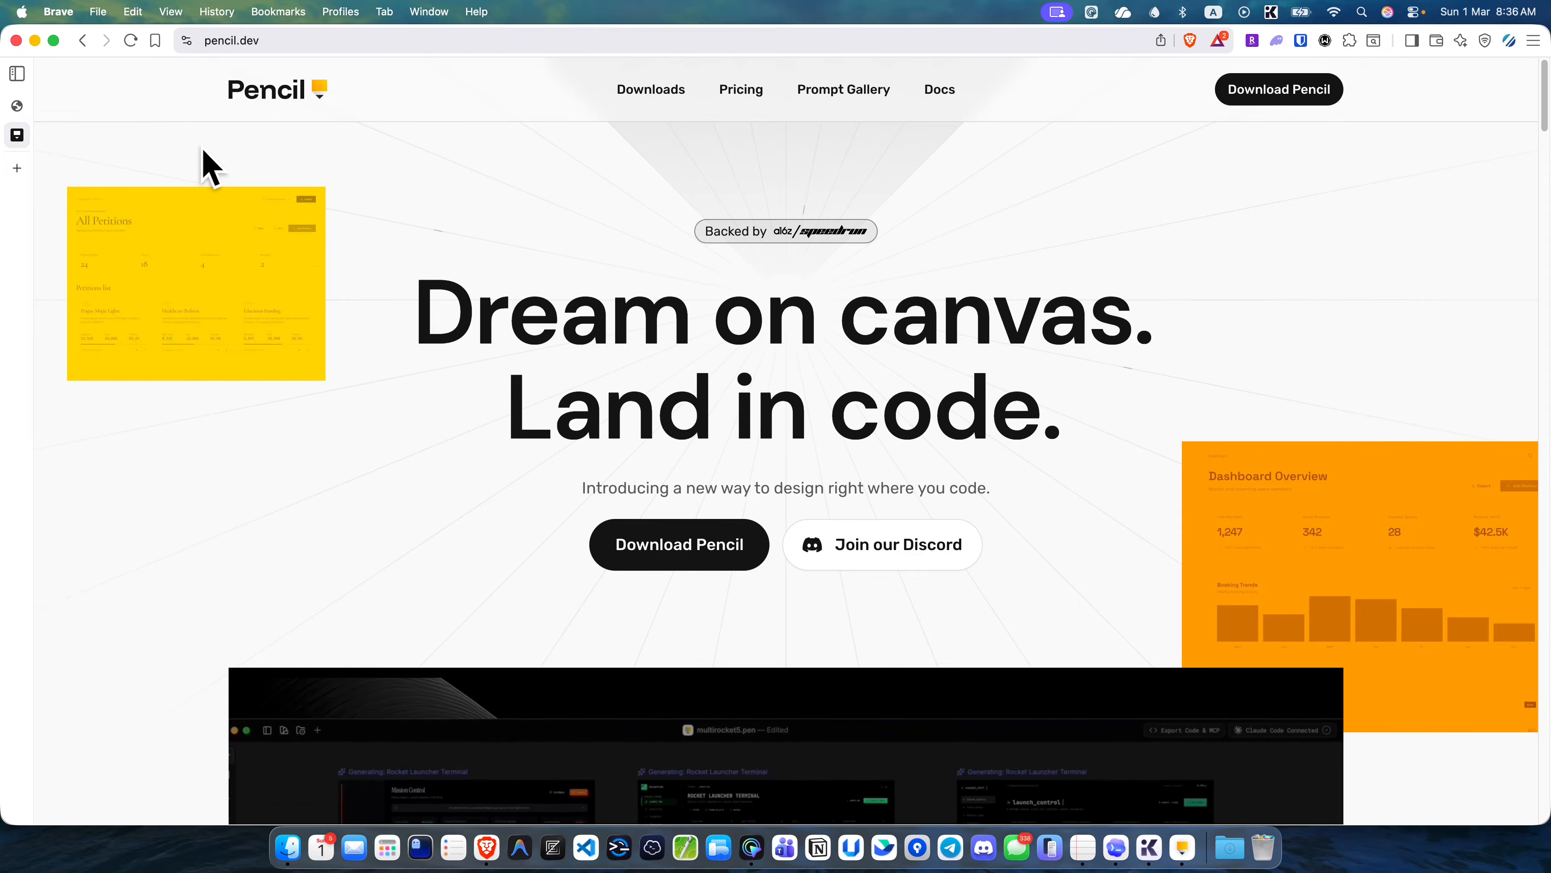
# - Review the form fields on the existing Zartar Prompt Generator page at zartar.myanmars.app, then switch to Pencil
pyautogui.click(34, 113)
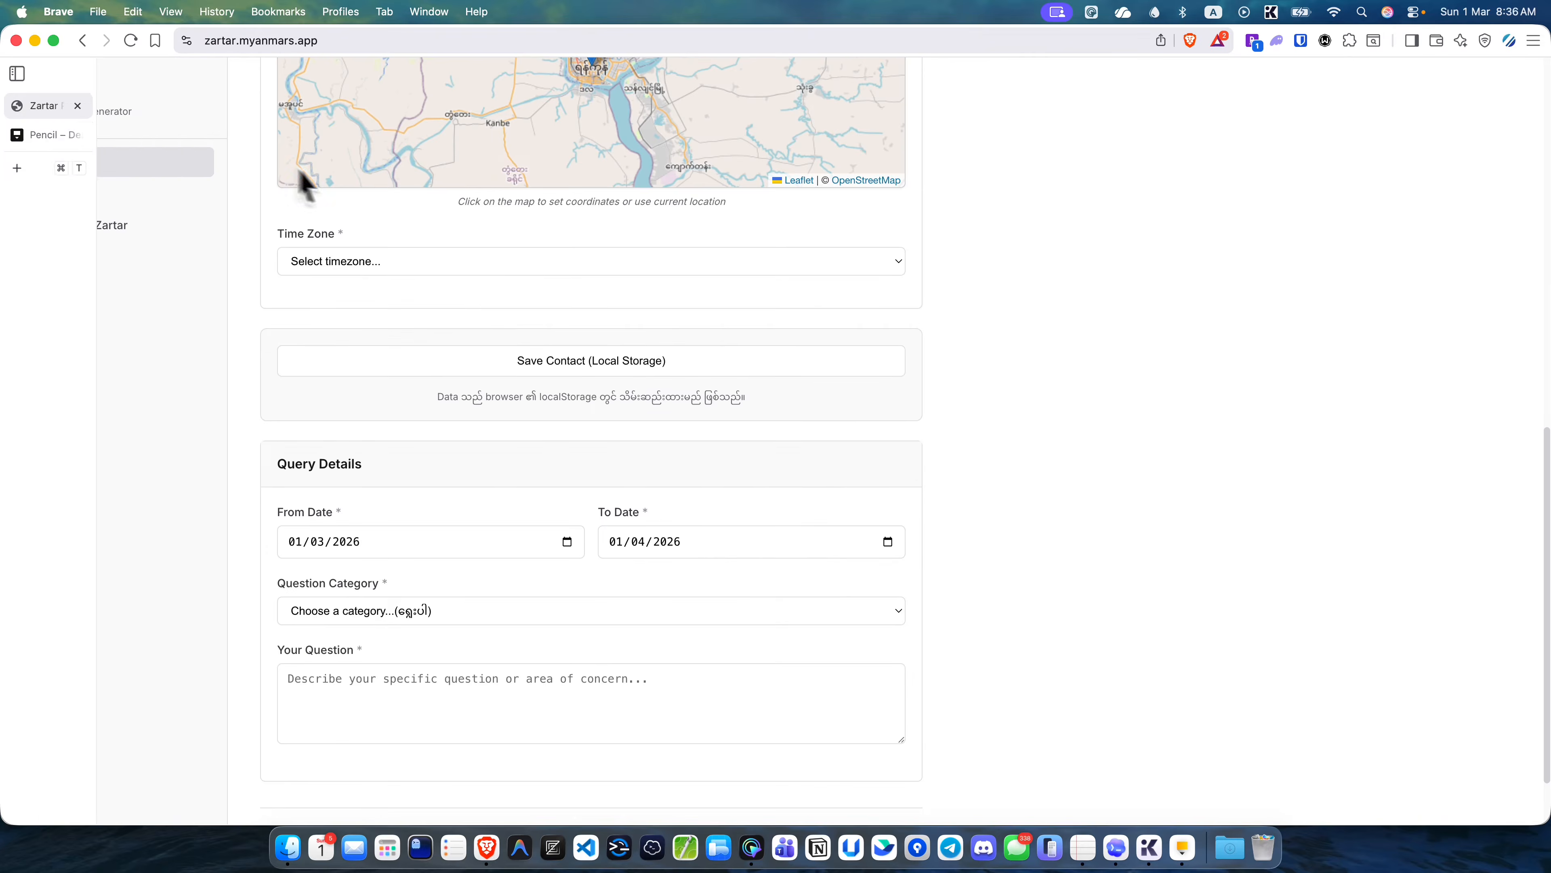
pyautogui.scroll(10, 726, 452)
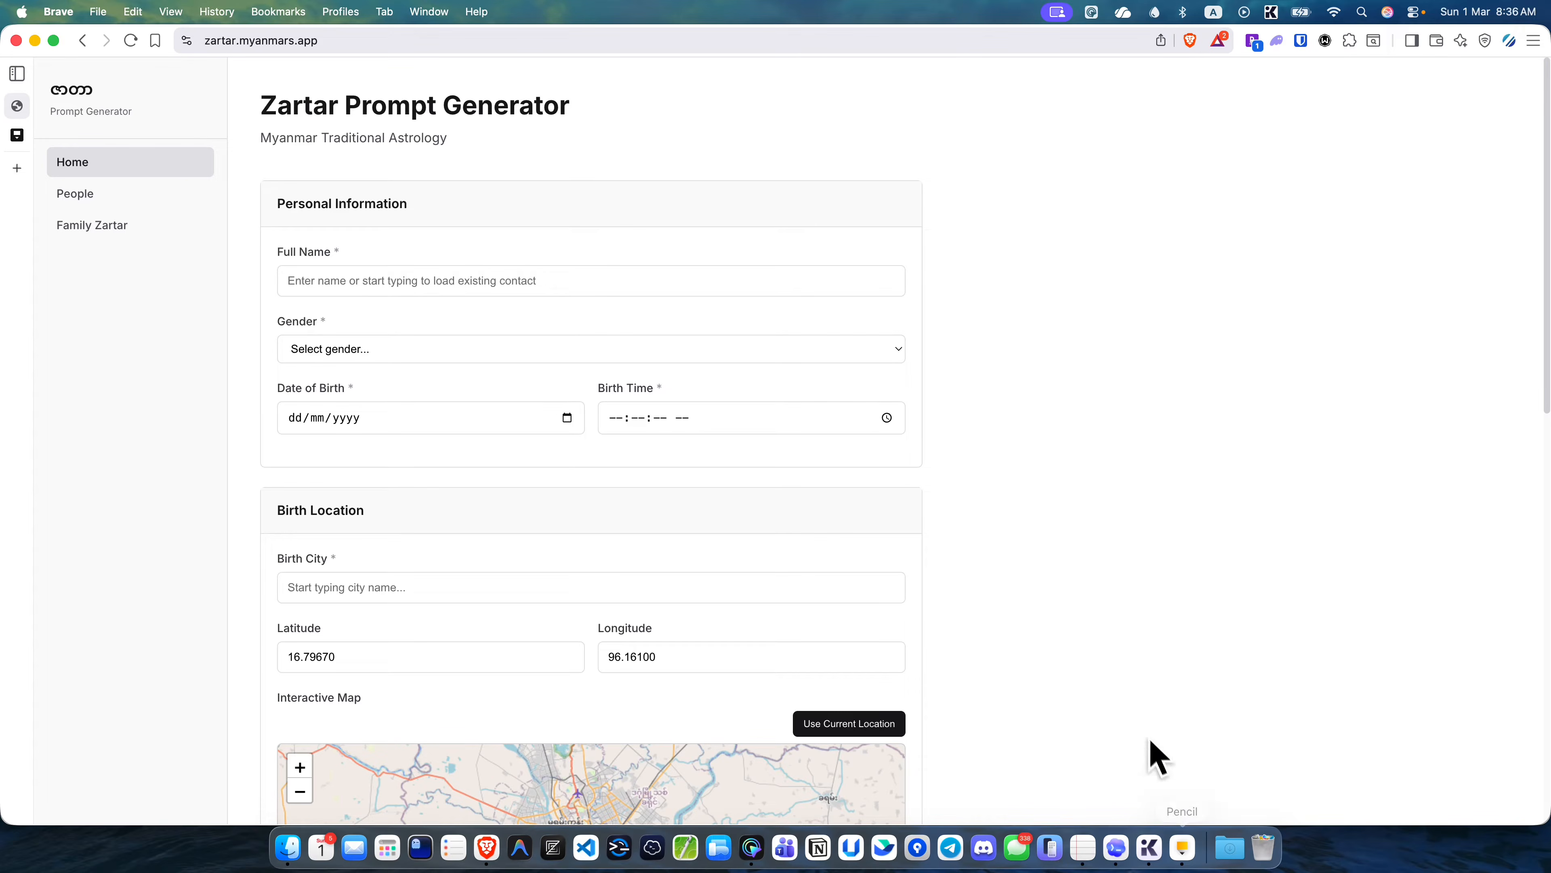
pyautogui.click(1185, 847)
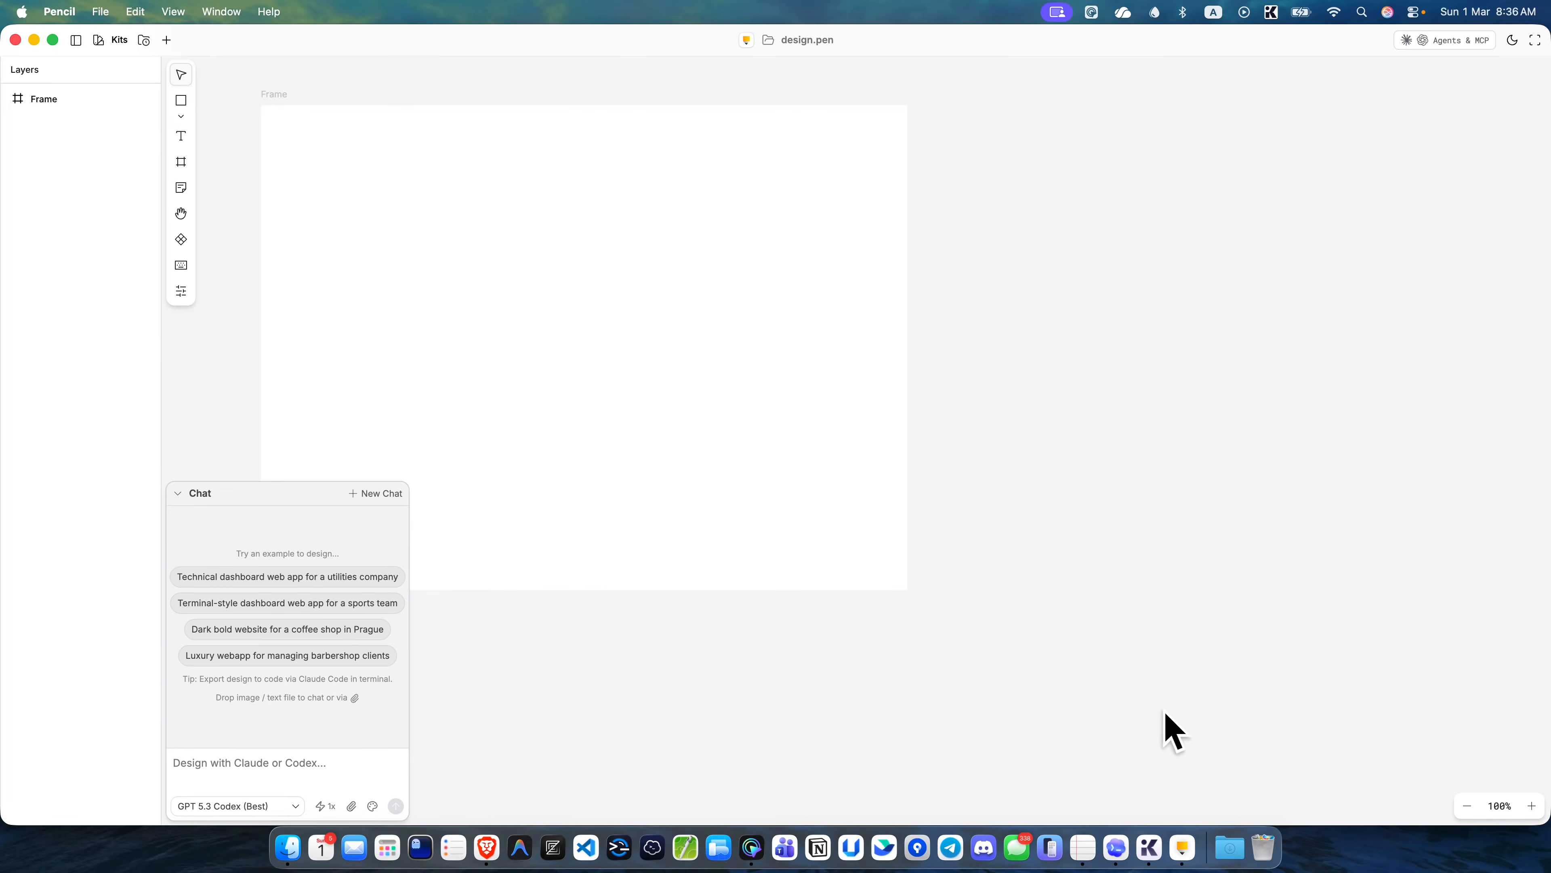
# - In the TextEdit note, add a control type in parentheses to the listed form fields, copy the whole prompt and return to Pencil
pyautogui.click(1082, 847)
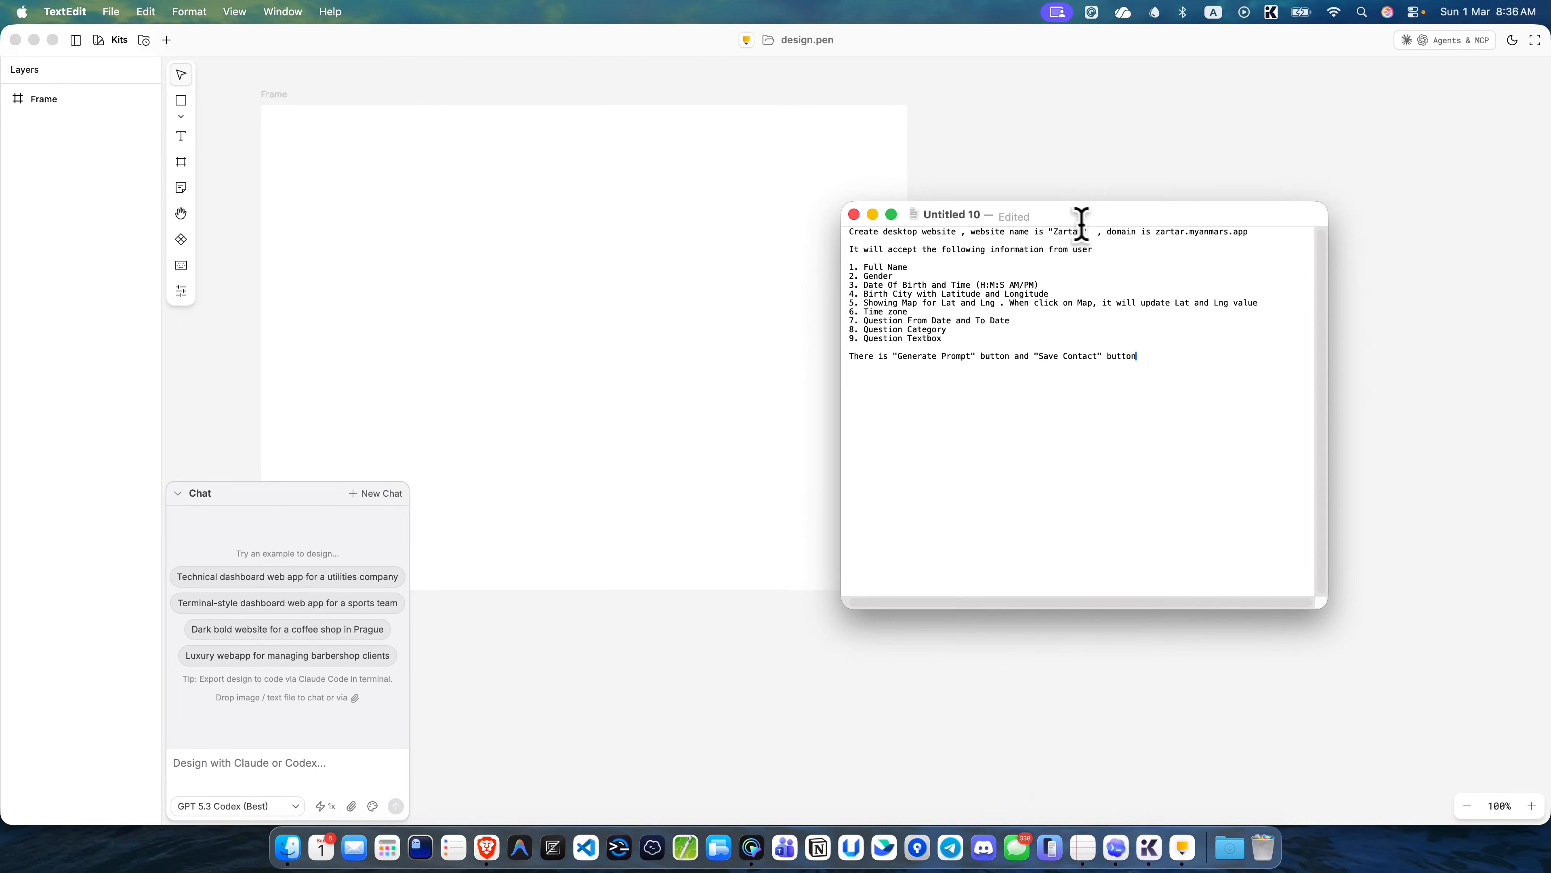
pyautogui.click(944, 268)
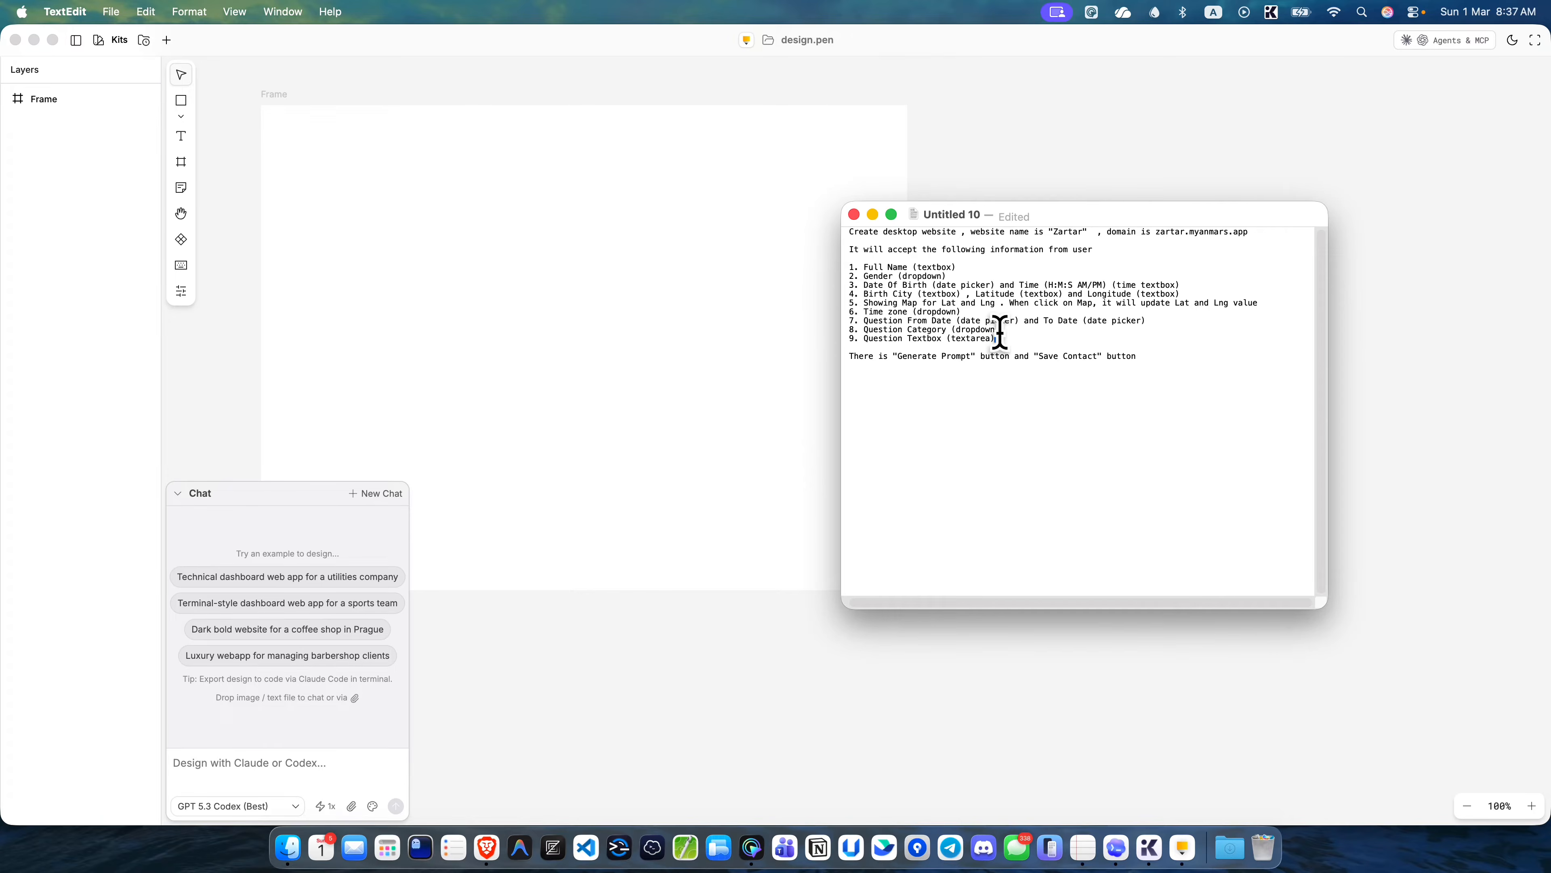
pyautogui.press('super+a')
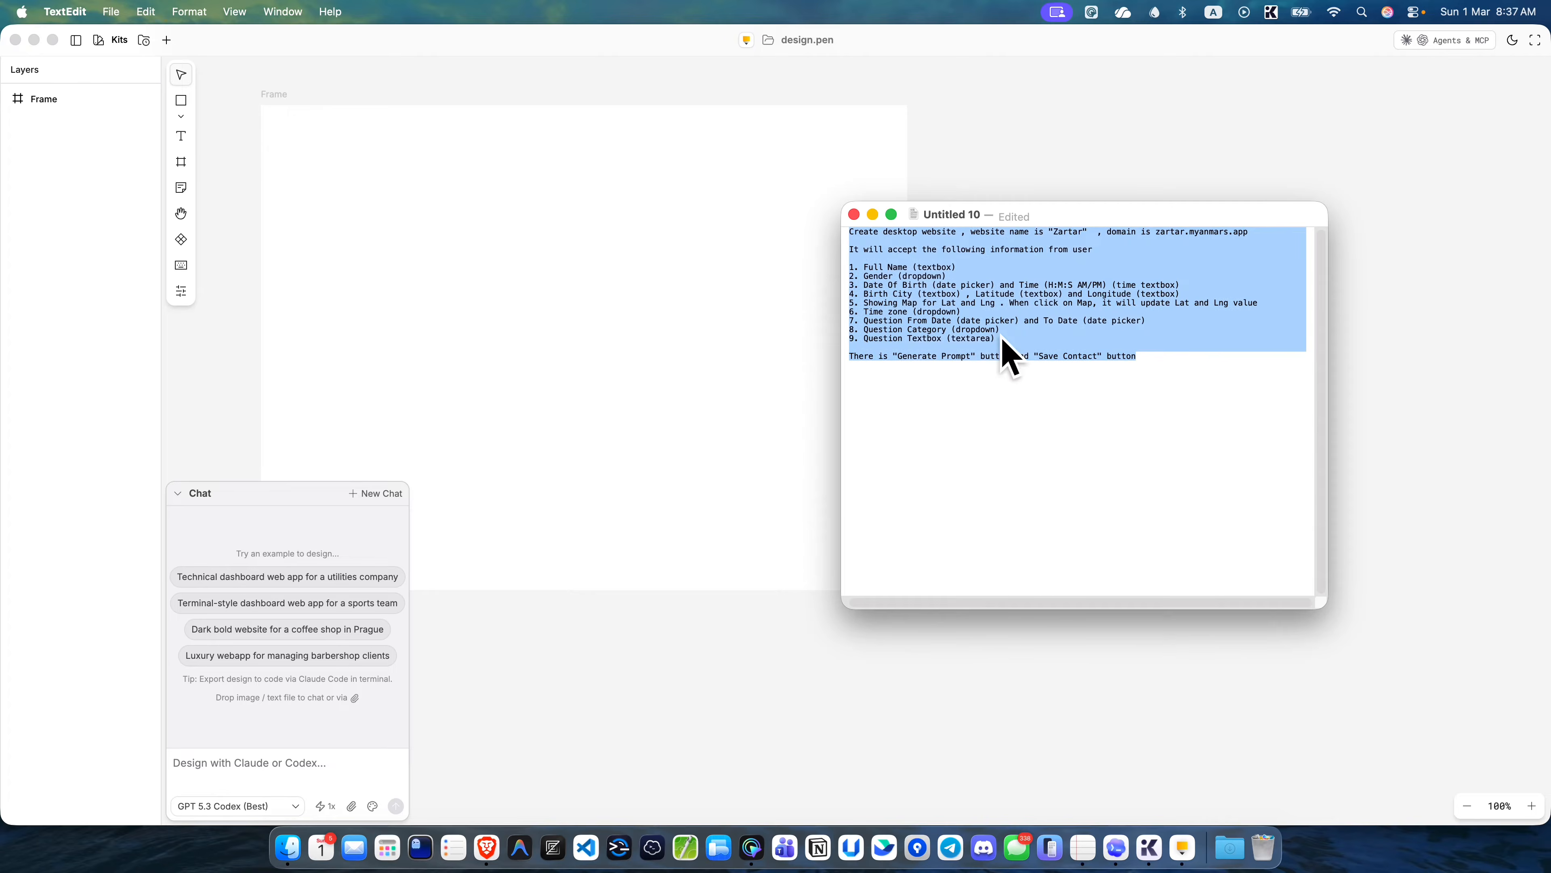
pyautogui.click(447, 628)
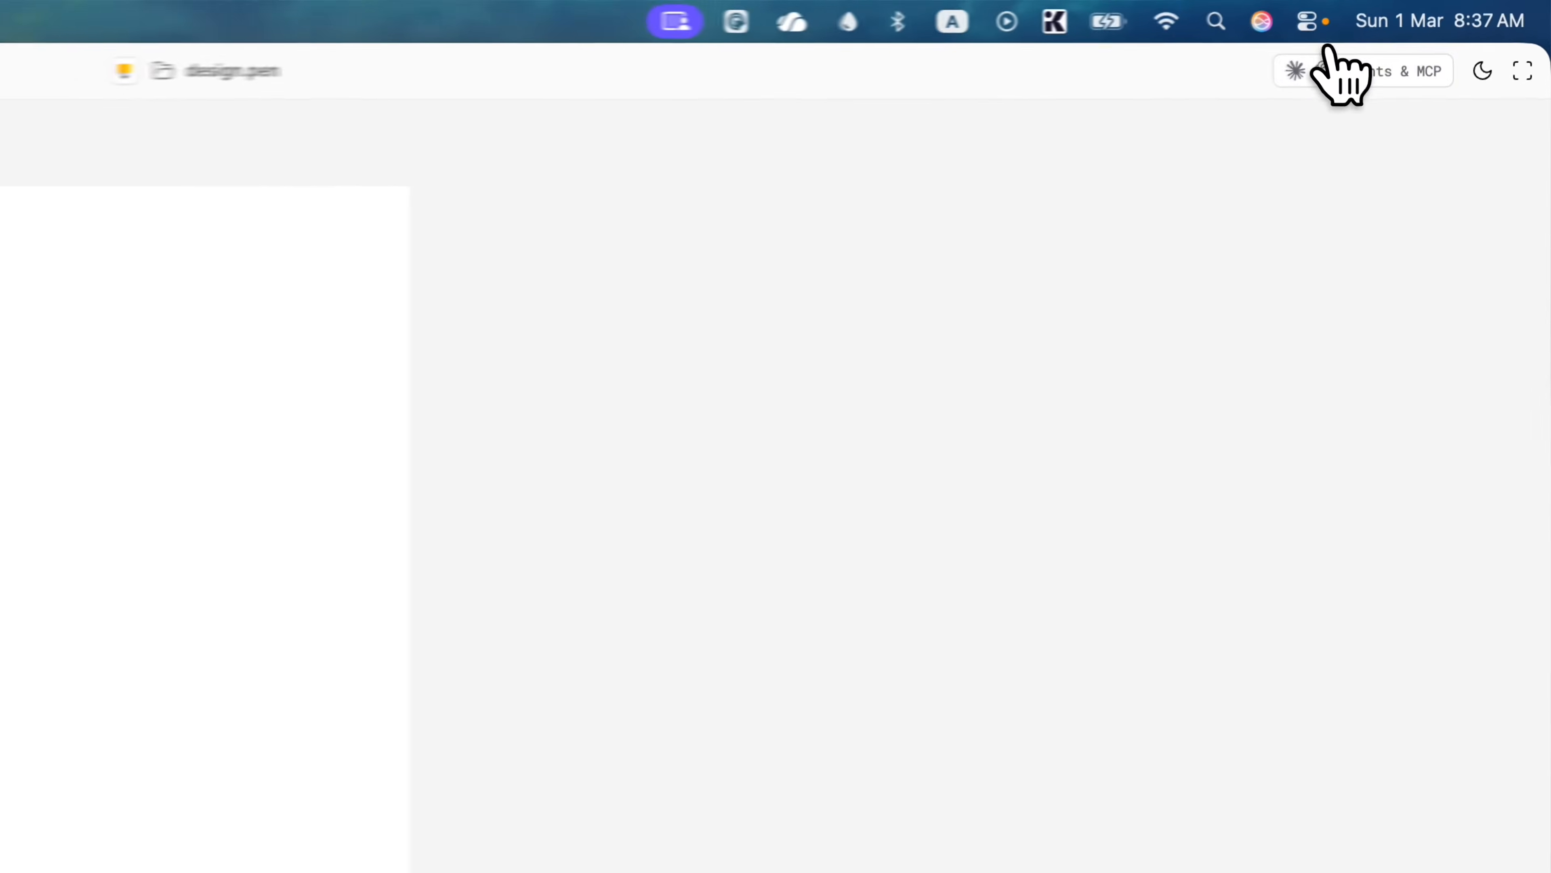
# - Check the AI agent connections and the MCP integrations in the agents setup, then close it
pyautogui.click(1445, 40)
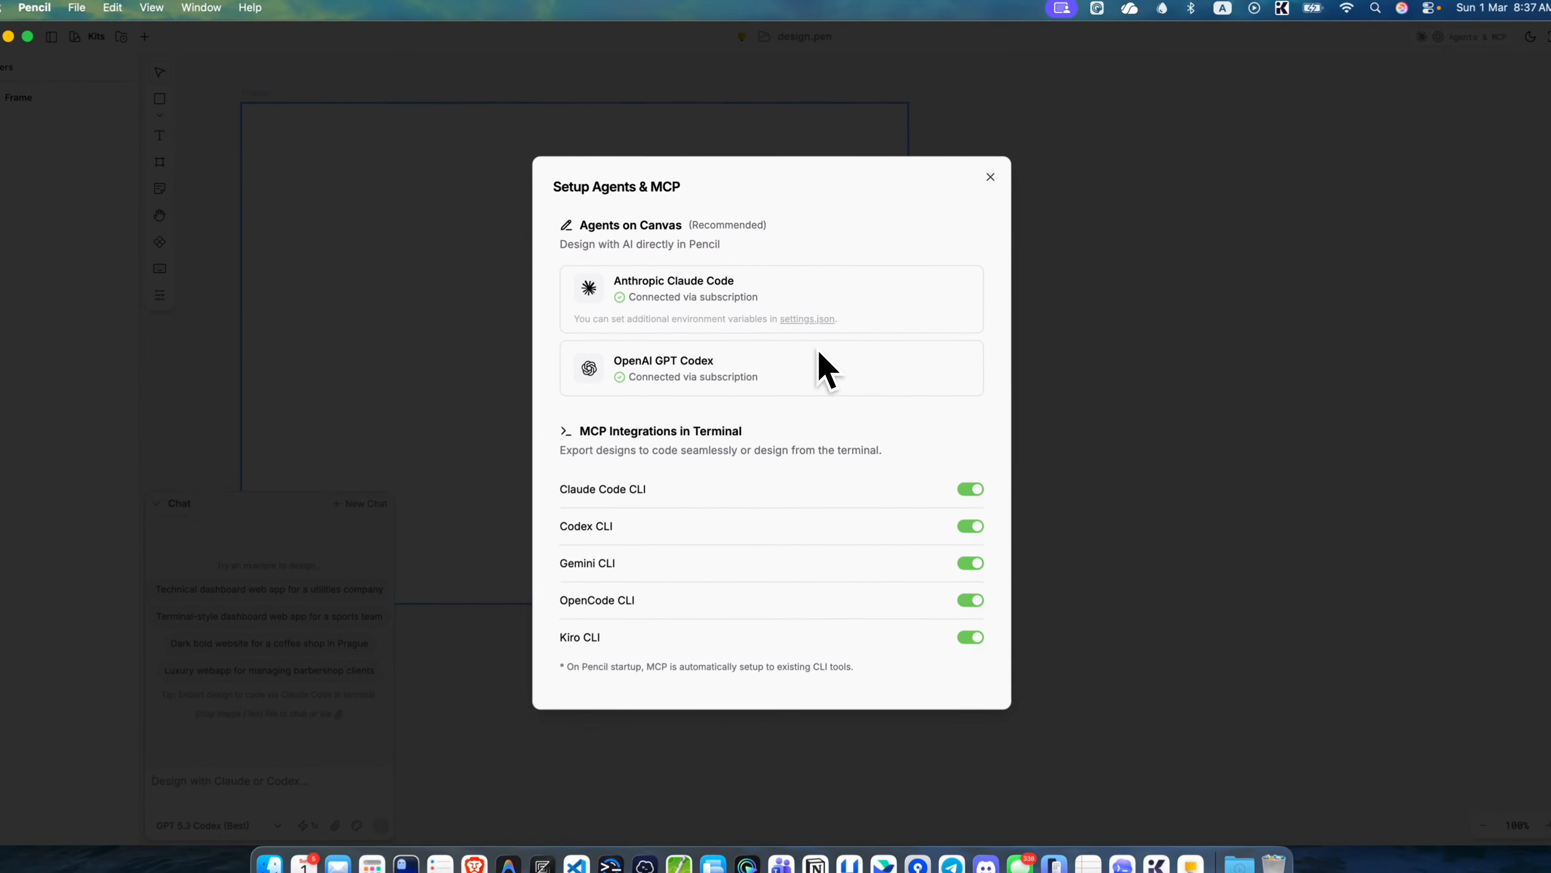
pyautogui.click(991, 179)
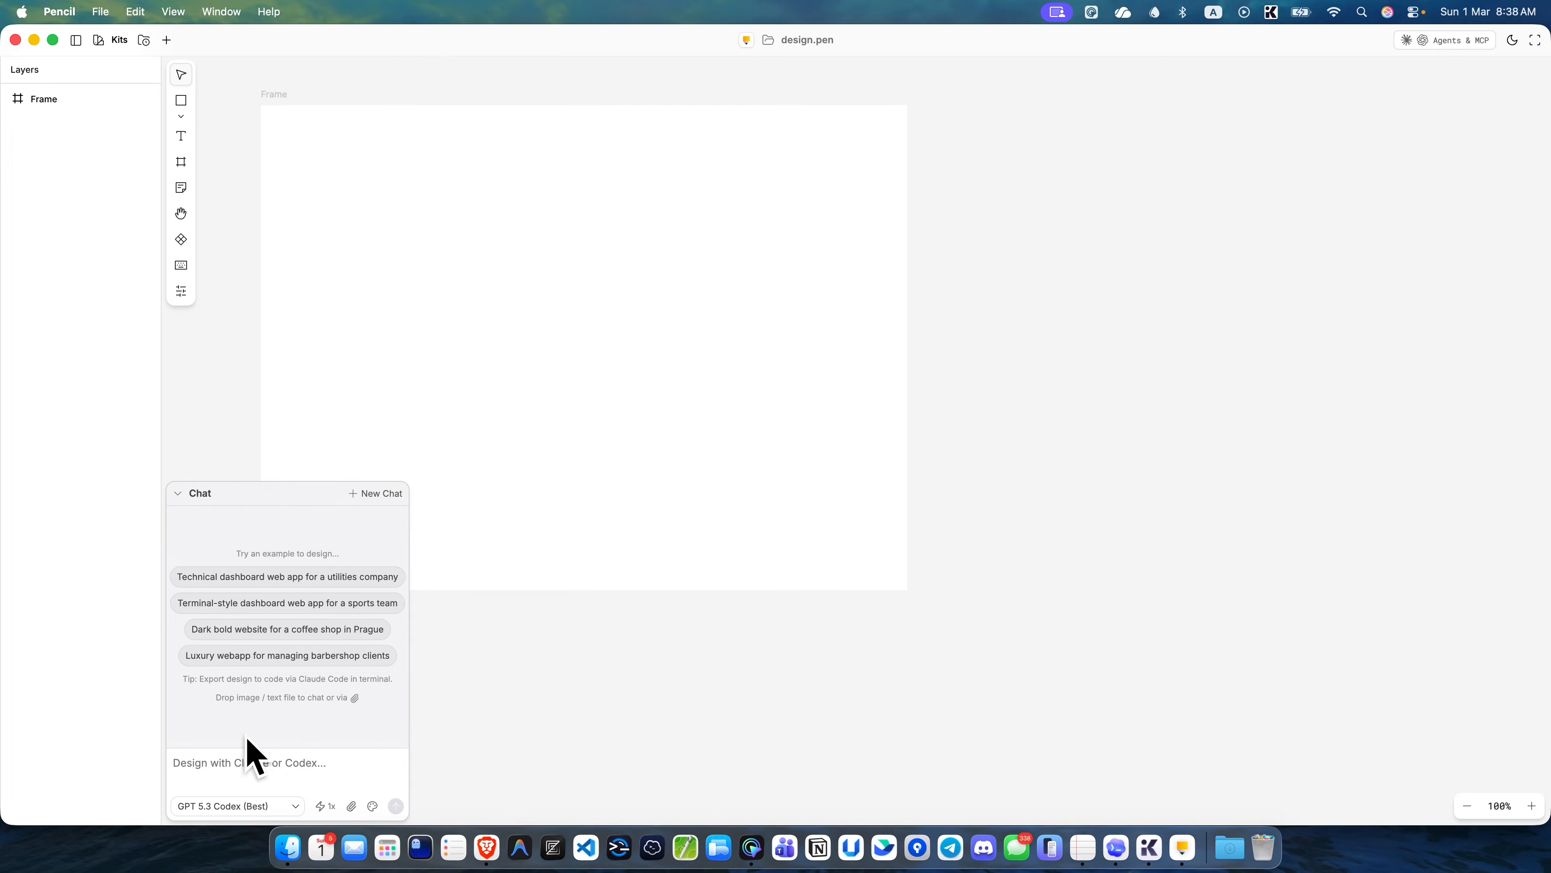
# - Rename the empty frame on the canvas to "zartar"
pyautogui.click(243, 773)
pyautogui.click(285, 114)
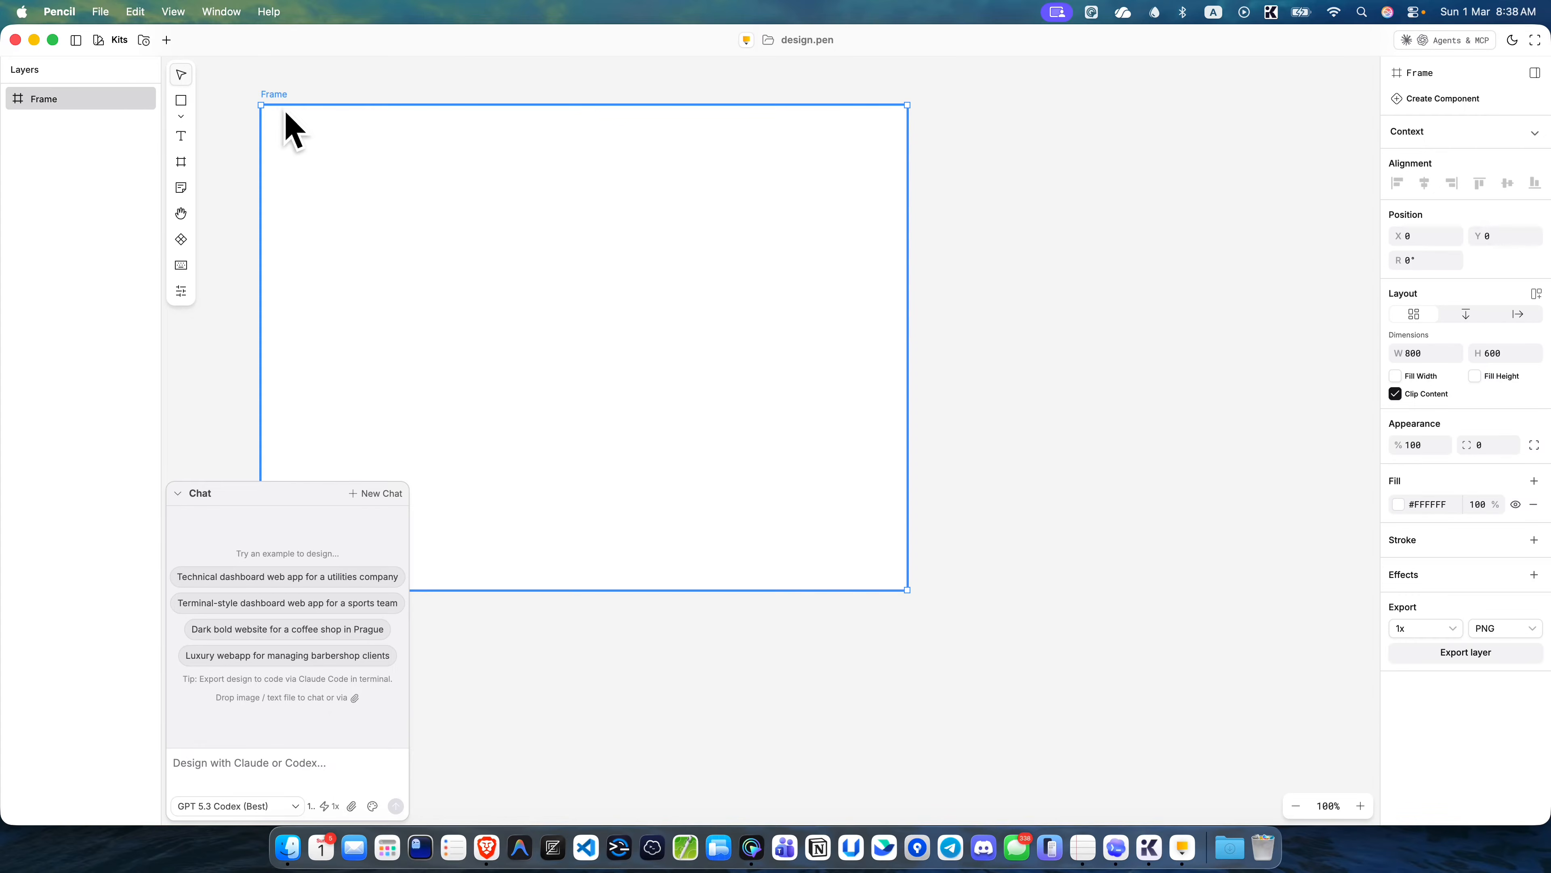
pyautogui.doubleClick(55, 101)
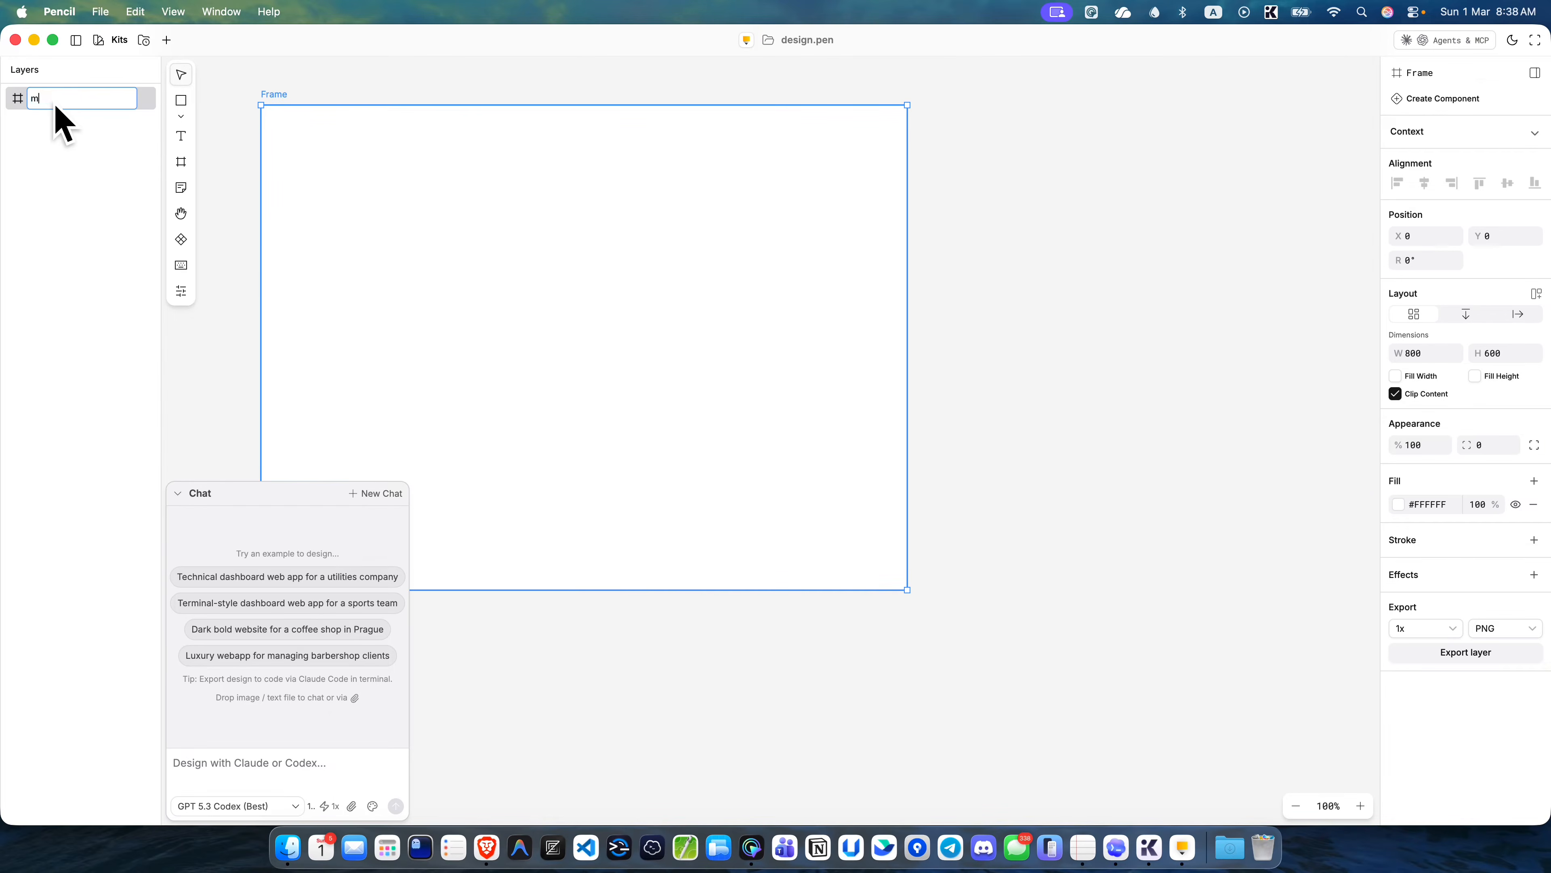
pyautogui.write('zartar')
pyautogui.press('Return')
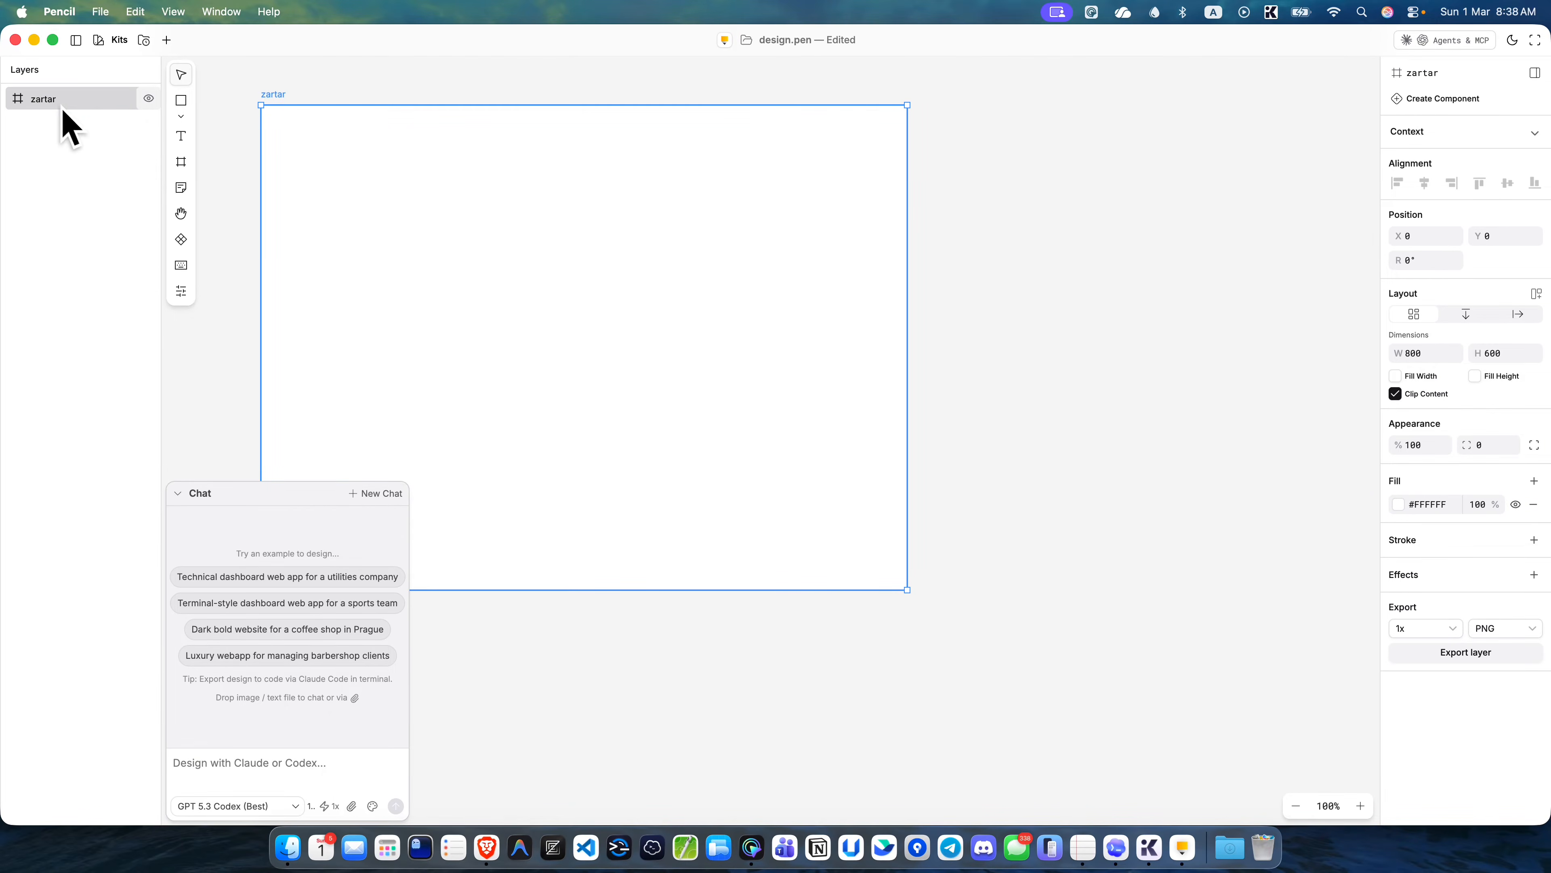
# - Paste the copied Zartar website prompt into the design chat and check its text
pyautogui.click(280, 762)
pyautogui.press('super+v')
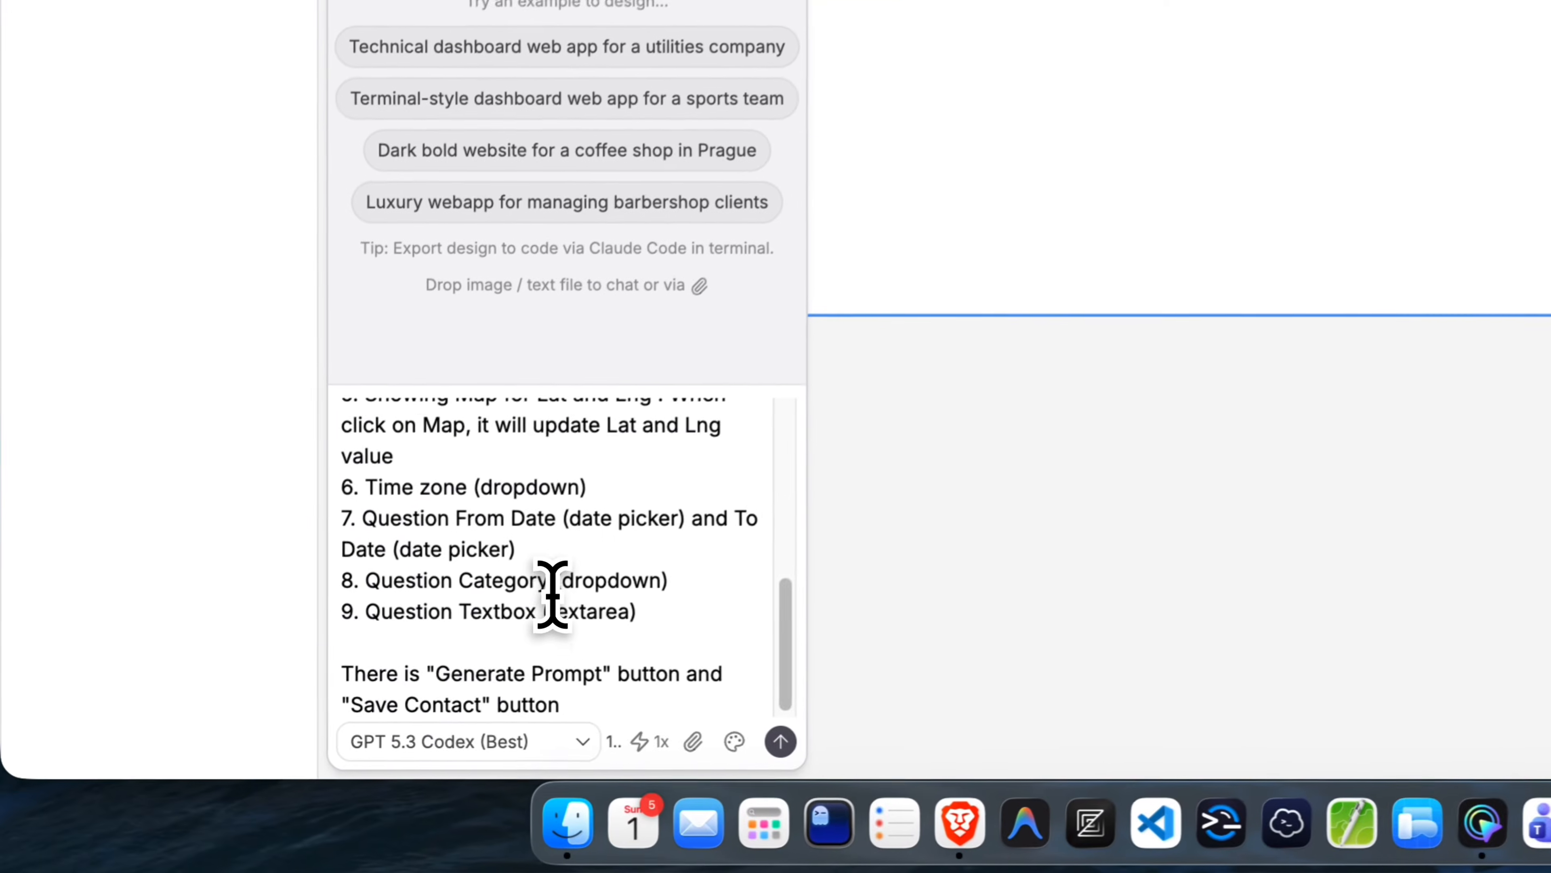
pyautogui.scroll(5, 281, 727)
pyautogui.scroll(-5, 281, 727)
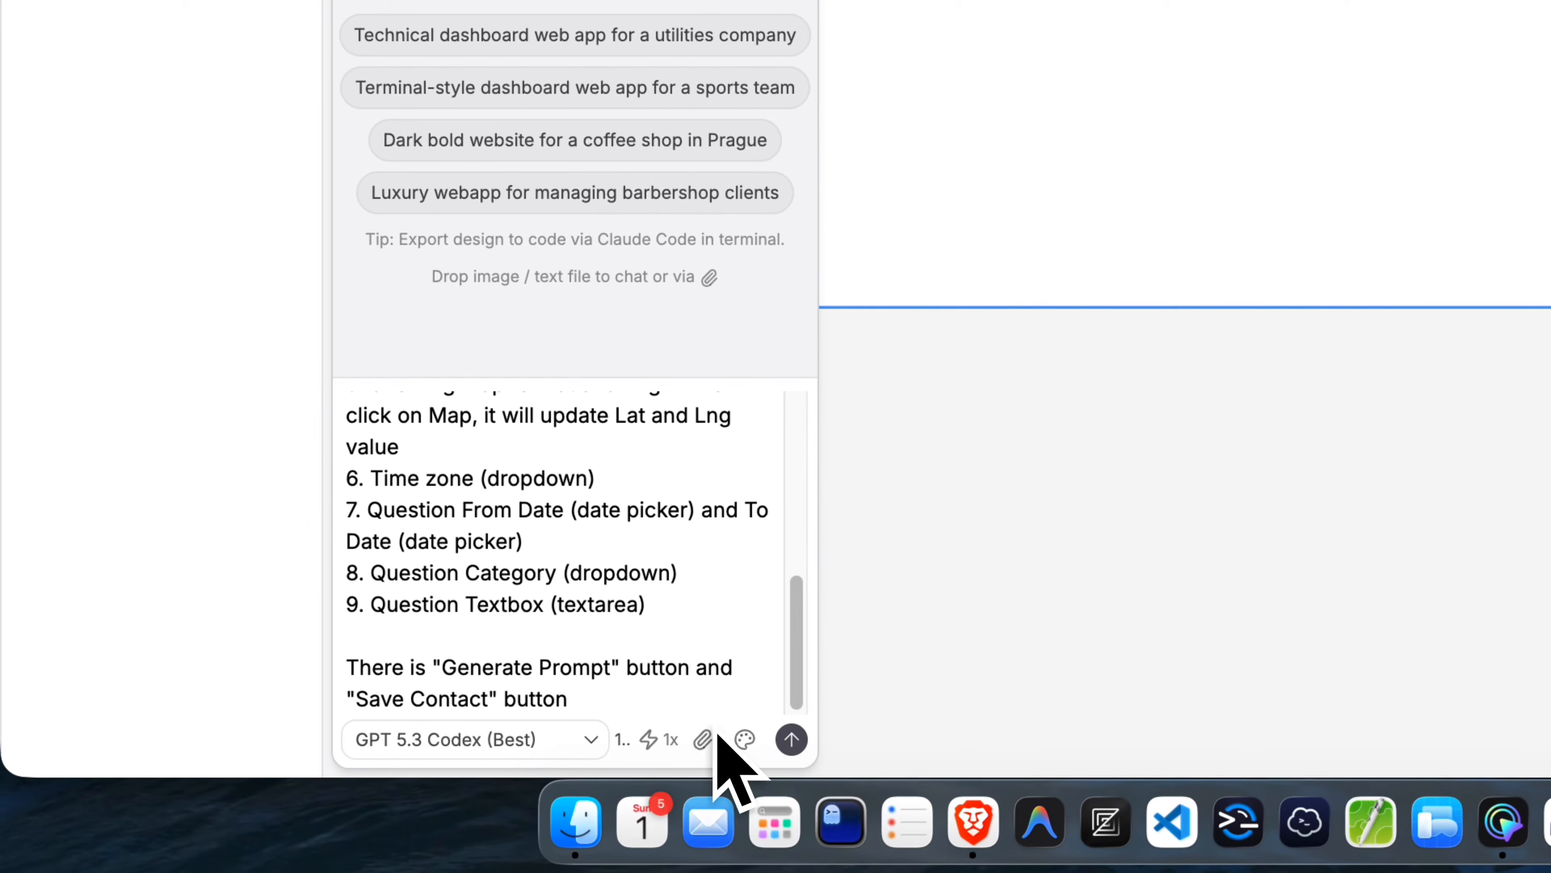
# - Browse the style guides and add Clean Minimal Mobile Dashboard to the chat prompt
pyautogui.click(745, 740)
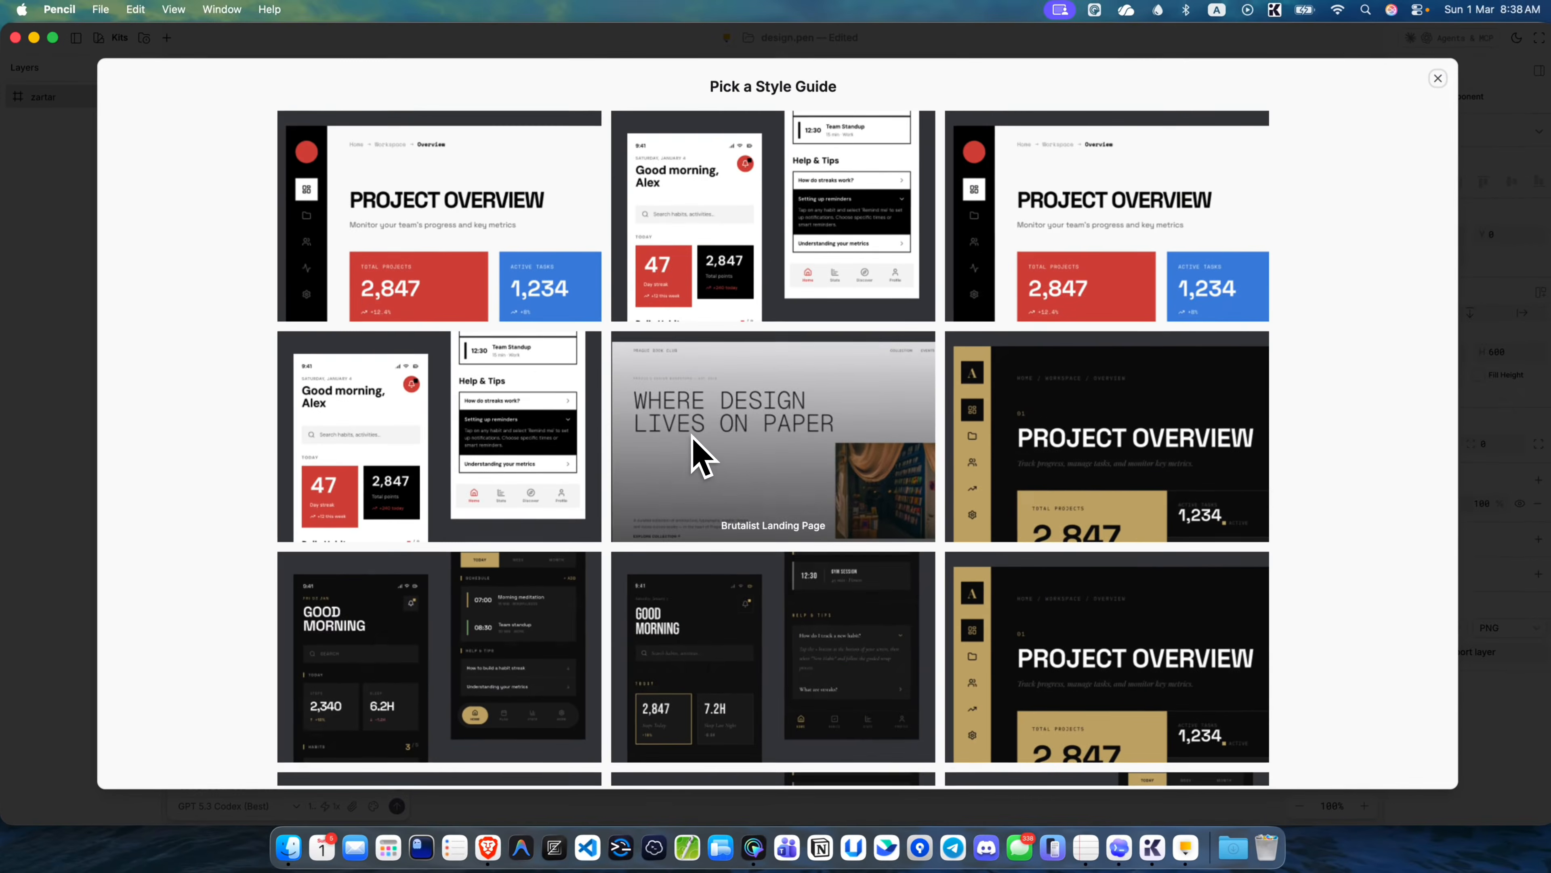
pyautogui.scroll(-10, 731, 468)
pyautogui.scroll(-10, 774, 473)
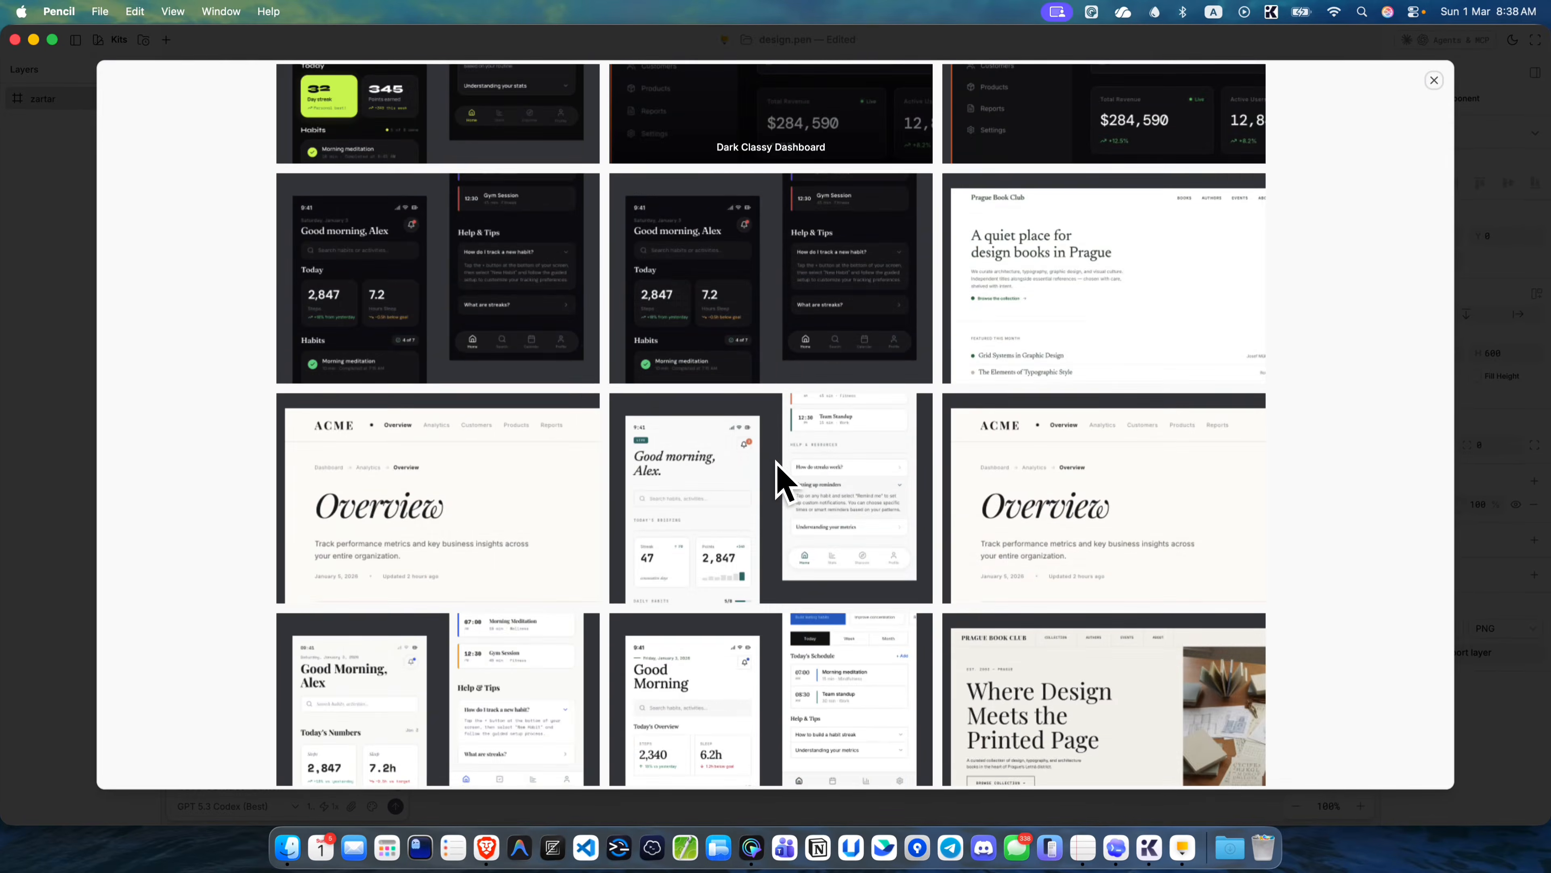
pyautogui.scroll(8, 776, 465)
pyautogui.scroll(5, 779, 458)
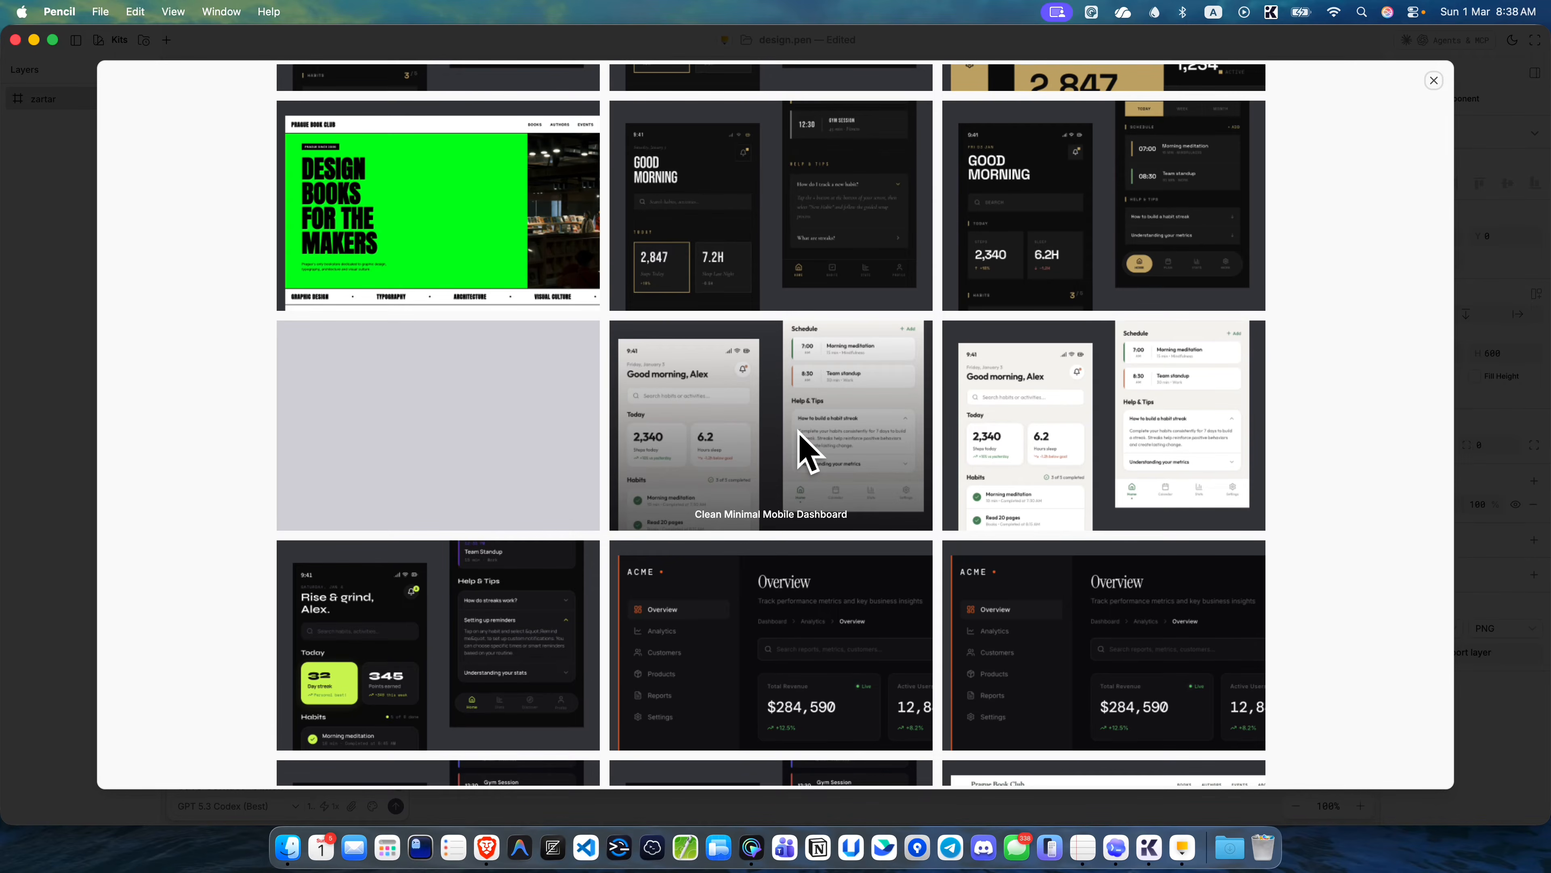
pyautogui.click(798, 432)
pyautogui.scroll(10, 311, 666)
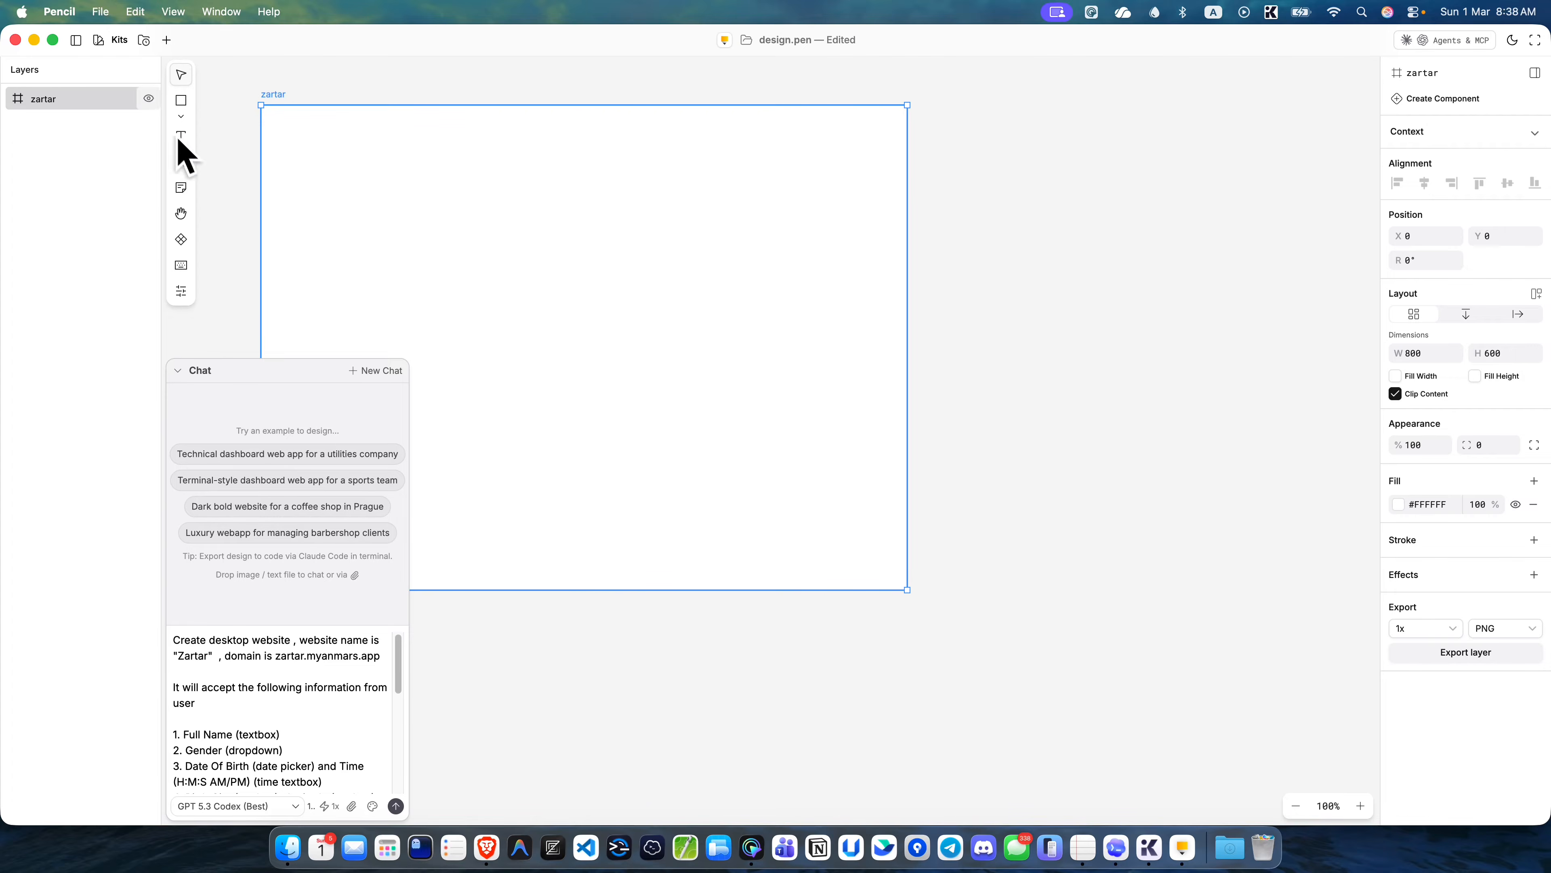
# - View the available design system component kits, then close the overview
pyautogui.click(120, 40)
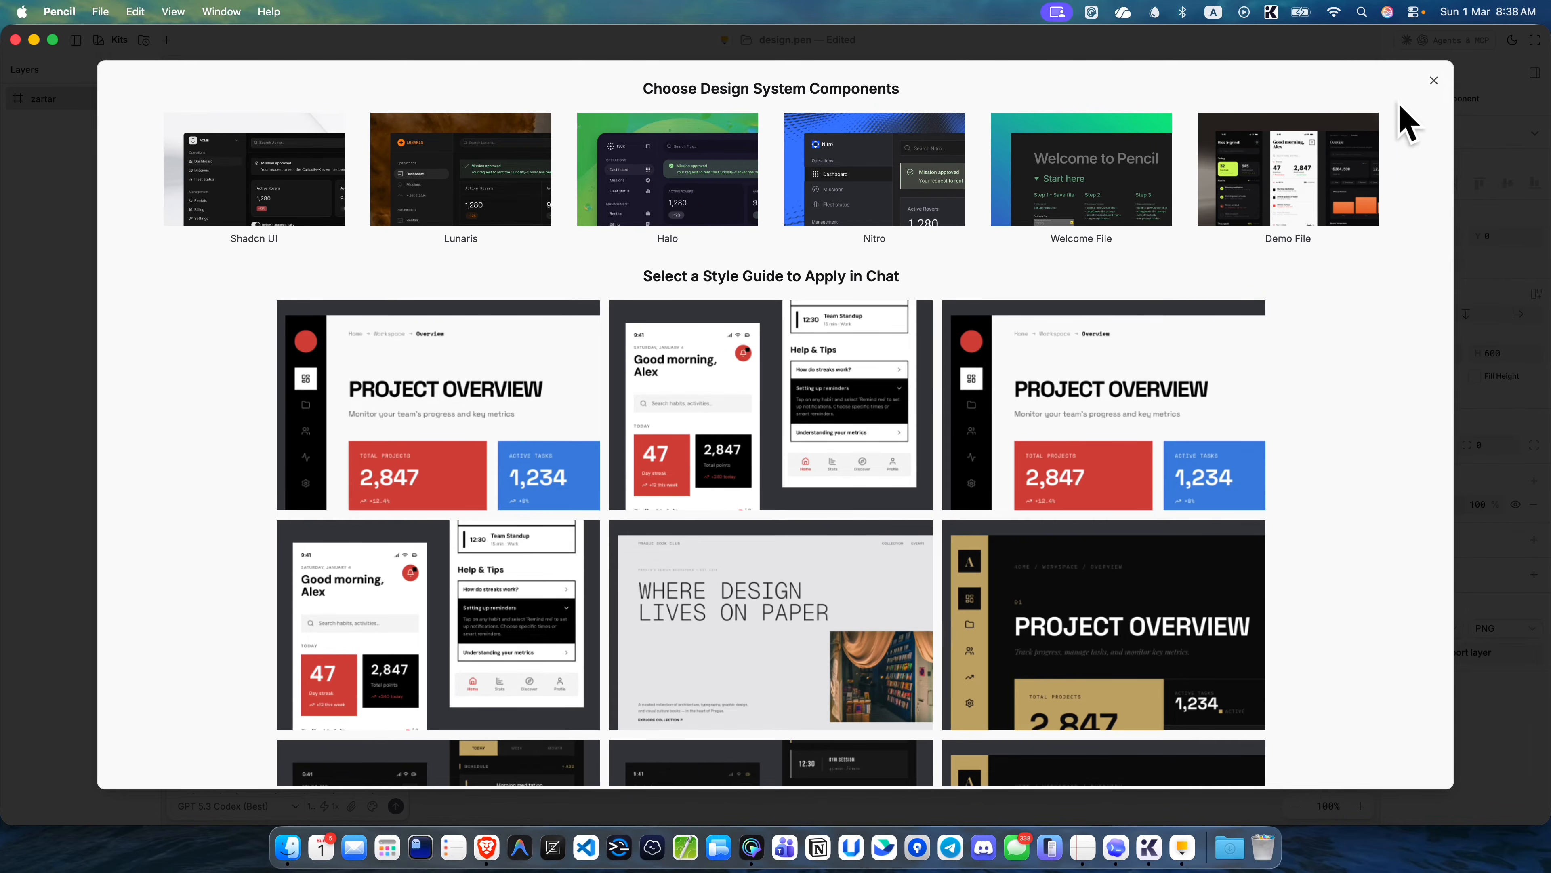
pyautogui.click(1434, 81)
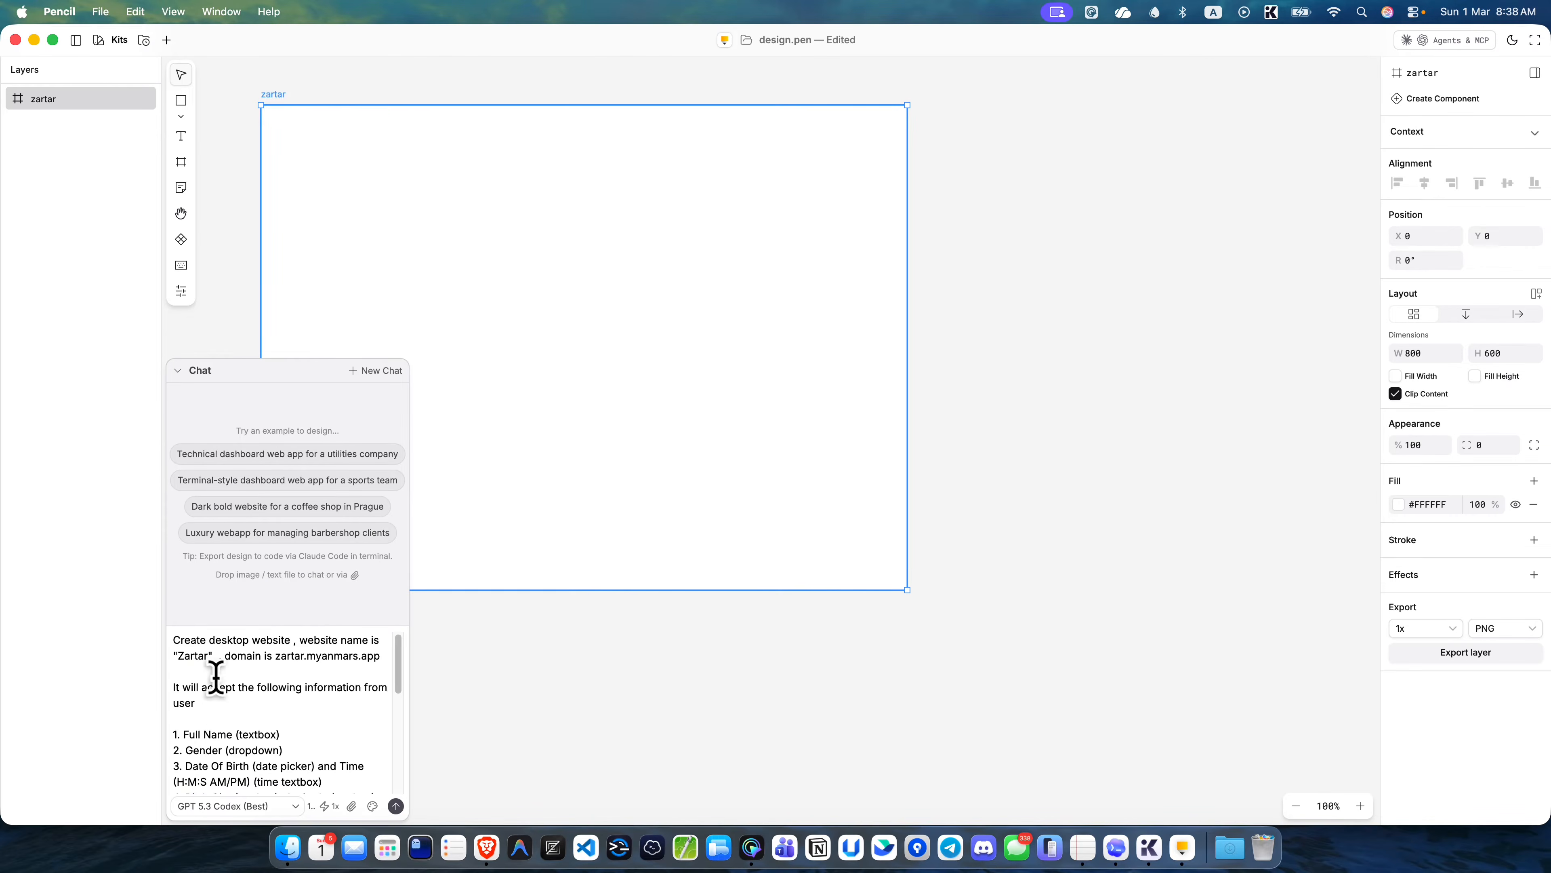
# - Add the line "10. There is horizontal menu (Home, Family , Contact)" after the Question Textbox item and submit the prompt
pyautogui.scroll(-10, 216, 677)
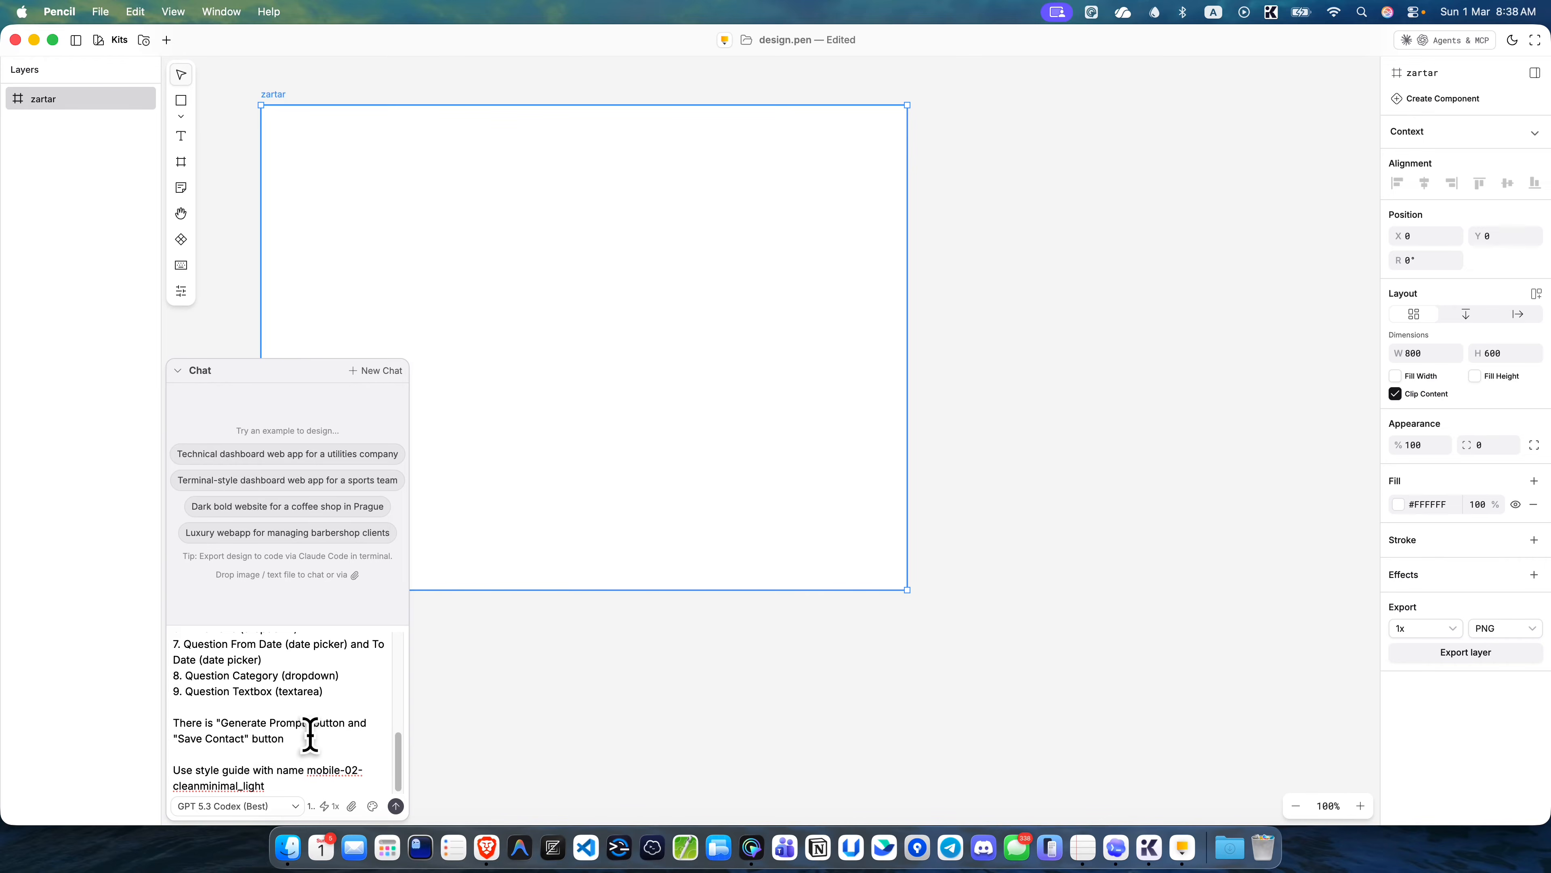
pyautogui.scroll(10, 310, 733)
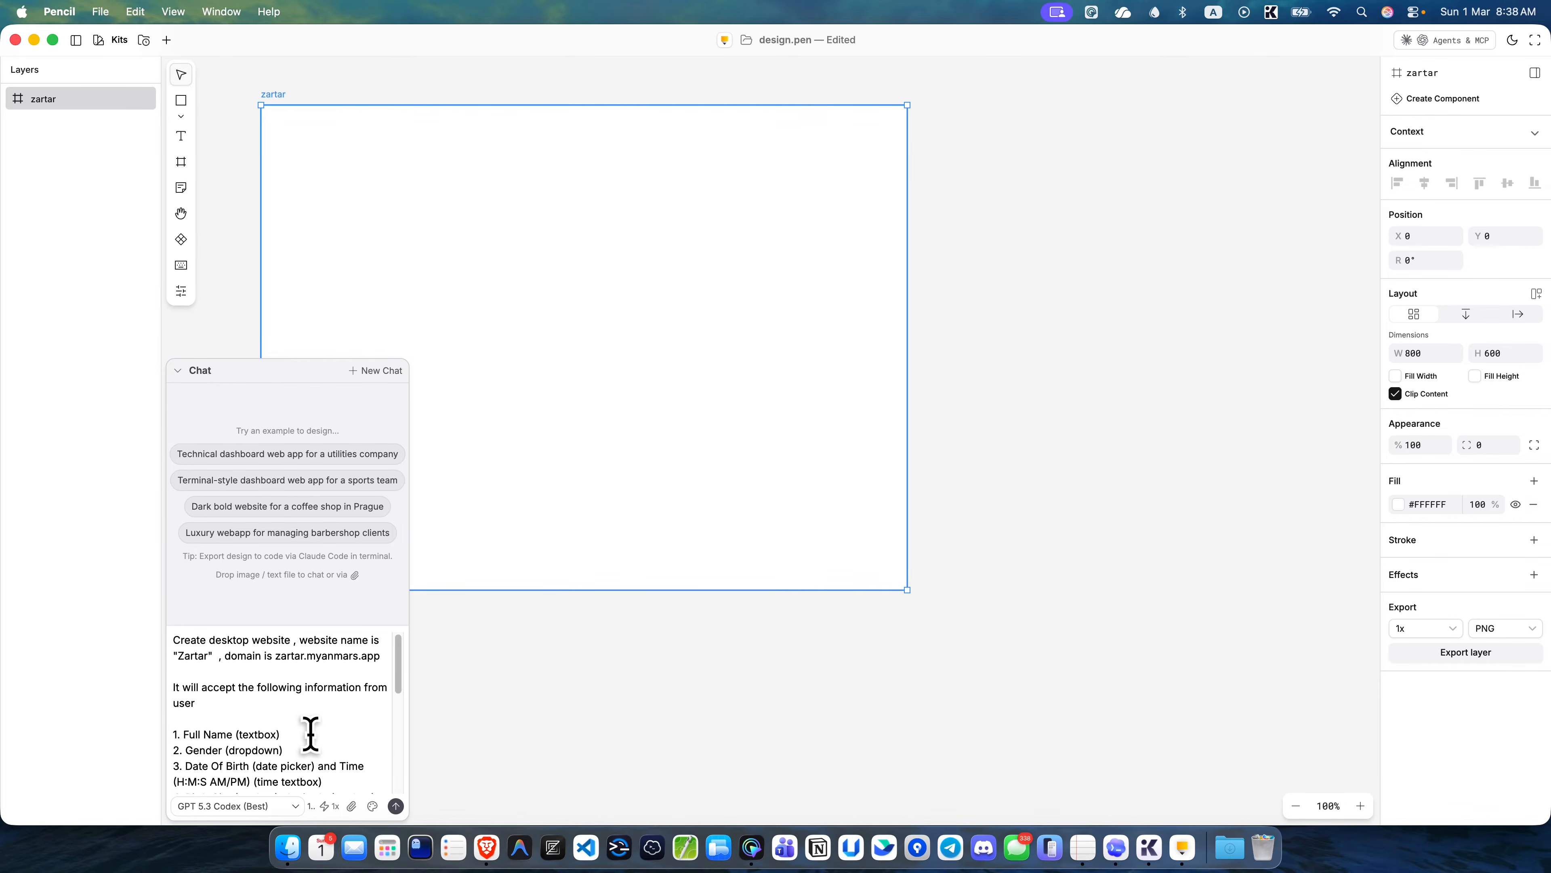
pyautogui.scroll(-10, 308, 723)
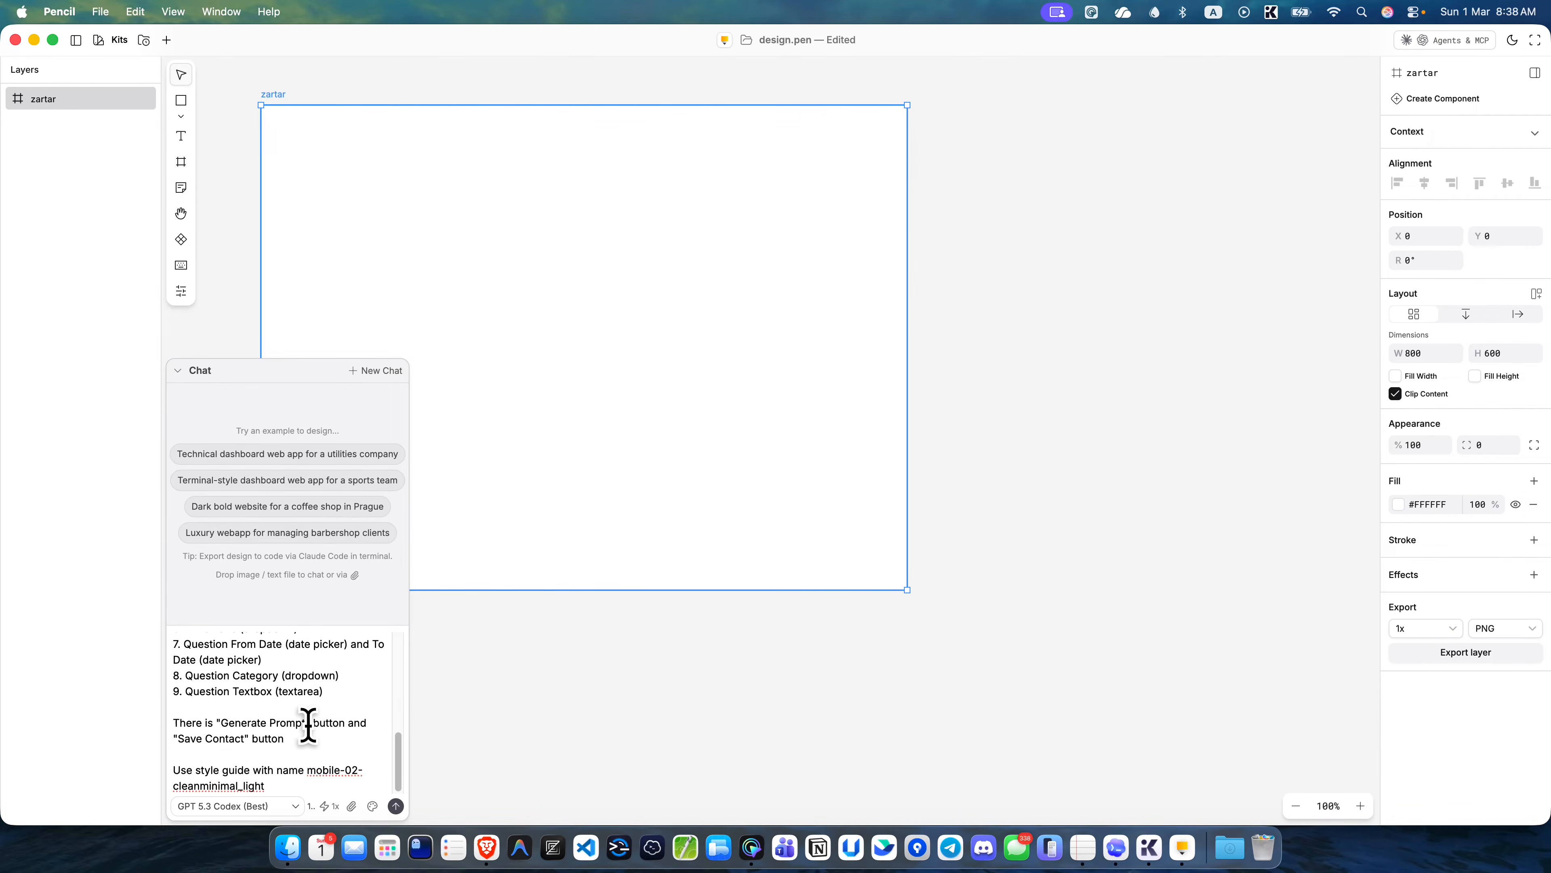
pyautogui.click(340, 691)
pyautogui.press('Return')
pyautogui.write('10.')
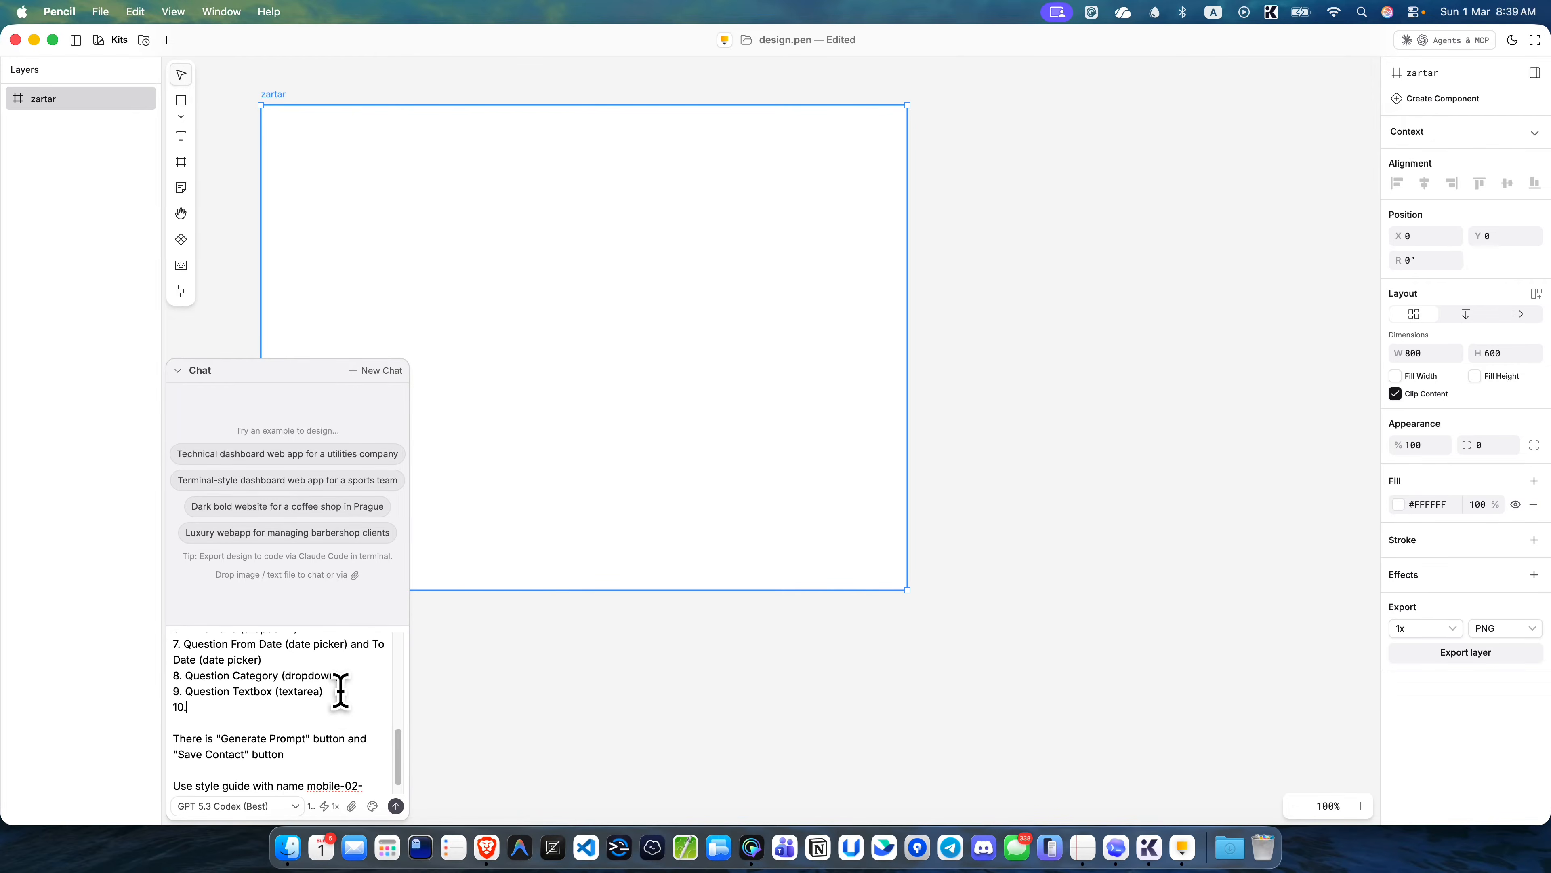
pyautogui.write(' THere')
pyautogui.press('BackSpace')
pyautogui.press('BackSpace')
pyautogui.press('BackSpace')
pyautogui.press('BackSpace')
pyautogui.write('her')
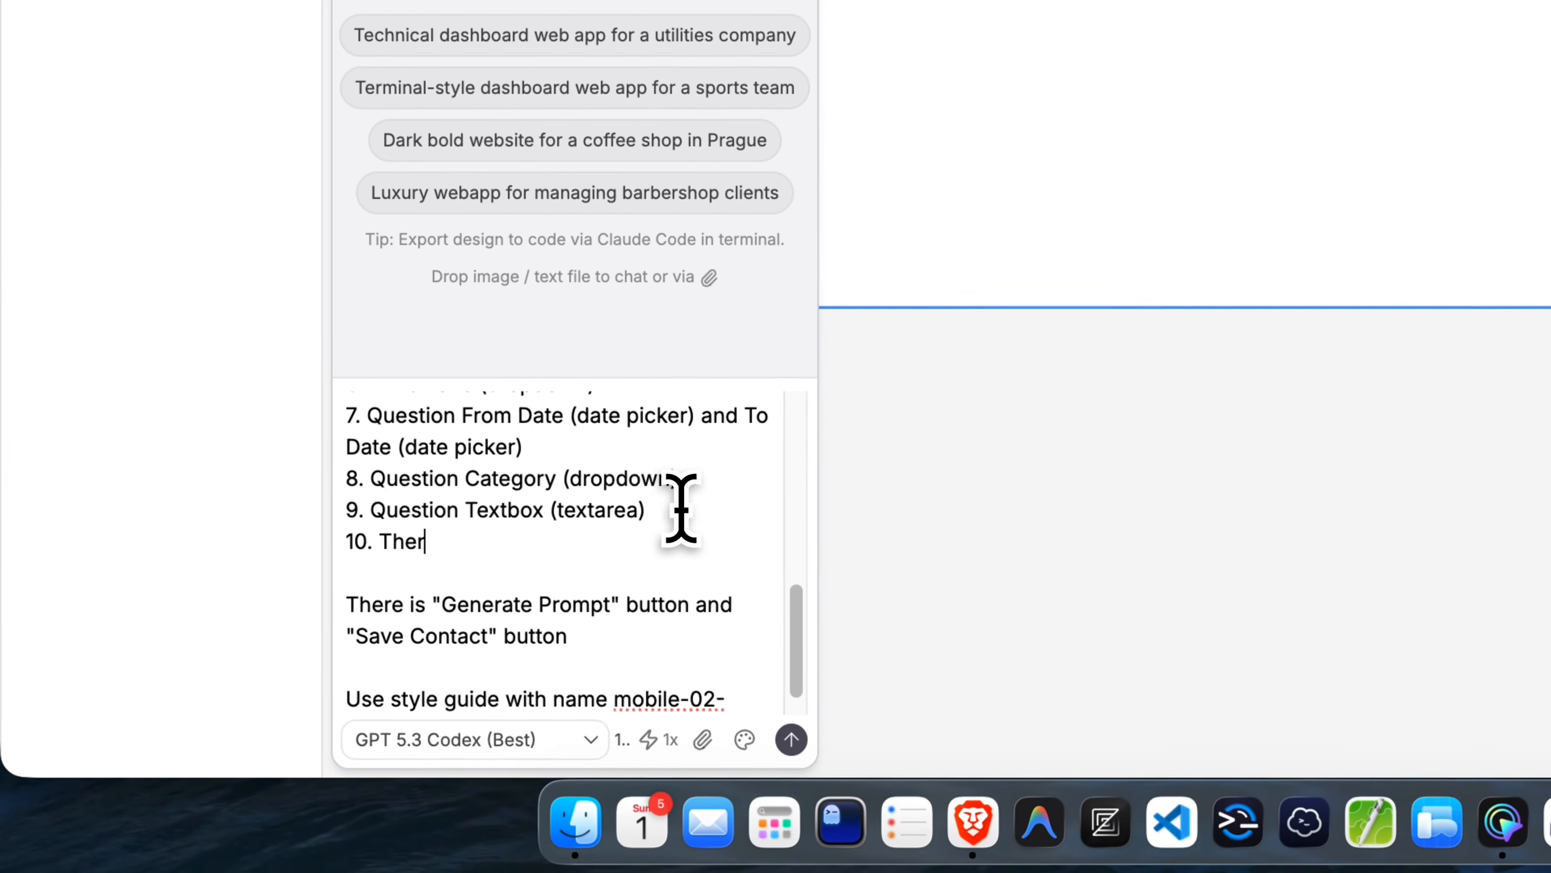
pyautogui.write(' e')
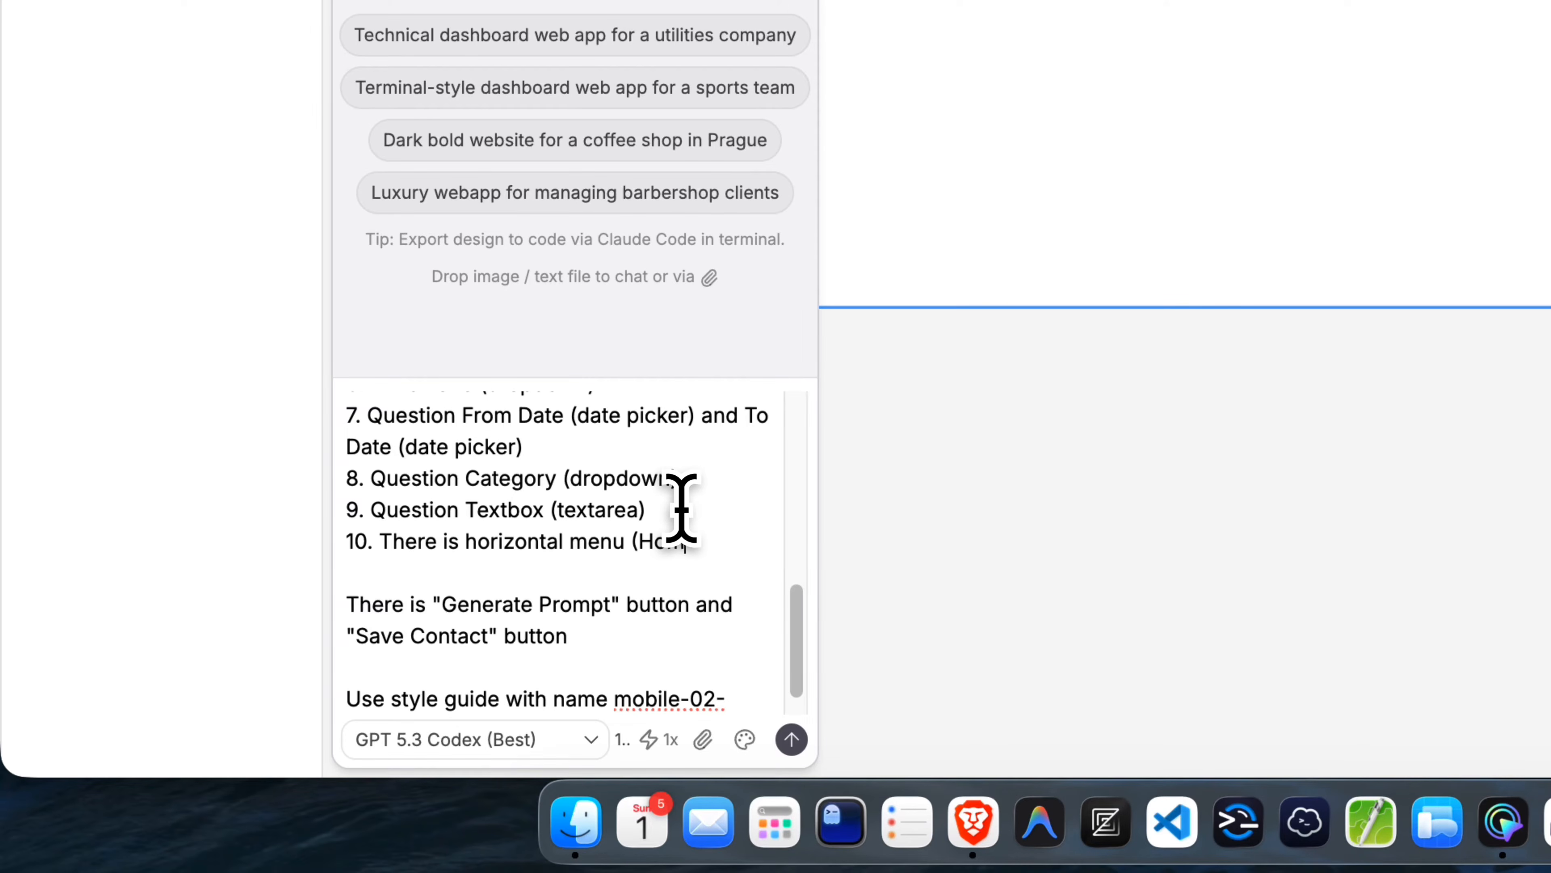
pyautogui.write('Family , Contact')
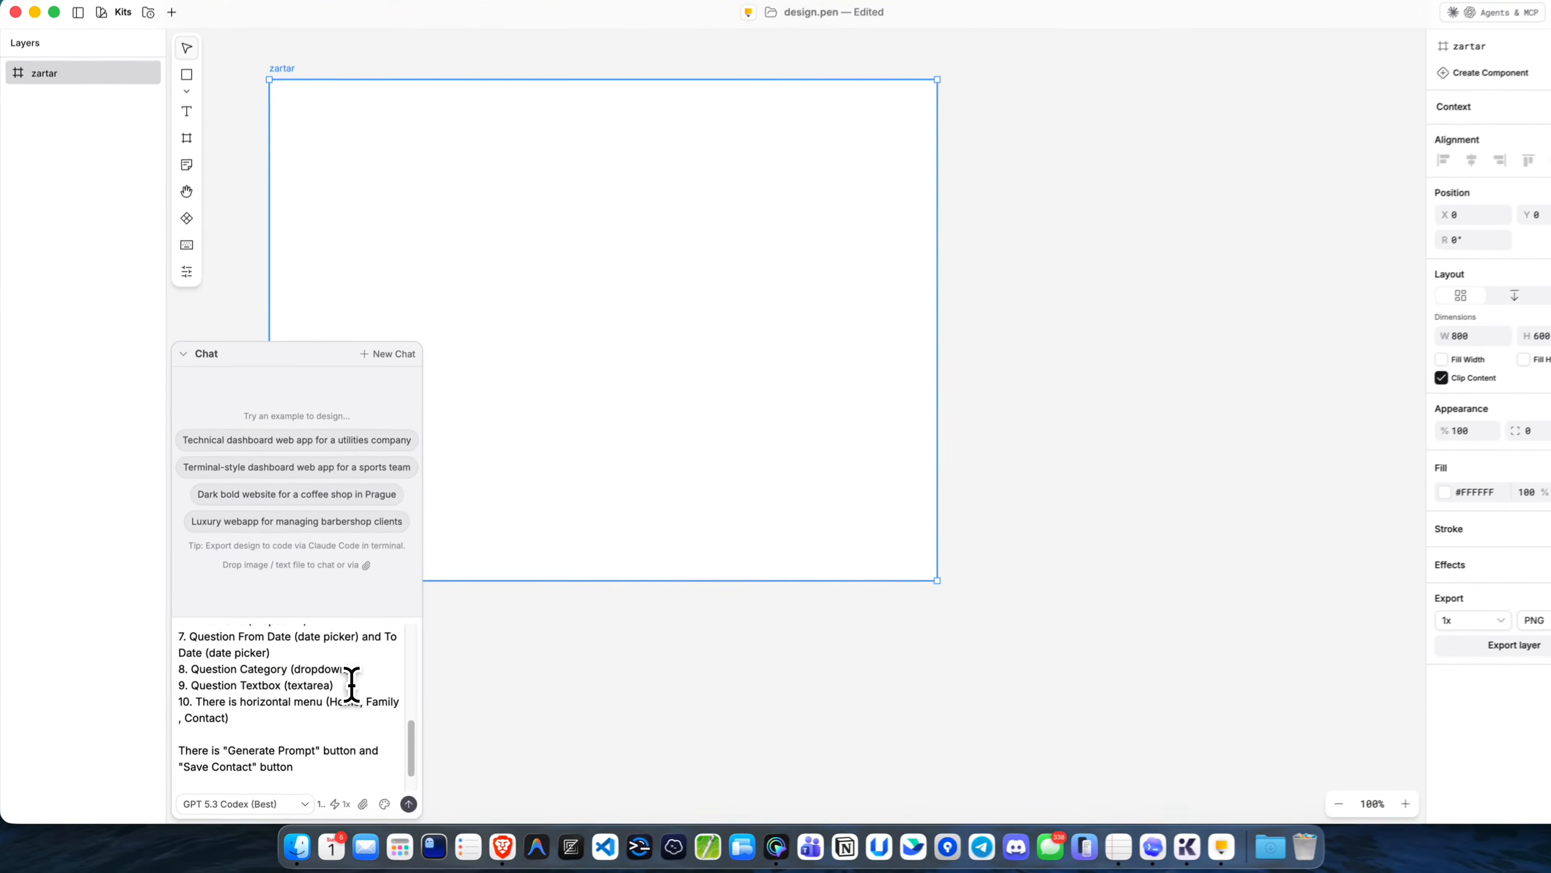
pyautogui.press('Return')
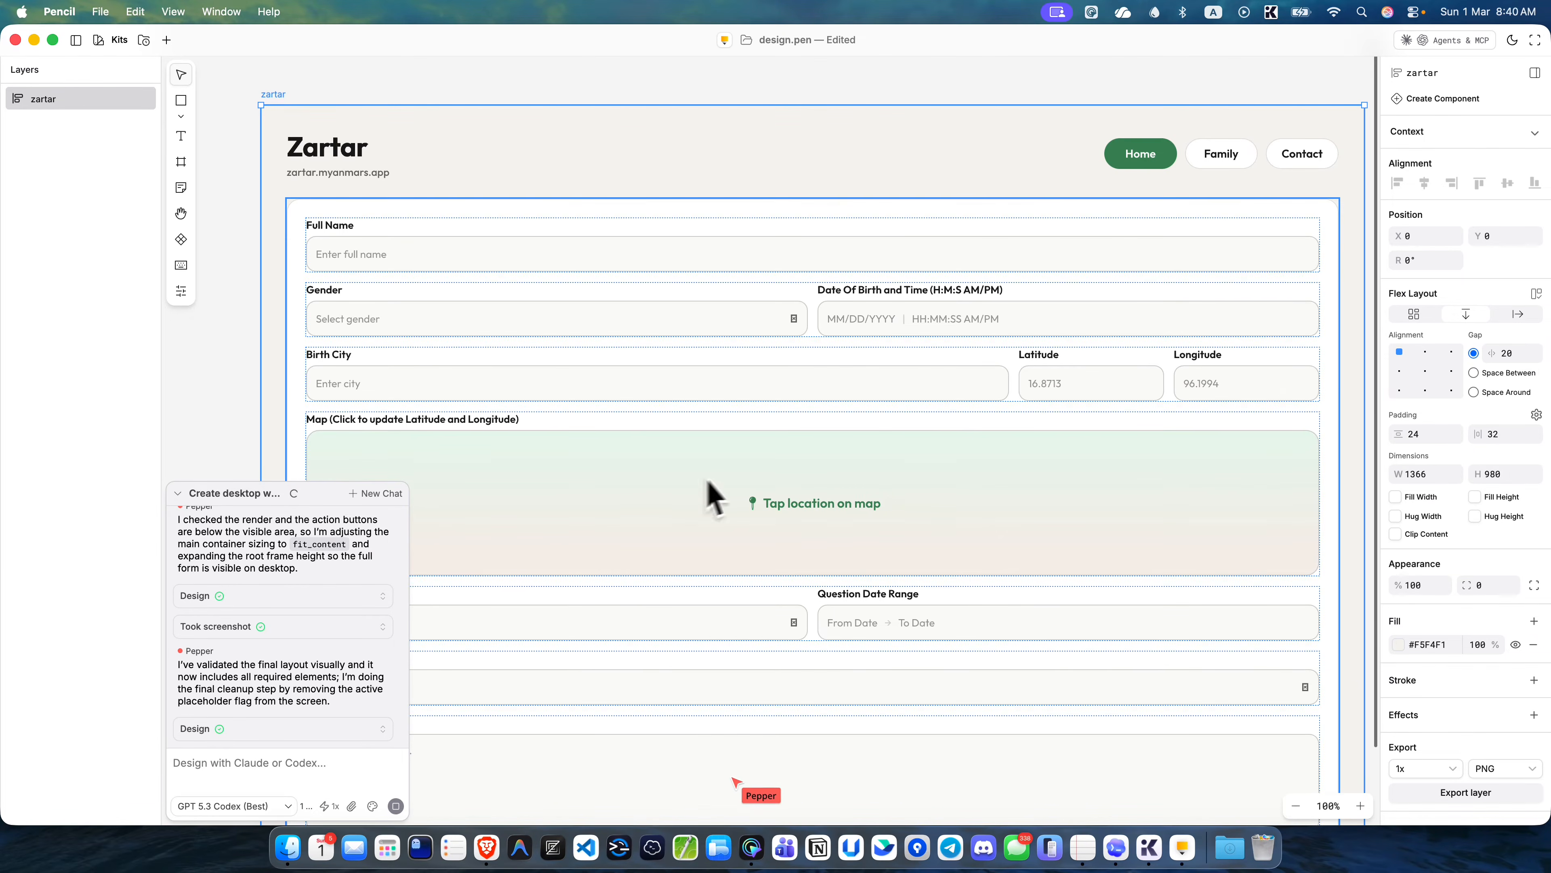
# - Inspect the whole generated Zartar form layout on the canvas and clear the frame selection
pyautogui.scroll(-5, 917, 431)
pyautogui.scroll(2, 916, 430)
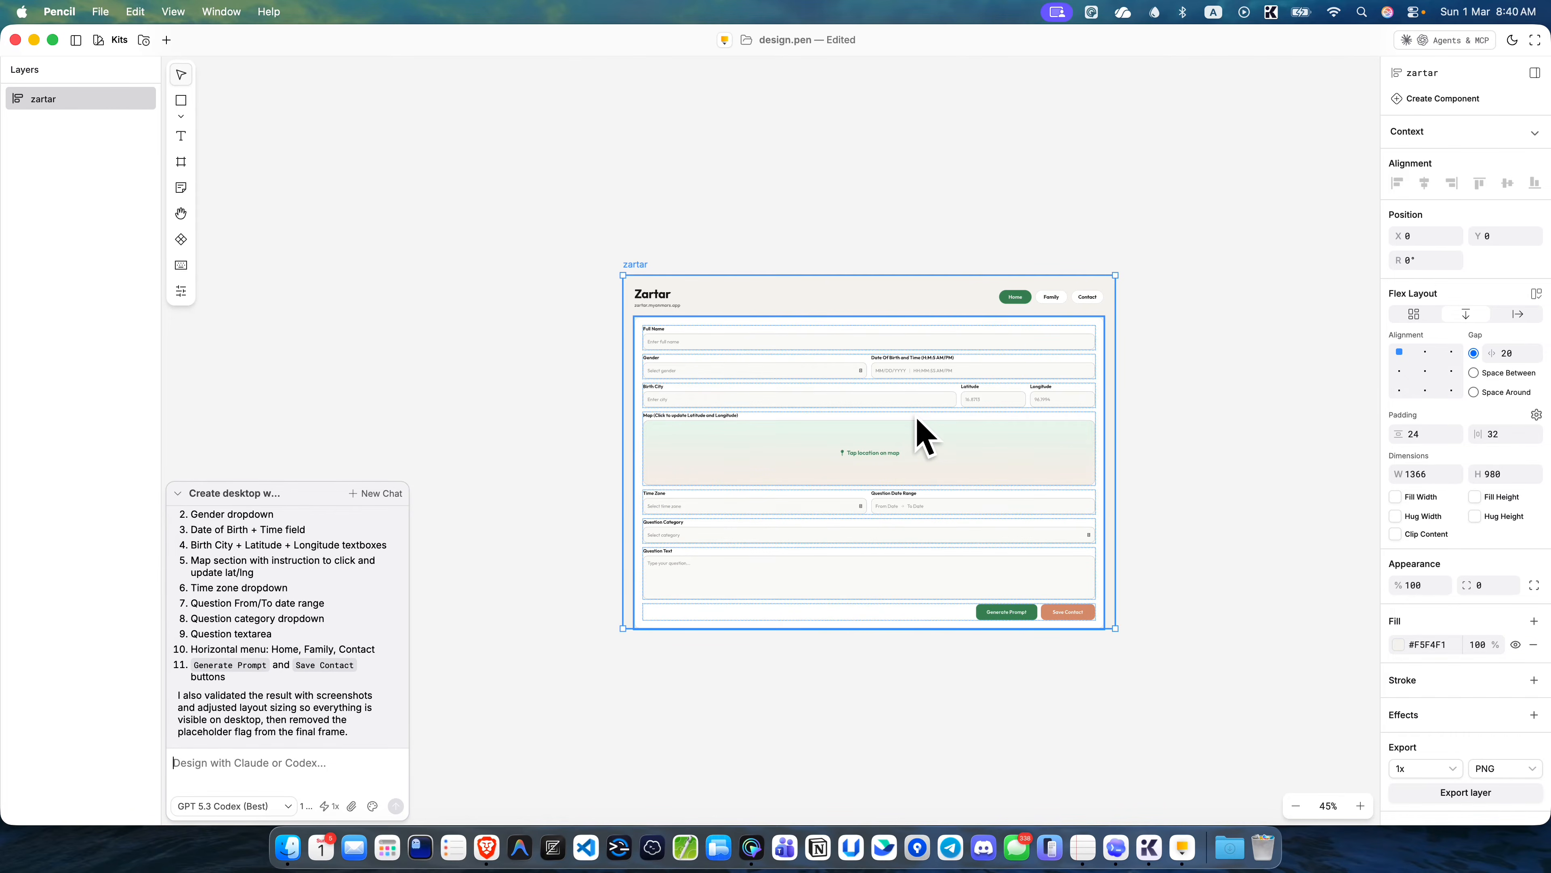
pyautogui.click(1231, 252)
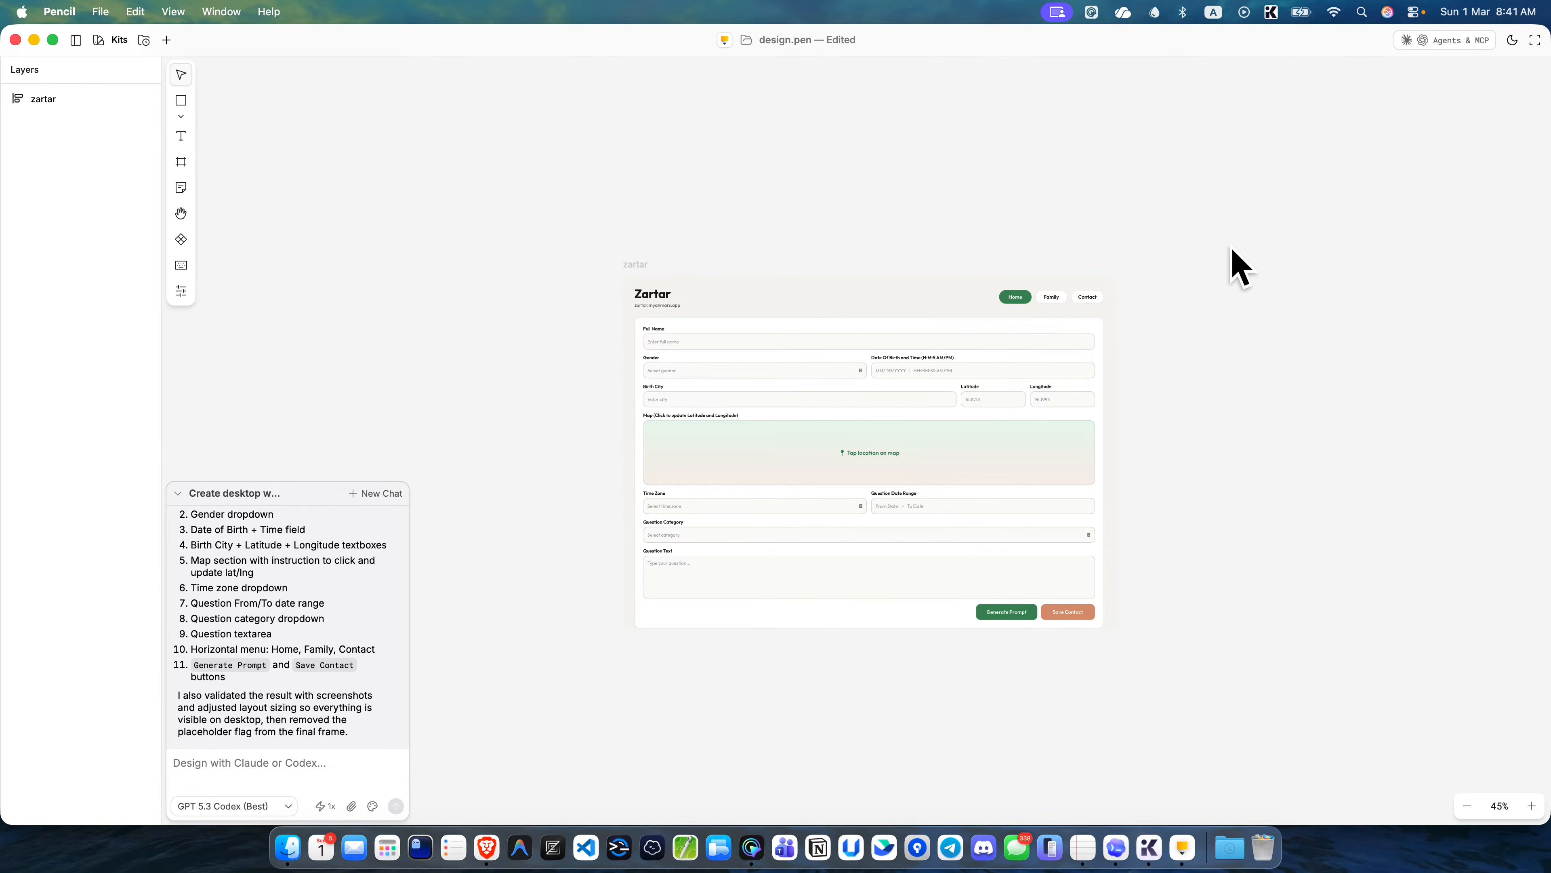
# - Replace the domain text under the Zartar title with "Myanmar Traditional Astrology"
pyautogui.click(661, 309)
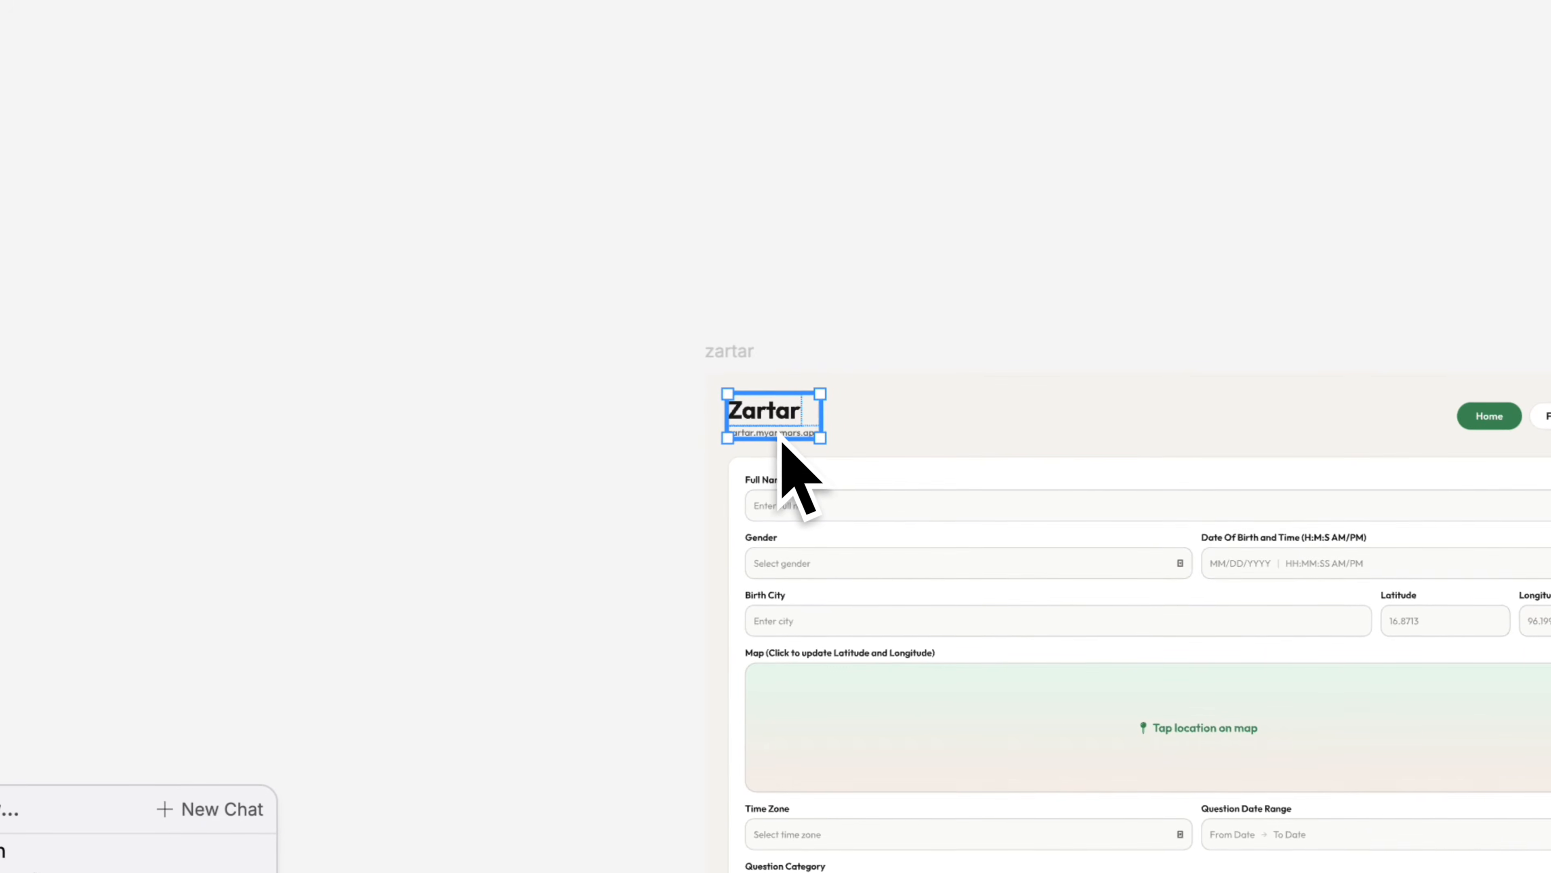
pyautogui.click(775, 434)
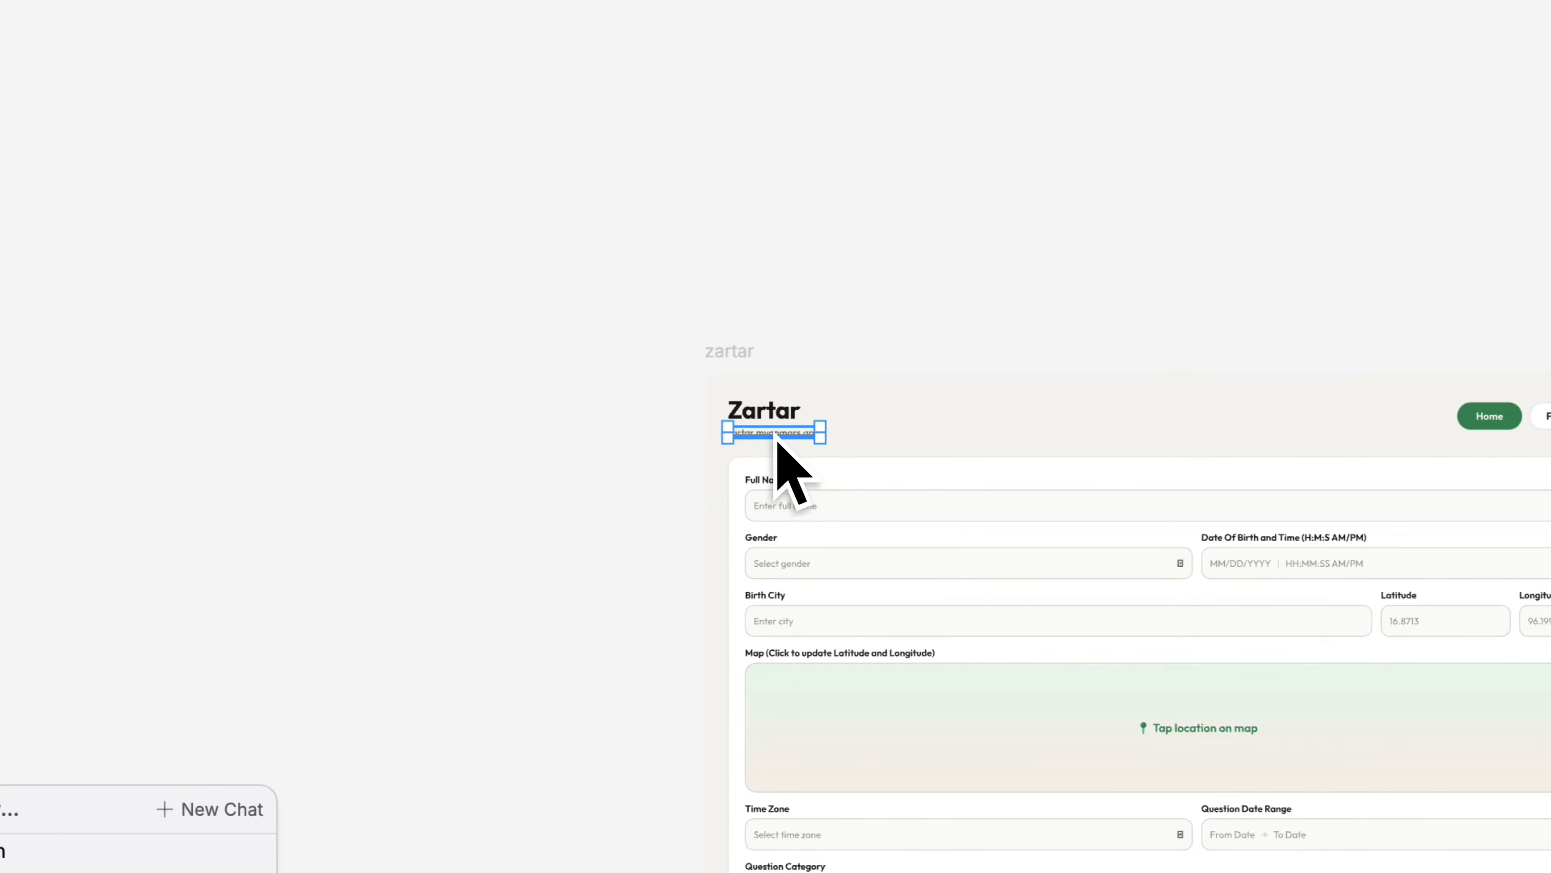
pyautogui.doubleClick(774, 432)
pyautogui.write('z')
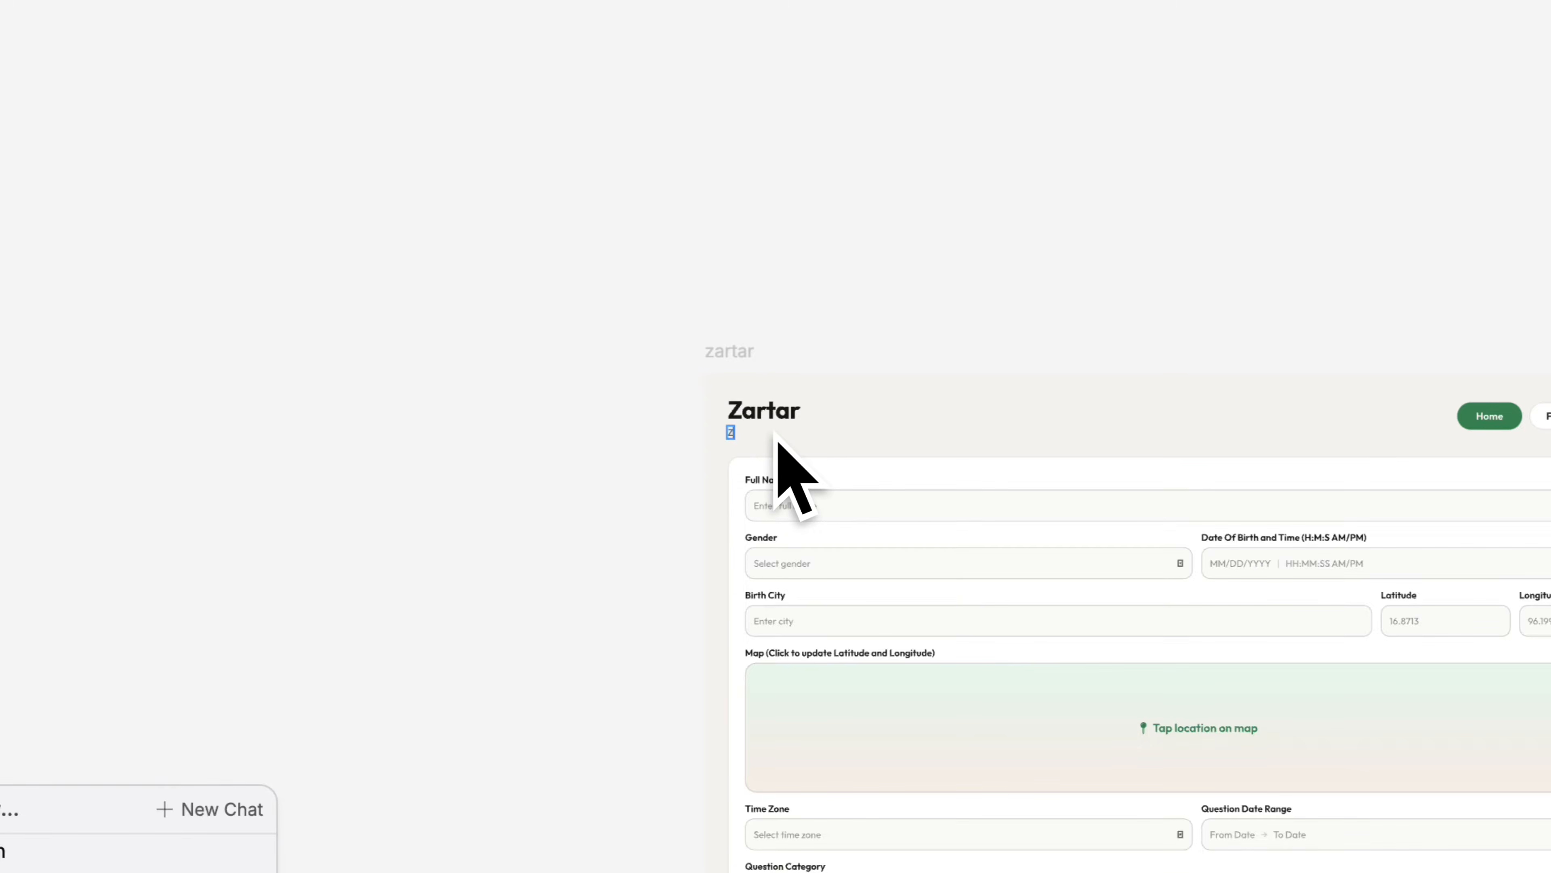
pyautogui.write('yanmar')
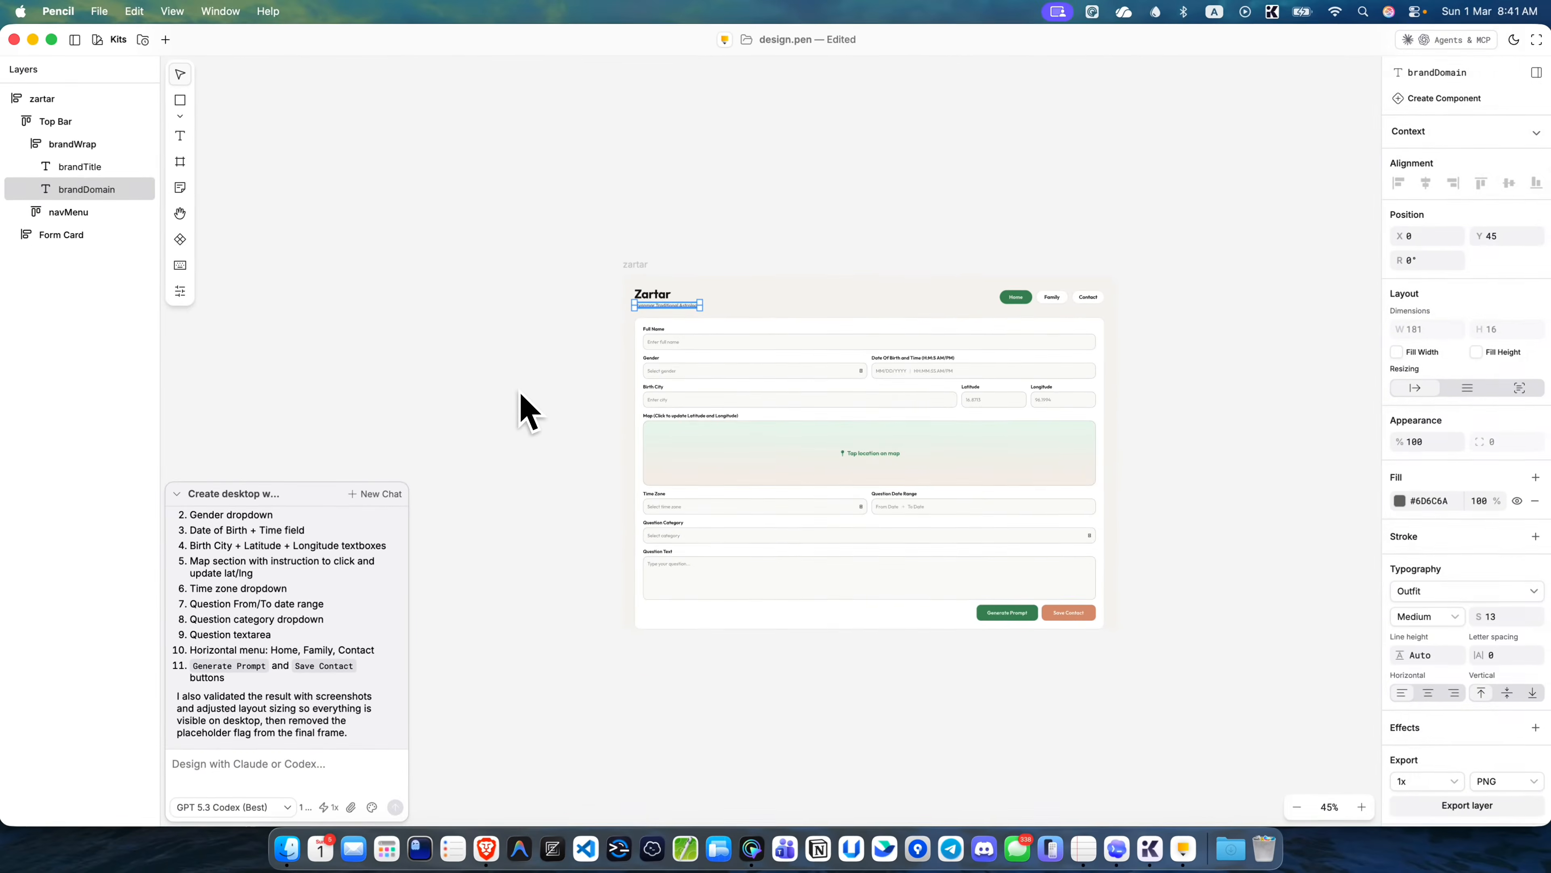
pyautogui.doubleClick(677, 305)
pyautogui.doubleClick(678, 305)
pyautogui.press('super+z')
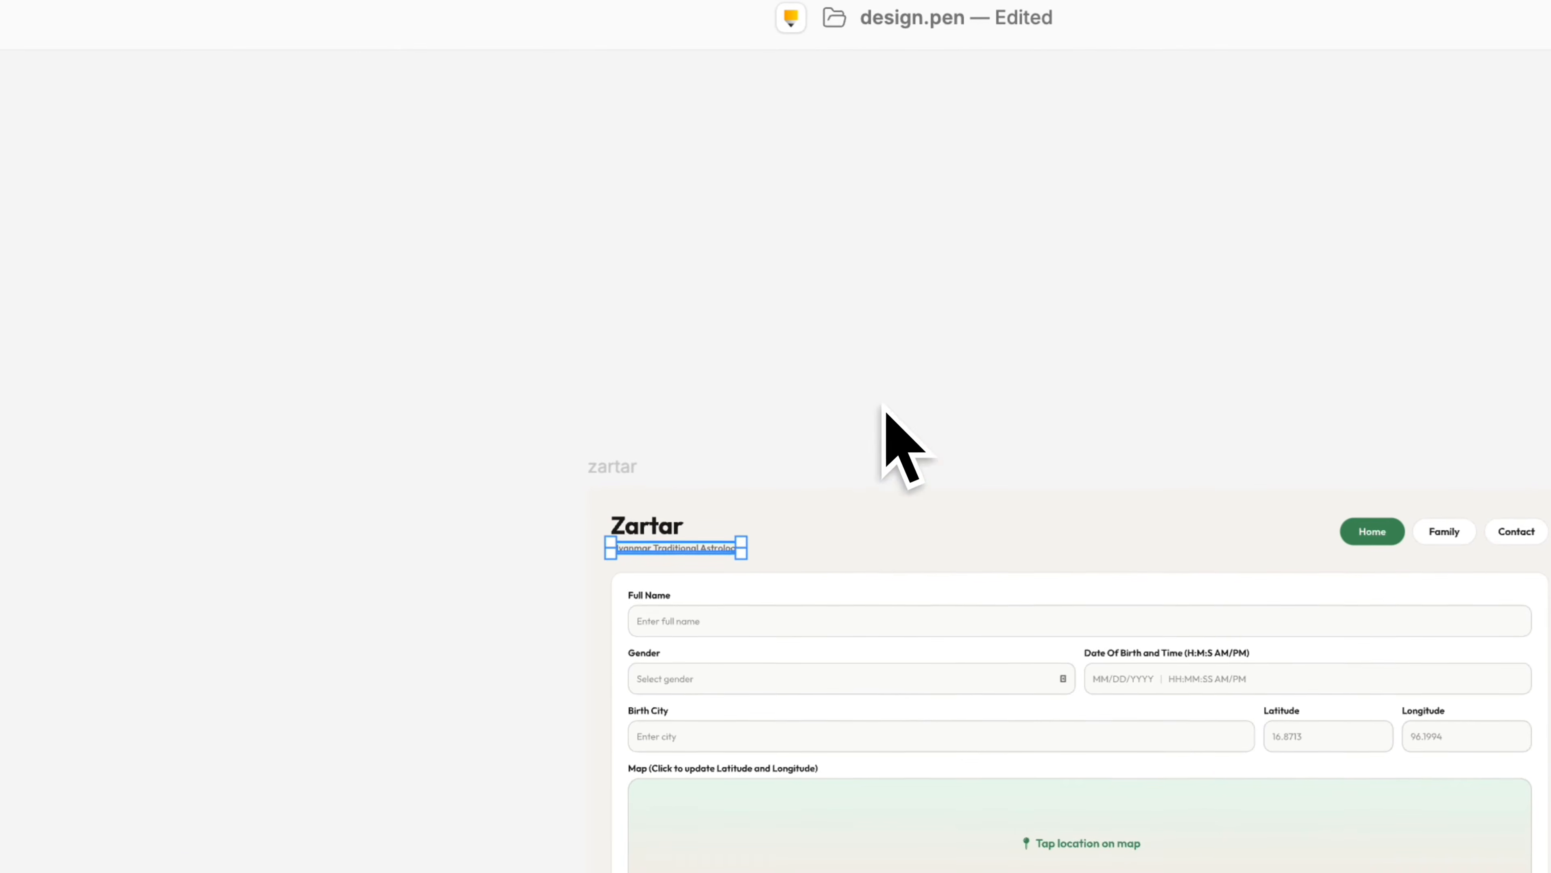
# - Replace the "Zartar" title text in the form header with "ဇာတာ" and clear the selection
pyautogui.click(655, 529)
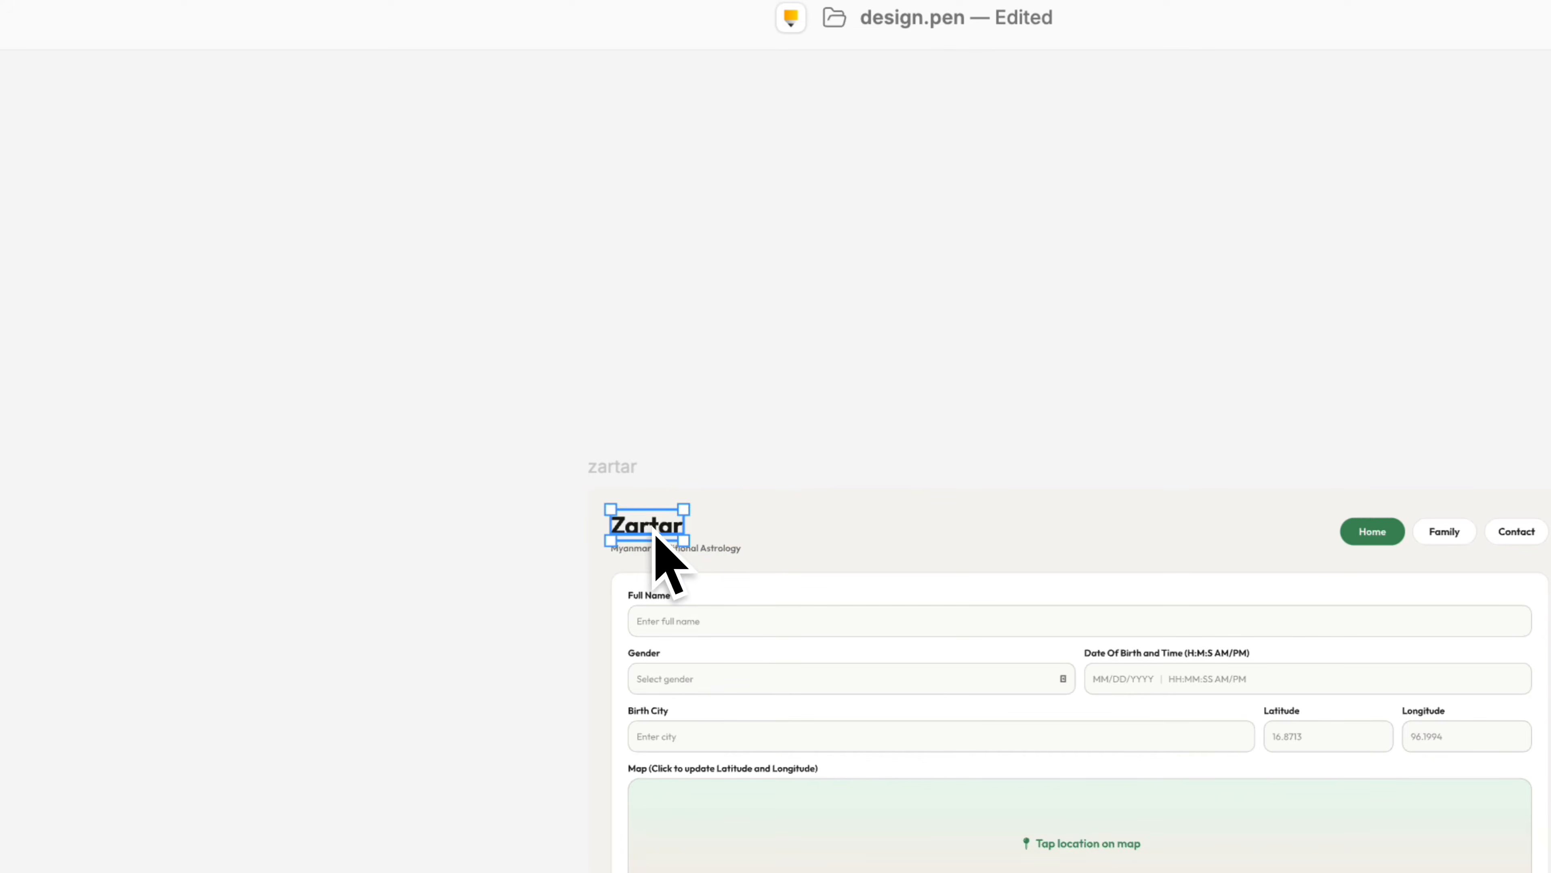
pyautogui.doubleClick(655, 529)
pyautogui.write('ဇာတာ')
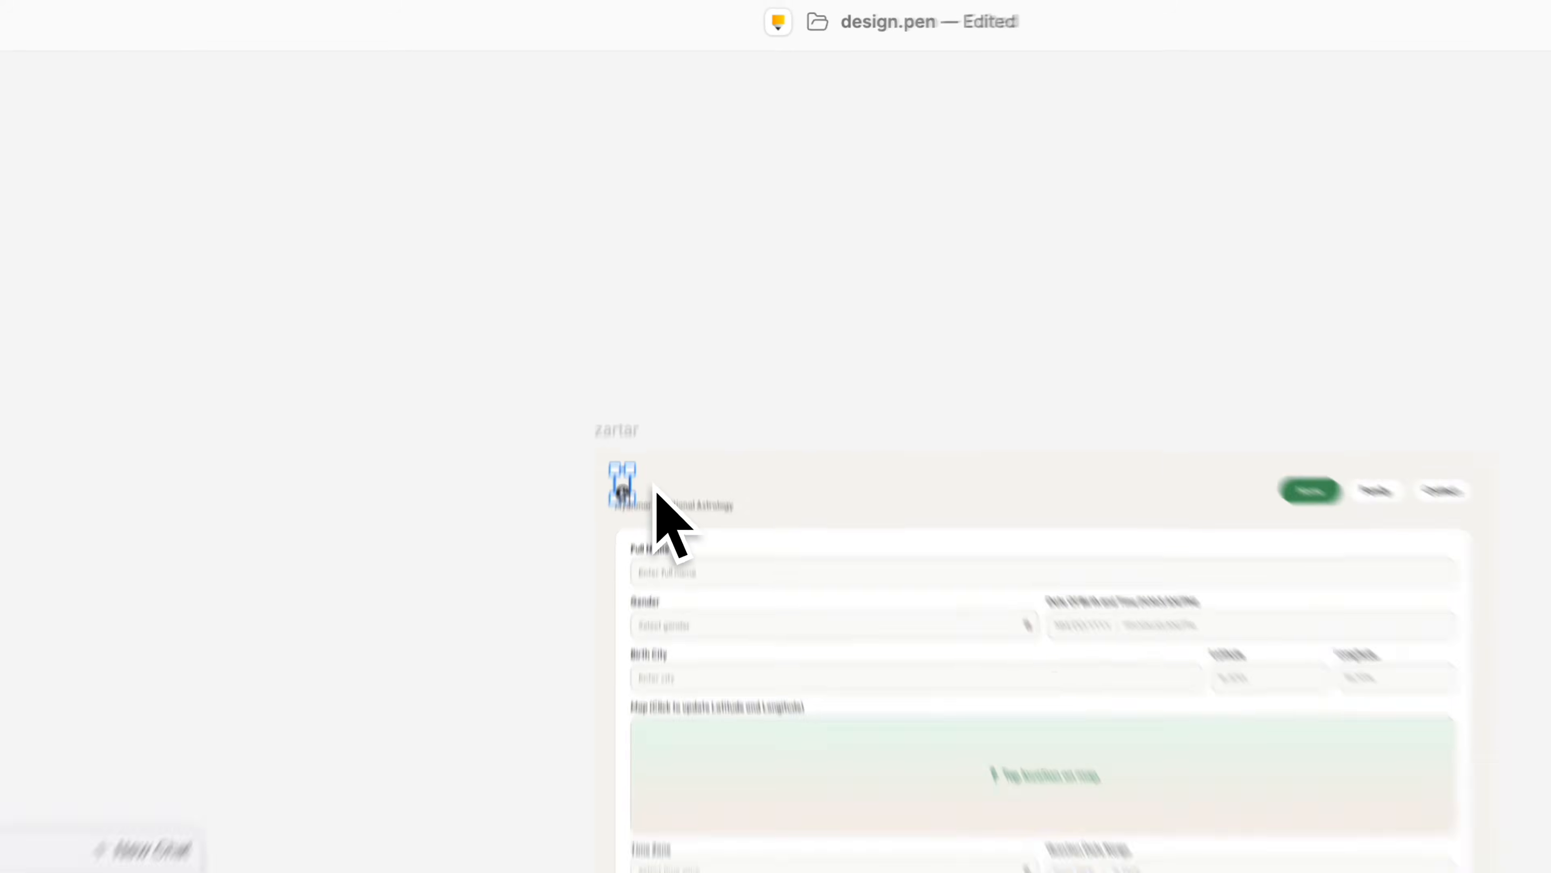
pyautogui.click(782, 445)
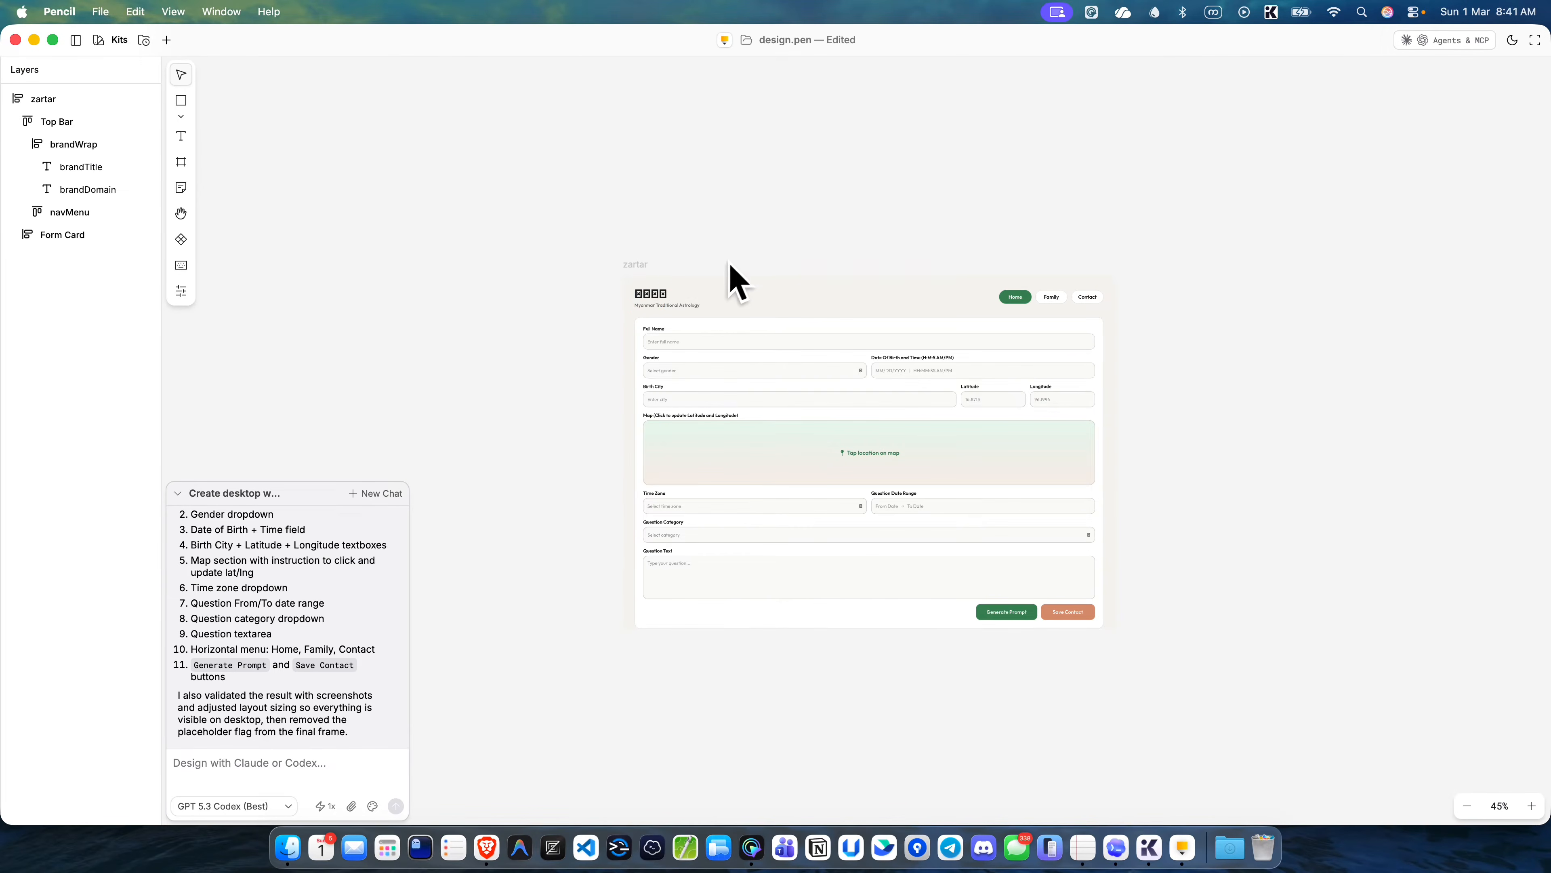
# - Set the font of the Burmese header title to Noto Sans Myanmar
pyautogui.click(649, 296)
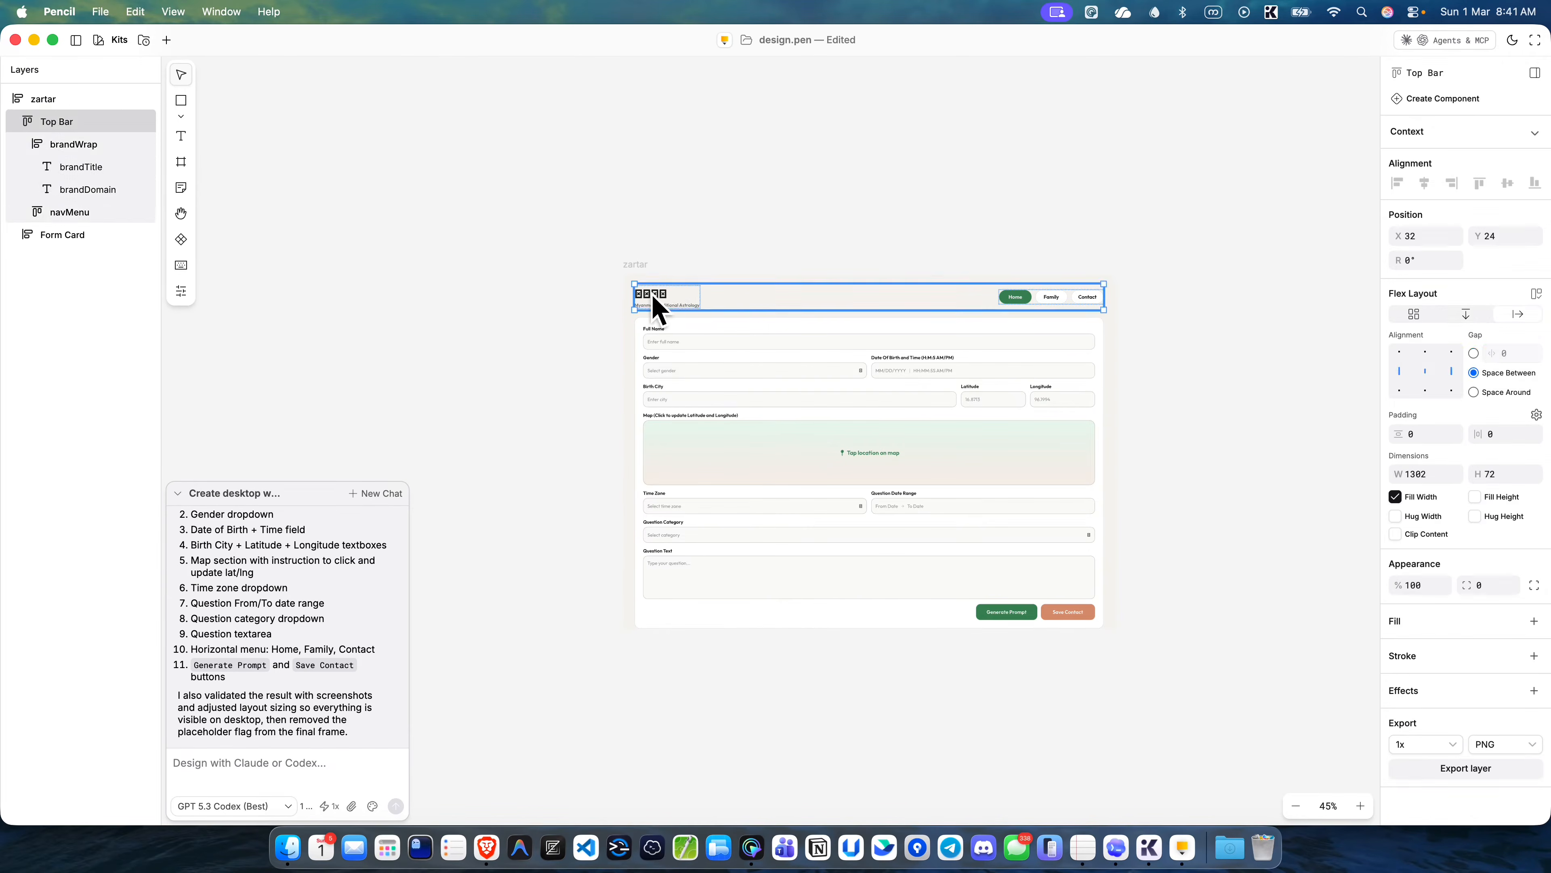
pyautogui.click(649, 298)
pyautogui.click(650, 299)
pyautogui.doubleClick(650, 298)
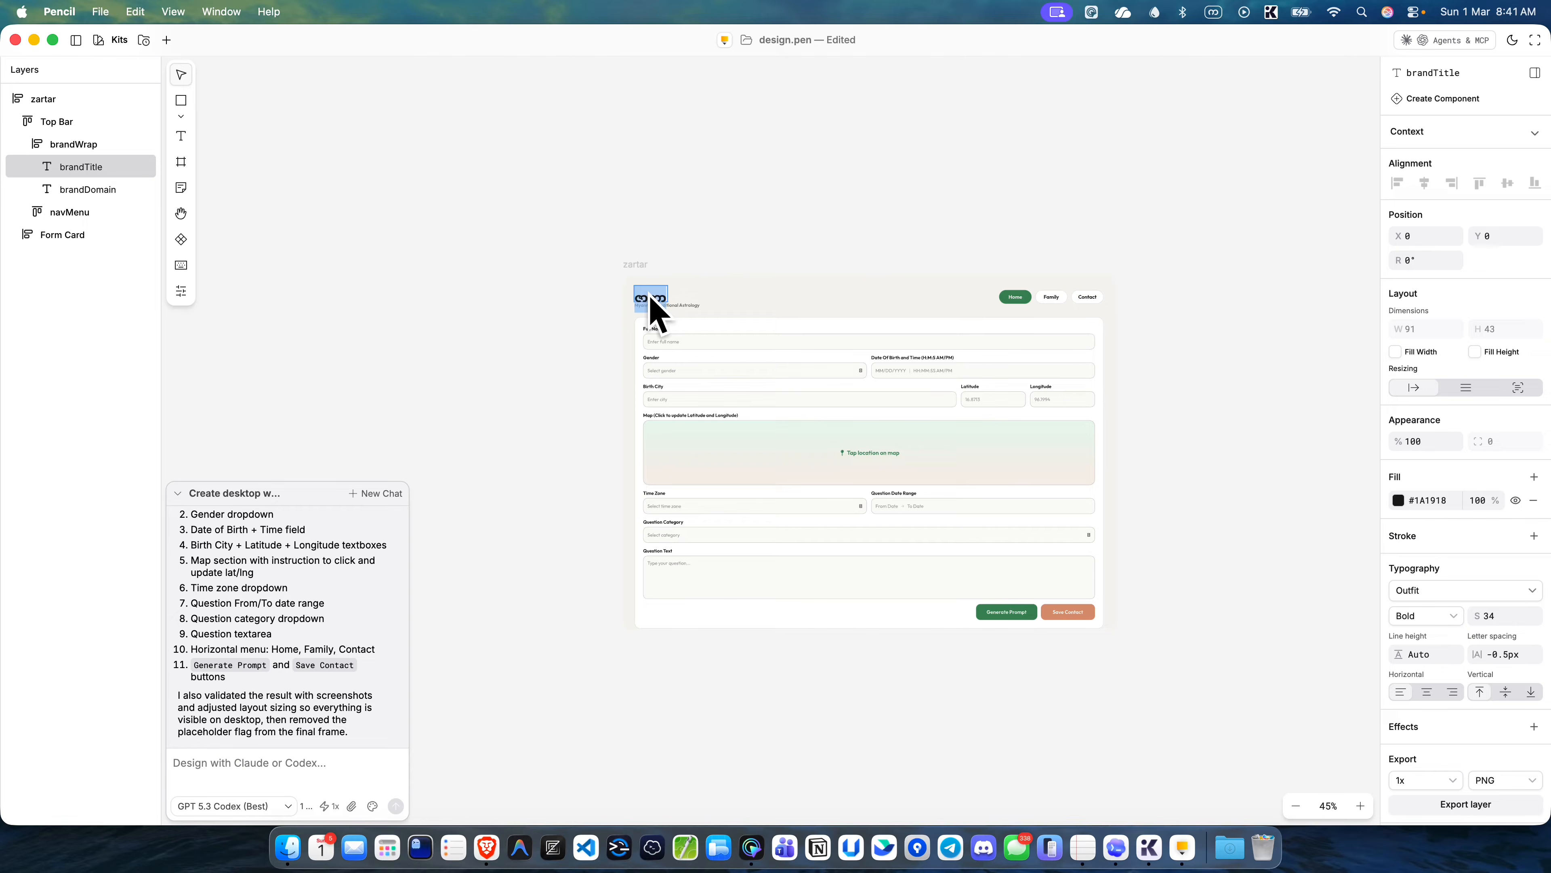
pyautogui.click(1418, 591)
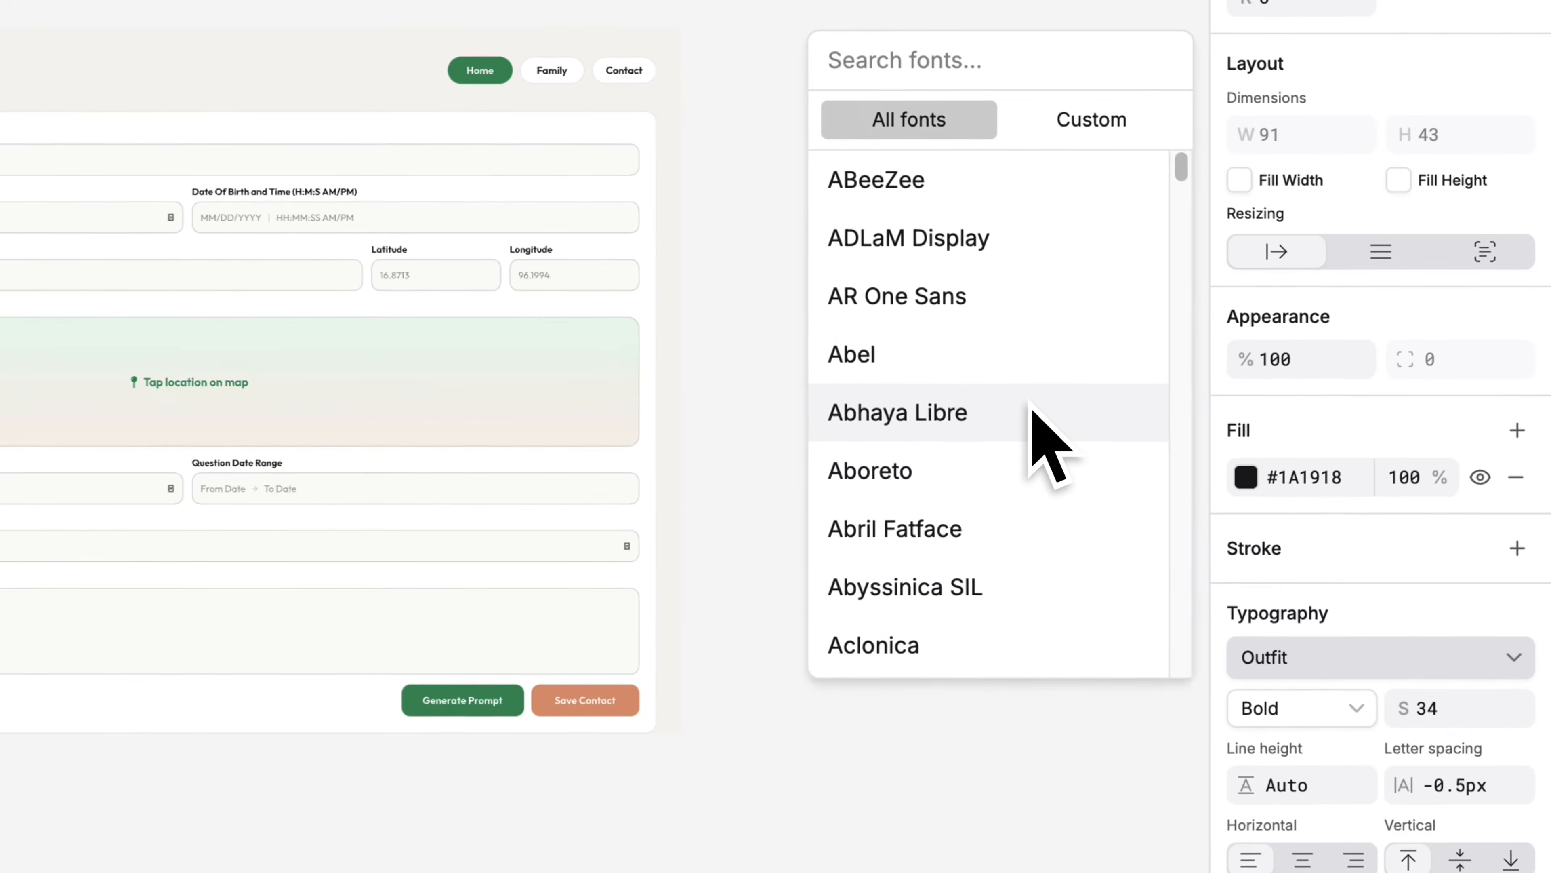
pyautogui.write('ဉသအသ')
pyautogui.press('BackSpace')
pyautogui.press('BackSpace')
pyautogui.write('N')
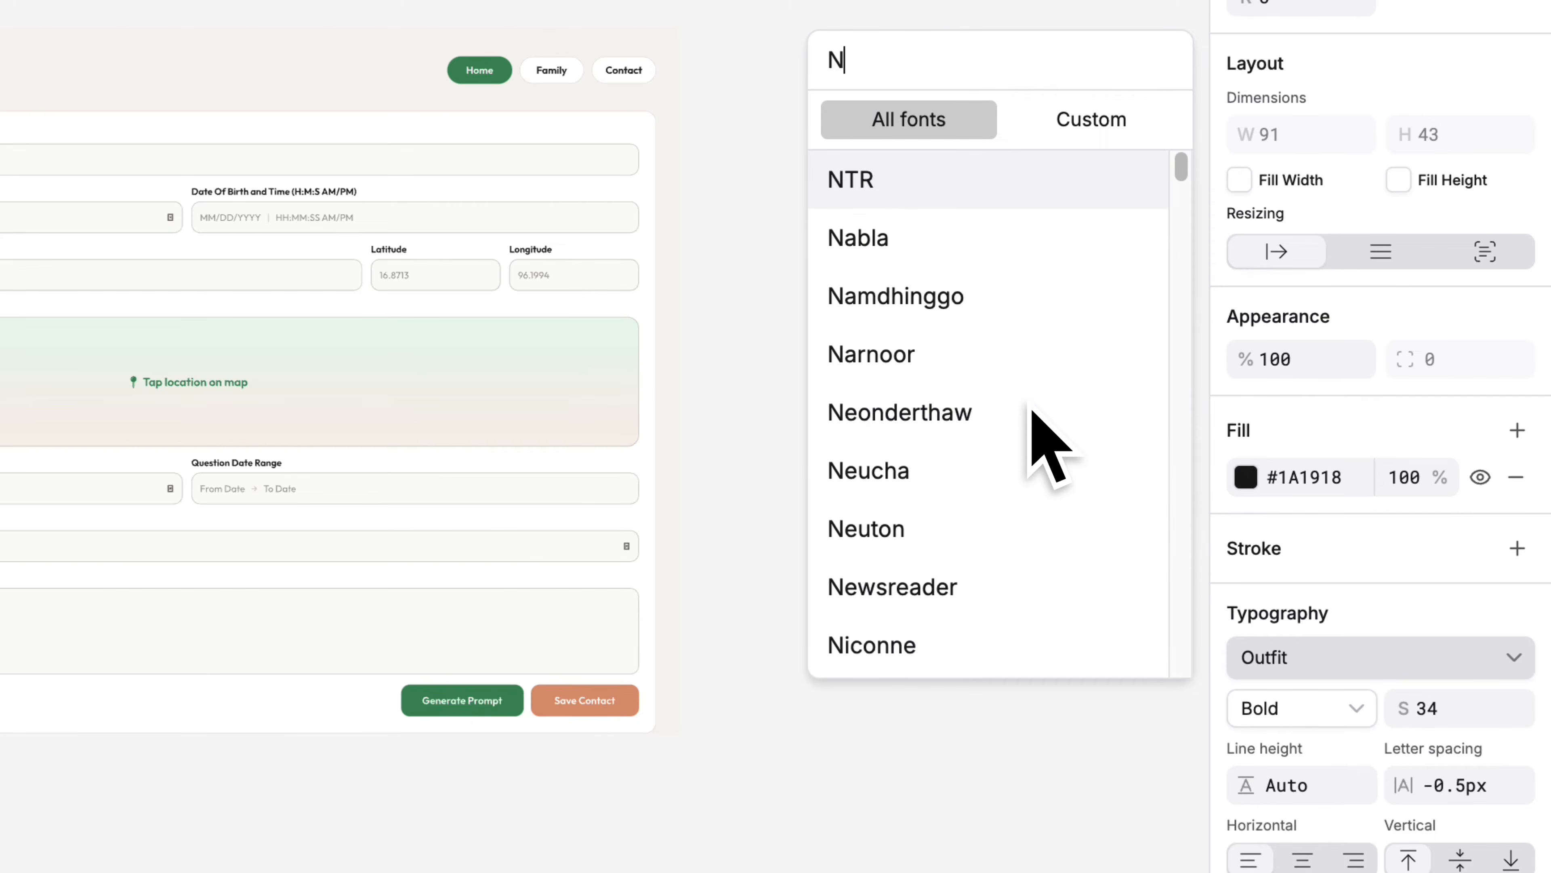
pyautogui.write('otosa')
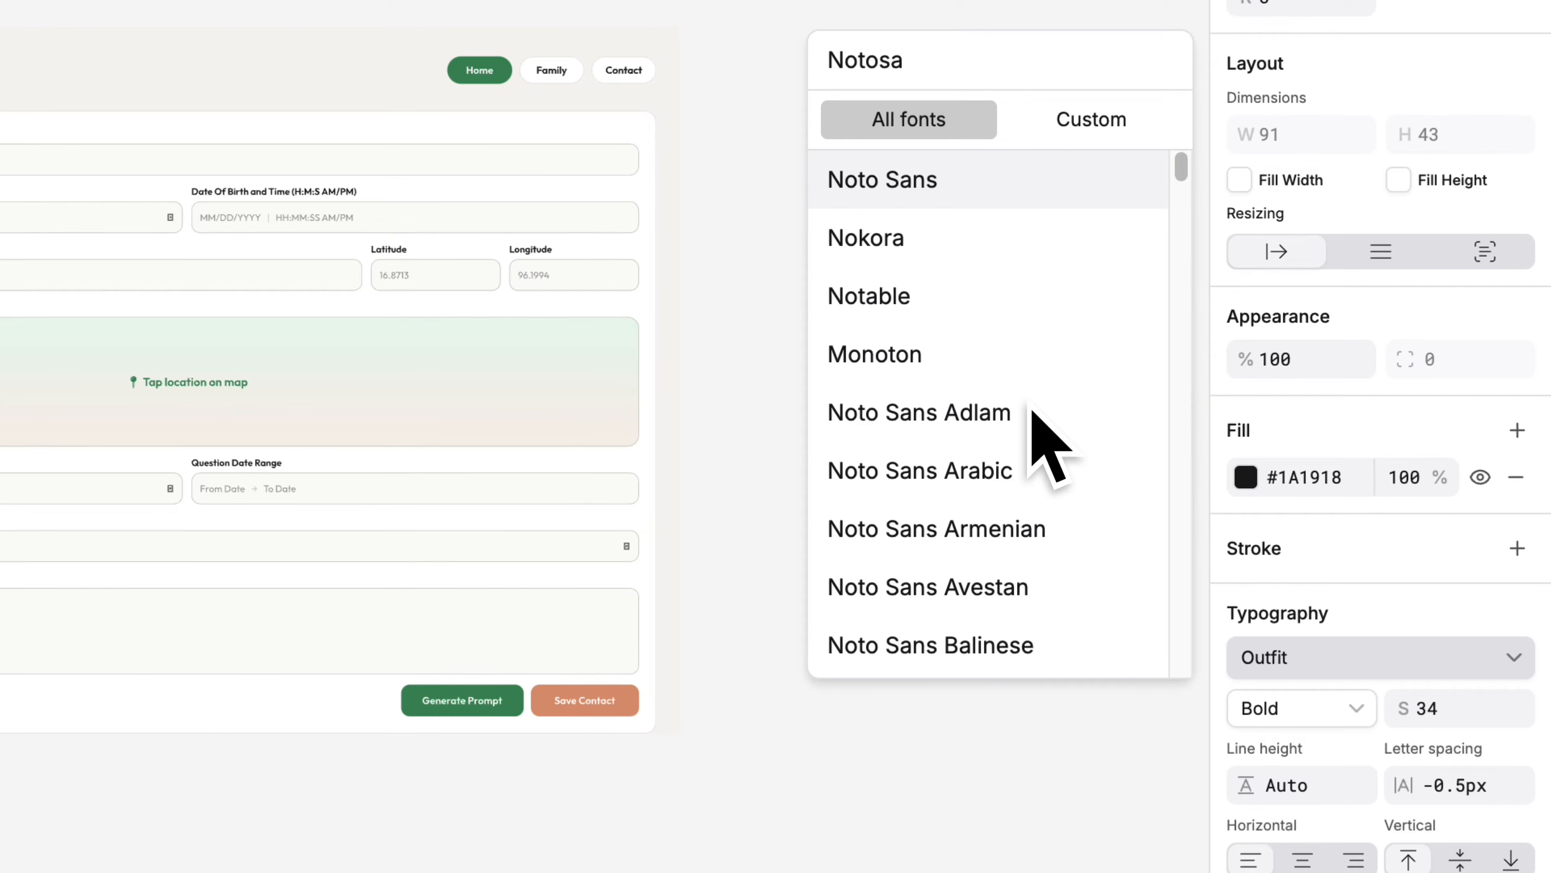
pyautogui.press('BackSpace')
pyautogui.press('BackSpace')
pyautogui.write('Sans Mya')
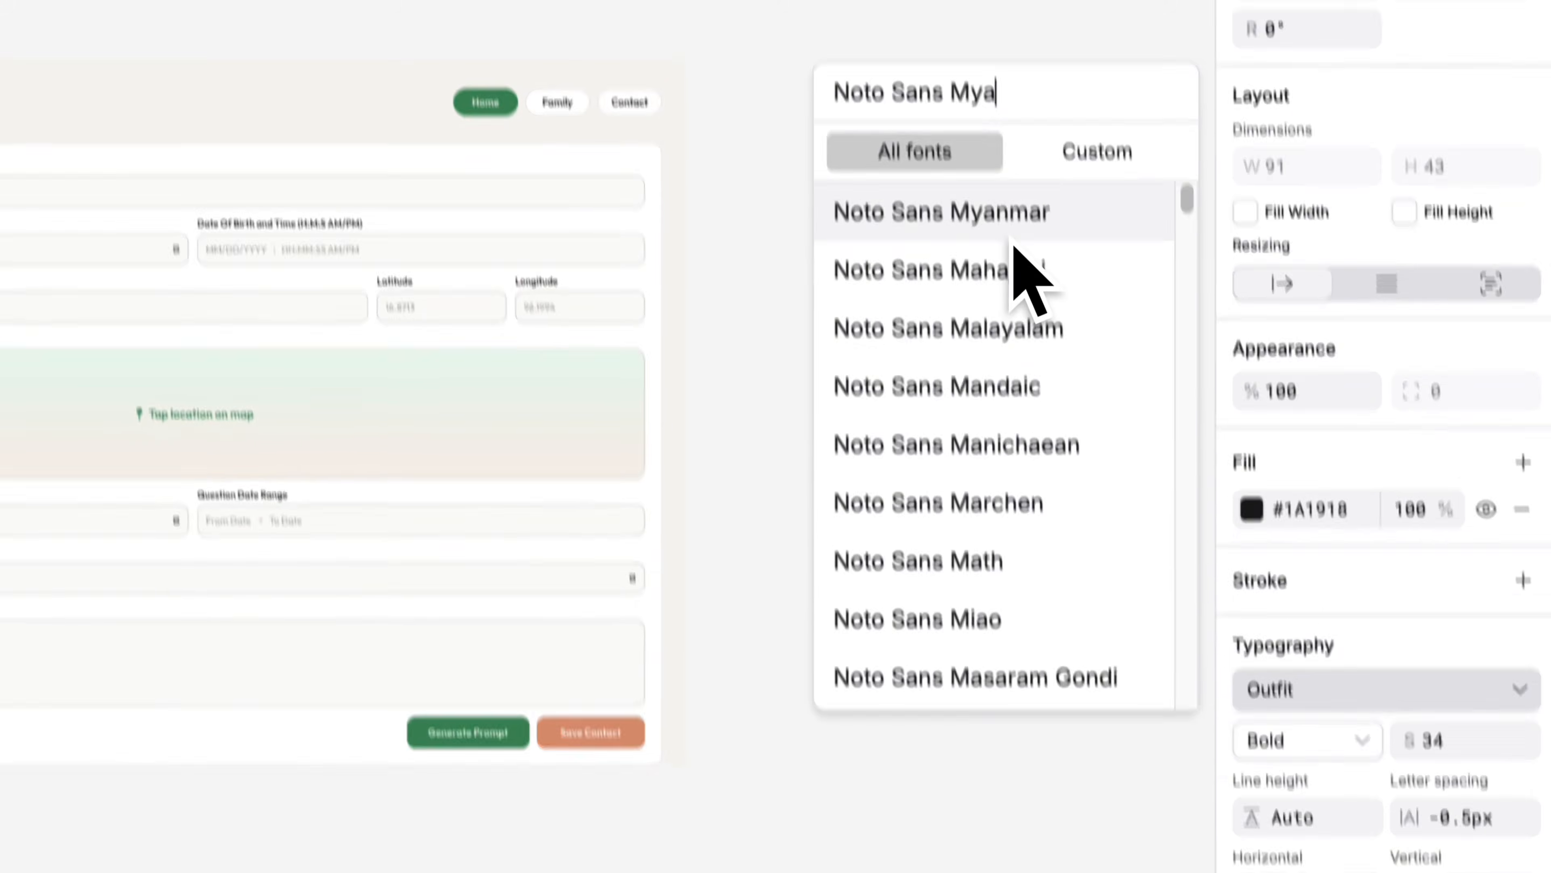
pyautogui.click(972, 178)
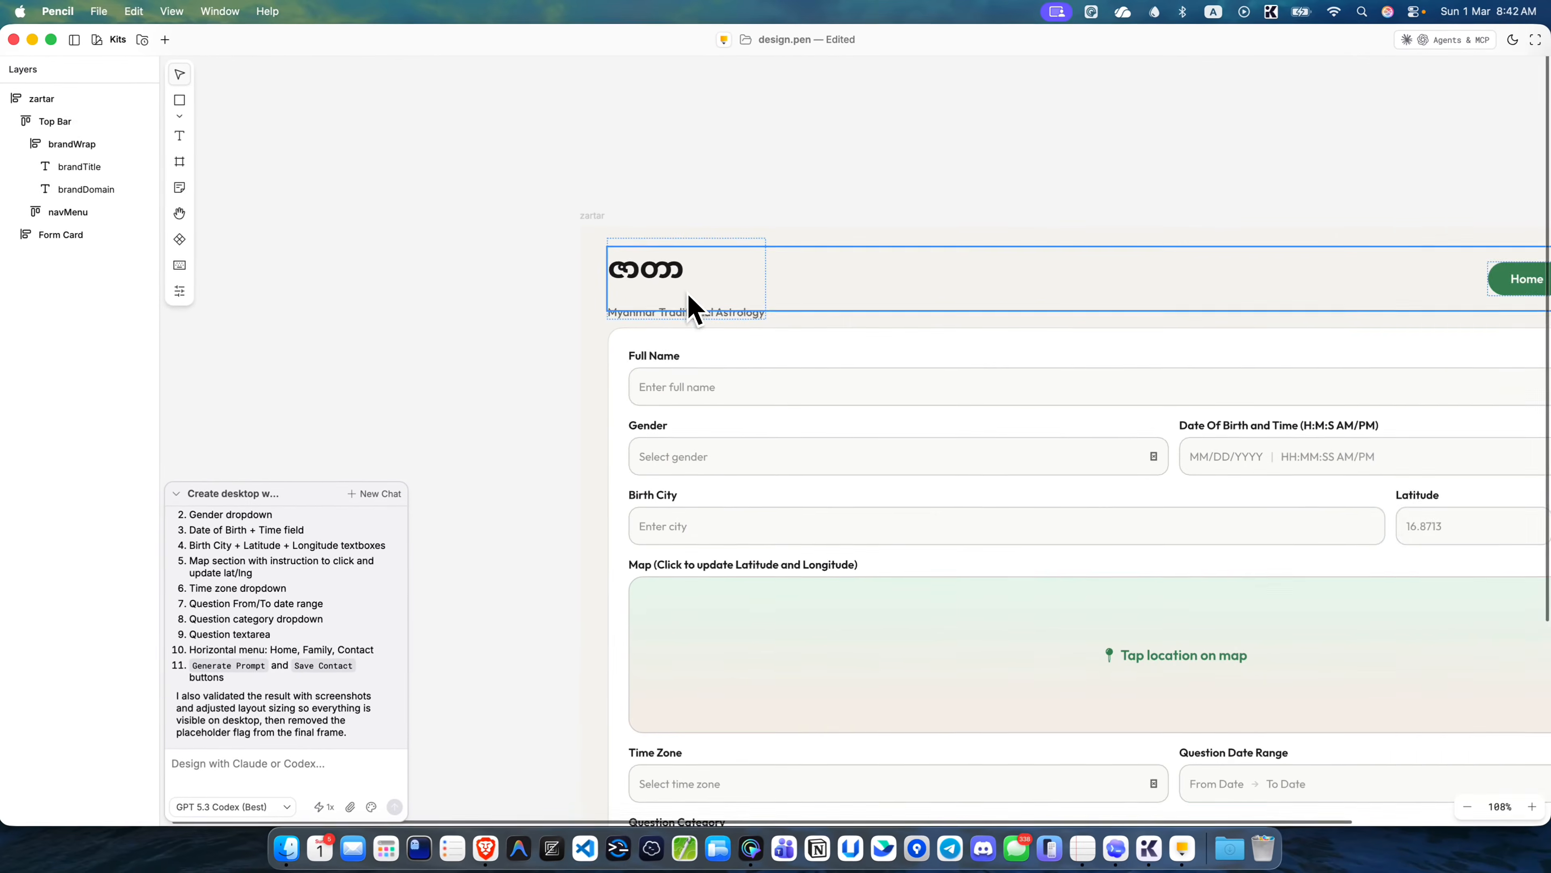
# - Resize the header title's text box to about 95 by 50 so it sits closer to the subtitle, and deselect it
pyautogui.doubleClick(688, 288)
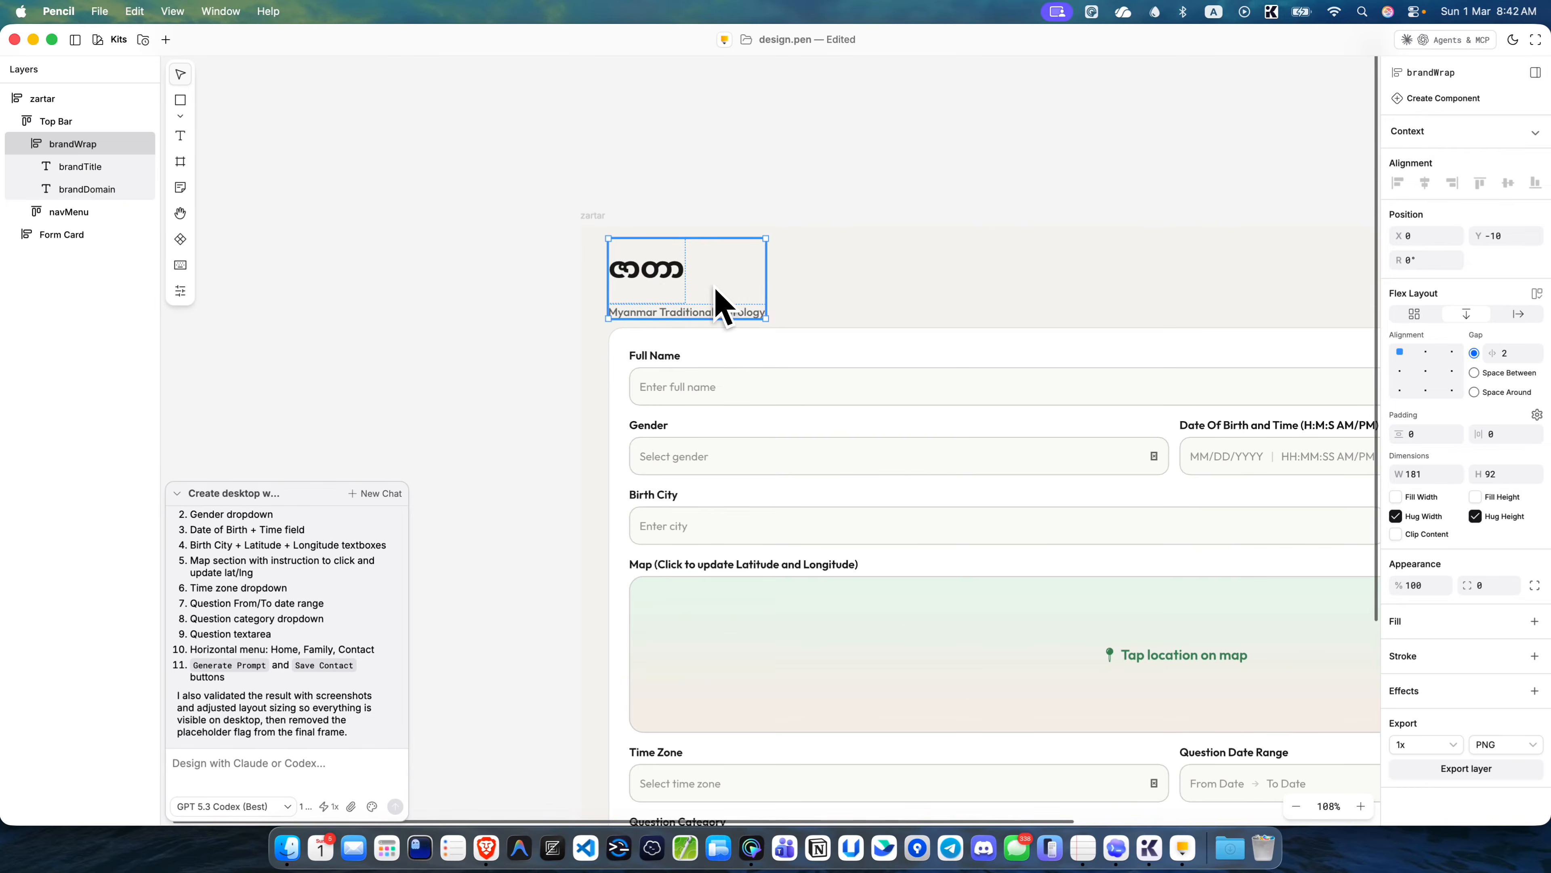
pyautogui.press('Escape')
pyautogui.click(655, 284)
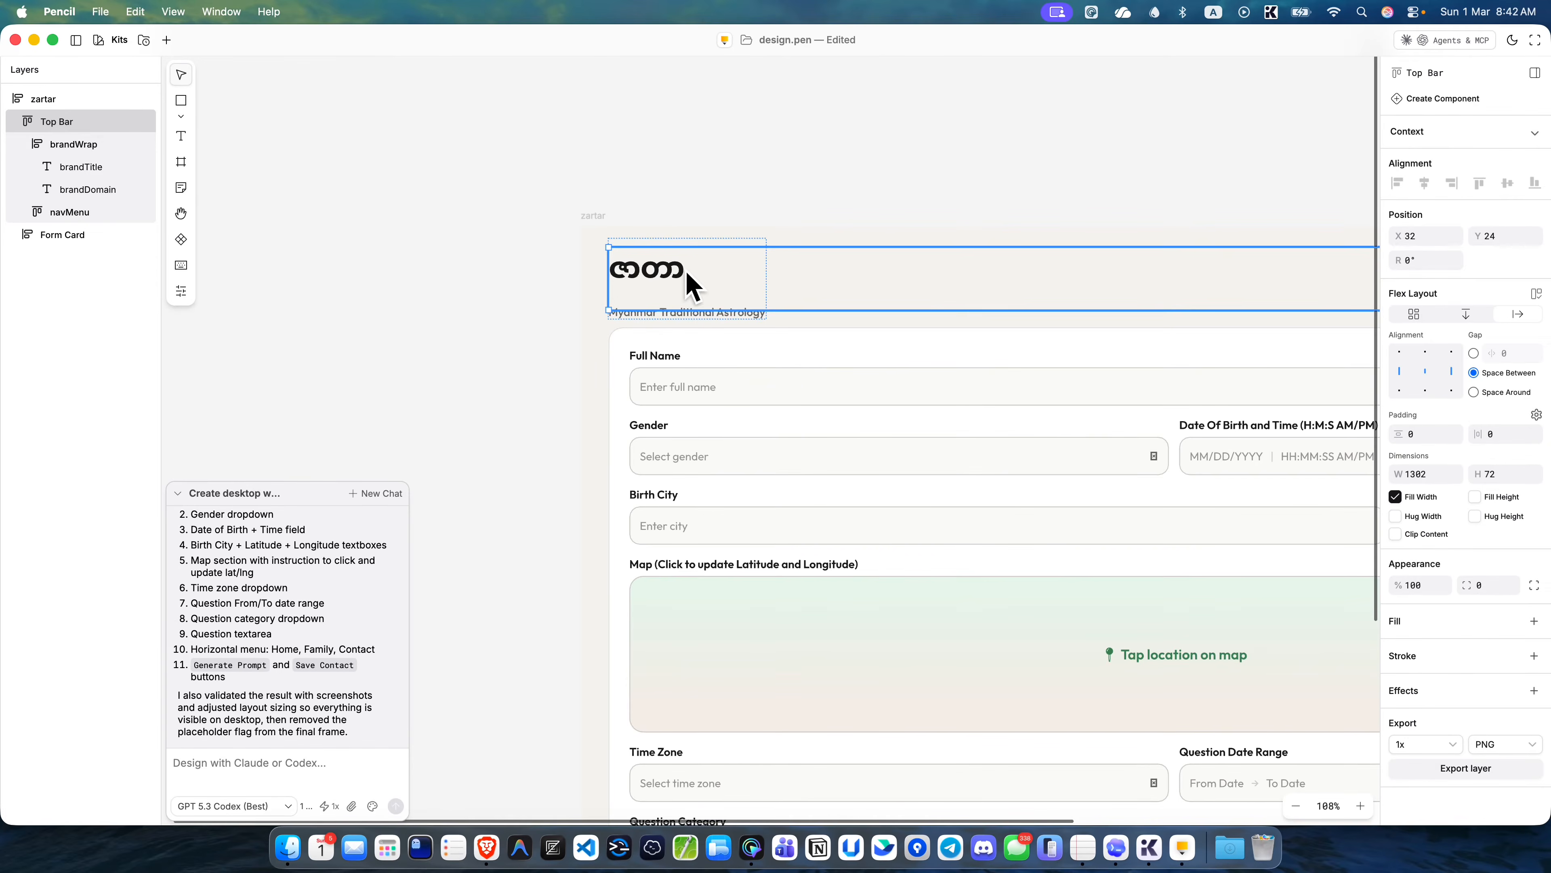
pyautogui.click(685, 290)
pyautogui.click(670, 277)
pyautogui.moveTo(685, 301); pyautogui.dragTo(691, 283)
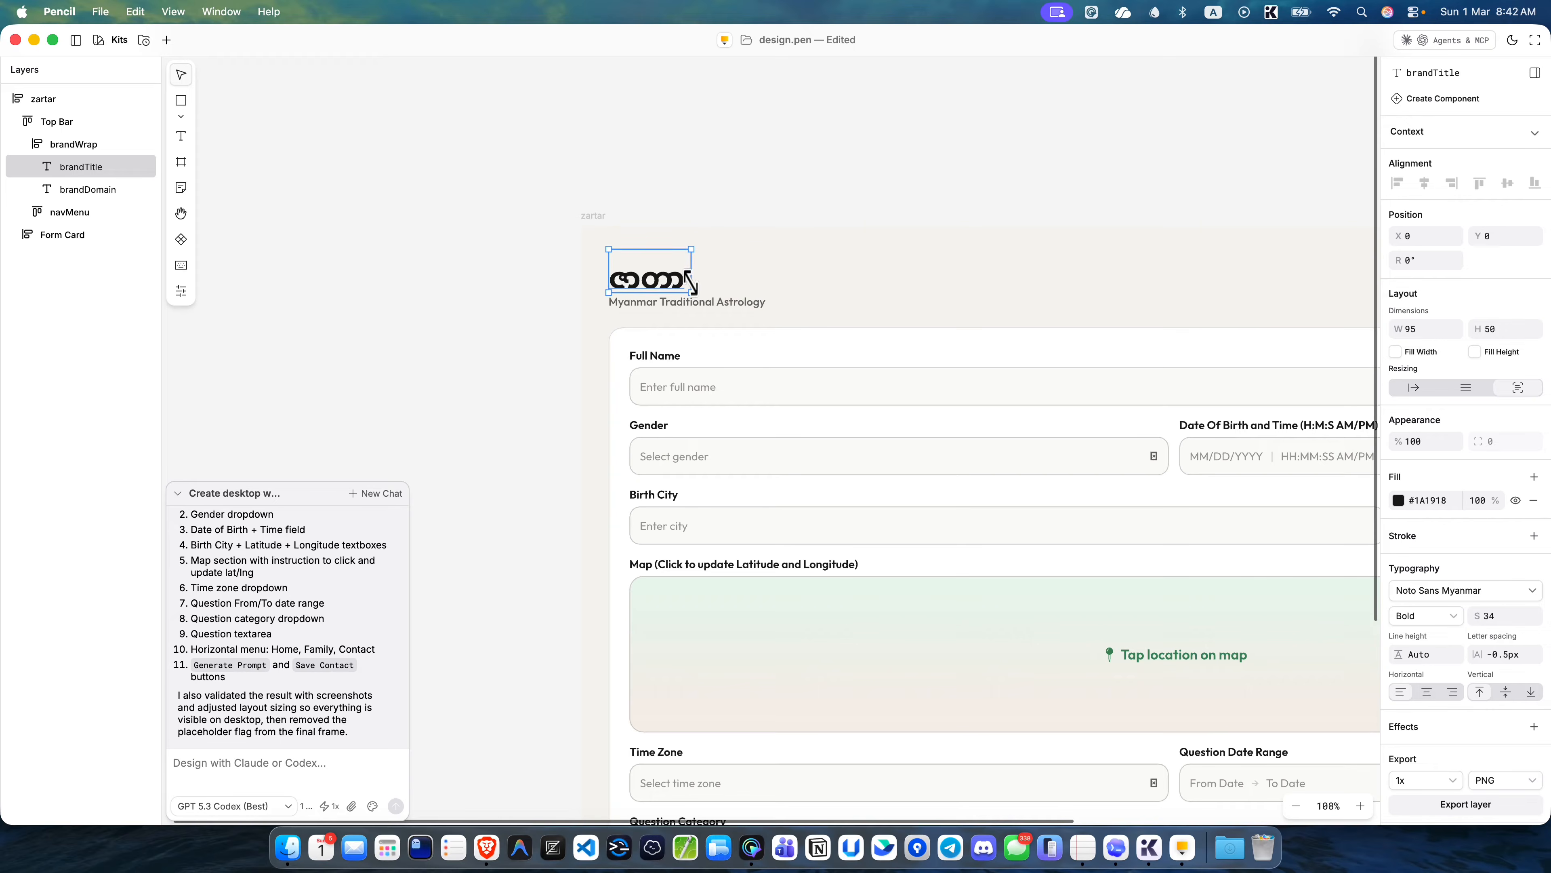
pyautogui.click(764, 171)
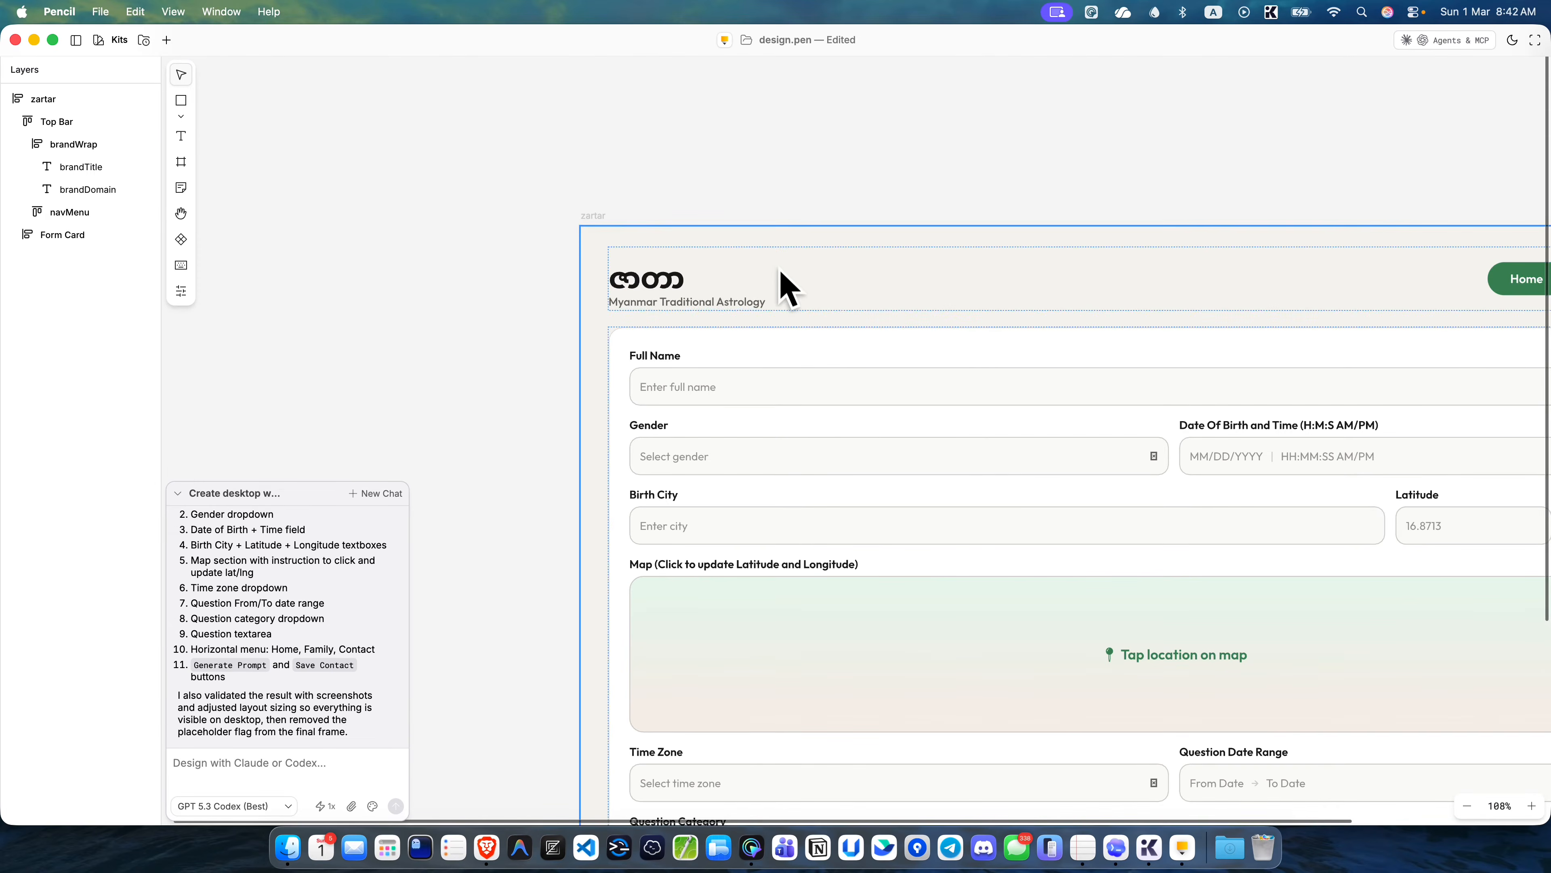
pyautogui.scroll(-5, 779, 287)
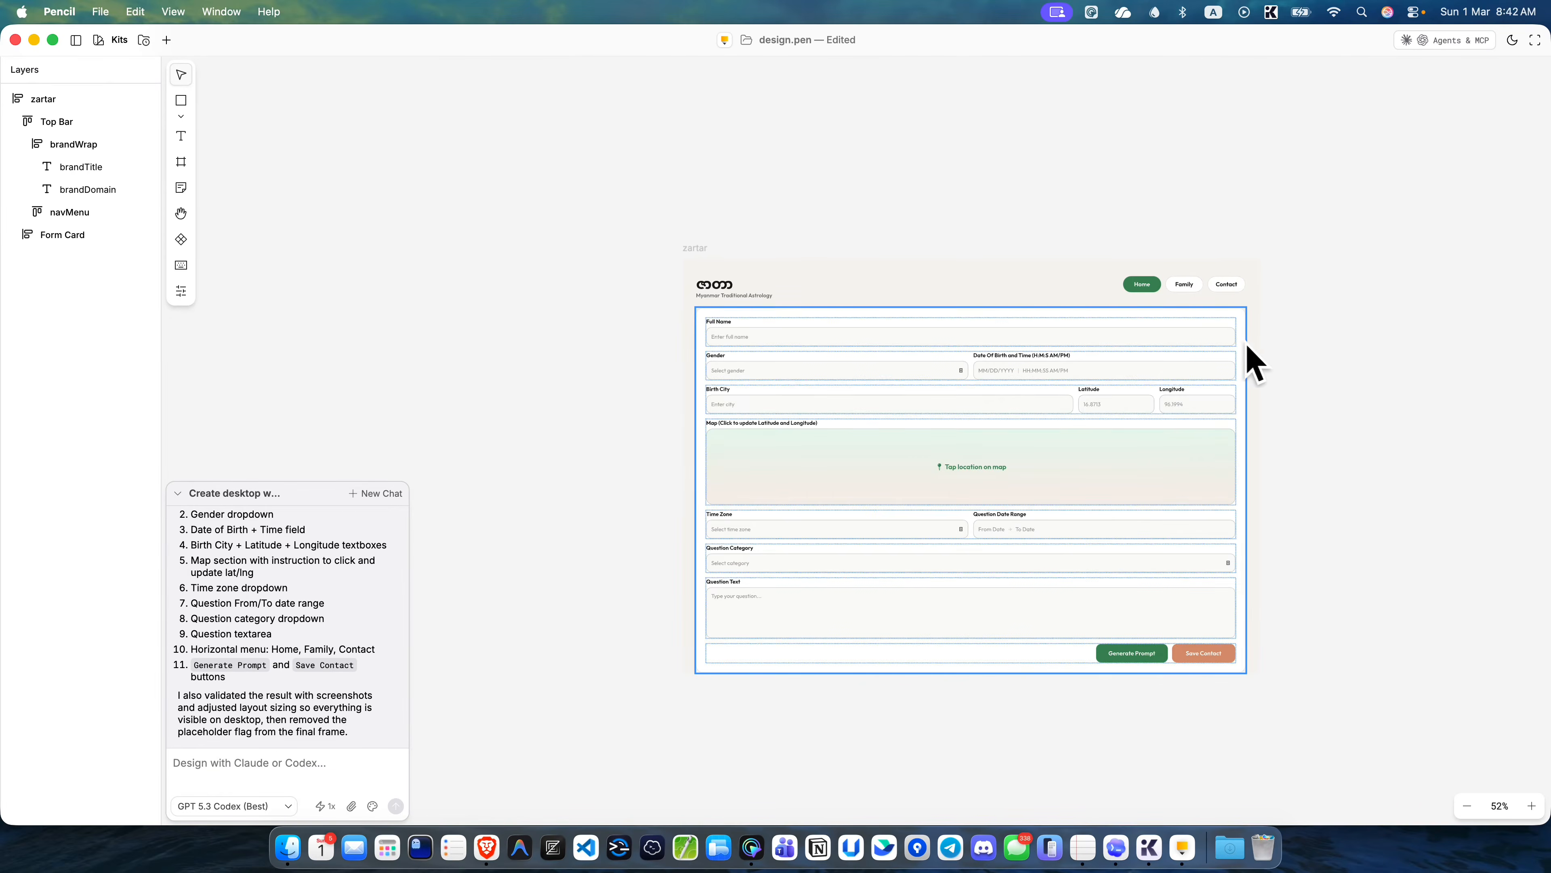
pyautogui.hscroll(4, 1362, 339)
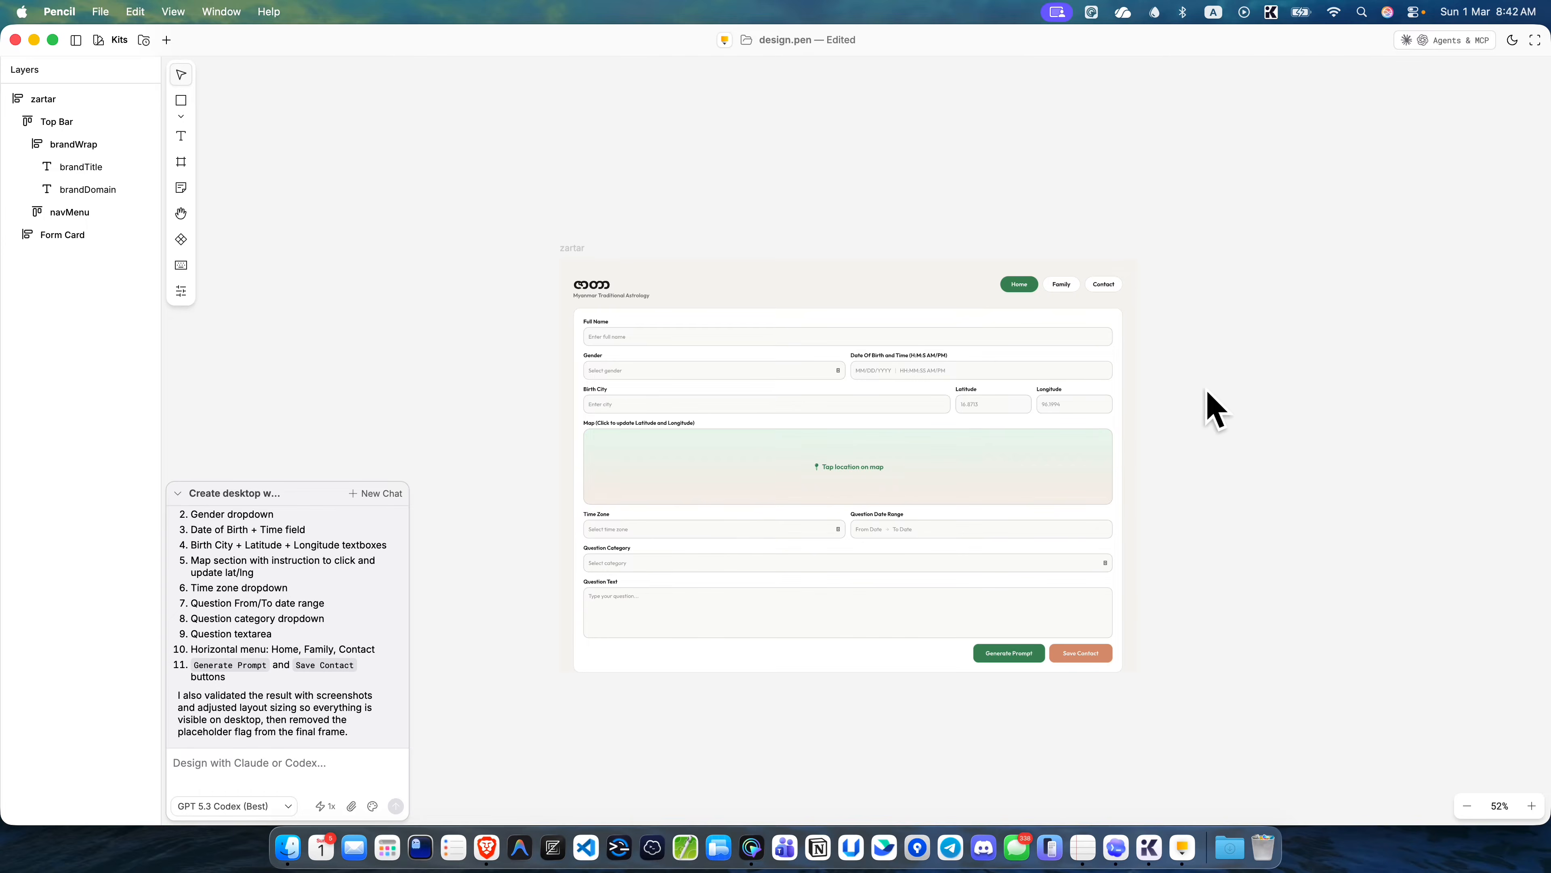
pyautogui.scroll(-2, 1208, 392)
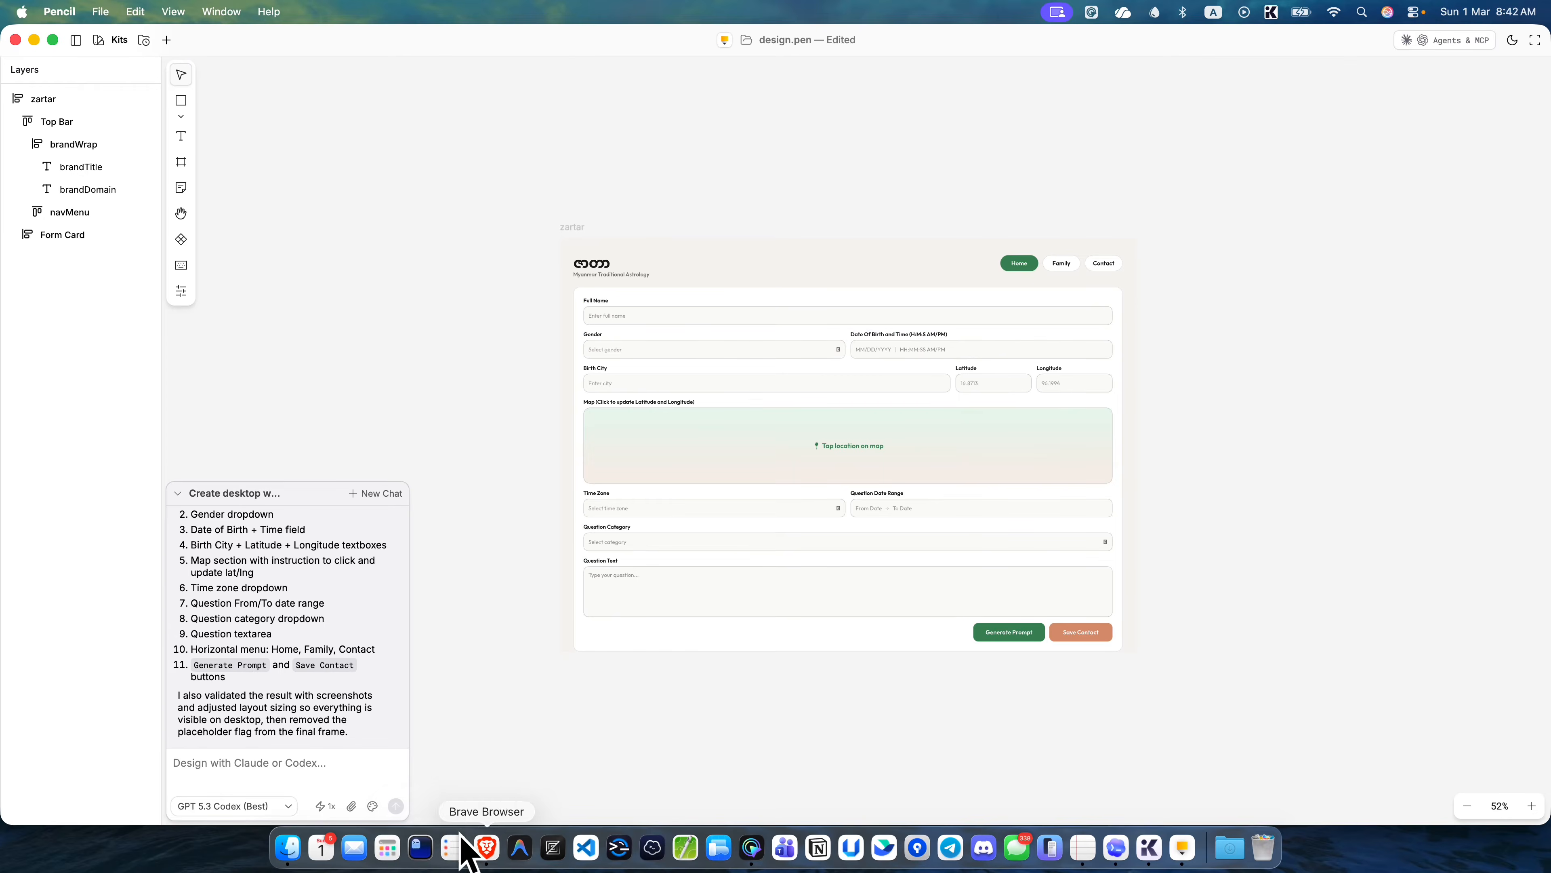
# - Switch to Brave and copy the Bun project scaffolding command from the Vite Getting Started guide
pyautogui.click(485, 848)
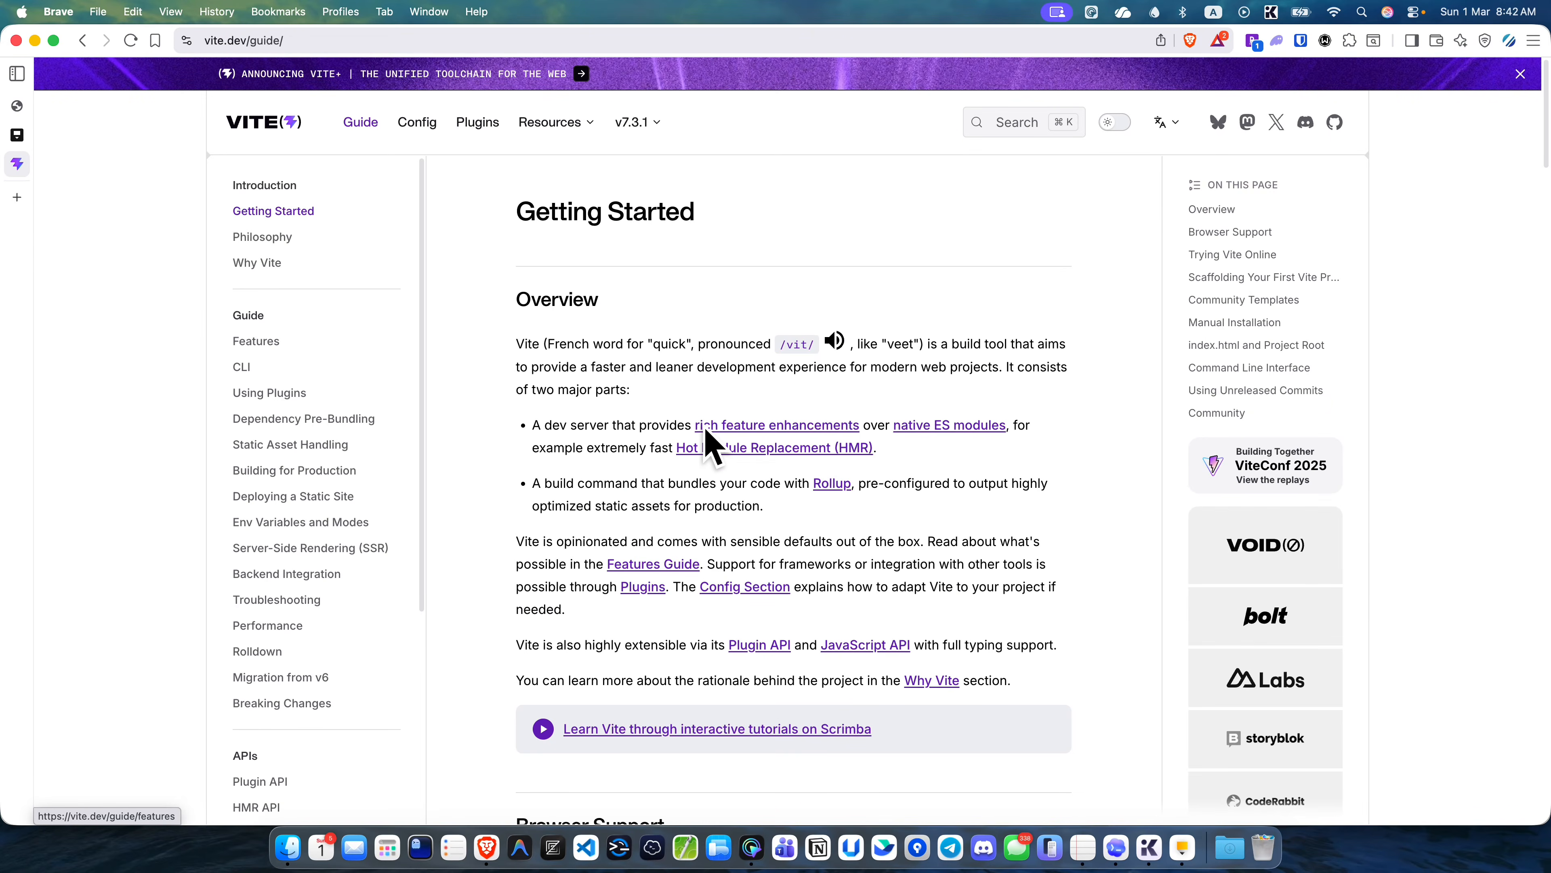
pyautogui.scroll(-14, 706, 429)
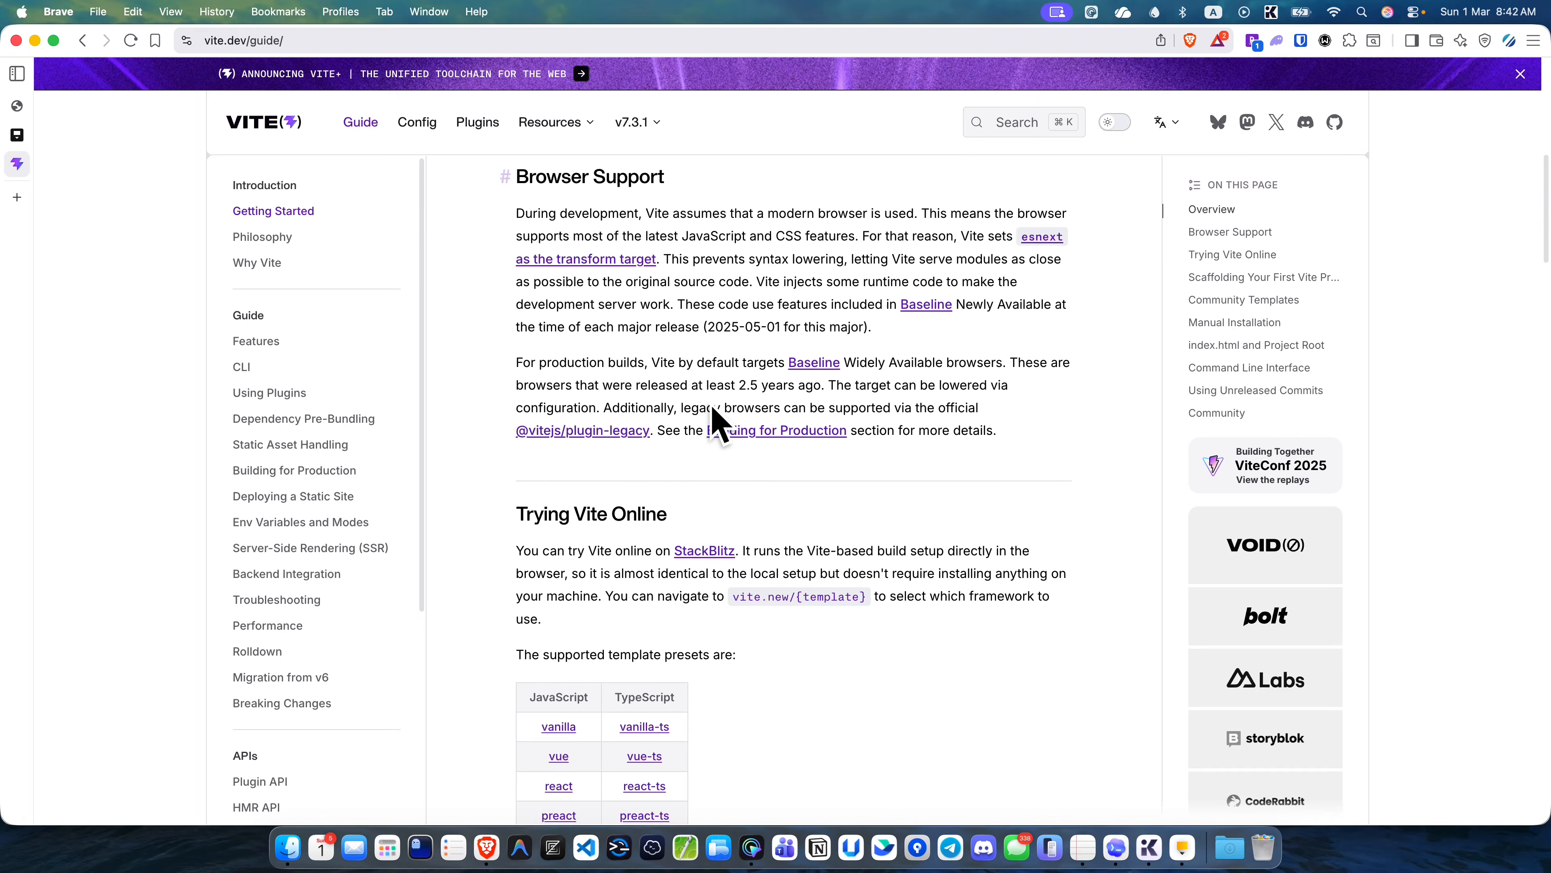
pyautogui.scroll(-8, 721, 408)
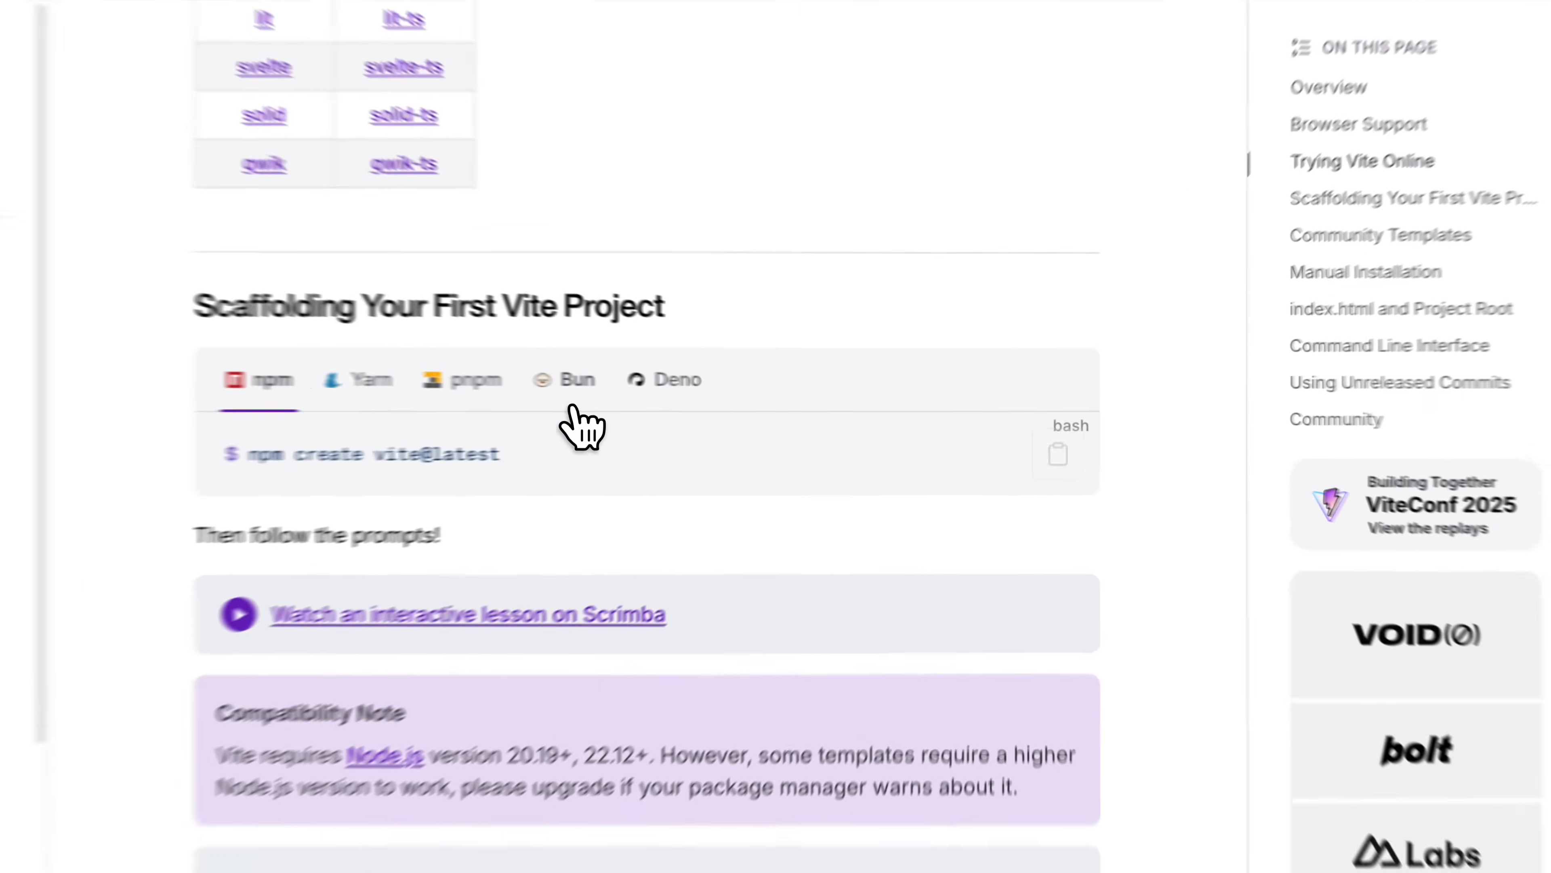
pyautogui.click(751, 384)
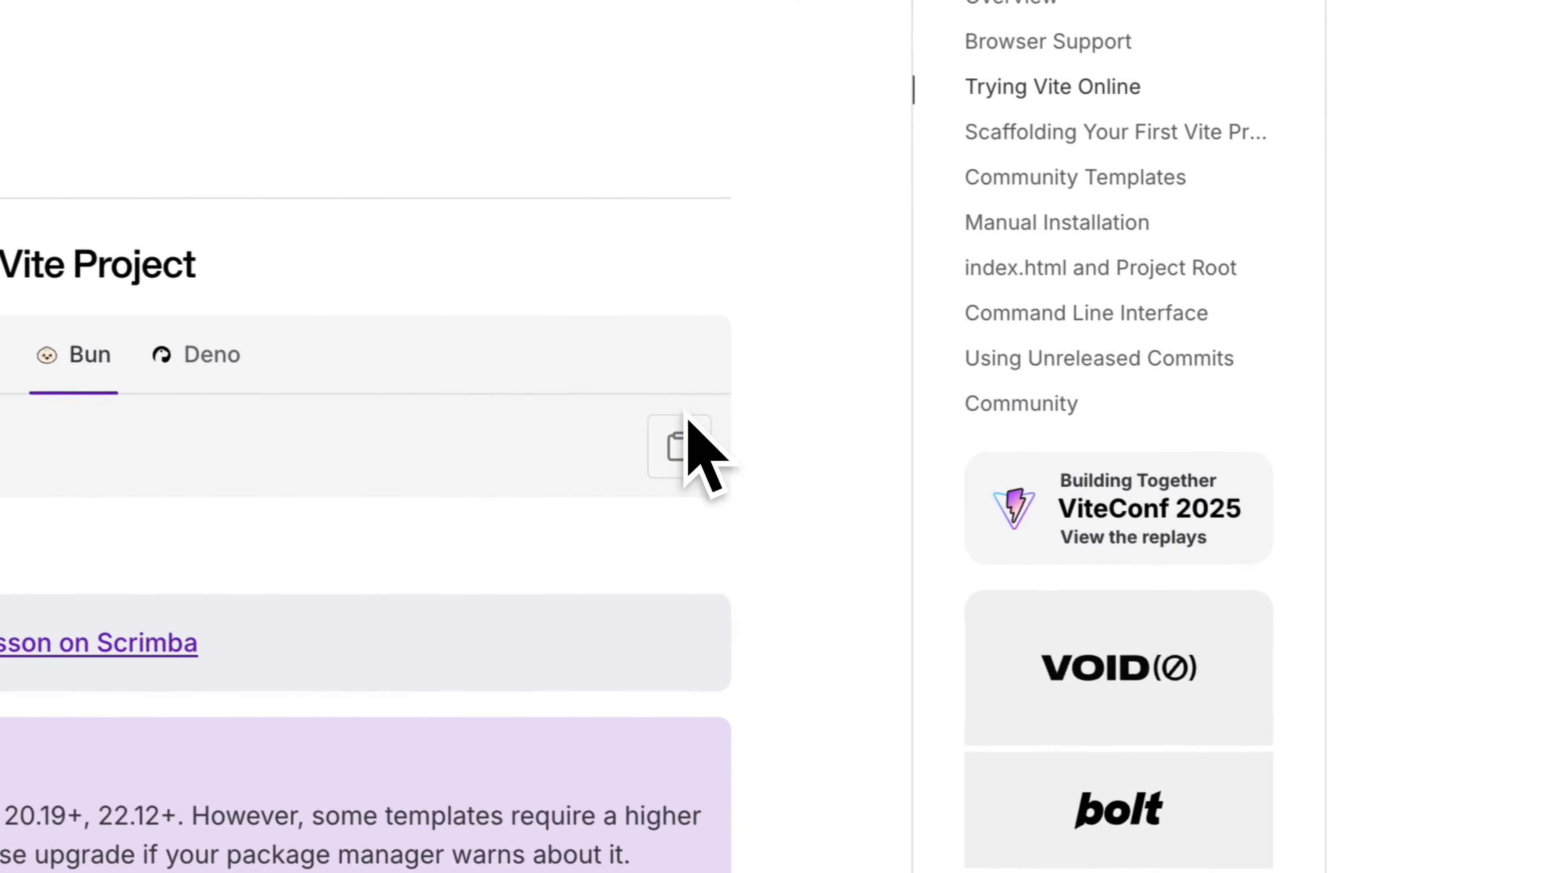
pyautogui.click(1064, 465)
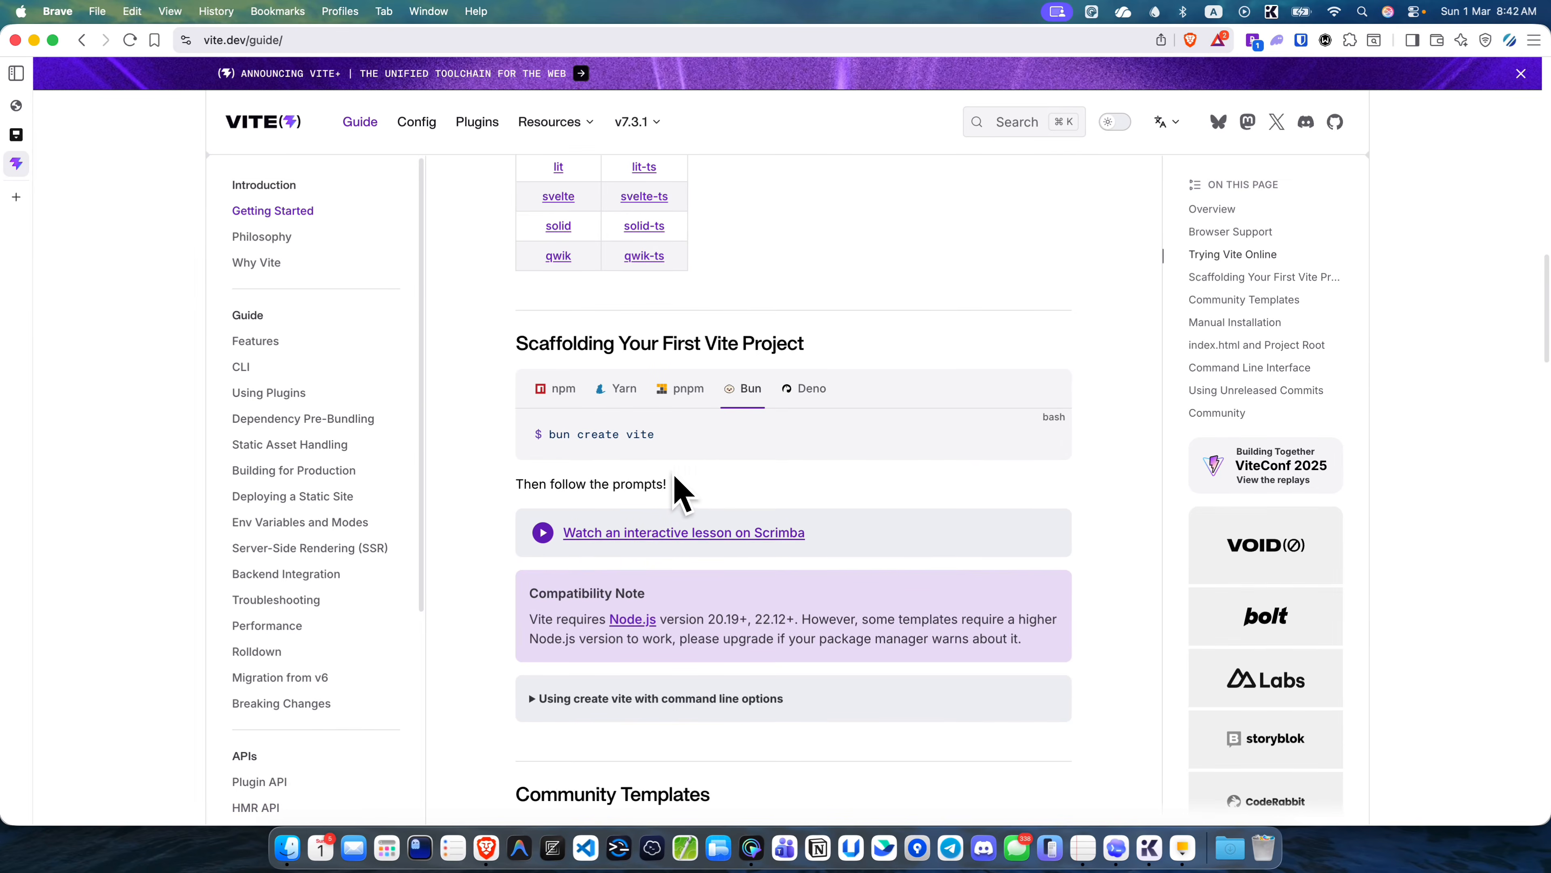
# - Open Ghostty on the zartar_app_design folder, run "bun create vite" for a React TypeScript project named "zartar", and check the folder in Finder
pyautogui.click(1191, 849)
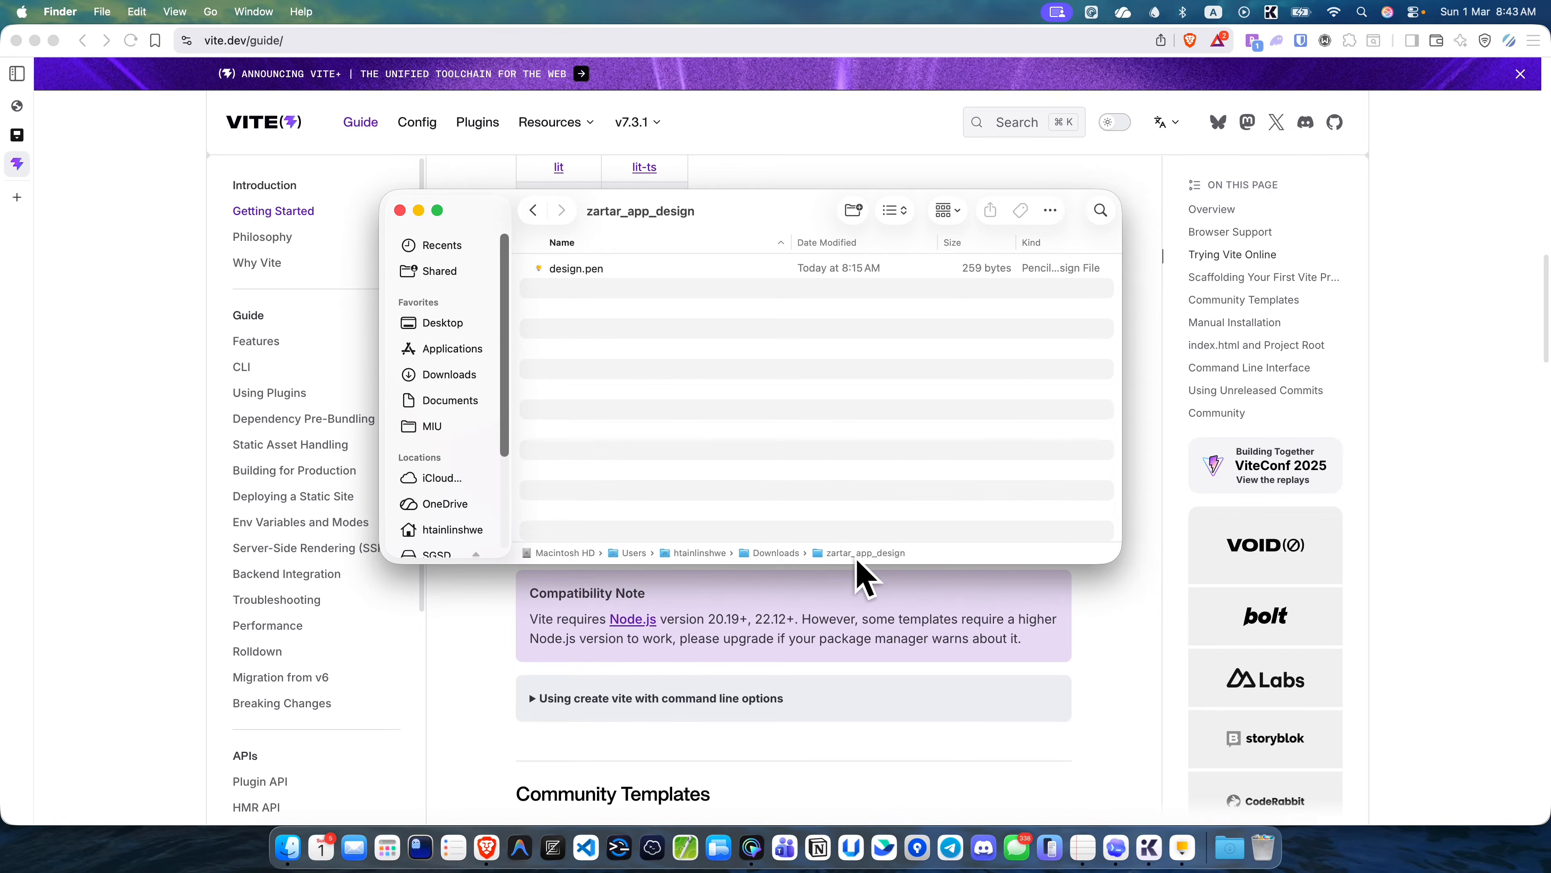
pyautogui.moveTo(855, 559); pyautogui.dragTo(427, 819)
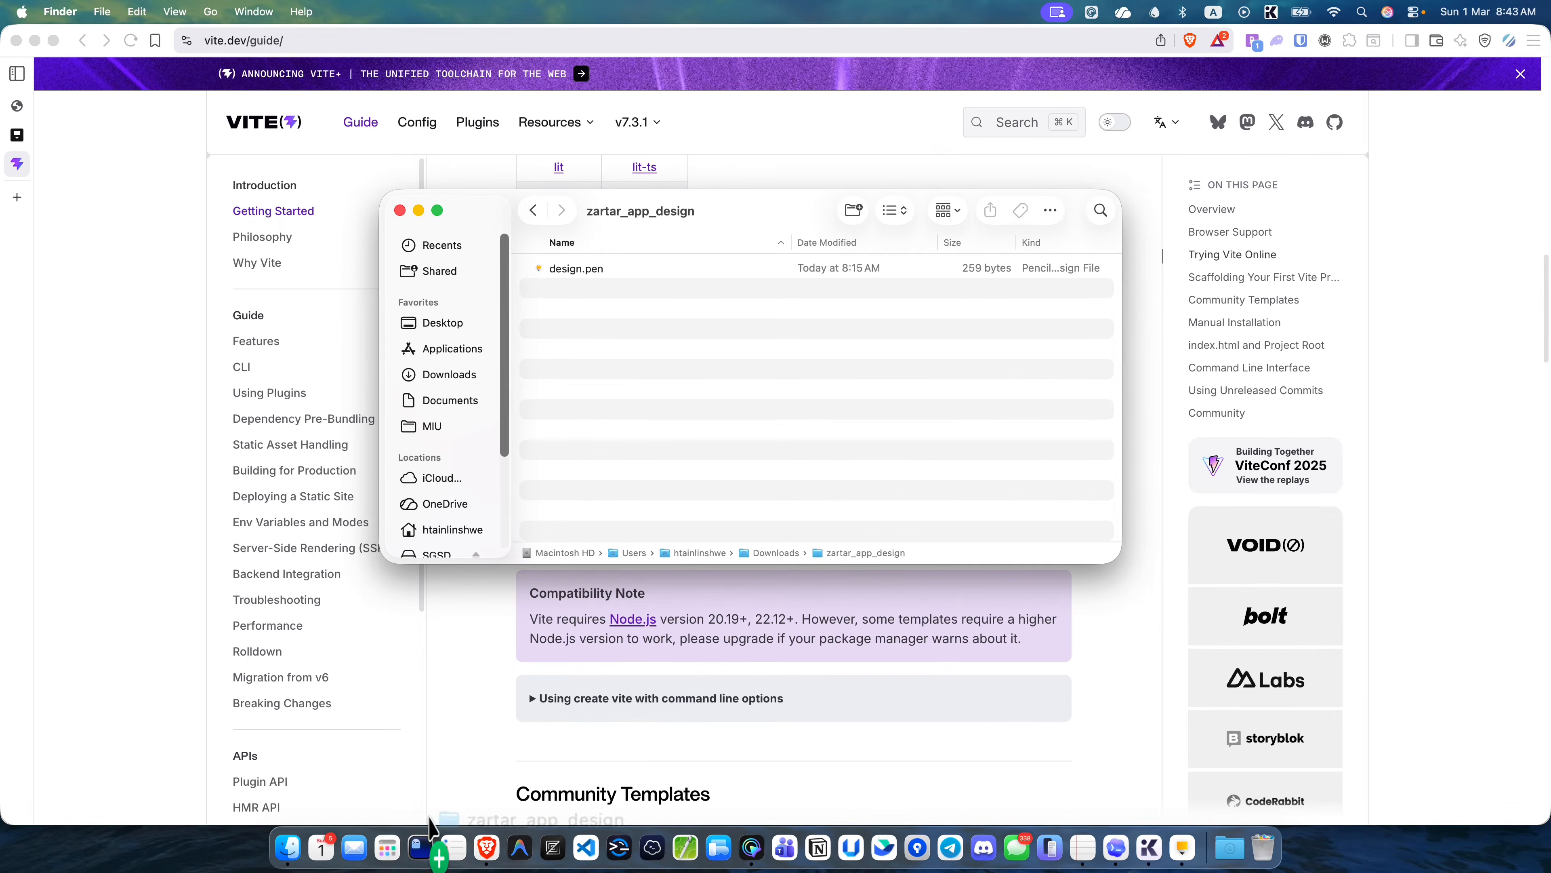
pyautogui.write('artar')
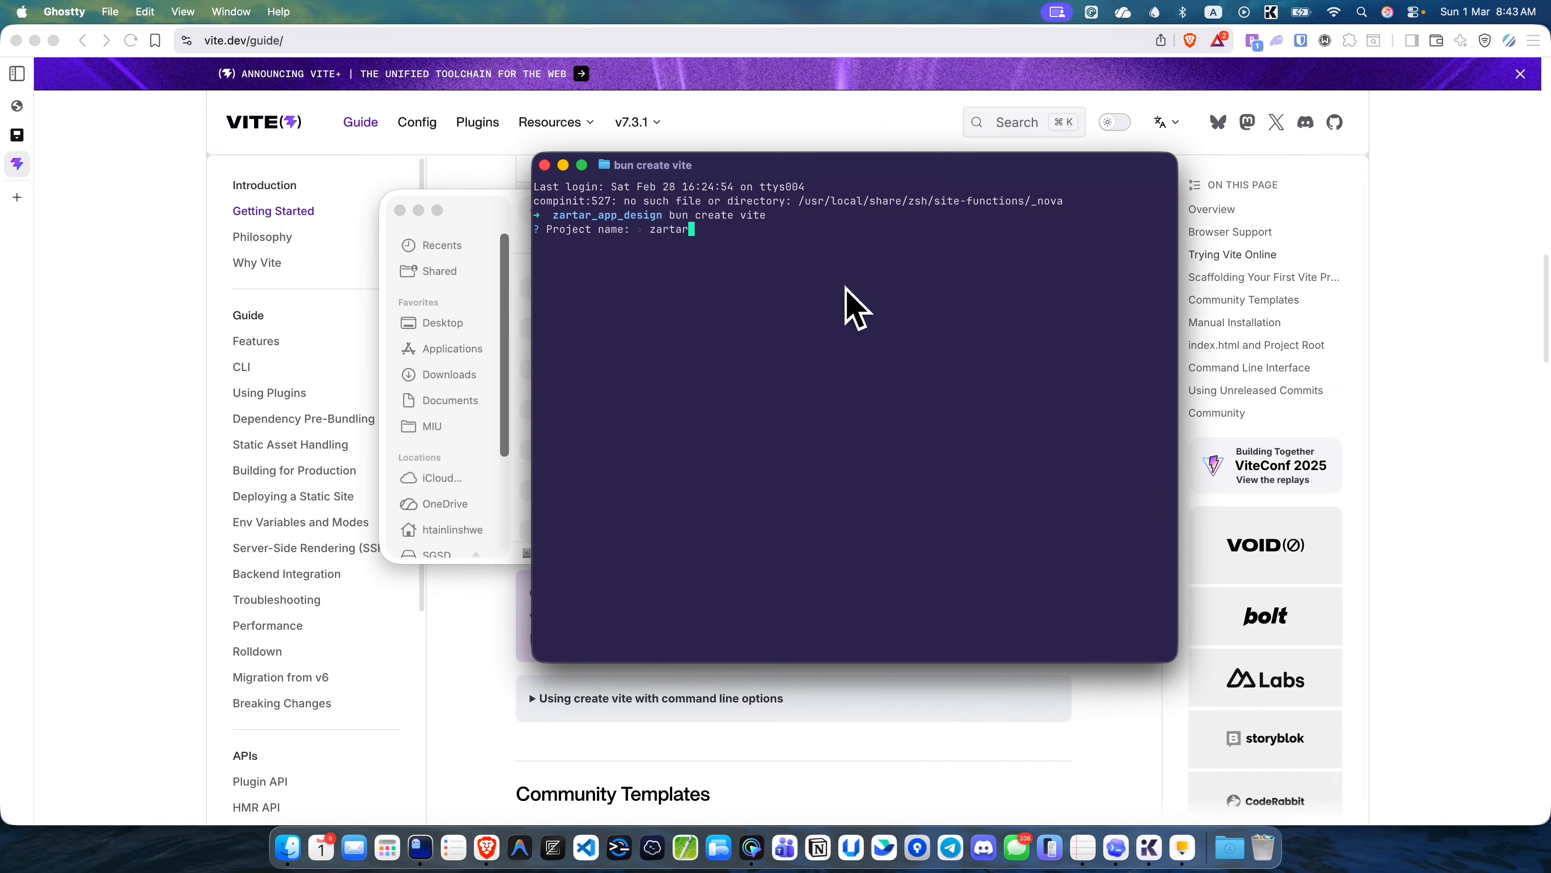
pyautogui.press('Return')
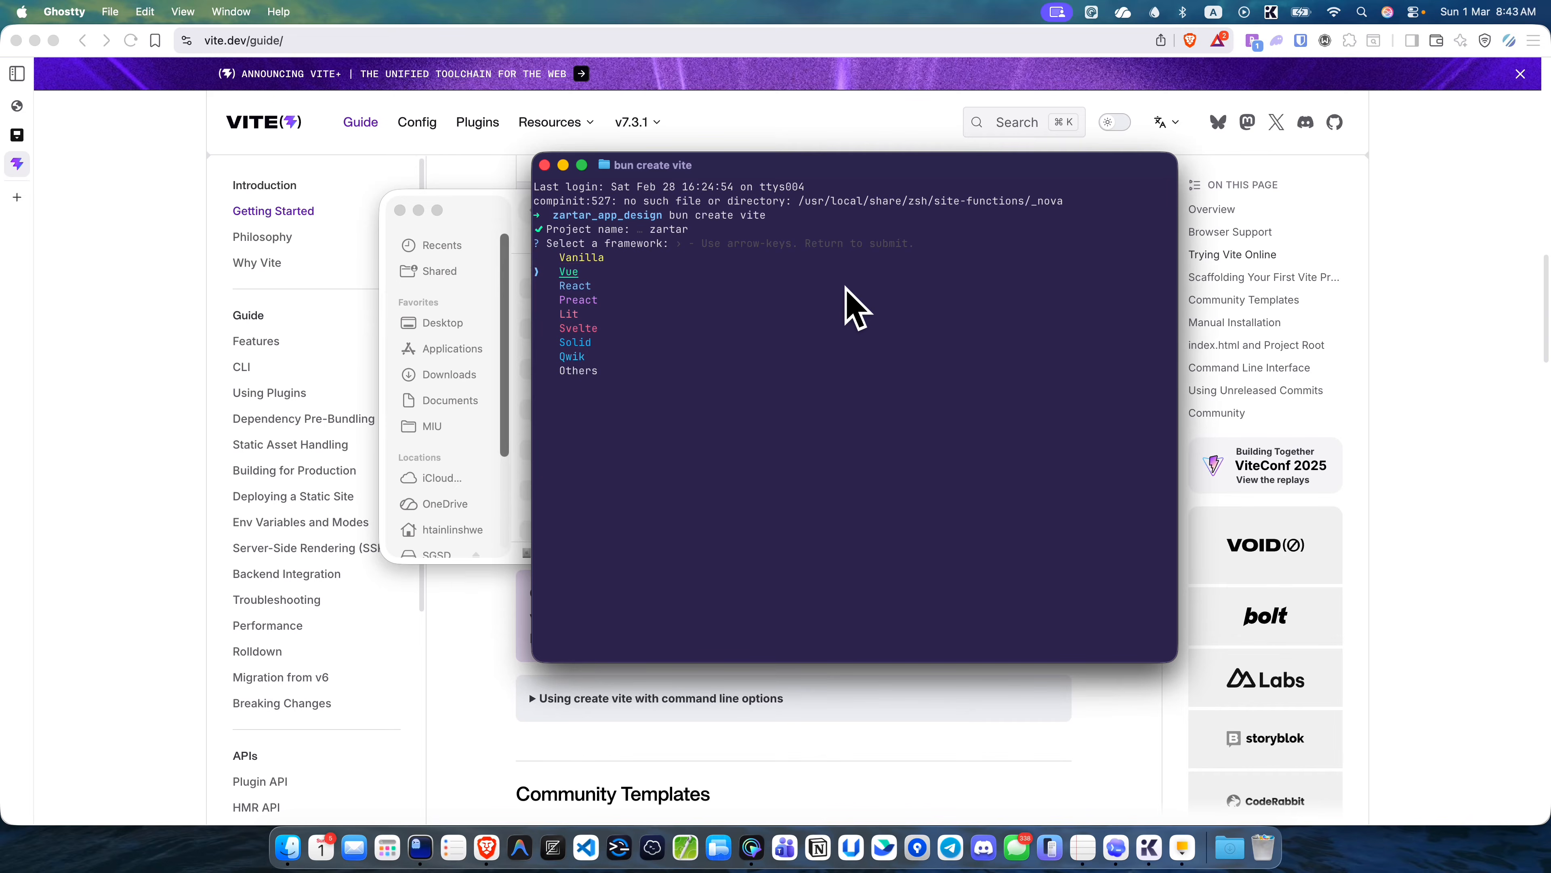
pyautogui.press('Return')
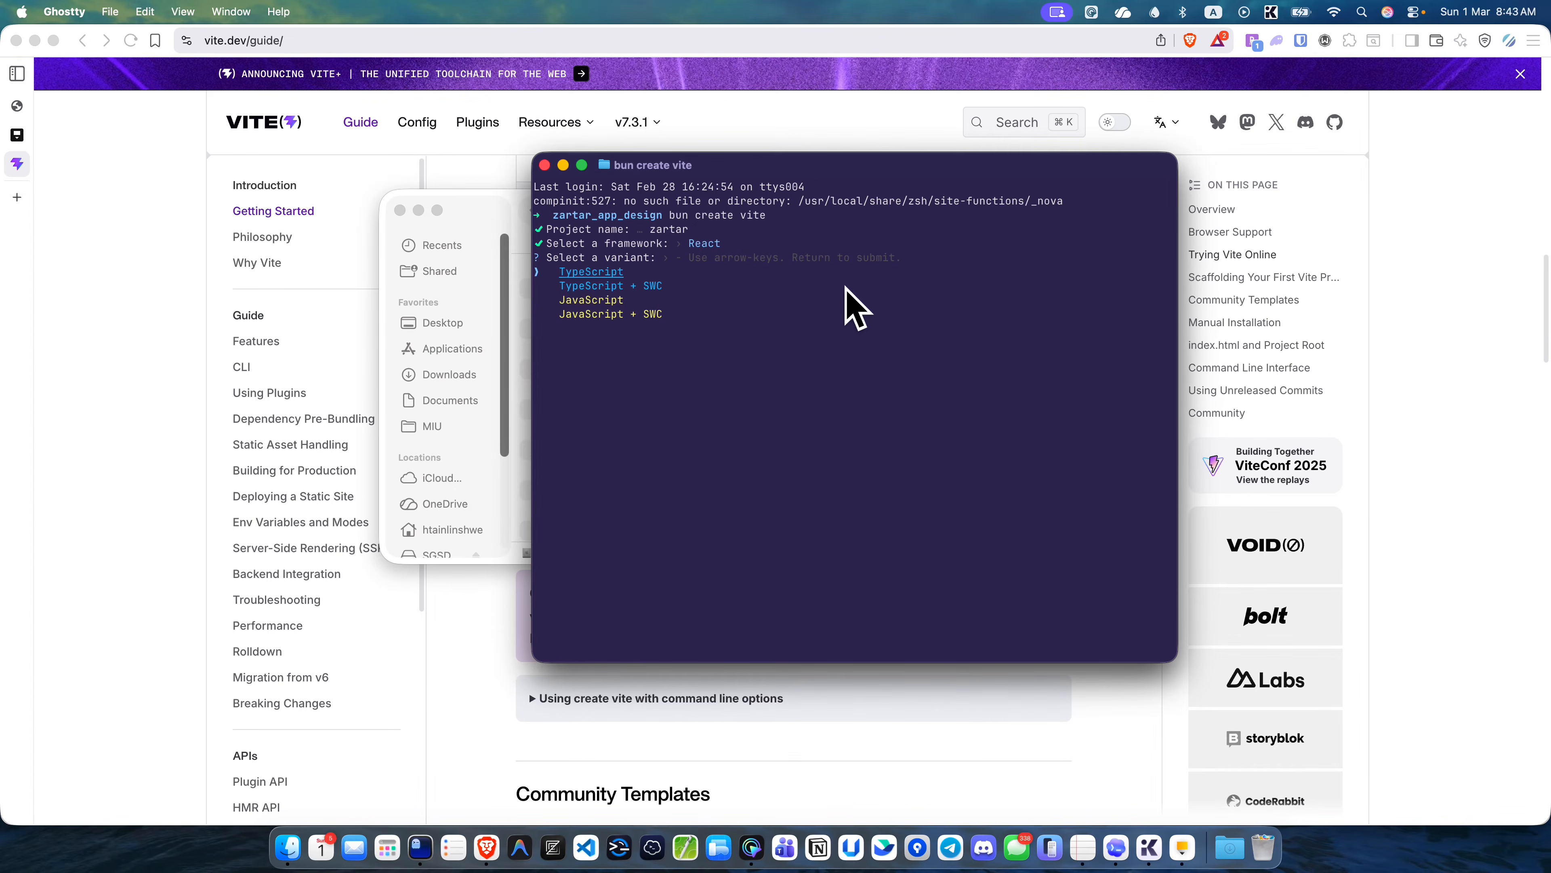
pyautogui.press('Return')
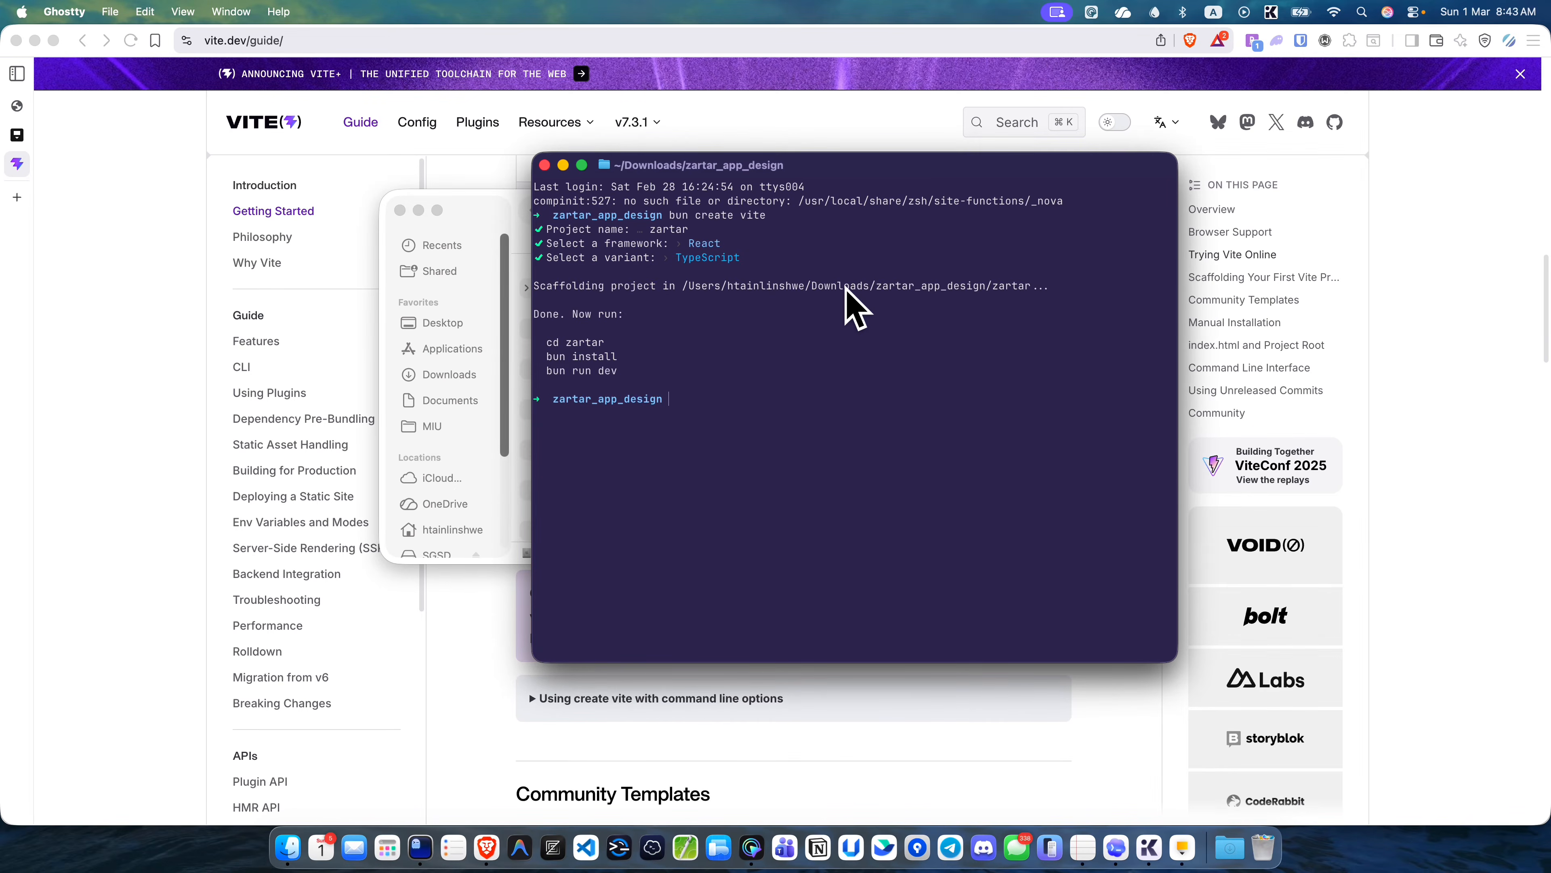
pyautogui.click(524, 241)
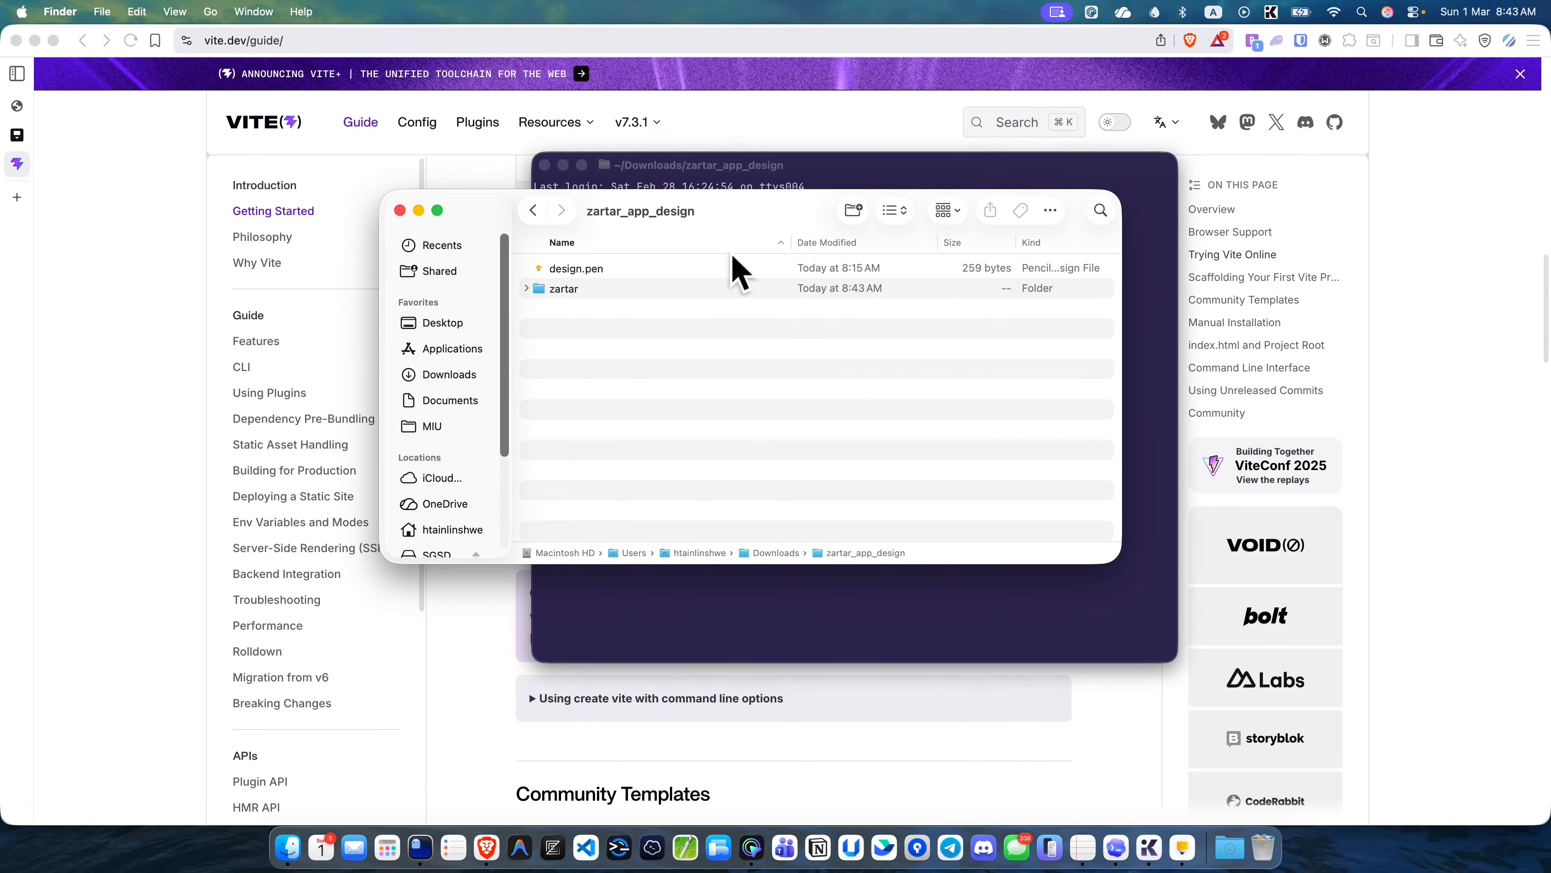
# - Switch to Pencil, start a new AI chat and enter the prompt "create another frame for detail page." without sending it
pyautogui.click(1188, 848)
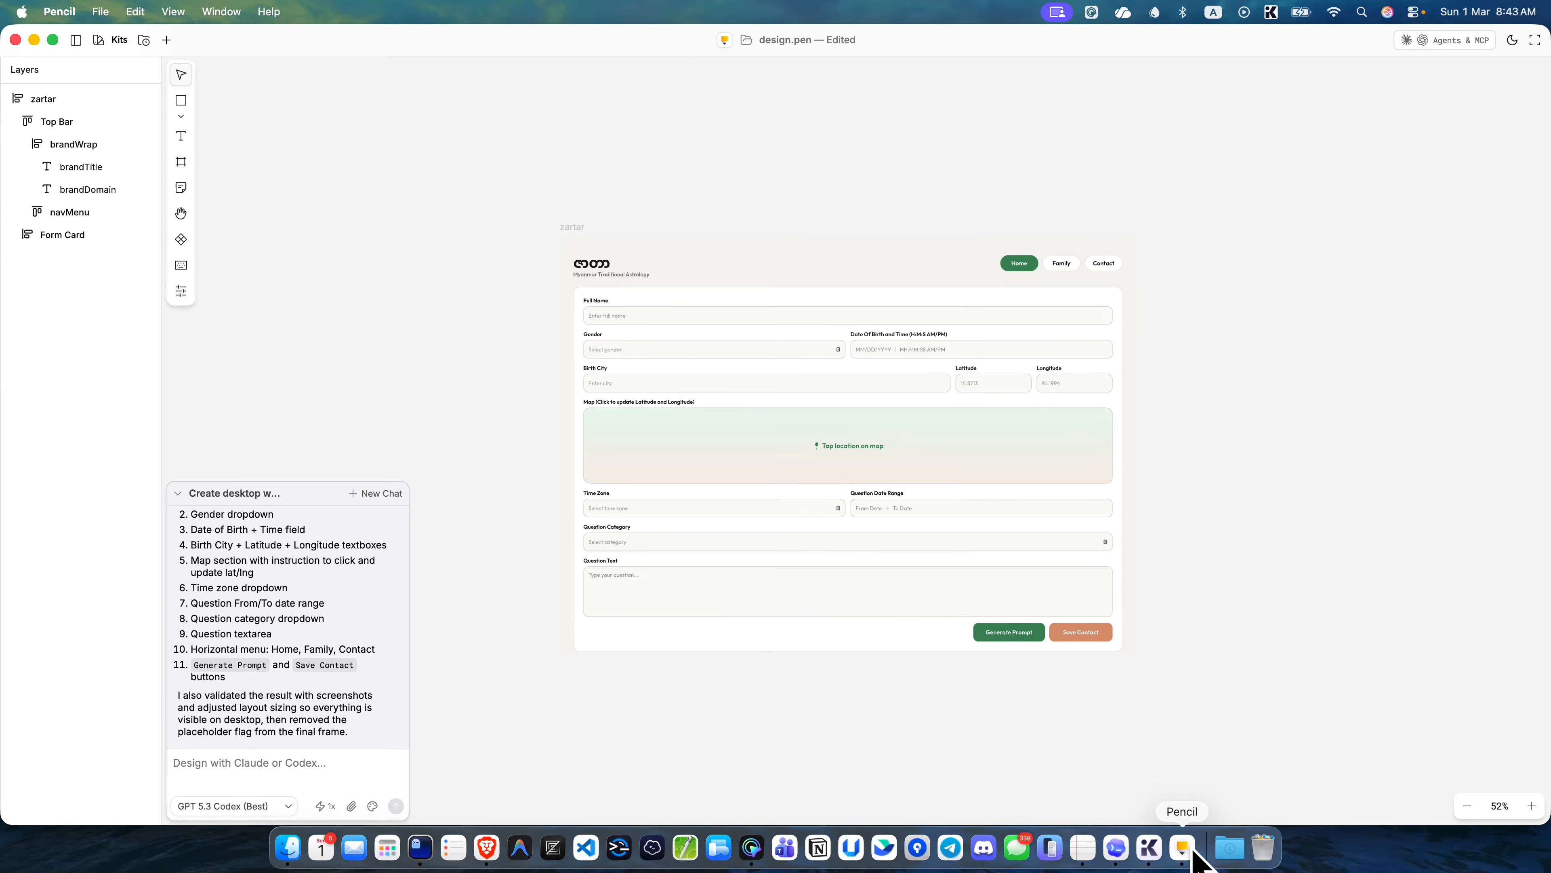
pyautogui.hscroll(3, 1283, 339)
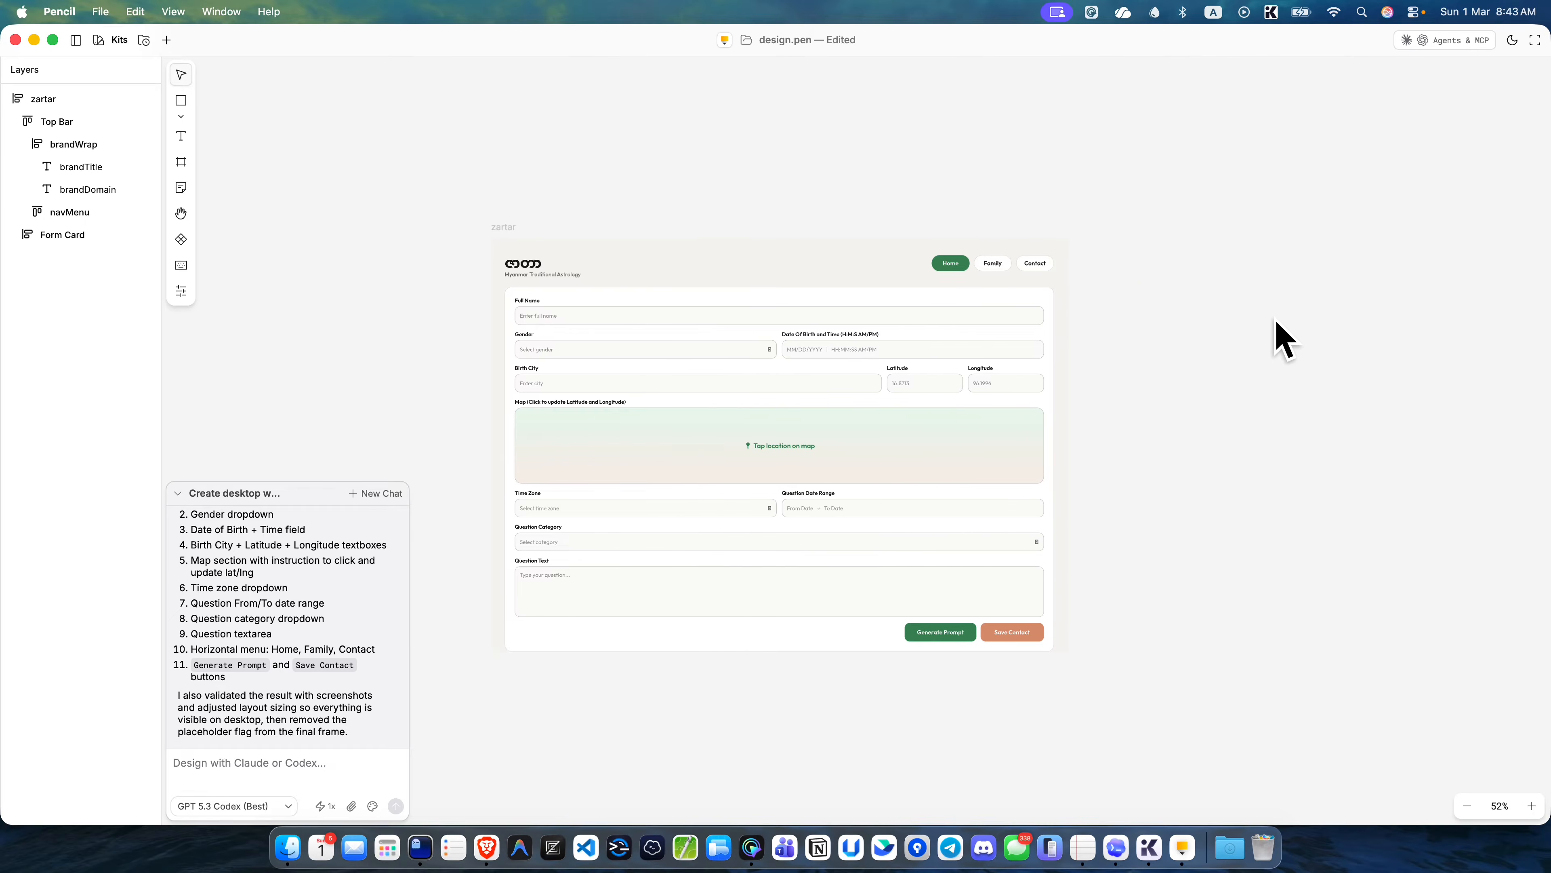
pyautogui.hscroll(4, 1282, 339)
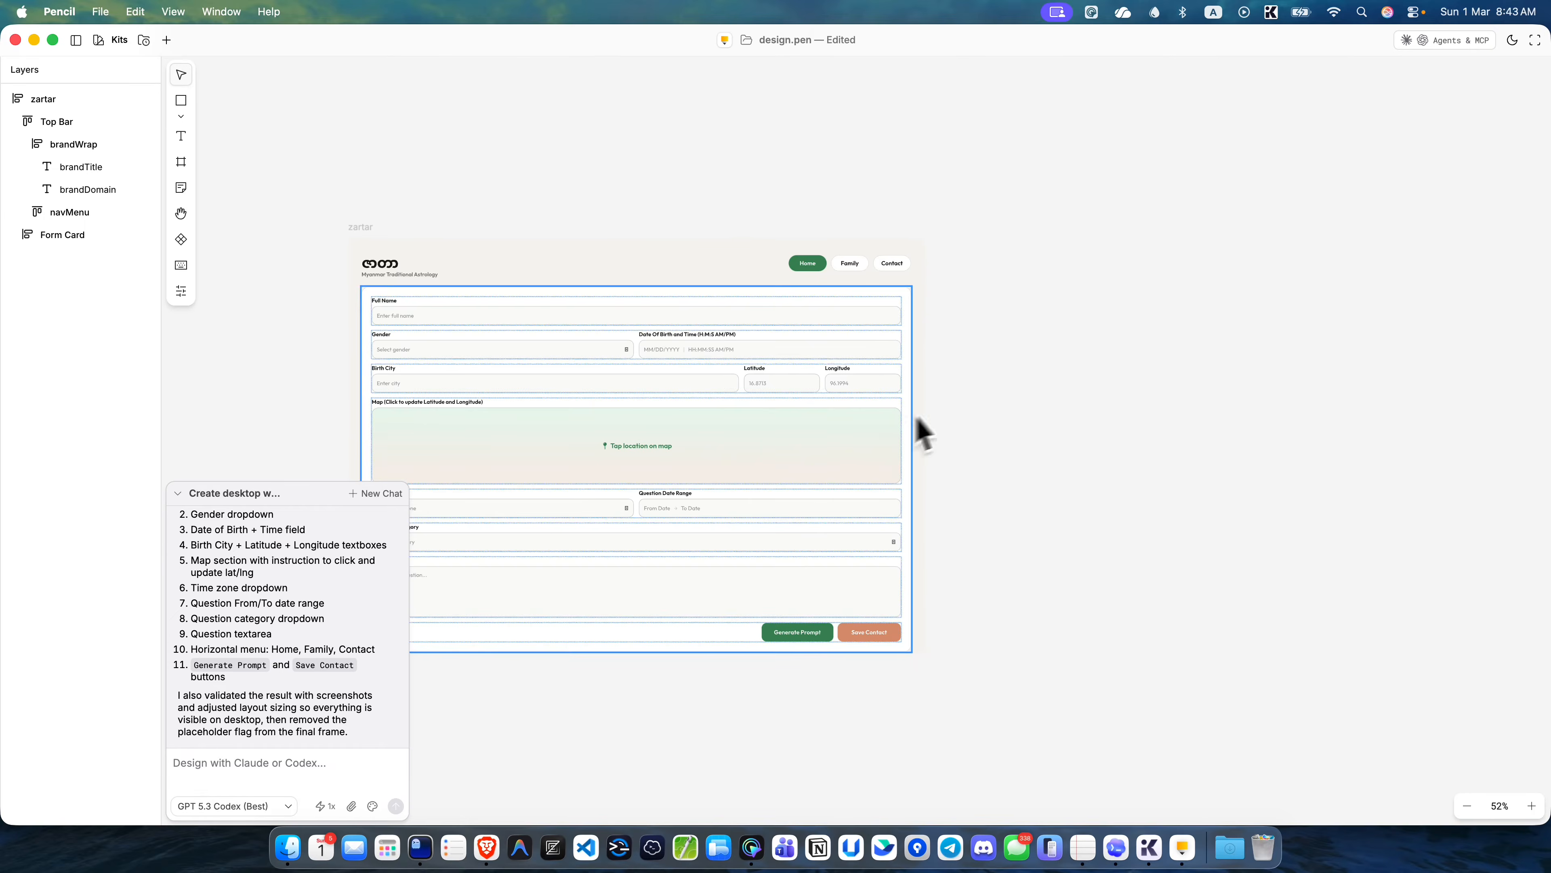
pyautogui.click(373, 495)
pyautogui.click(213, 758)
pyautogui.write('c')
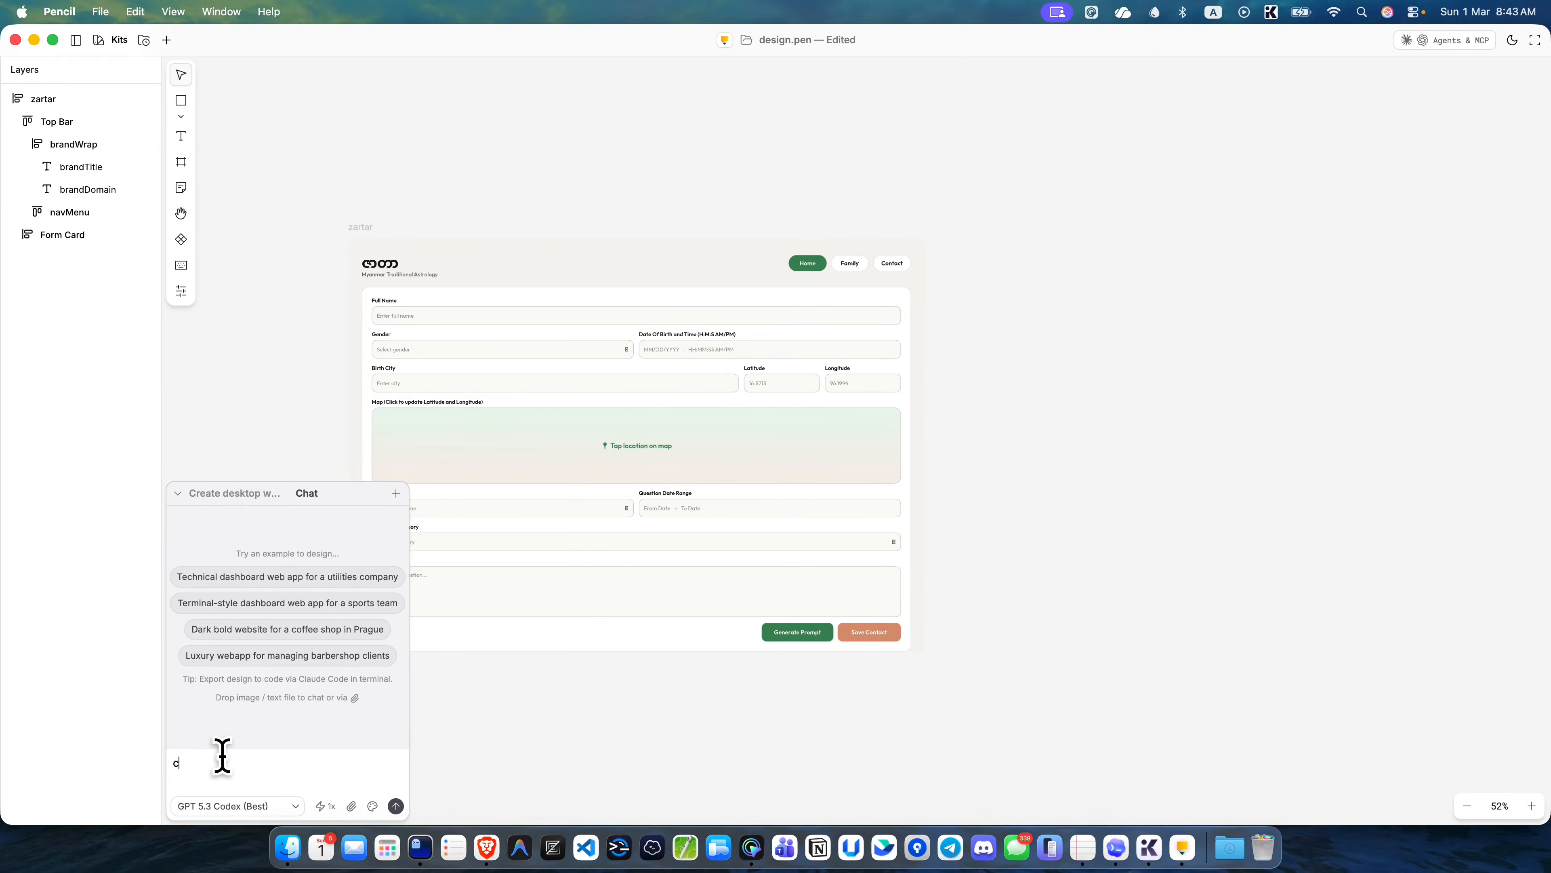
pyautogui.write('reate another f')
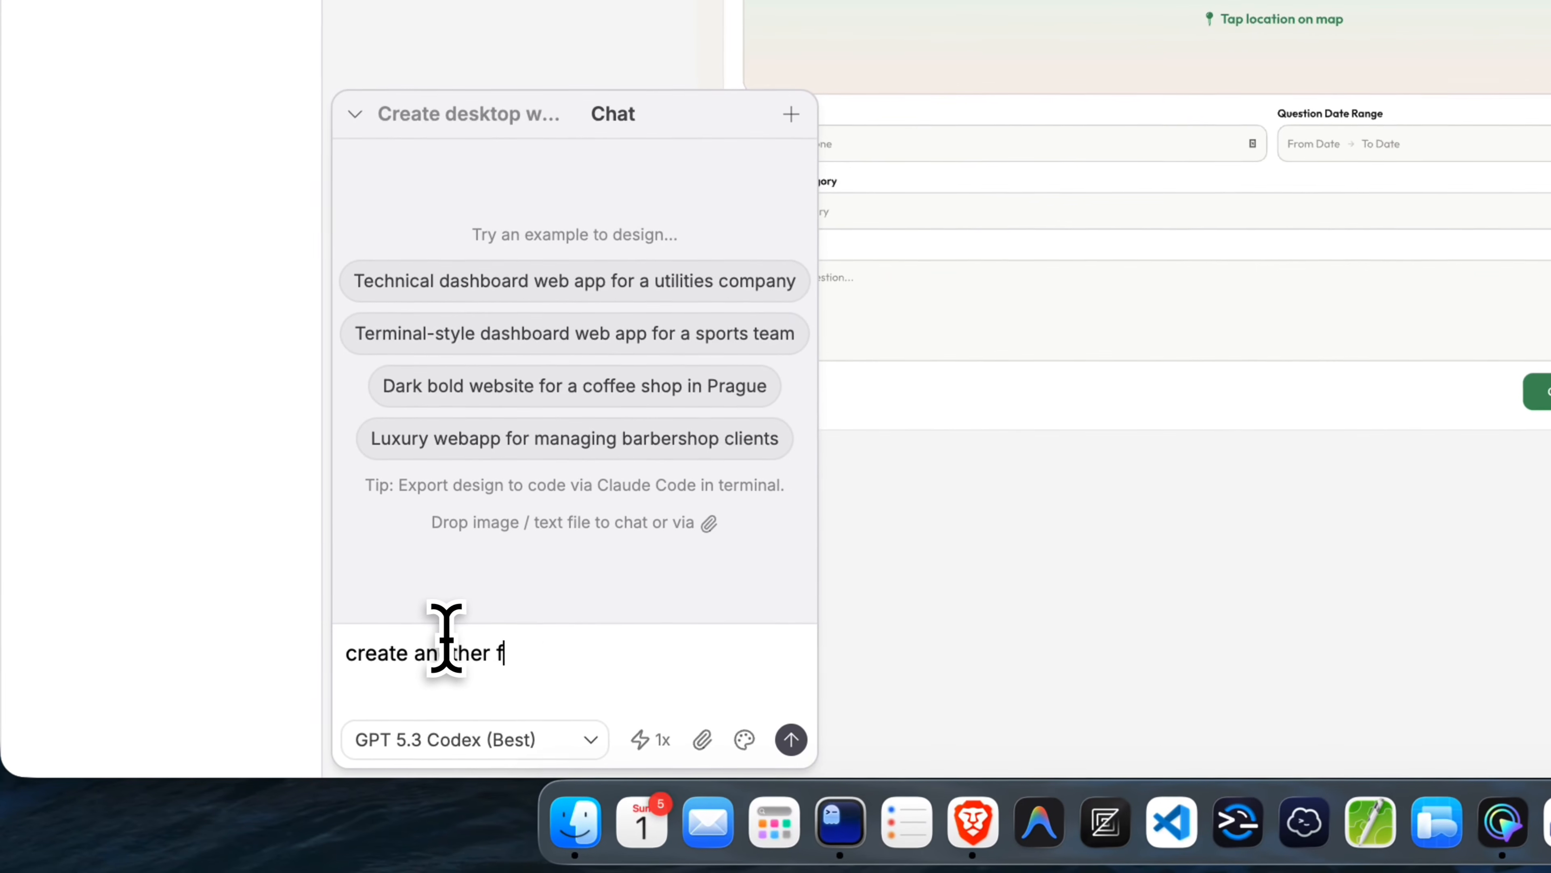
pyautogui.write('rame for deta')
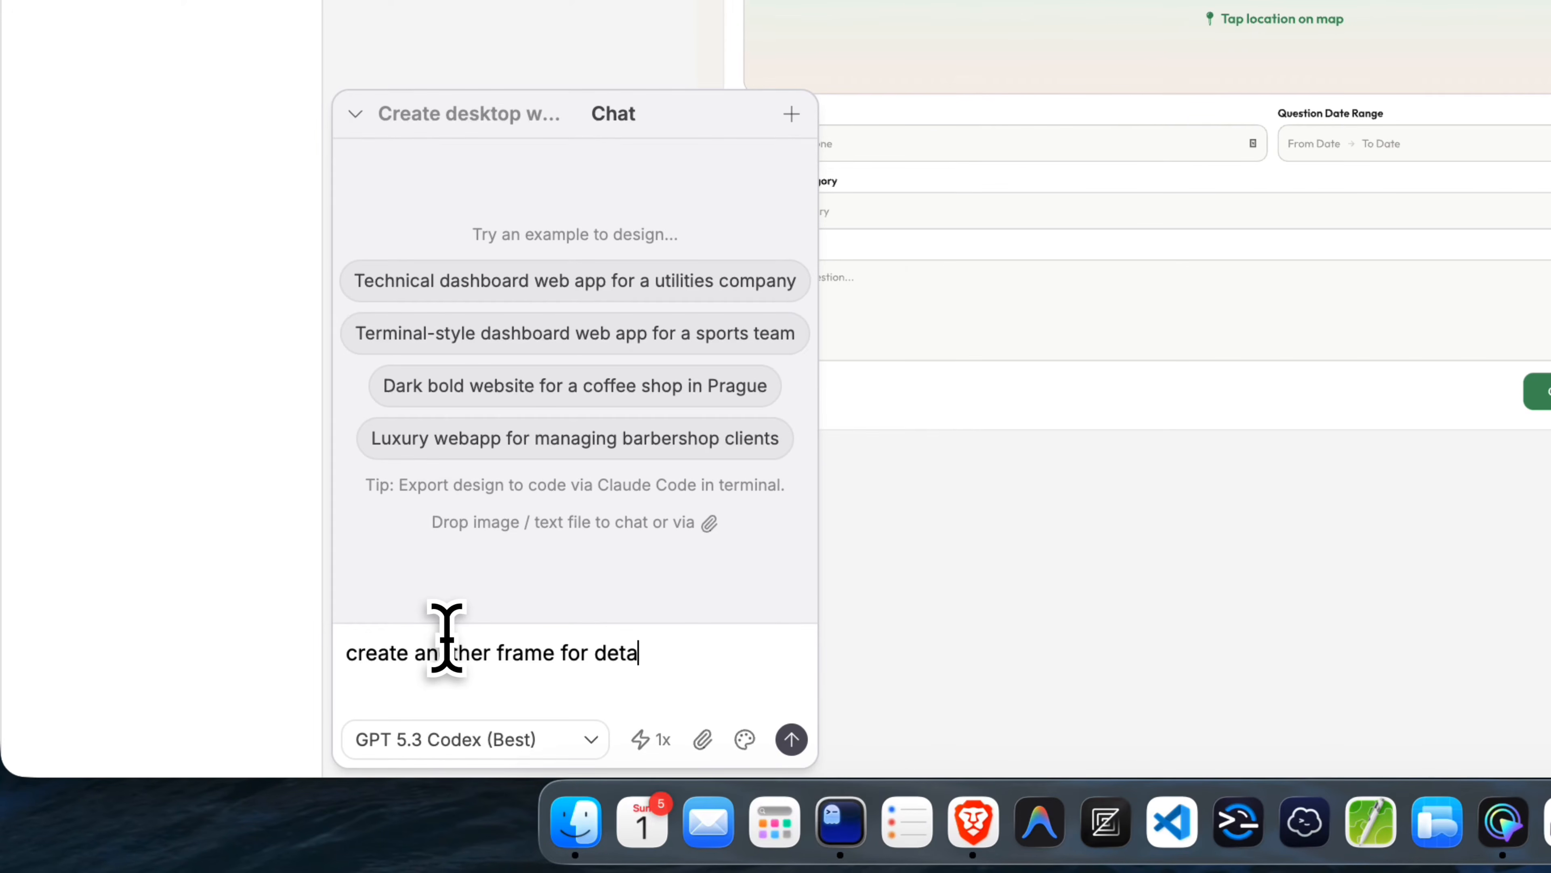
pyautogui.write('il page.')
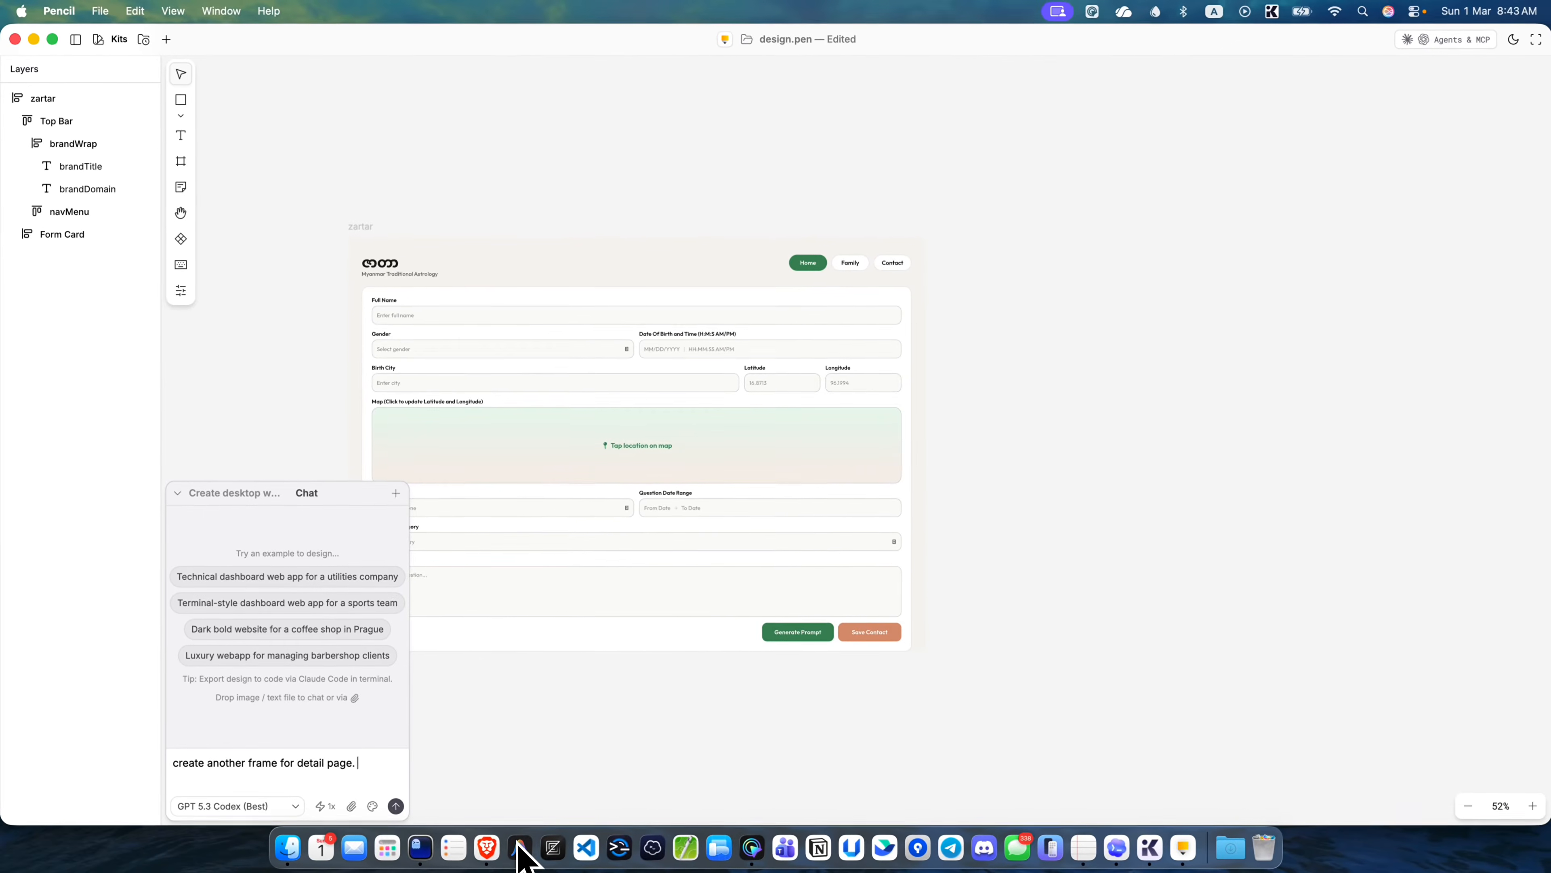
# - Switch to the Zartar Prompt Result page in Brave, disable the Tarot review option and copy the whole generated prompt
pyautogui.click(486, 848)
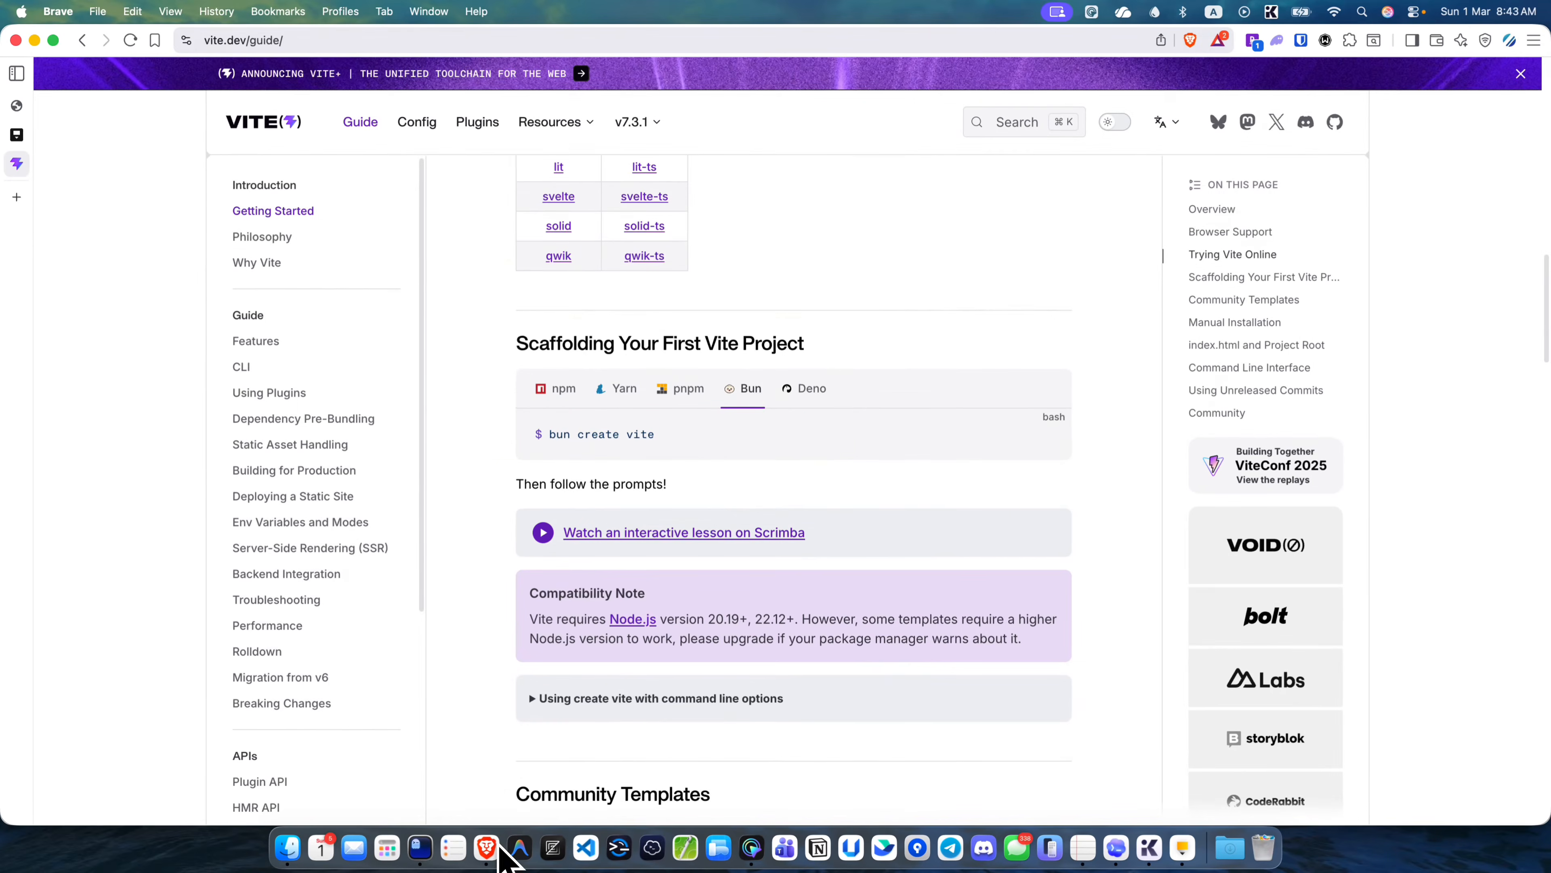
pyautogui.click(27, 106)
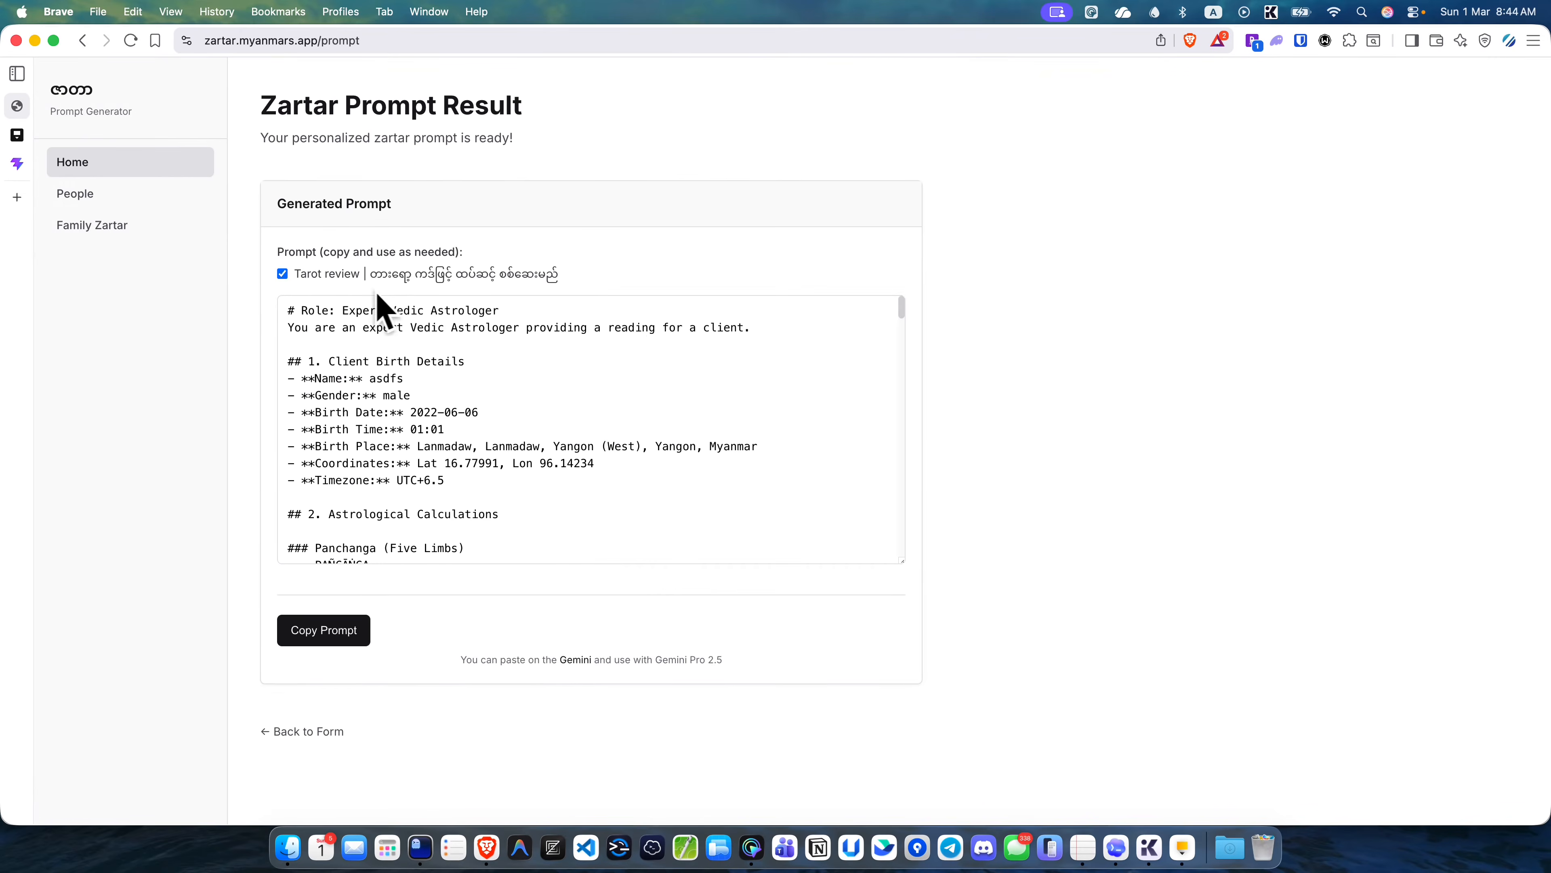
pyautogui.click(335, 279)
pyautogui.click(385, 350)
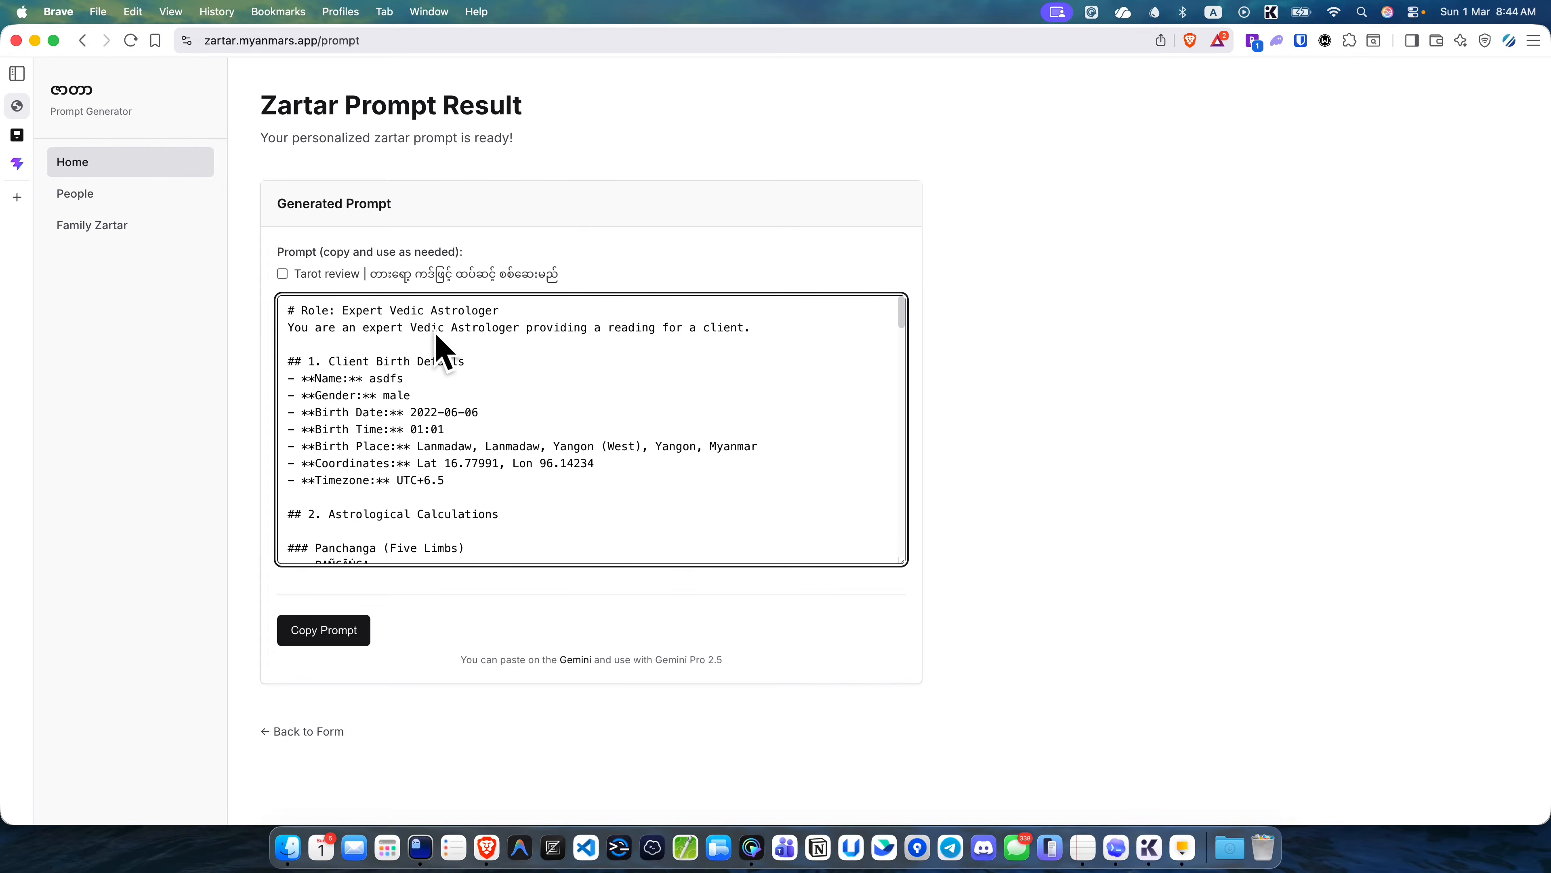
pyautogui.press('super+a')
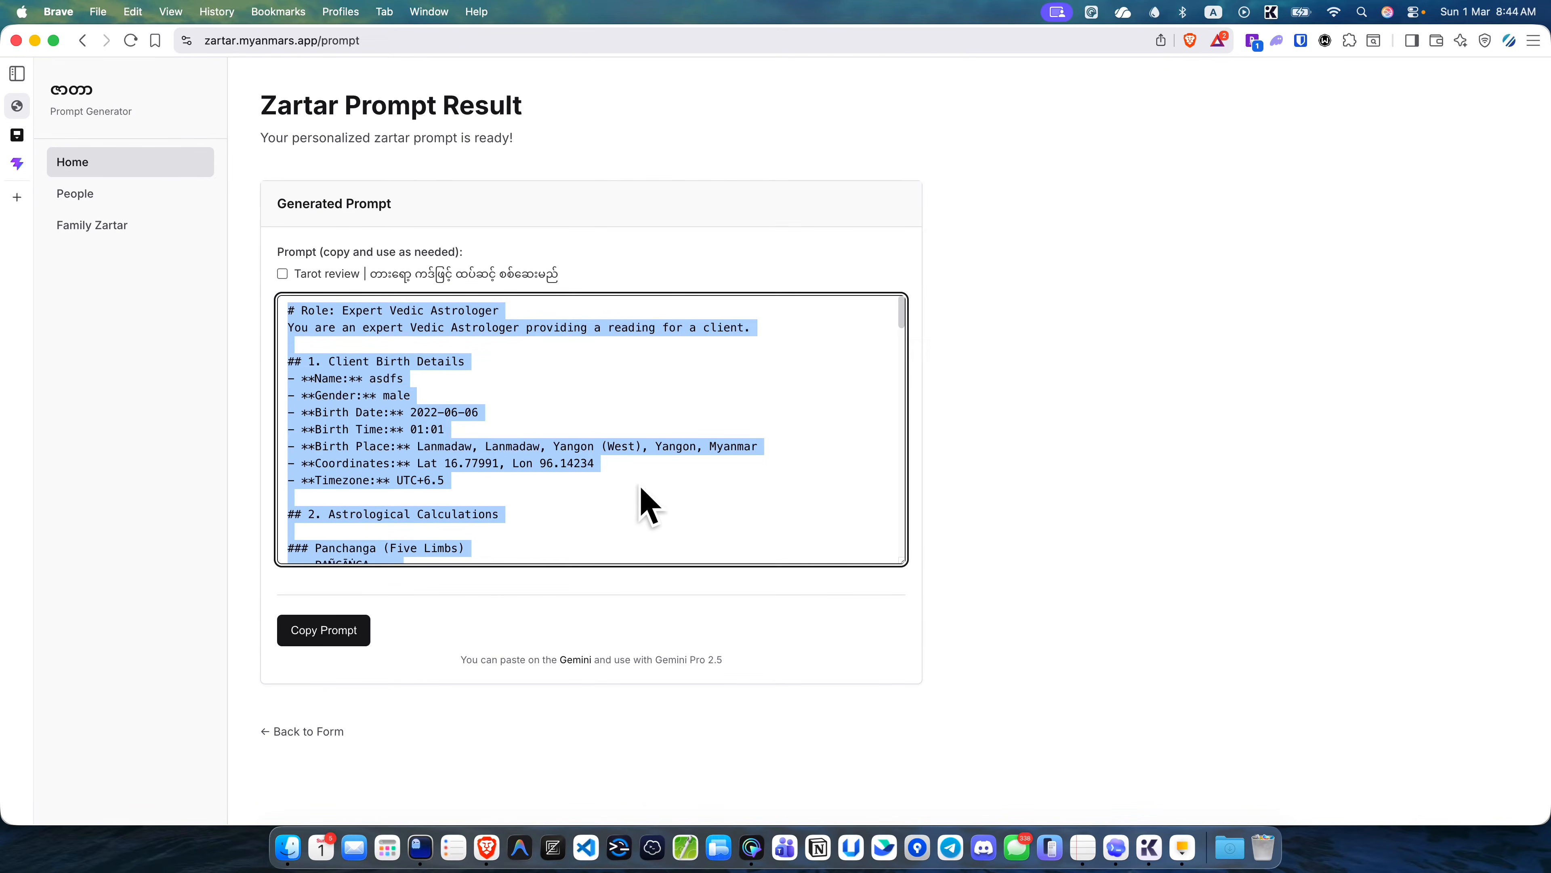
# - Back in Pencil, extend the request with "after click on Generate Prompt." and a paragraph "It will show following information with chart and tables"
pyautogui.click(1178, 847)
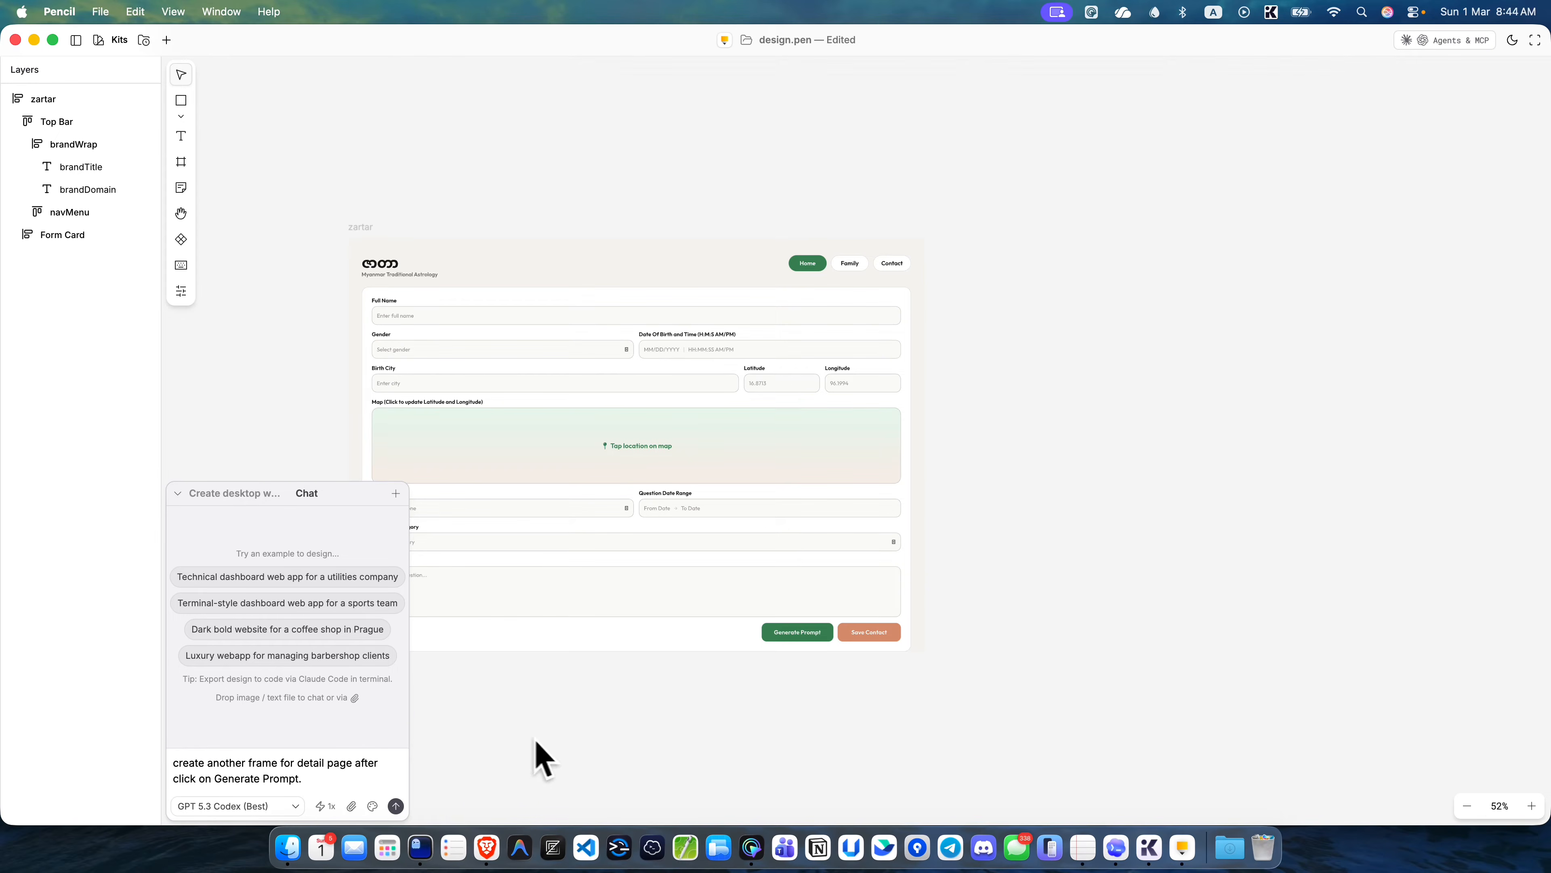
pyautogui.click(356, 771)
pyautogui.hotkey('shift', 'Return')
pyautogui.hotkey('shift', 'Return')
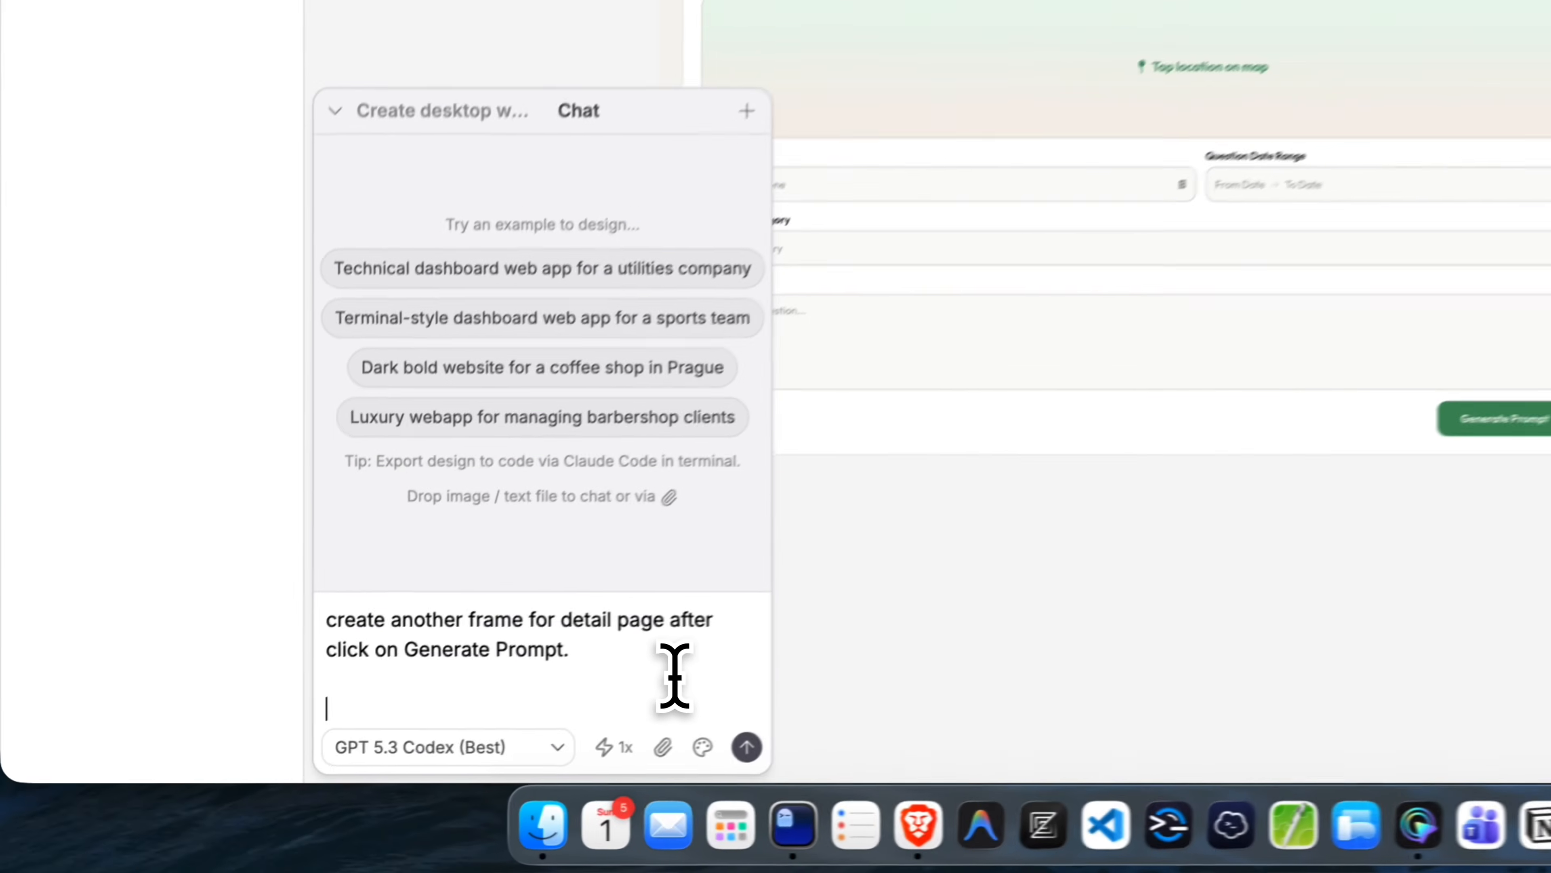
pyautogui.write('It will h')
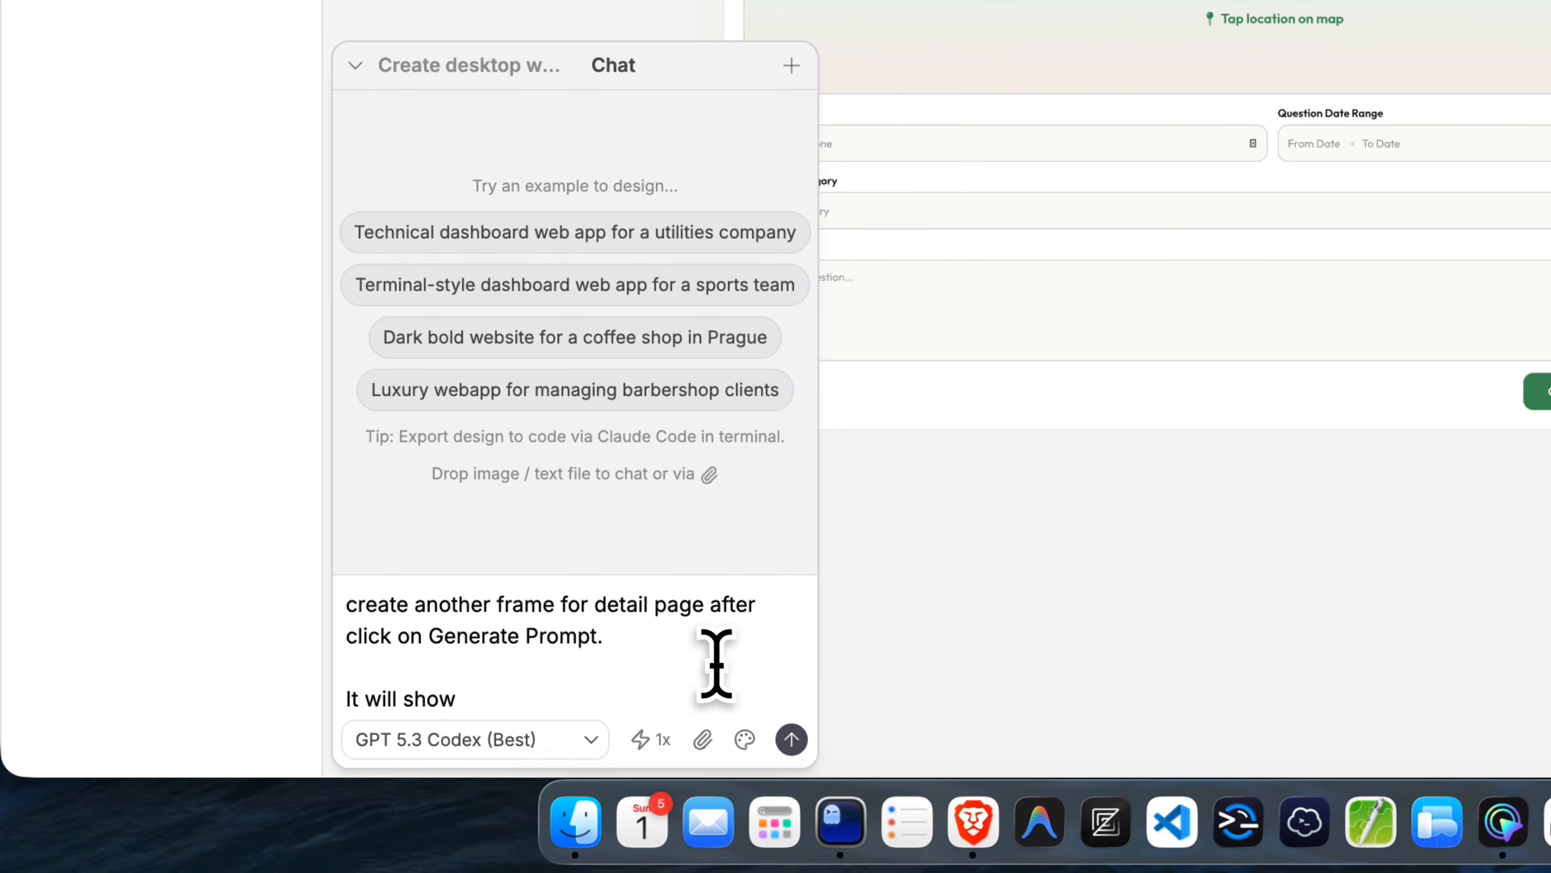
pyautogui.write('informa')
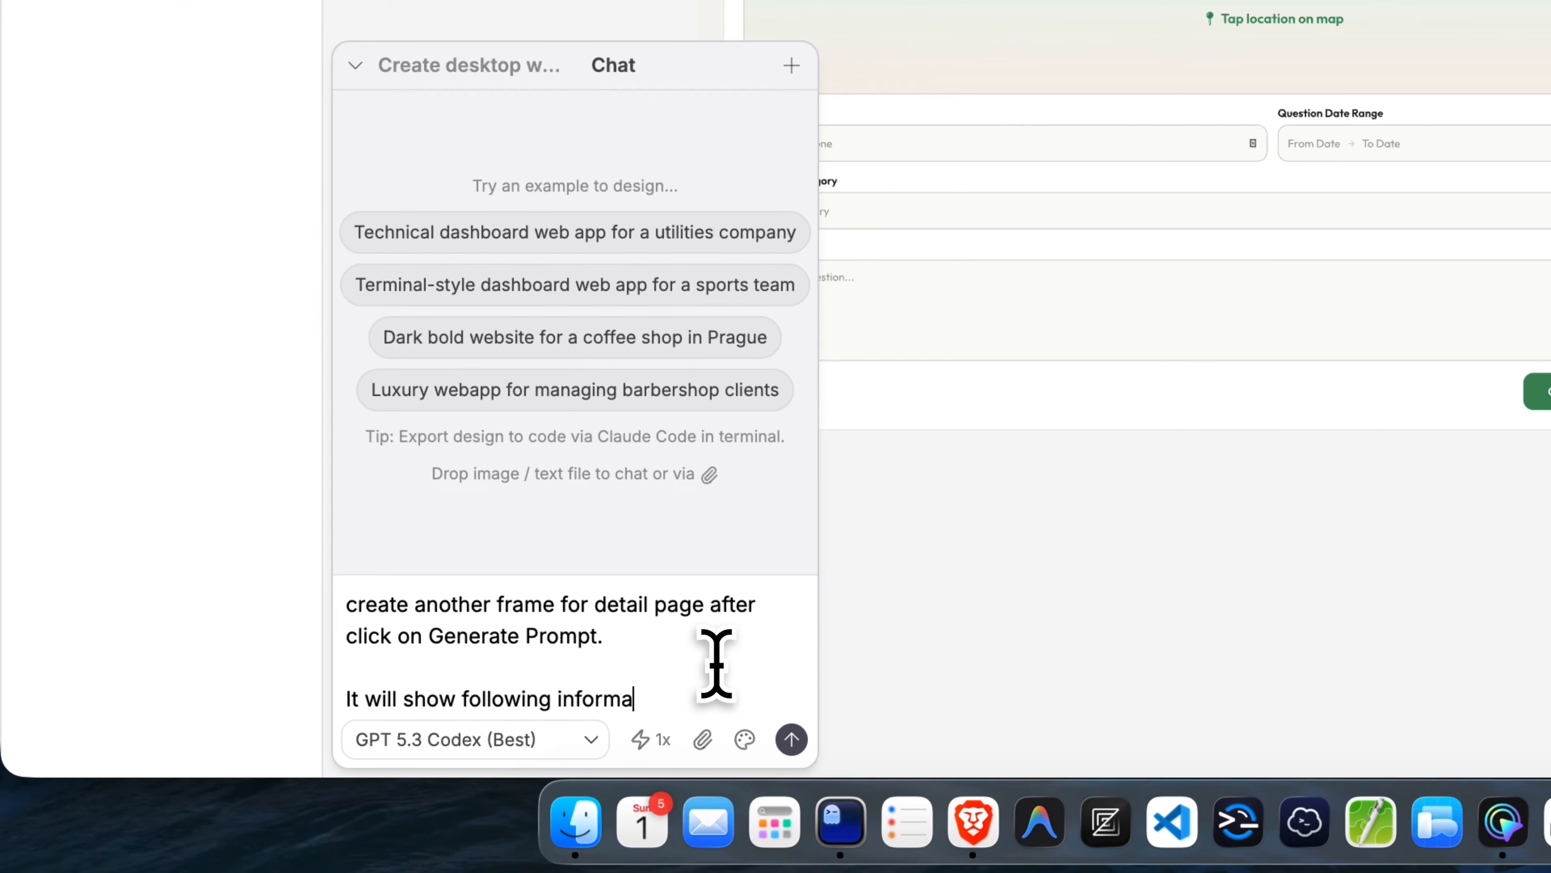
pyautogui.write('t and tab')
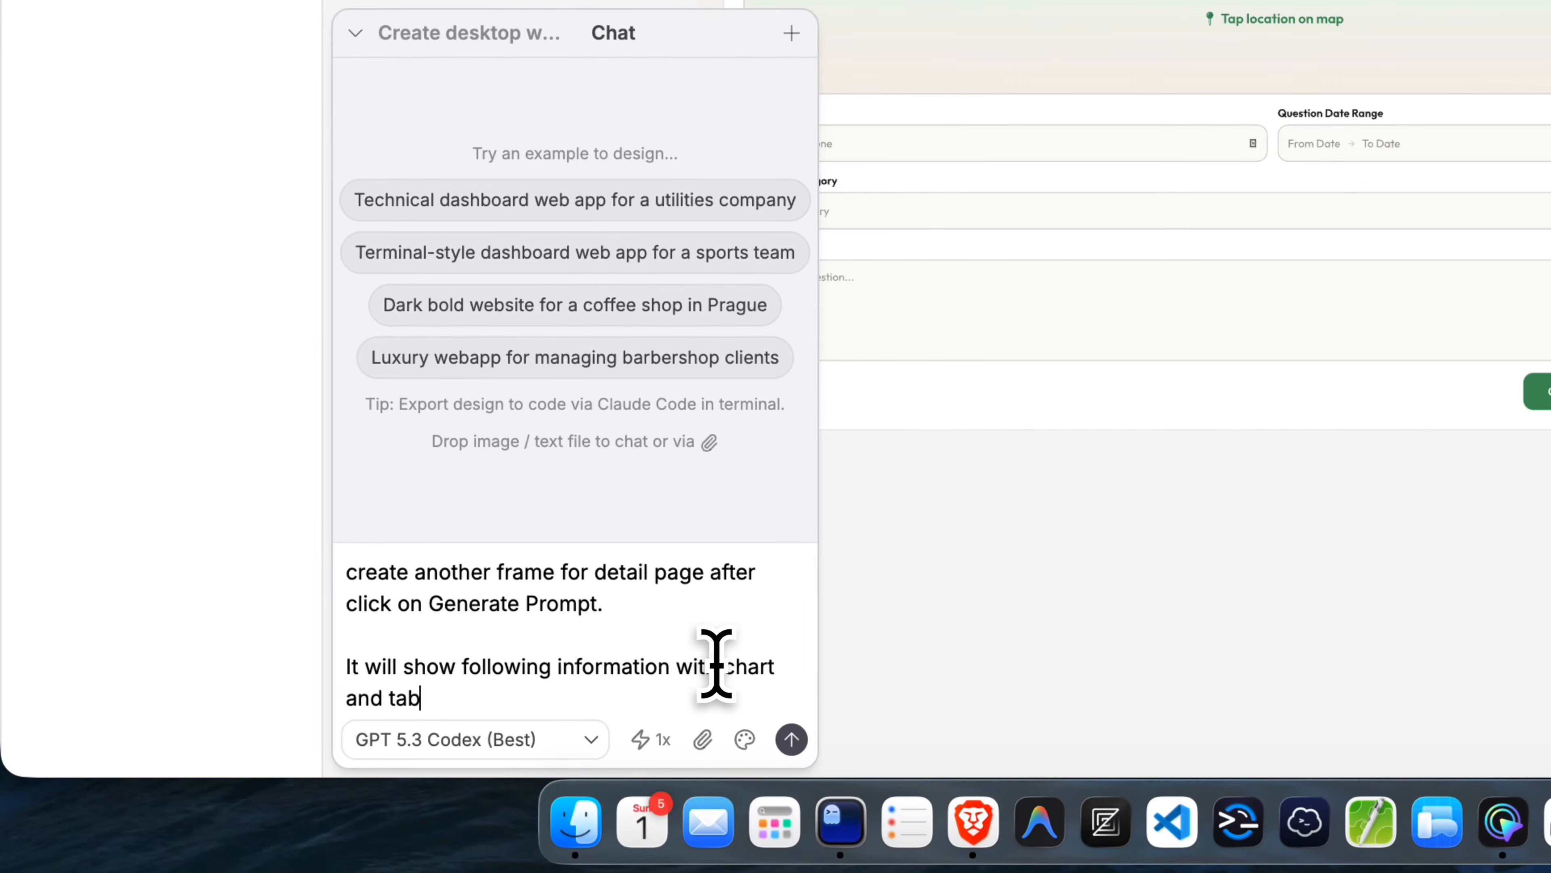
pyautogui.write('les')
# - Paste the copied astrology prompt below the chart and tables sentence in the chat message
pyautogui.press('Return')
pyautogui.press('Return')
pyautogui.press('super+v')
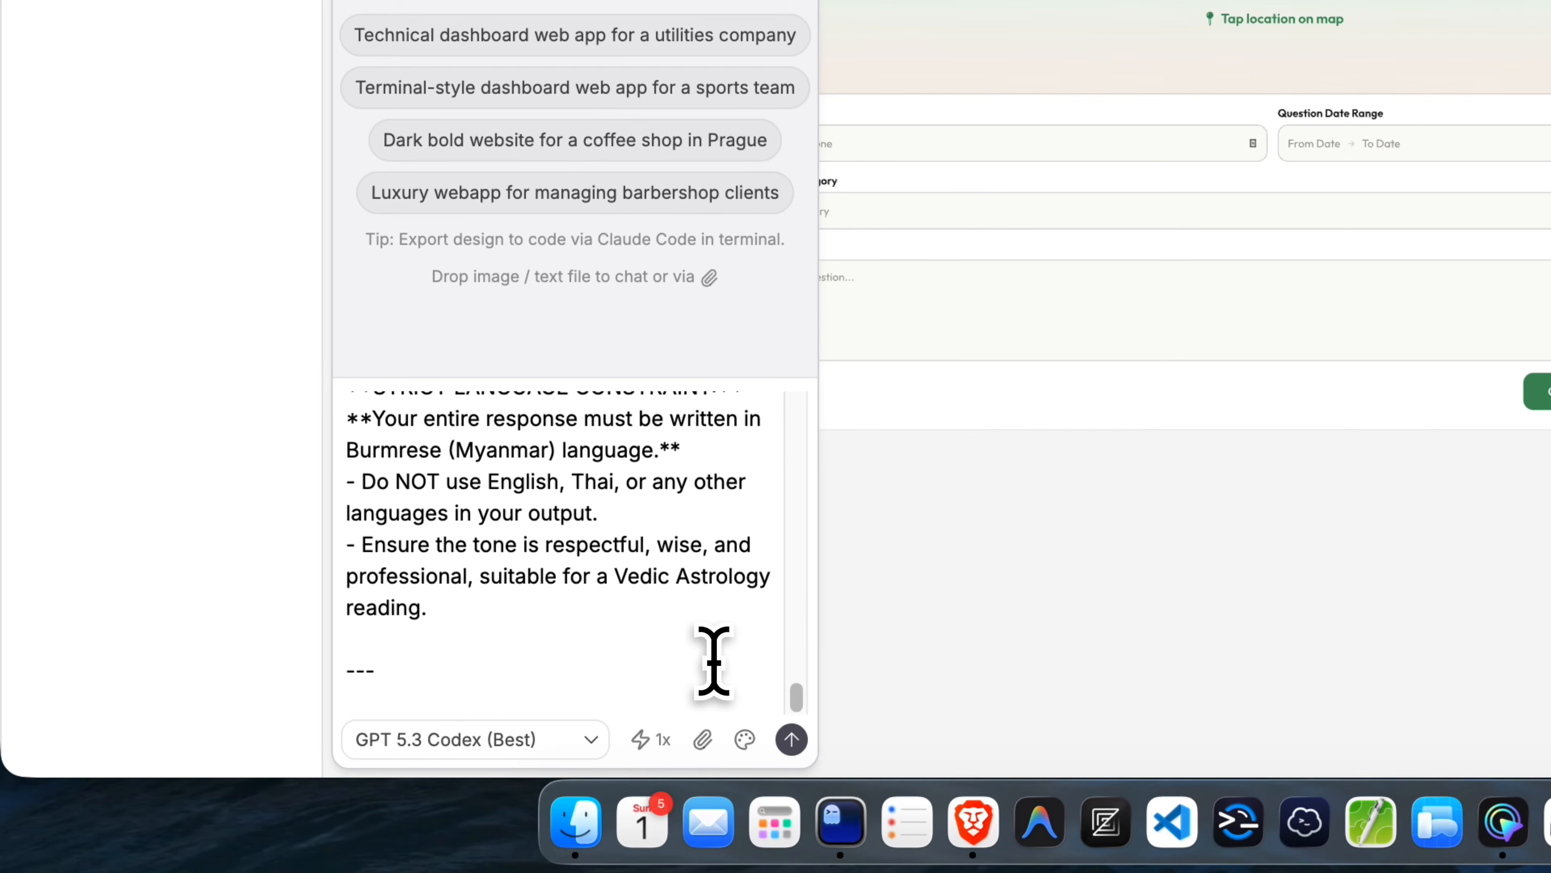
pyautogui.press('BackSpace')
# - Try deleting the pasted text from "3. Analysis Request & Instructions" to the end, and undo the deletion
pyautogui.scroll(10, 590, 642)
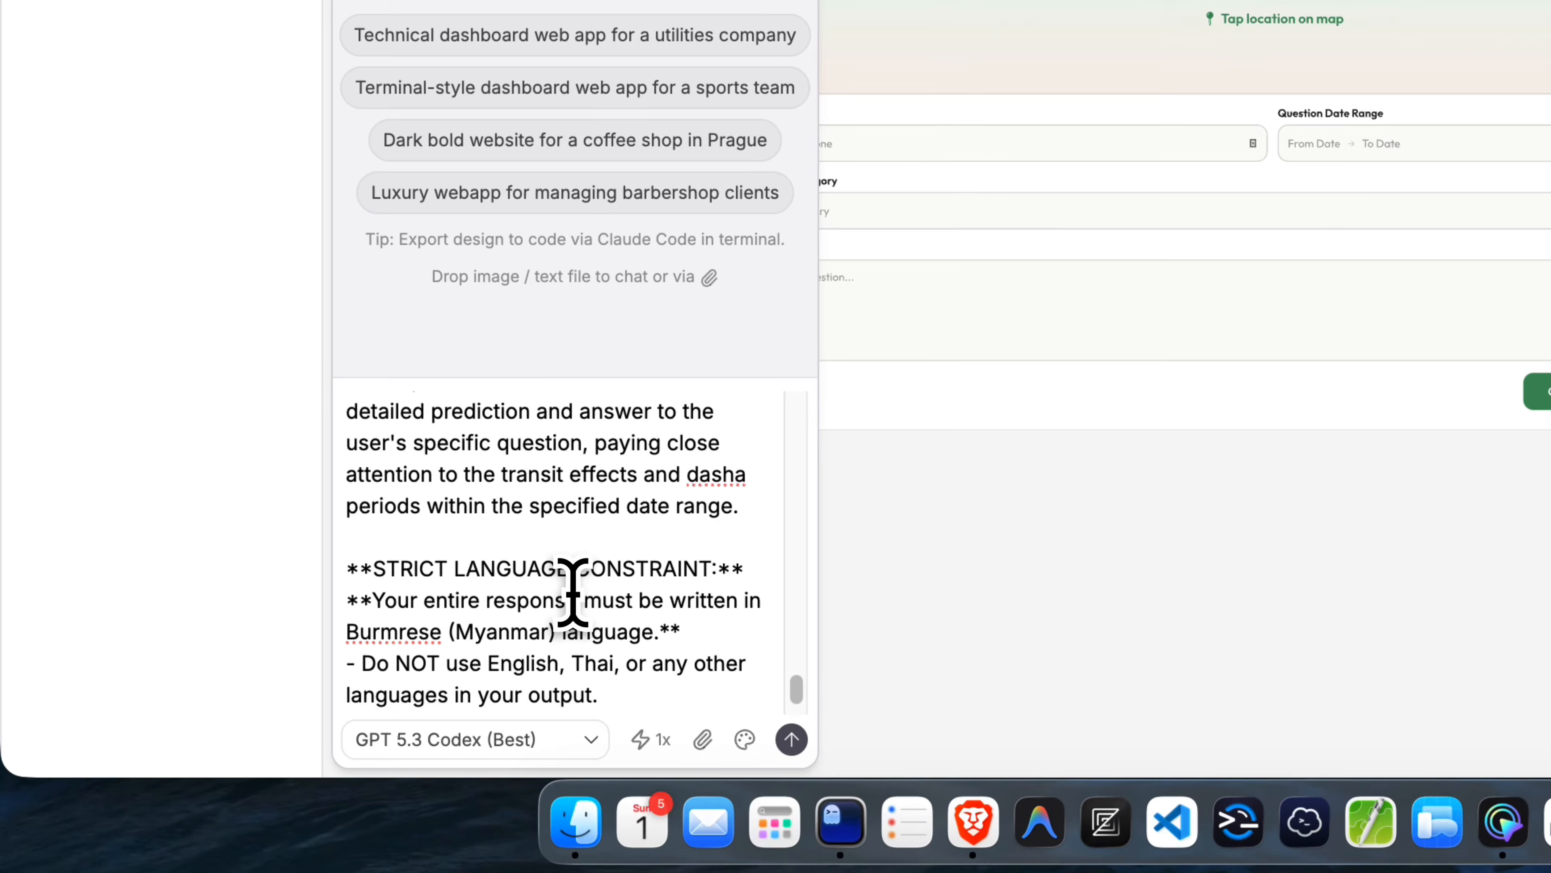
pyautogui.scroll(5, 585, 587)
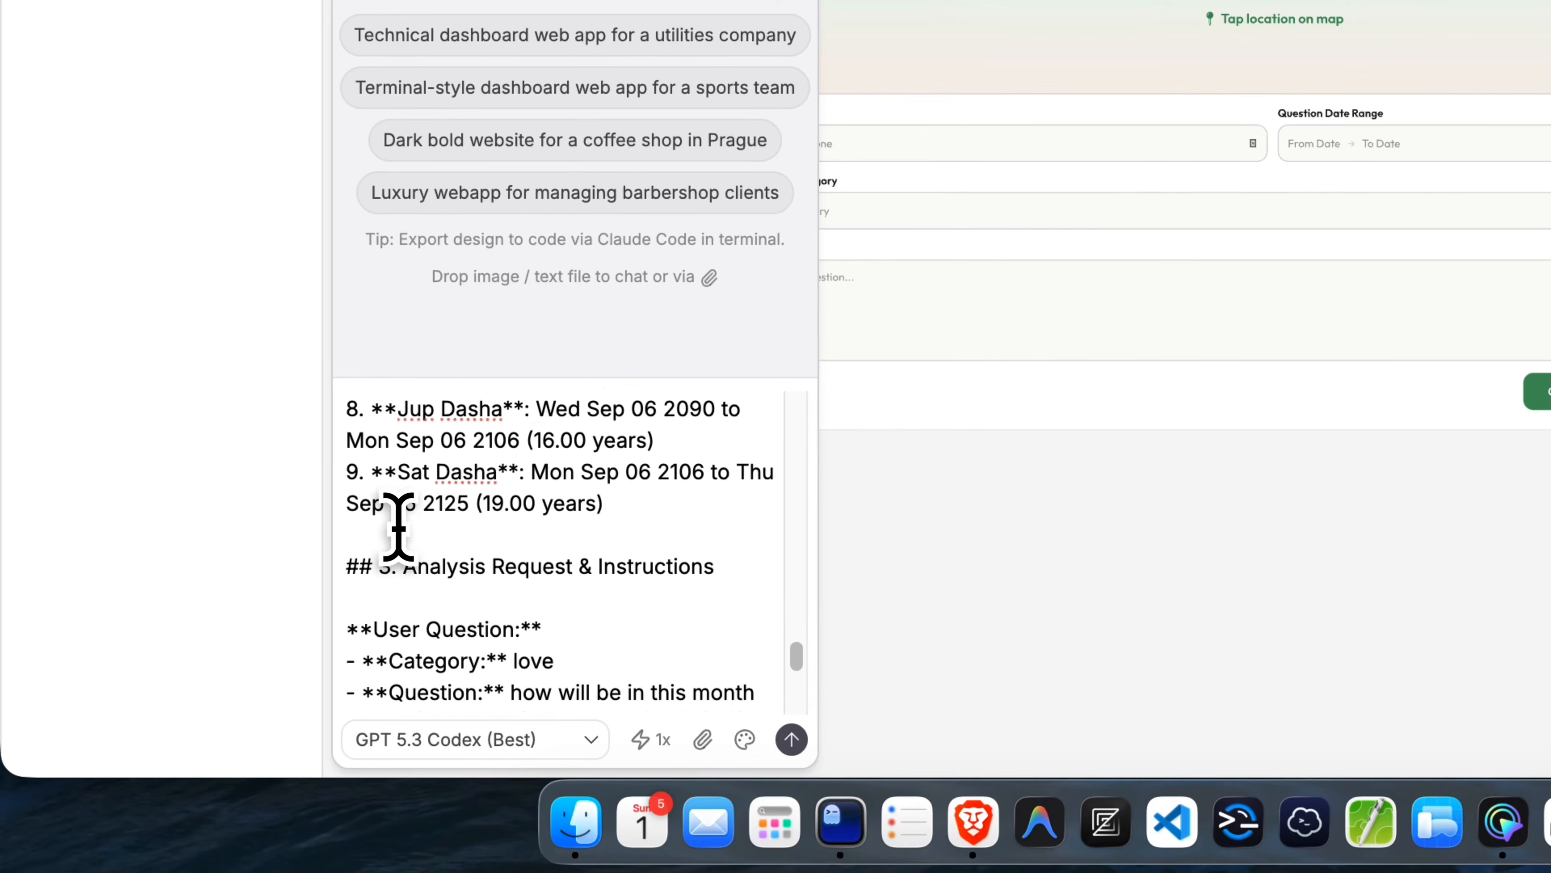
pyautogui.keyDown('shift'); pyautogui.click(368, 581); pyautogui.keyUp('shift')
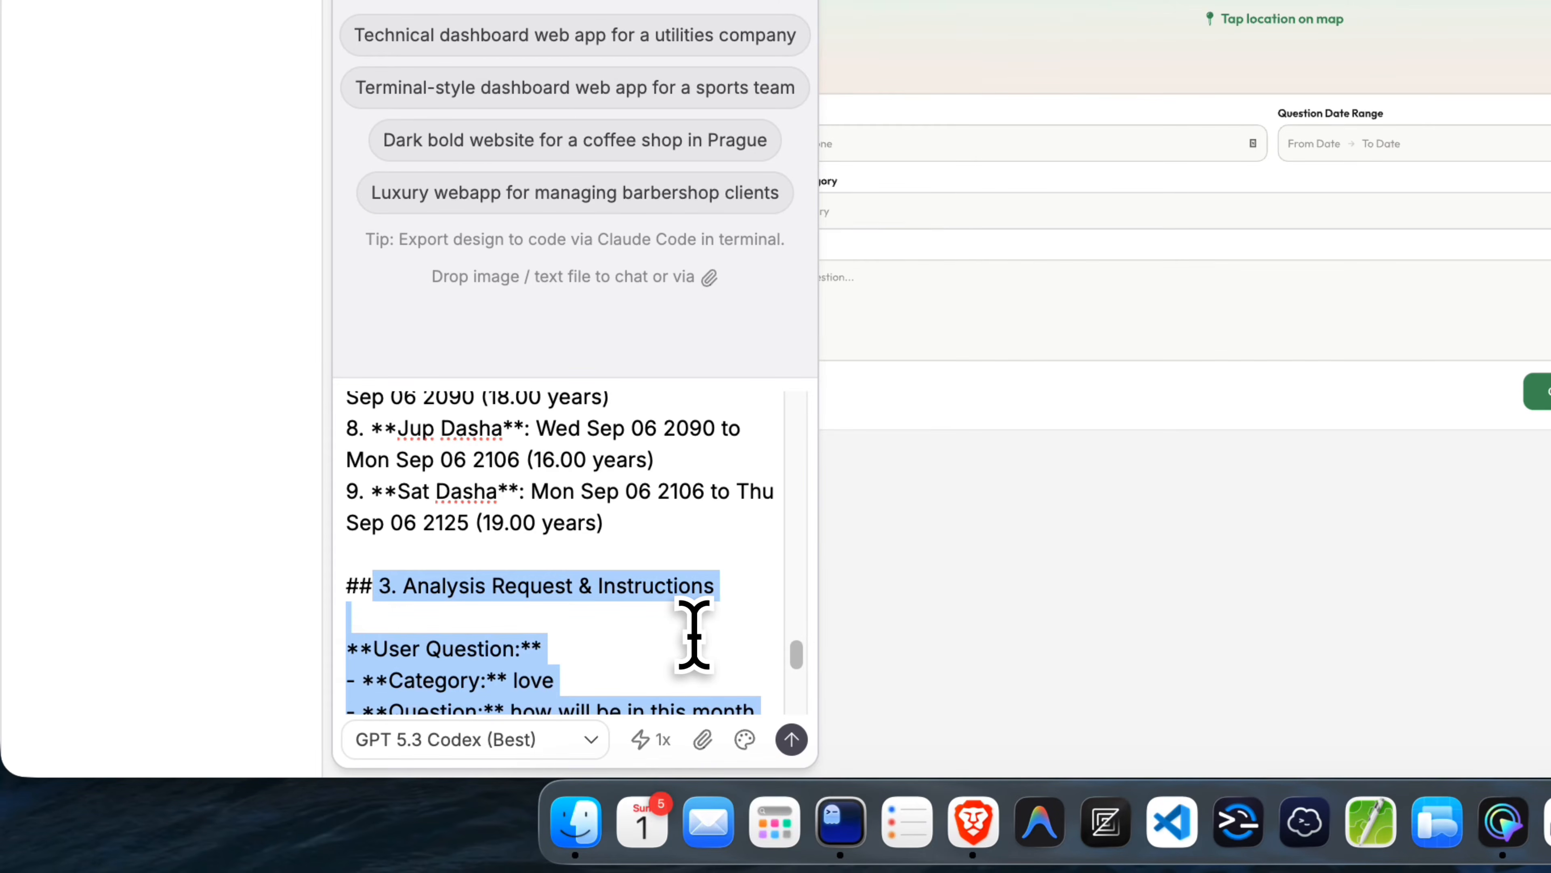
pyautogui.press('BackSpace')
pyautogui.press('BackSpace')
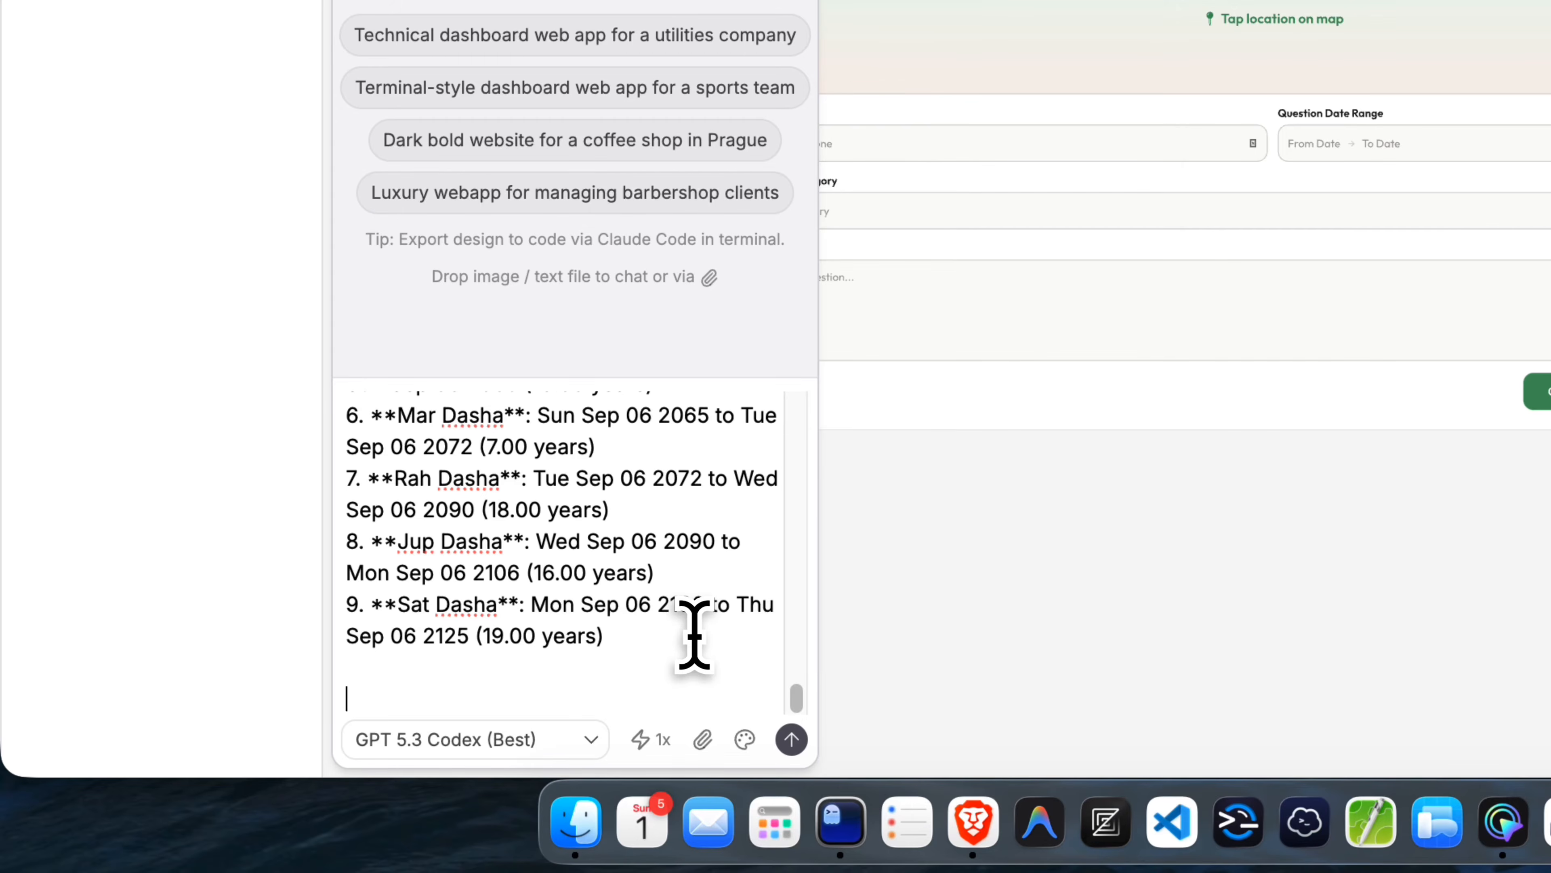
pyautogui.press('super+z')
pyautogui.press('super+z')
# - Replace the "## 3. Analysis Request & Instructions" heading in the message with "Another Section with information", followed by an empty line
pyautogui.scroll(-5, 727, 624)
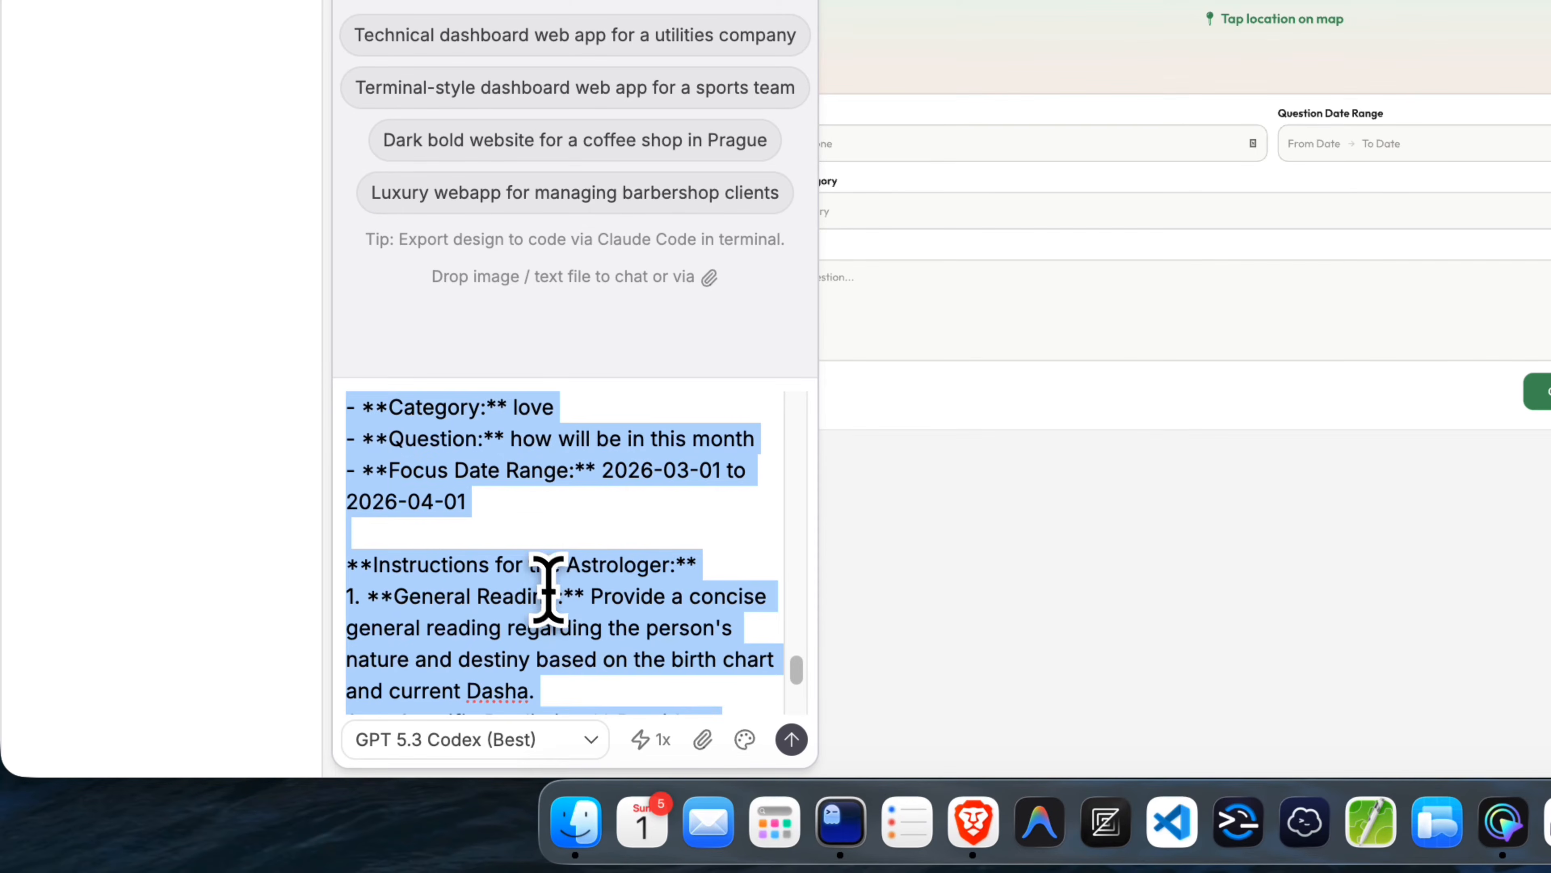
pyautogui.scroll(3, 552, 531)
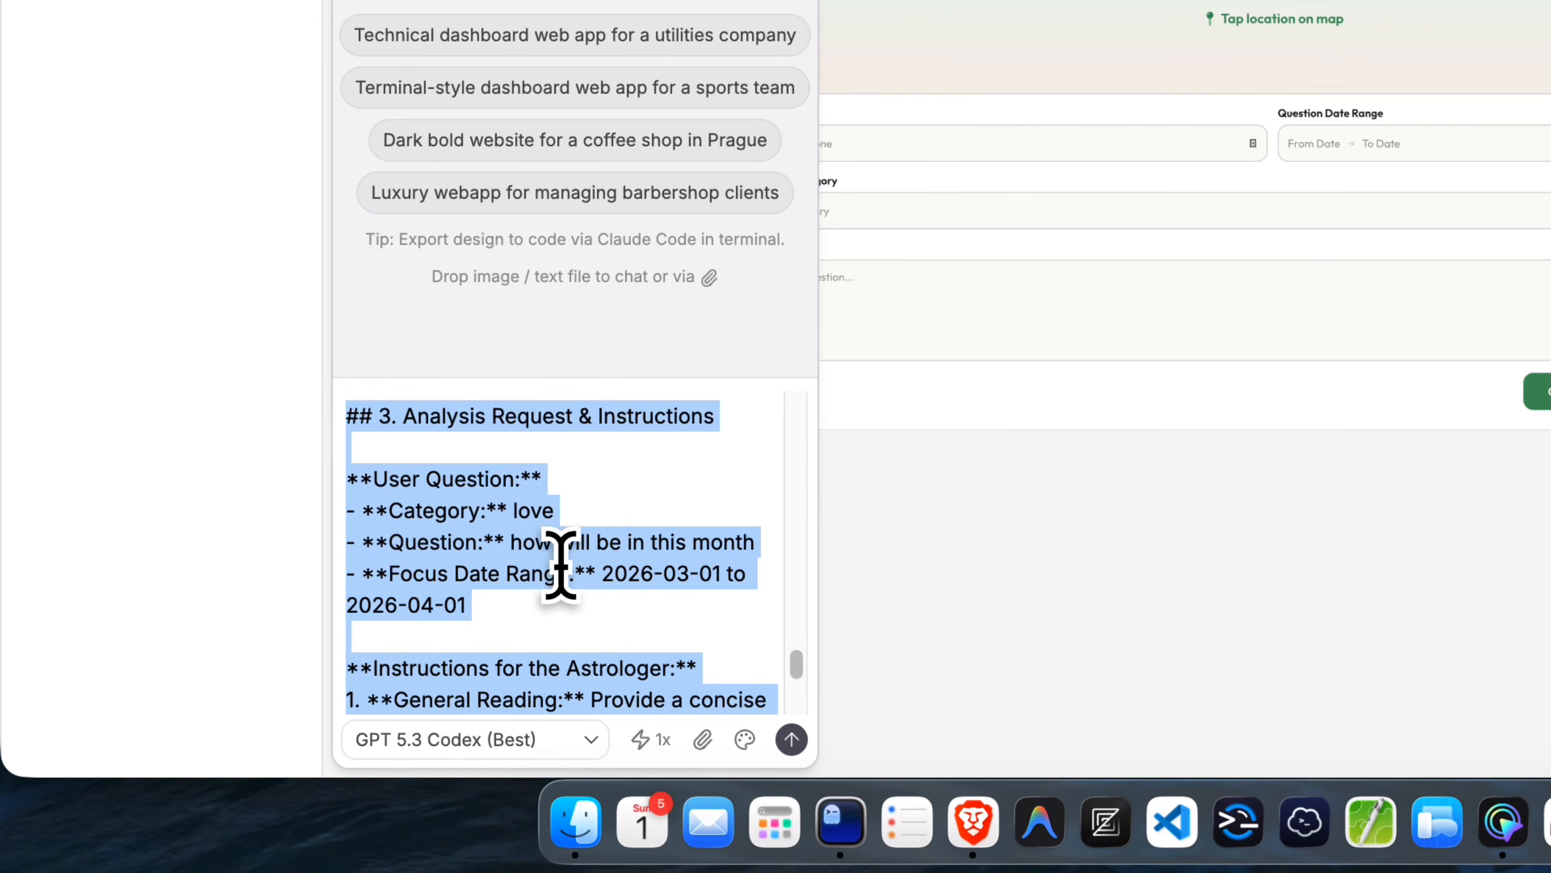
pyautogui.click(519, 635)
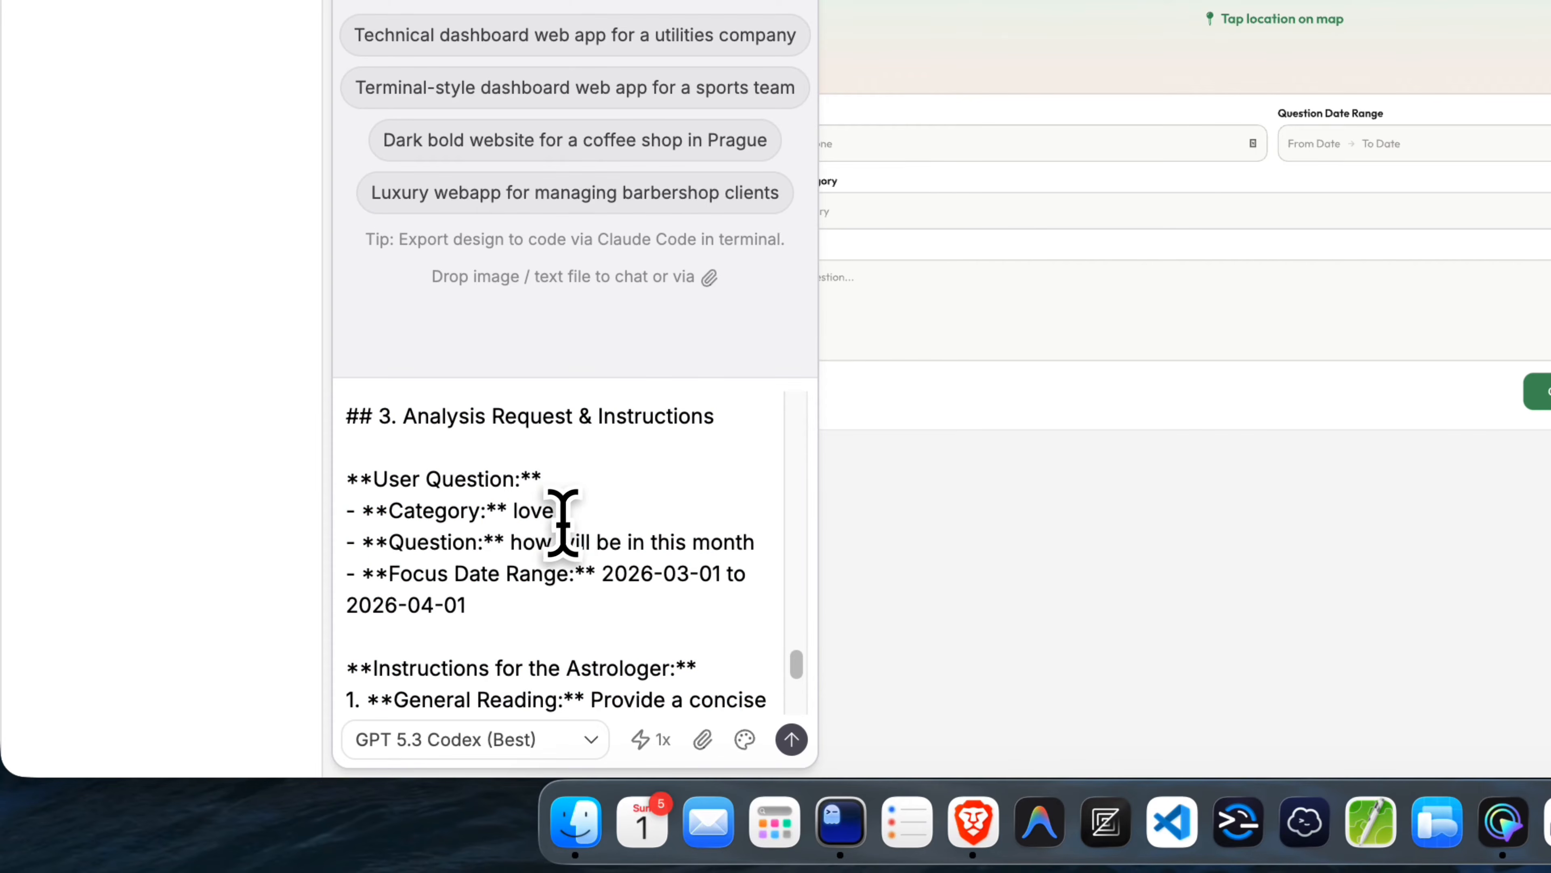
pyautogui.tripleClick(731, 428)
pyautogui.press('BackSpace')
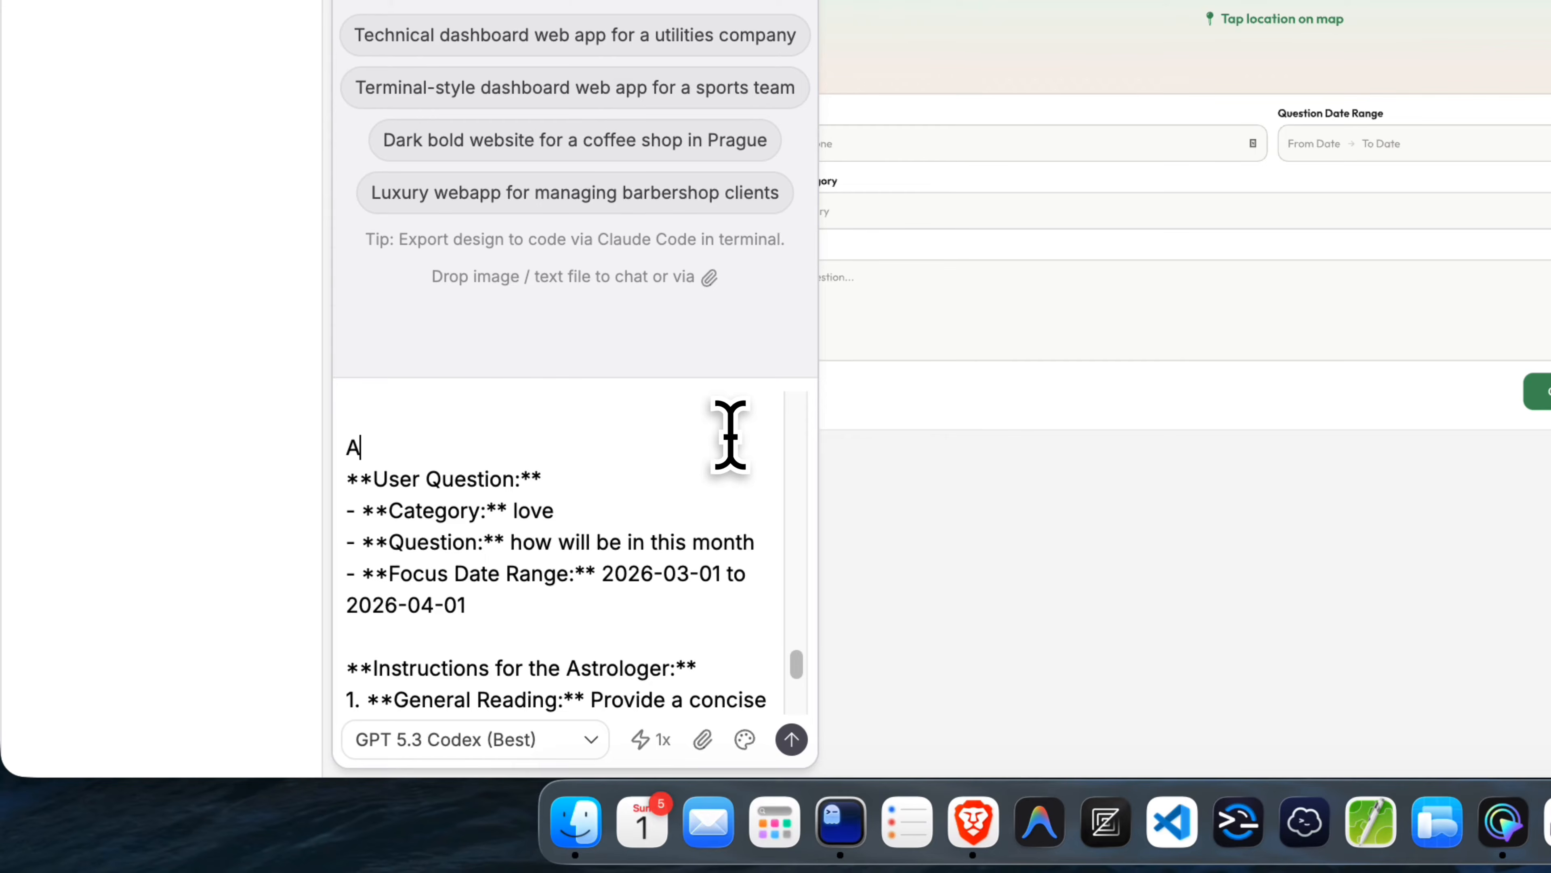
pyautogui.write('nother Section')
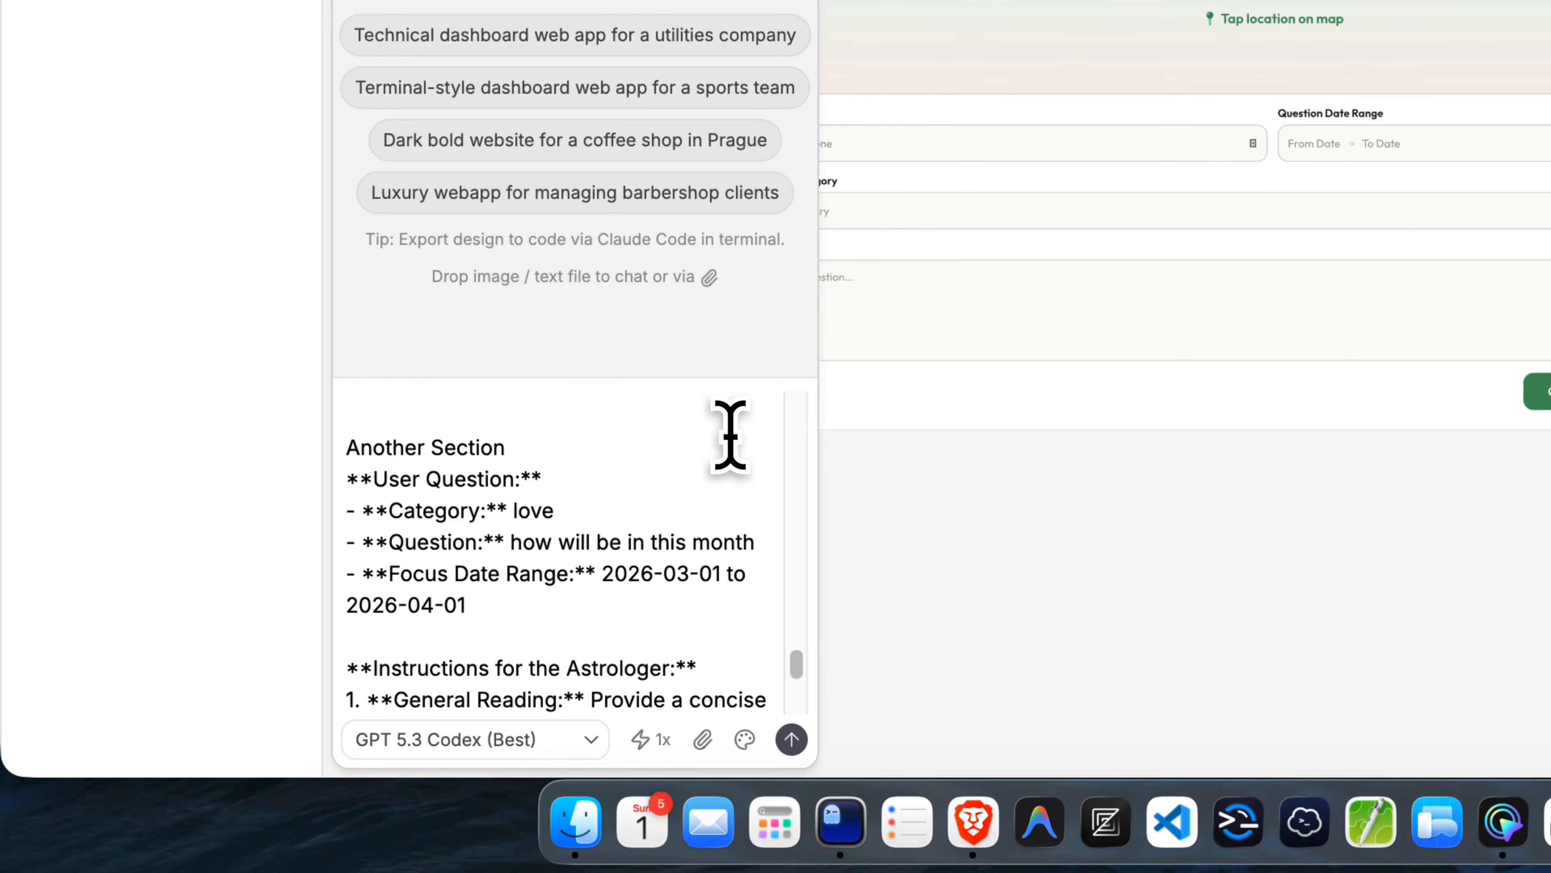
pyautogui.write(' with information')
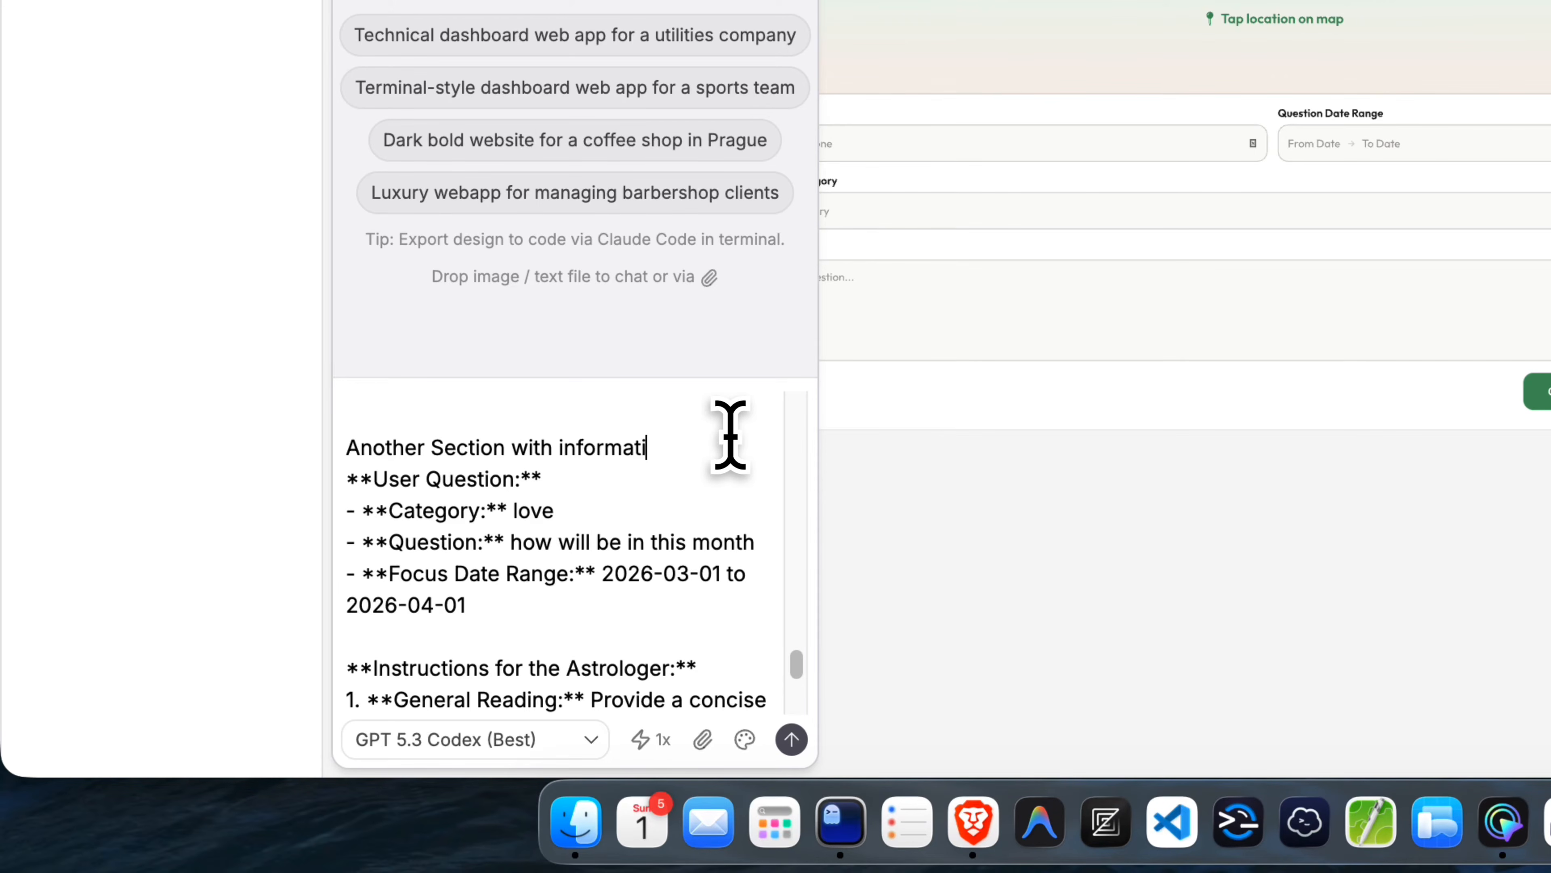
pyautogui.press('Return')
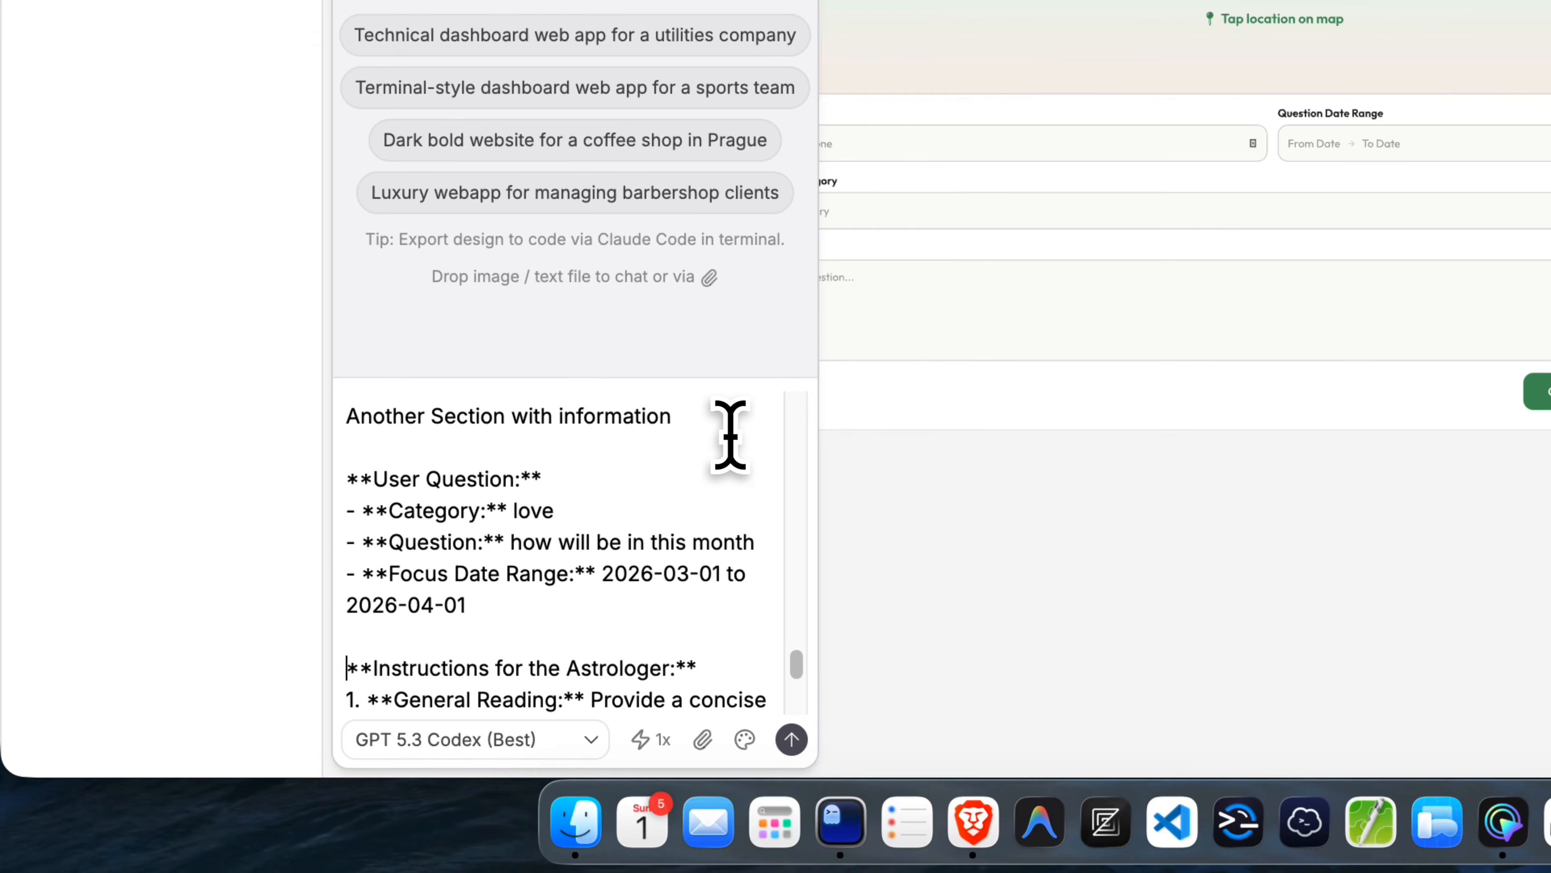
# - Delete everything from "Instructions for the Astrologer" to the end of the chat message
pyautogui.press('shift+super+Down')
pyautogui.press('BackSpace')
pyautogui.press('Up')
pyautogui.press('Up')
pyautogui.press('Up')
pyautogui.press('Up')
pyautogui.press('Up')
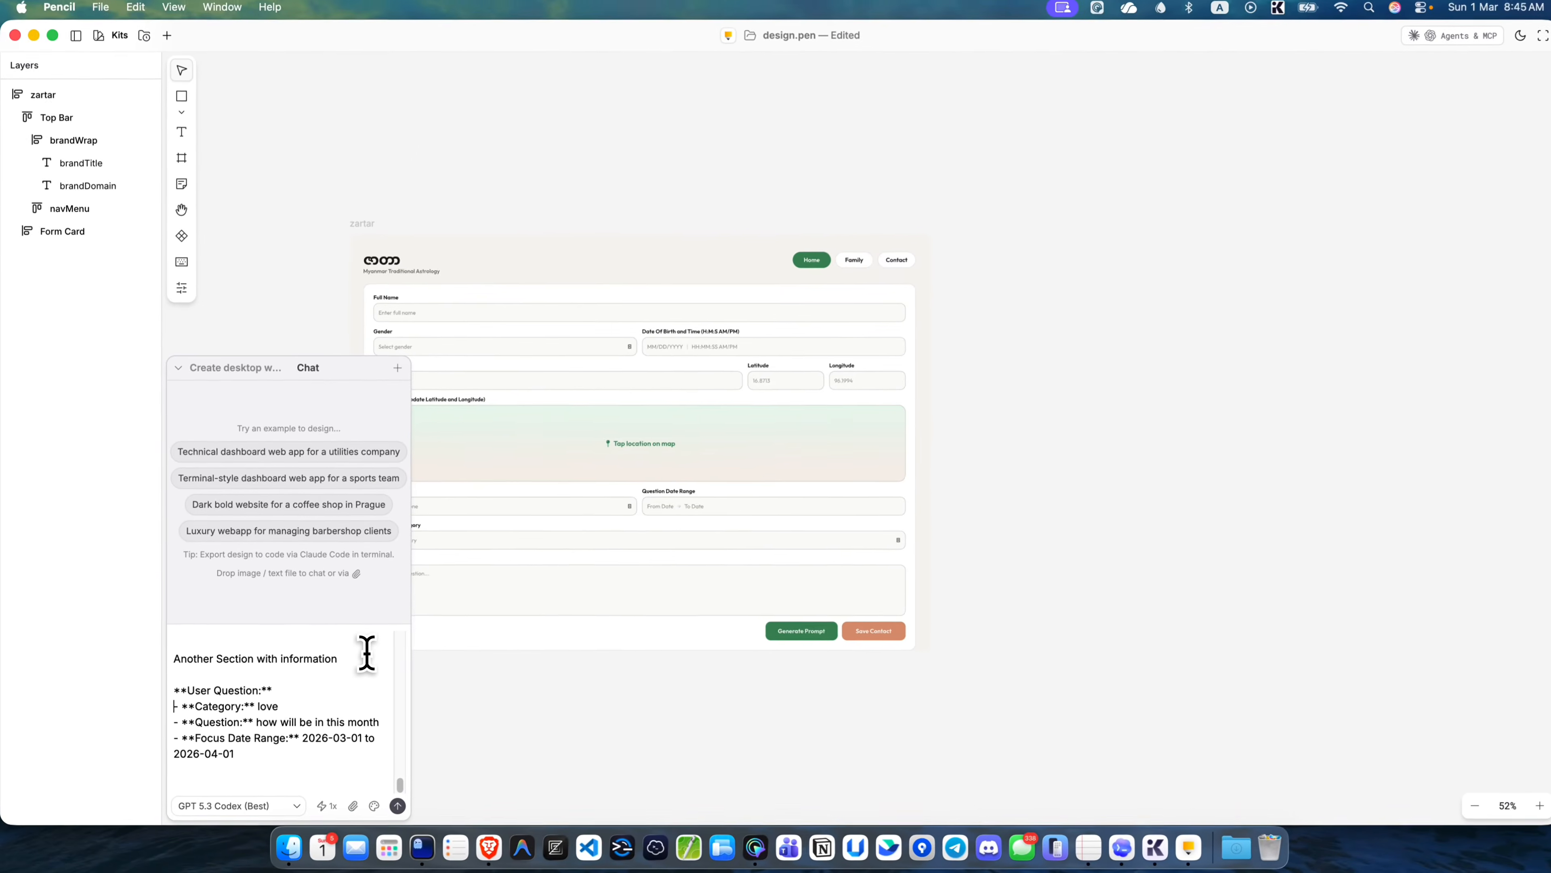
# - Add "and there will be copy prompt text box to copy the text" after "chart and tables" near the message's start
pyautogui.press('super+v')
pyautogui.scroll(5, 366, 654)
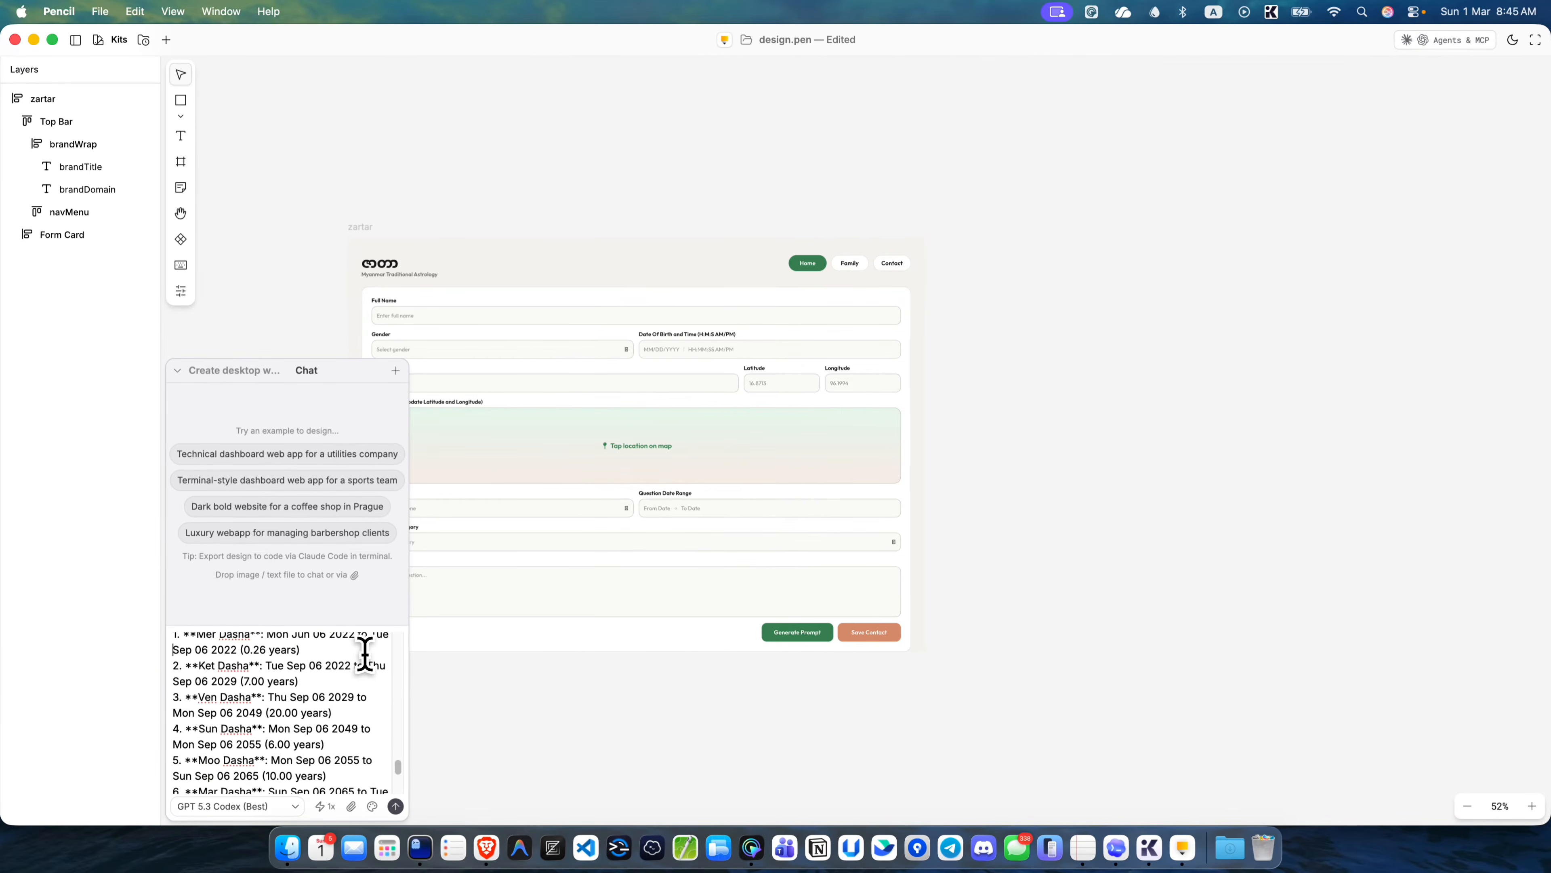
pyautogui.scroll(10, 365, 654)
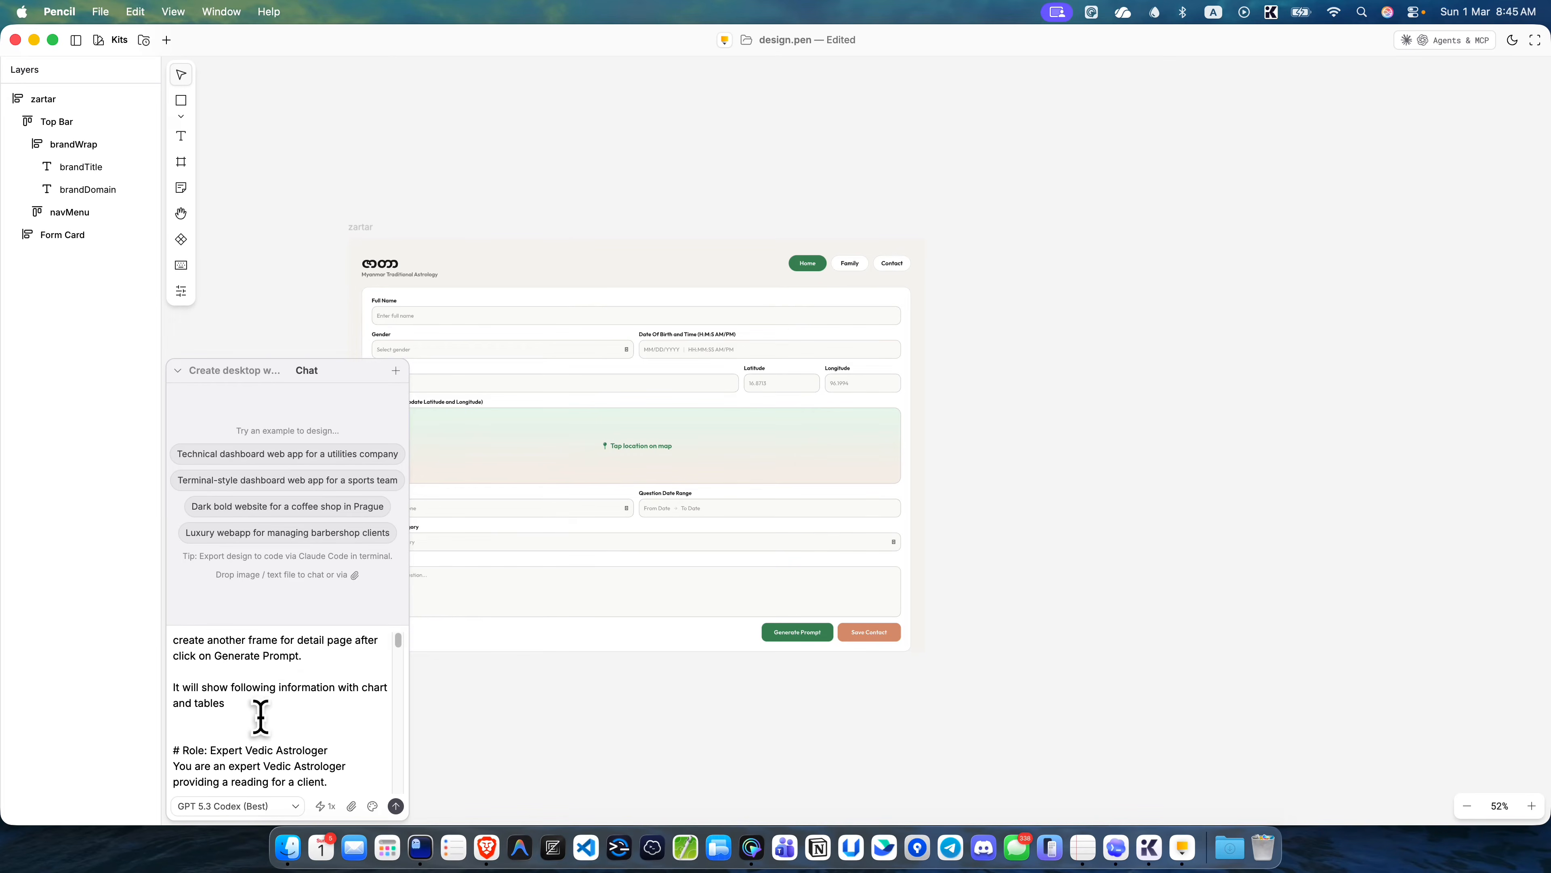
pyautogui.scroll(-1, 281, 708)
pyautogui.click(270, 684)
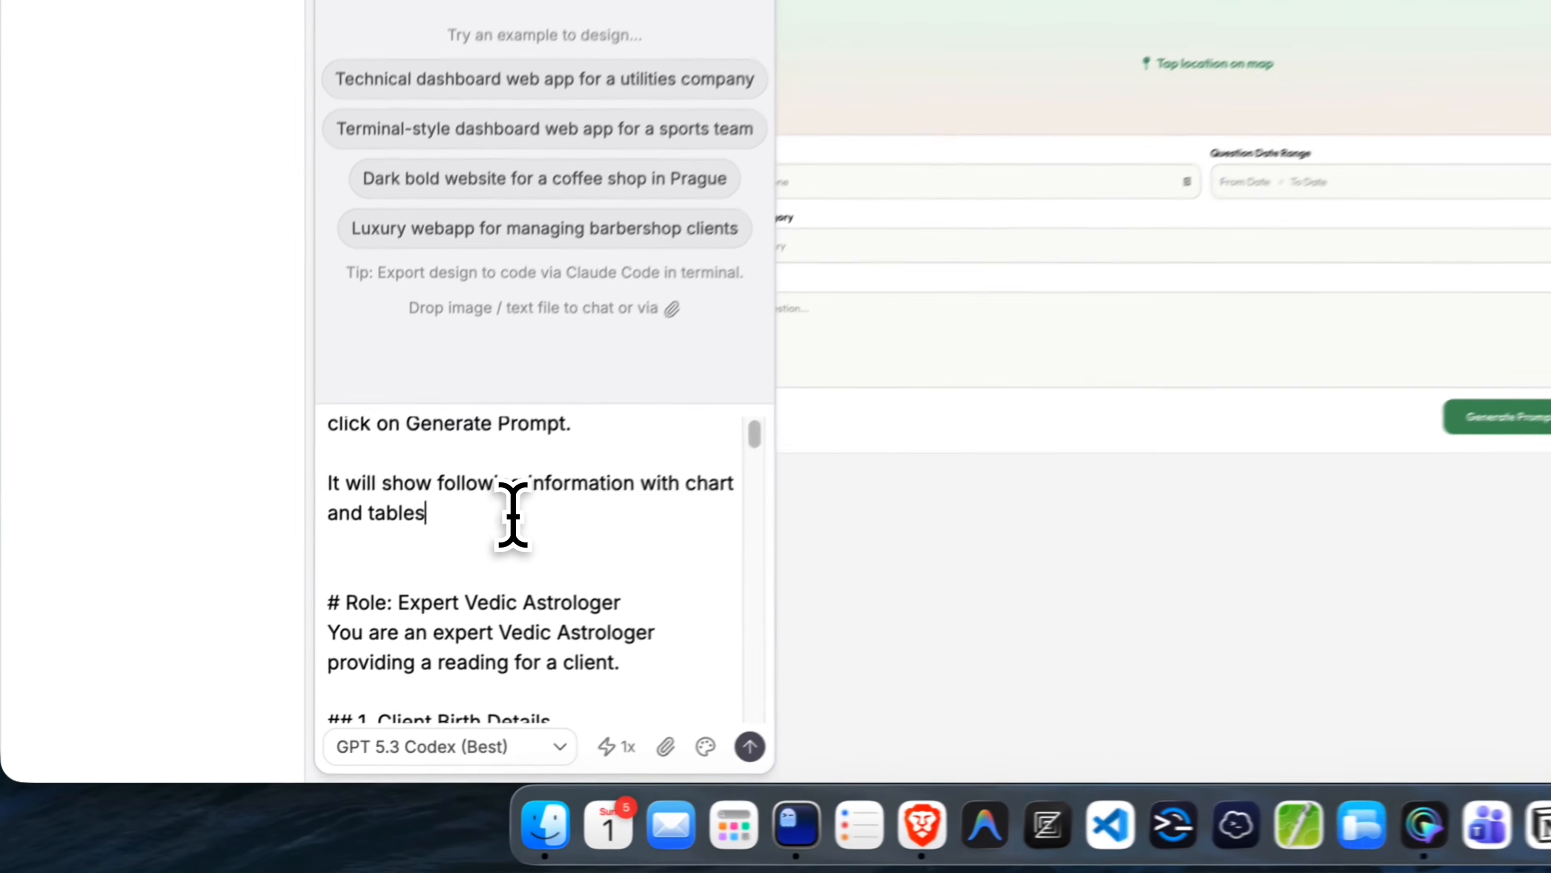
pyautogui.write('and t')
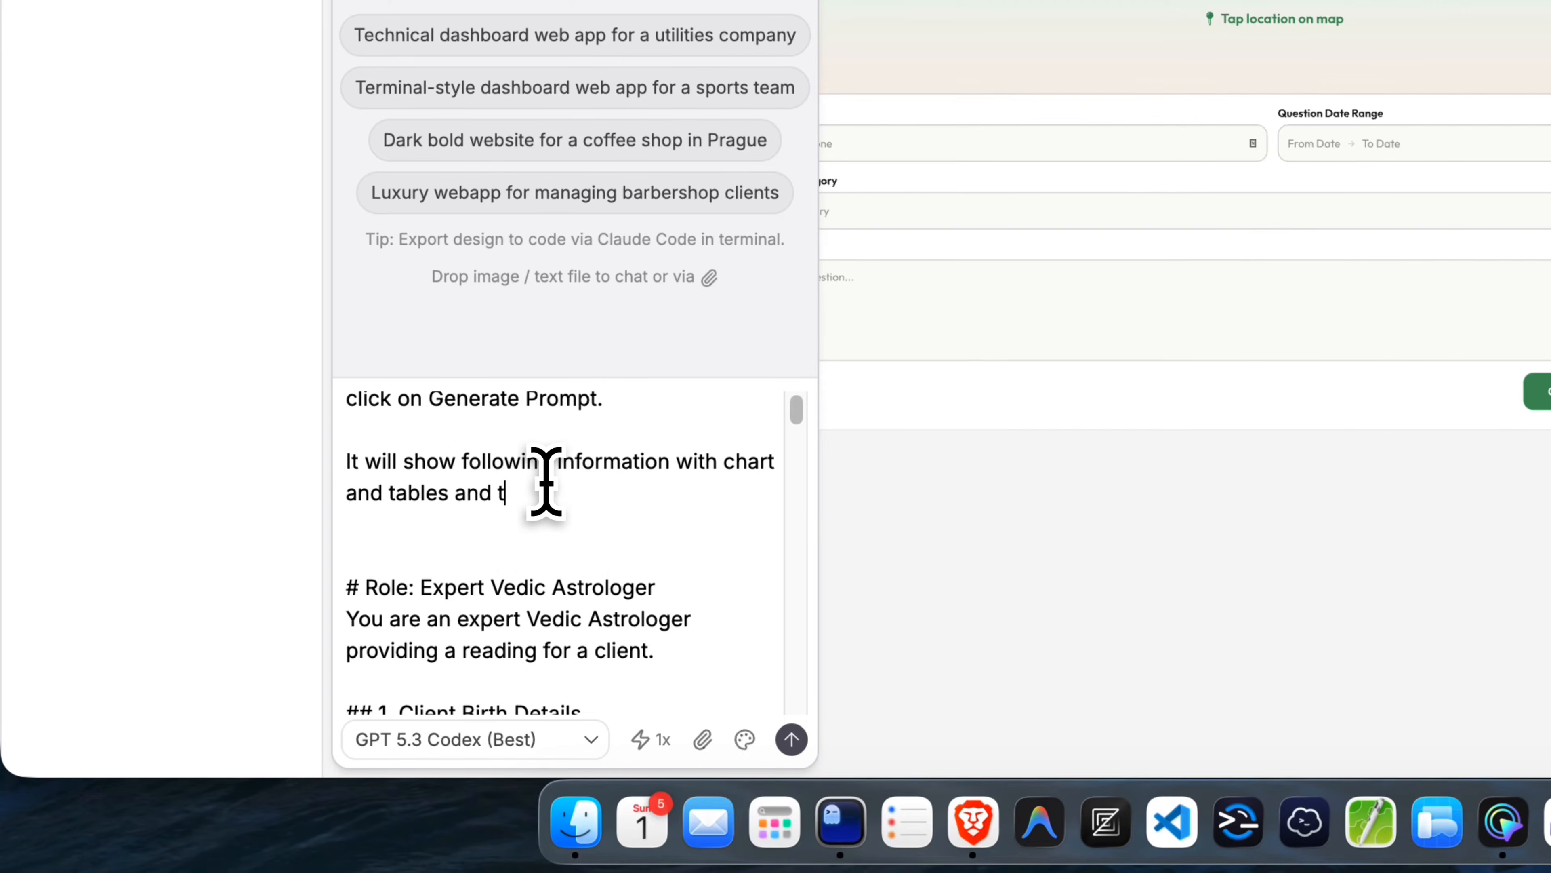
pyautogui.write('hen u')
pyautogui.write('ill be copy')
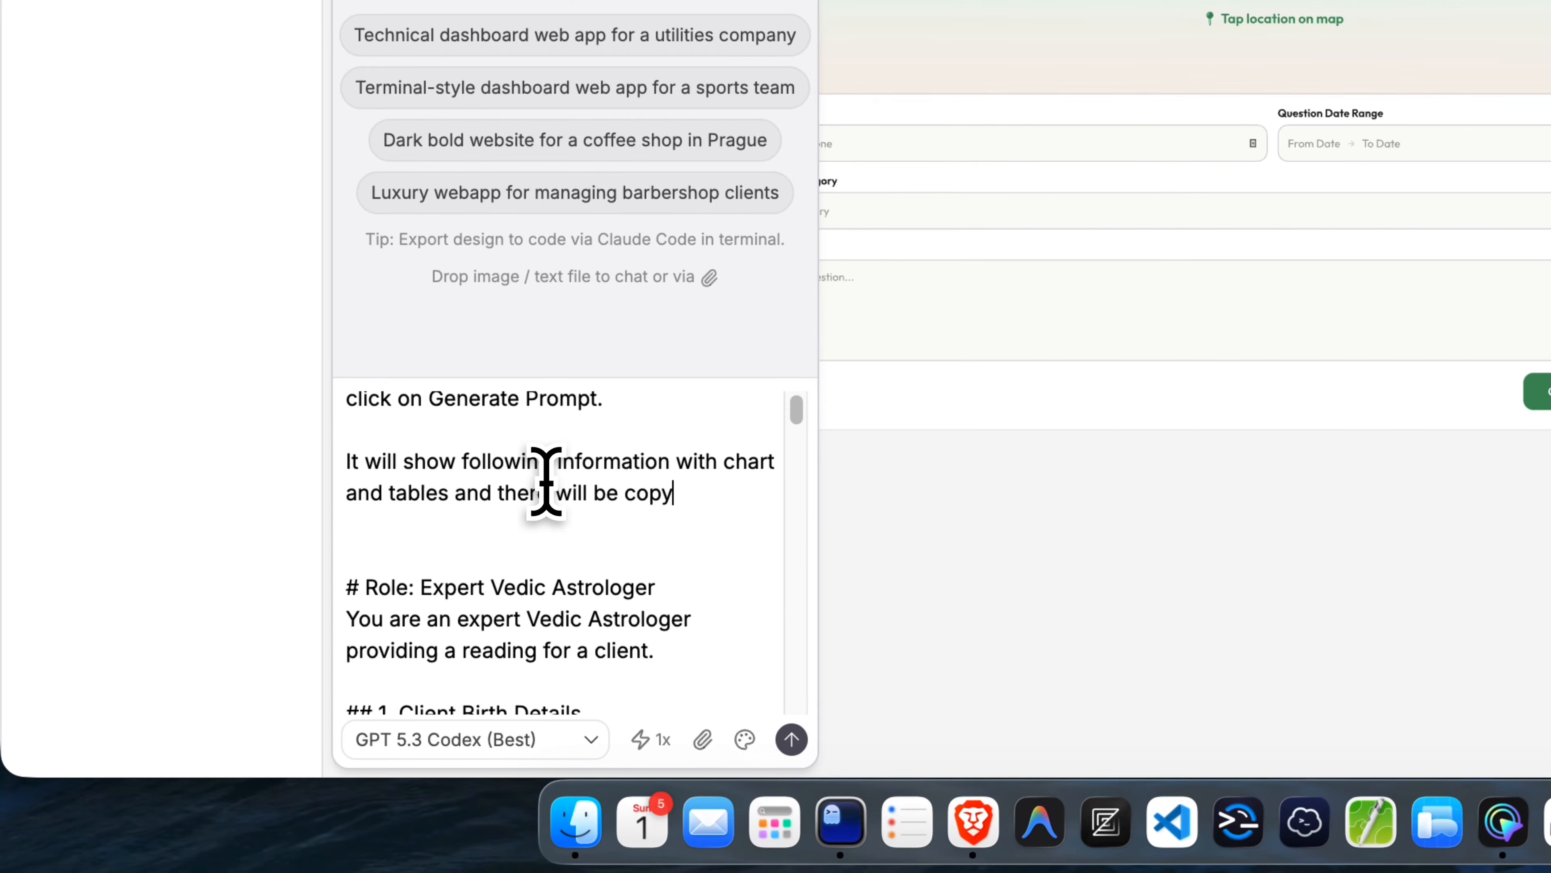
pyautogui.write(' prompt text box to copy the text')
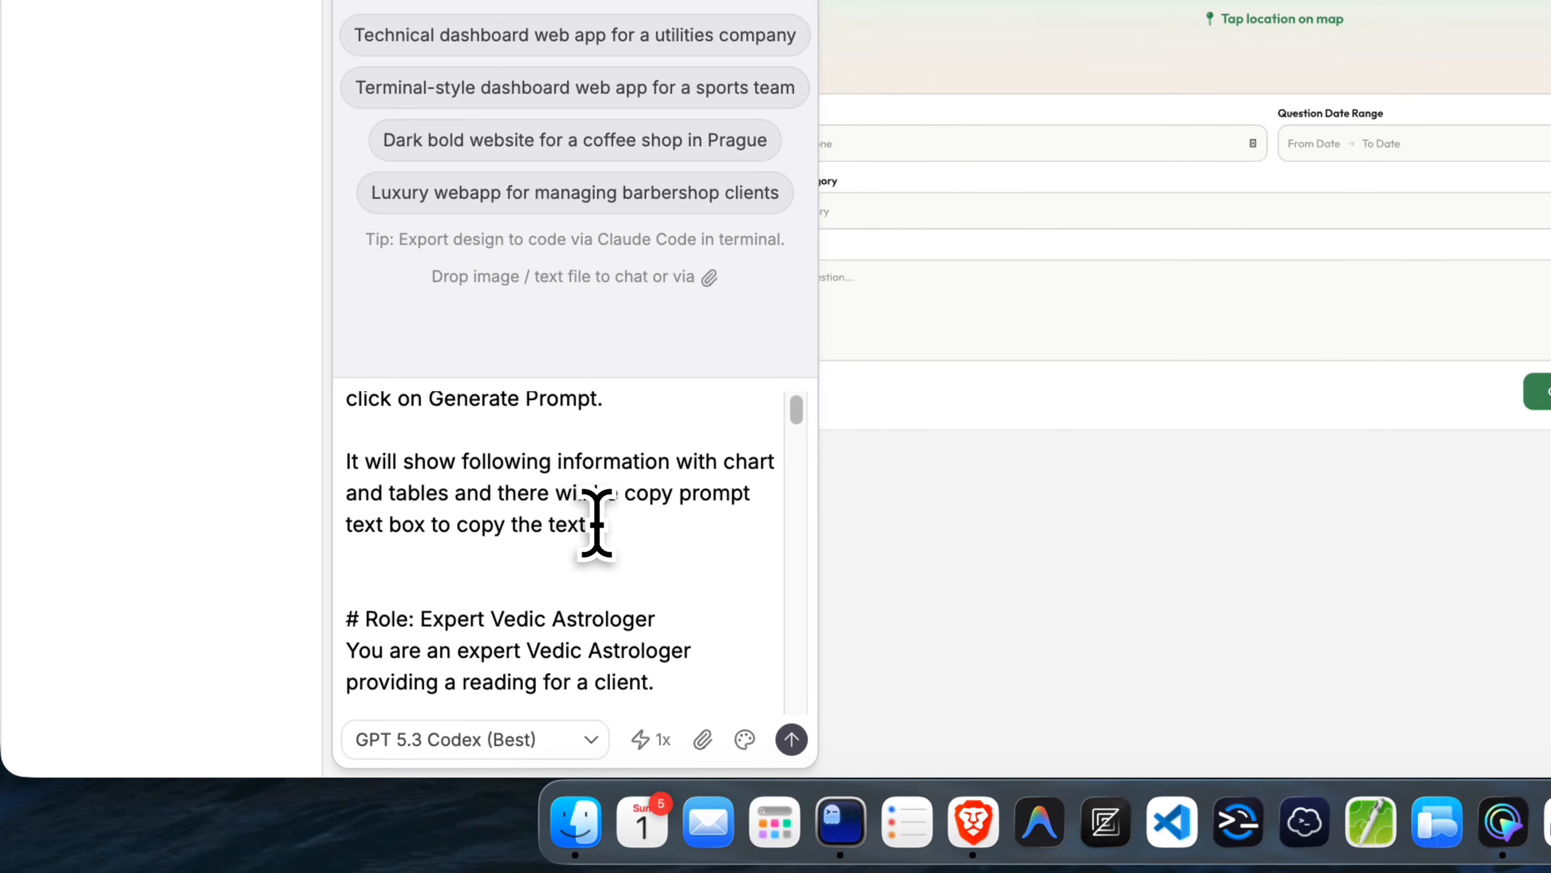
# - Replace "text box" with "button" in the message's copy prompt sentence, and send the message to the AI chat
pyautogui.doubleClick(371, 523)
pyautogui.write('button')
pyautogui.hotkey('shift', 'Right')
pyautogui.hotkey('shift', 'Right')
pyautogui.hotkey('shift', 'Right')
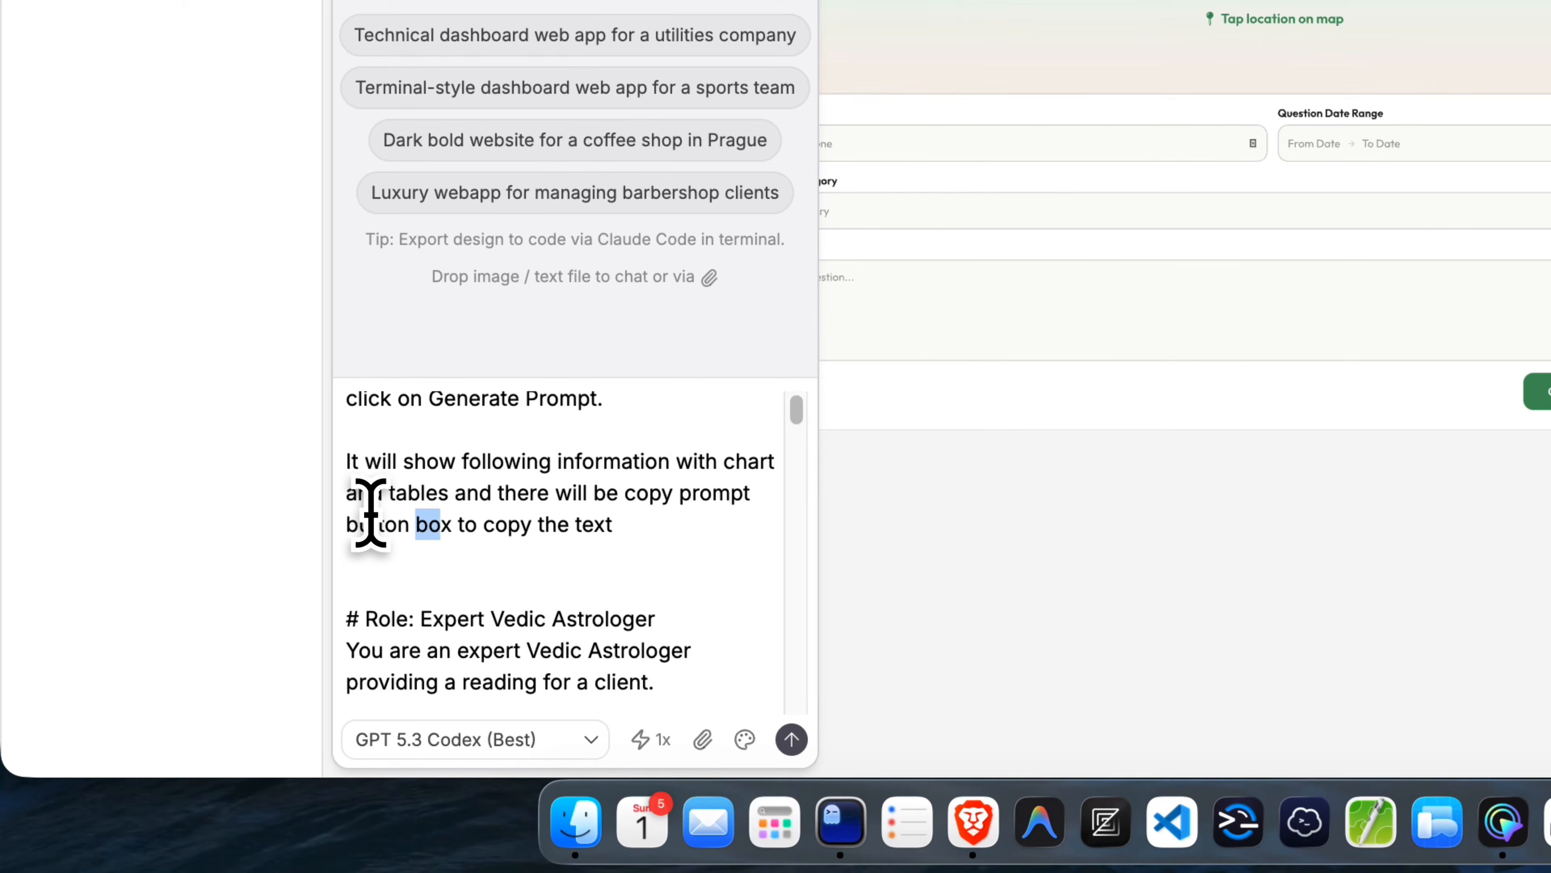
pyautogui.press('BackSpace')
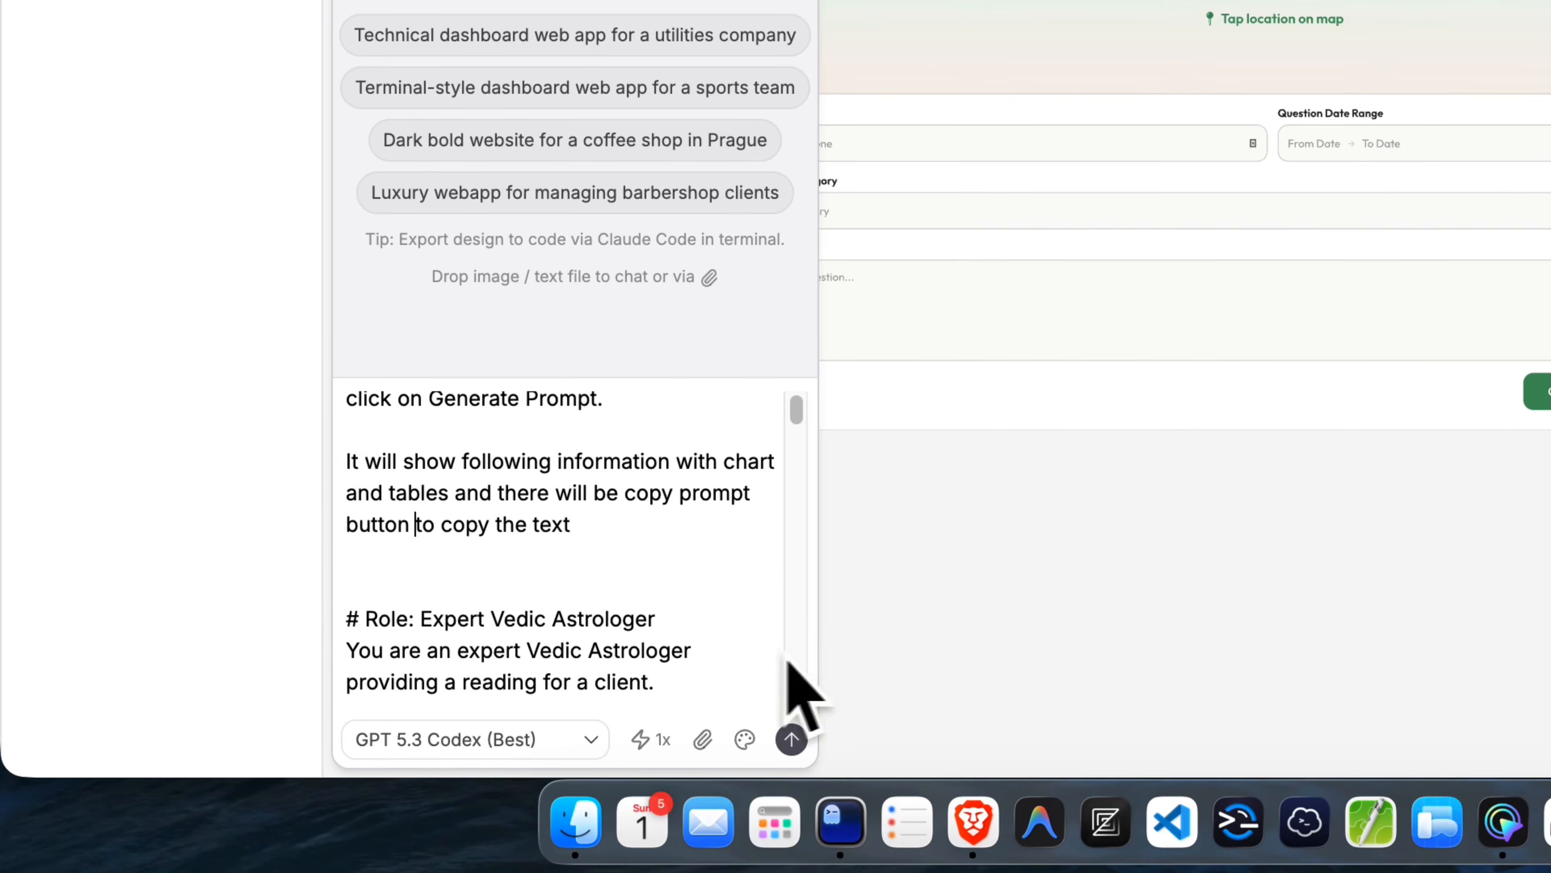
pyautogui.scroll(-5, 577, 672)
pyautogui.click(453, 796)
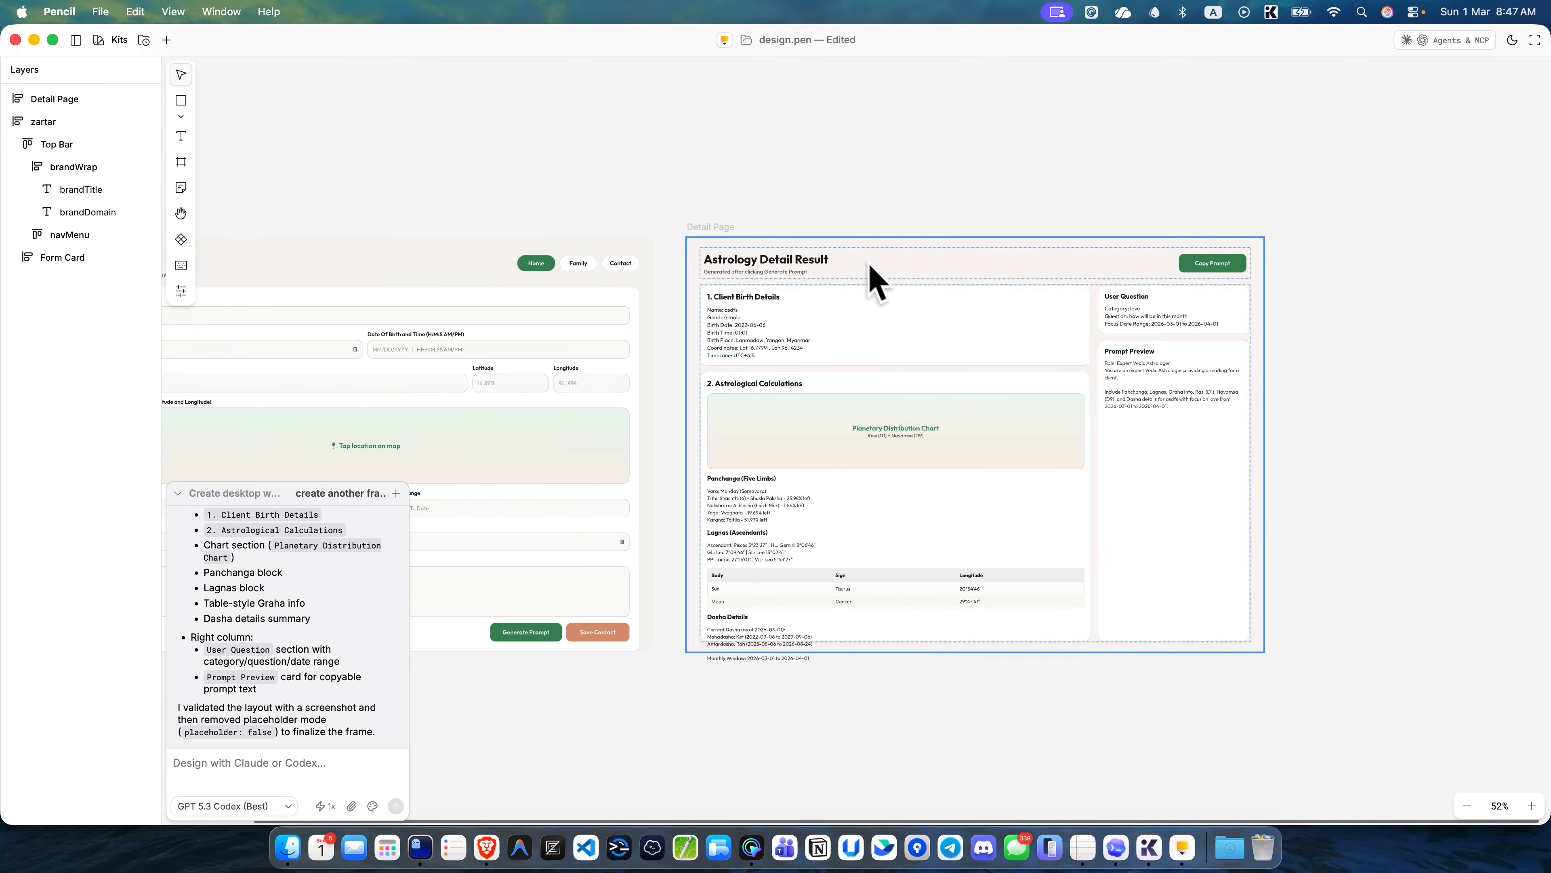
# - With the Detail Page frame selected, ask the AI chat "detail page need to adjust the height to see all information"
pyautogui.click(708, 237)
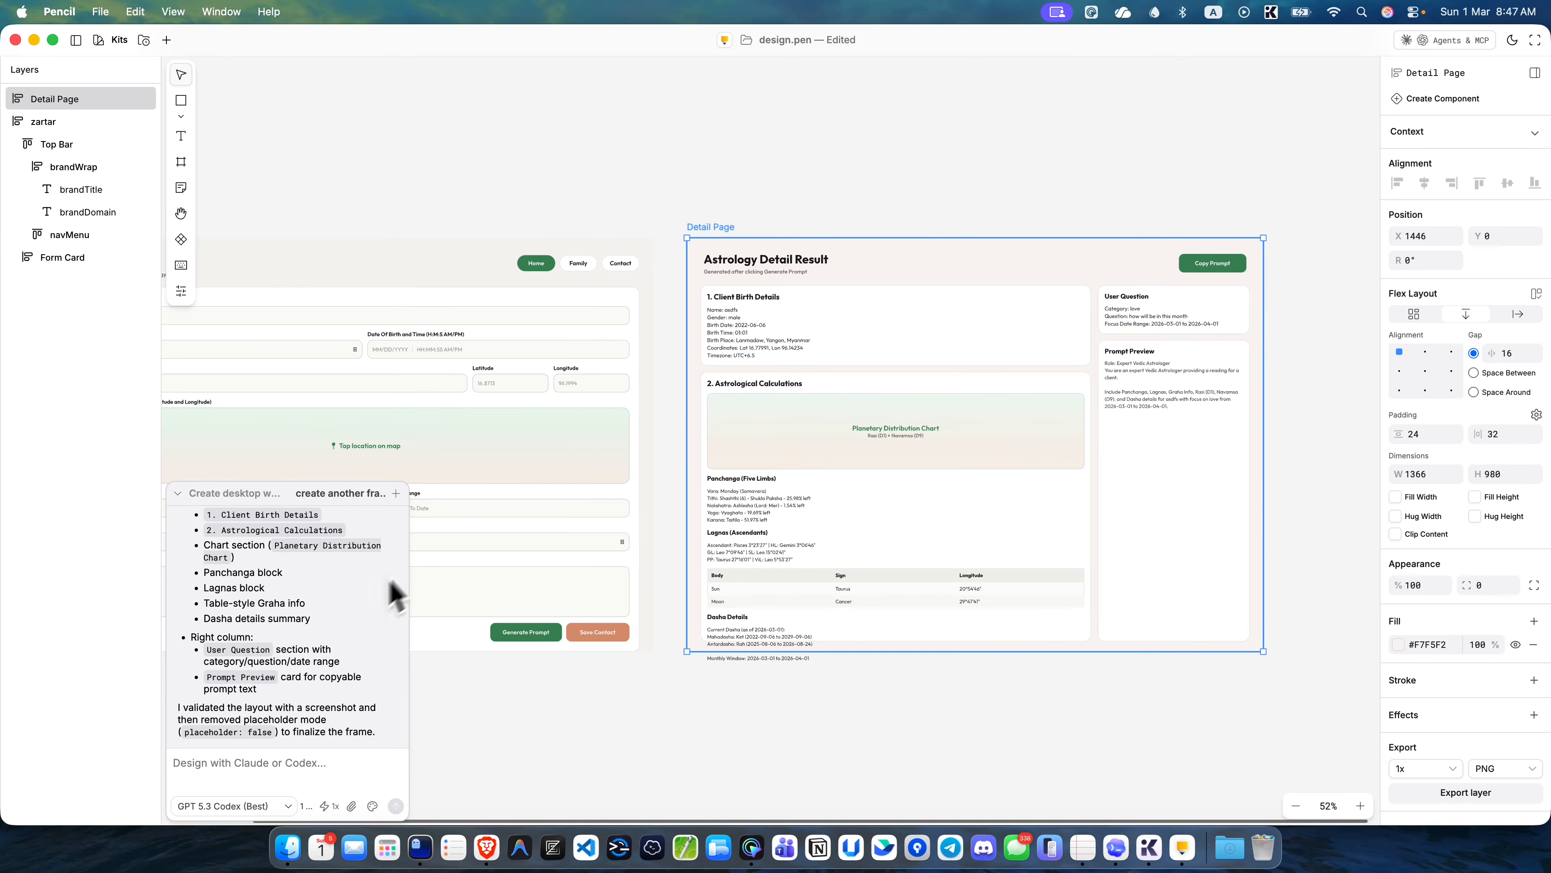
pyautogui.click(113, 780)
pyautogui.write('detail page need to adjust the height to see ')
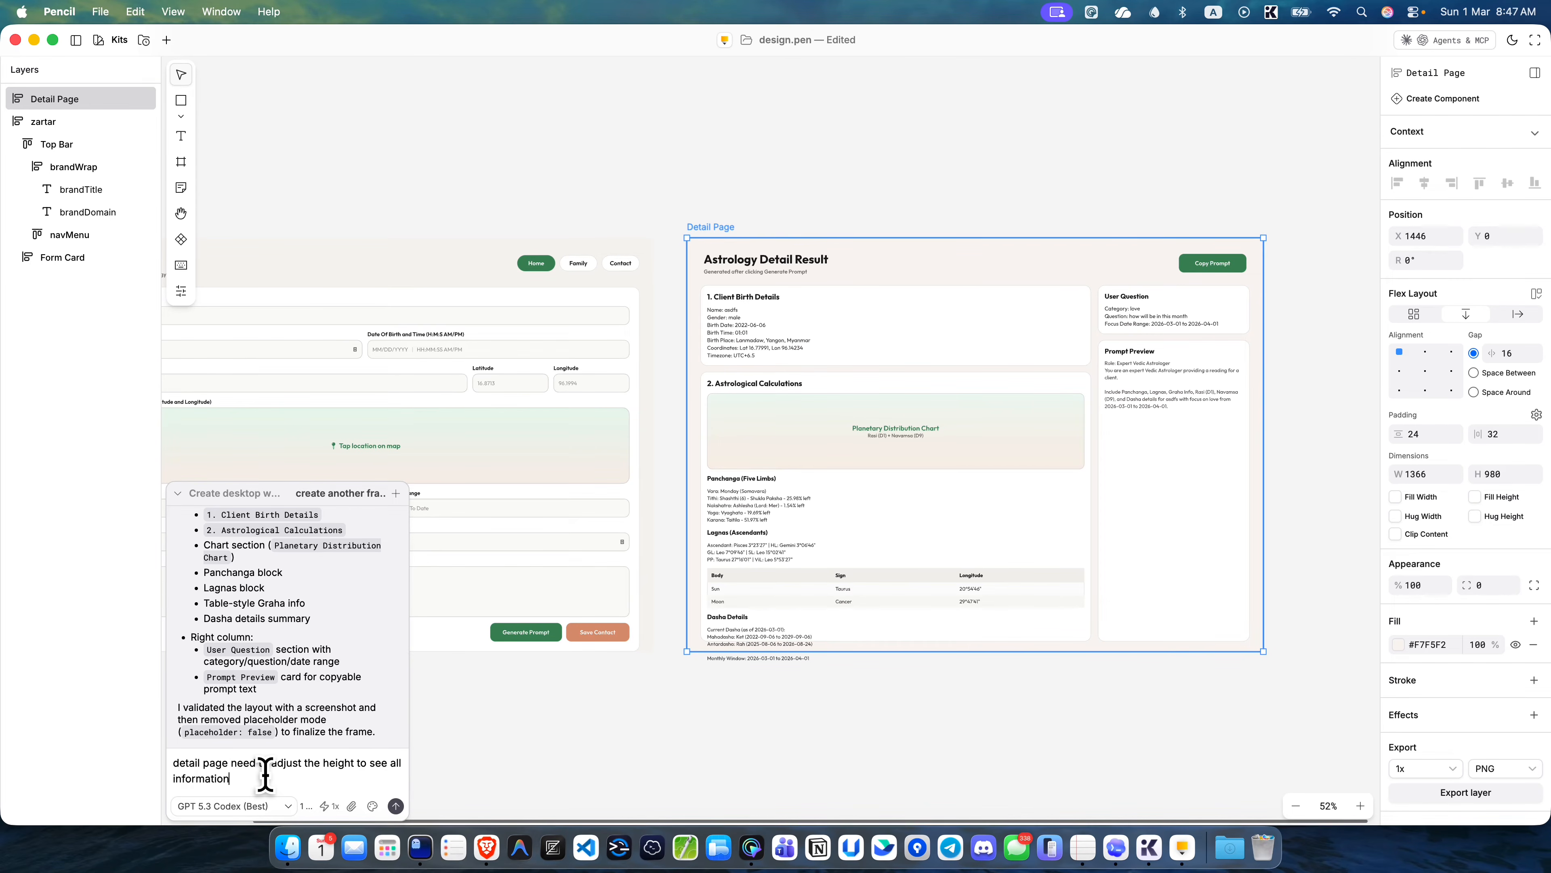
pyautogui.write('all information')
pyautogui.press('Return')
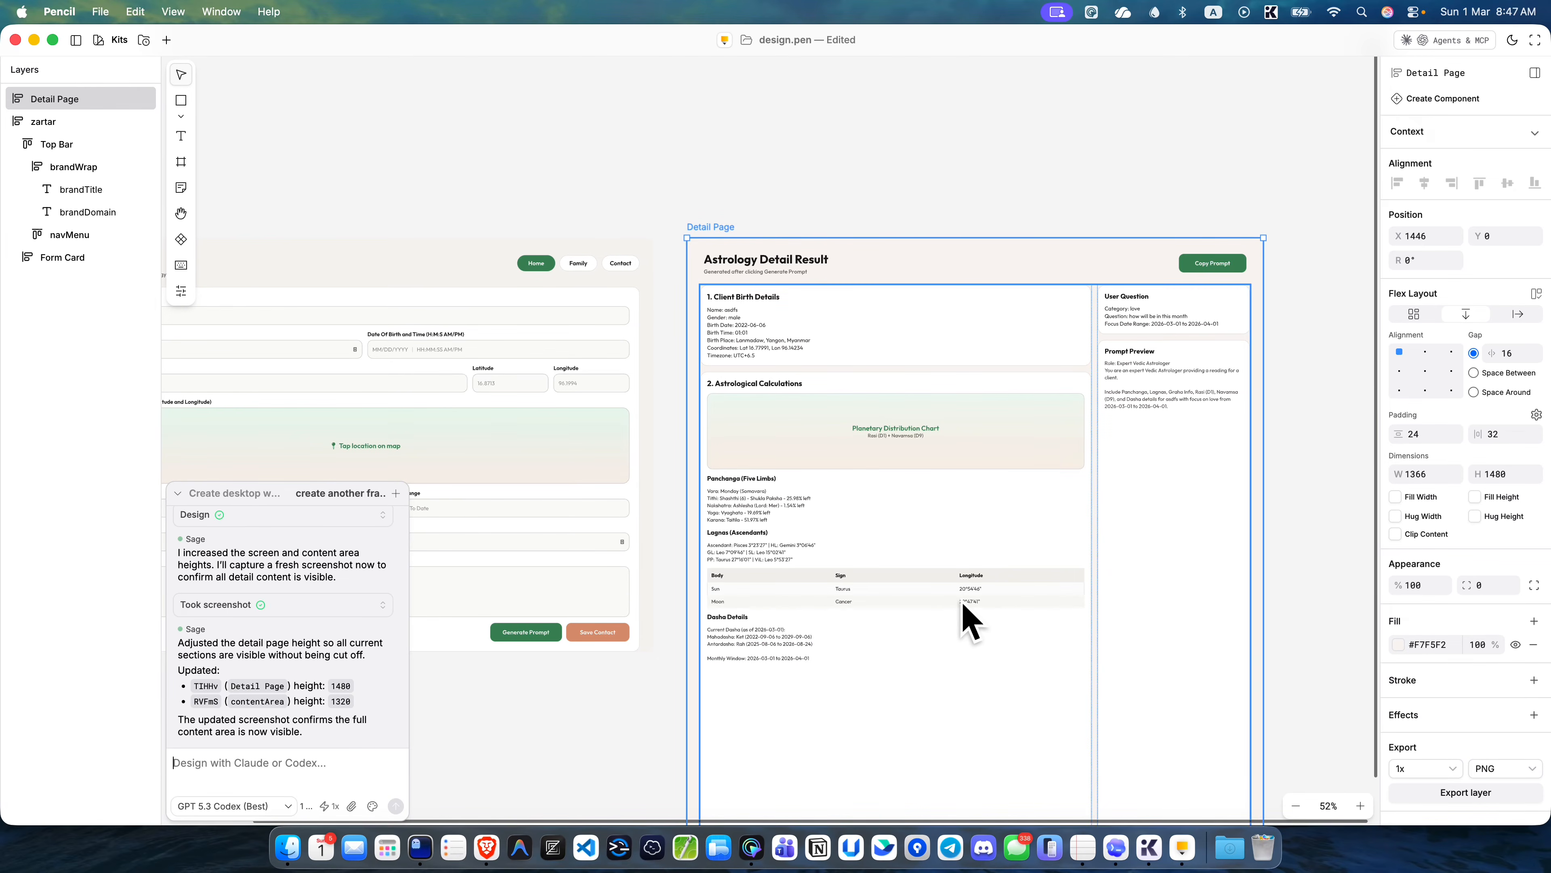
# - Check the full height of the Detail Page frame and inspect its top bar, Copy Prompt button and title group
pyautogui.scroll(-6, 970, 613)
pyautogui.scroll(2, 1056, 526)
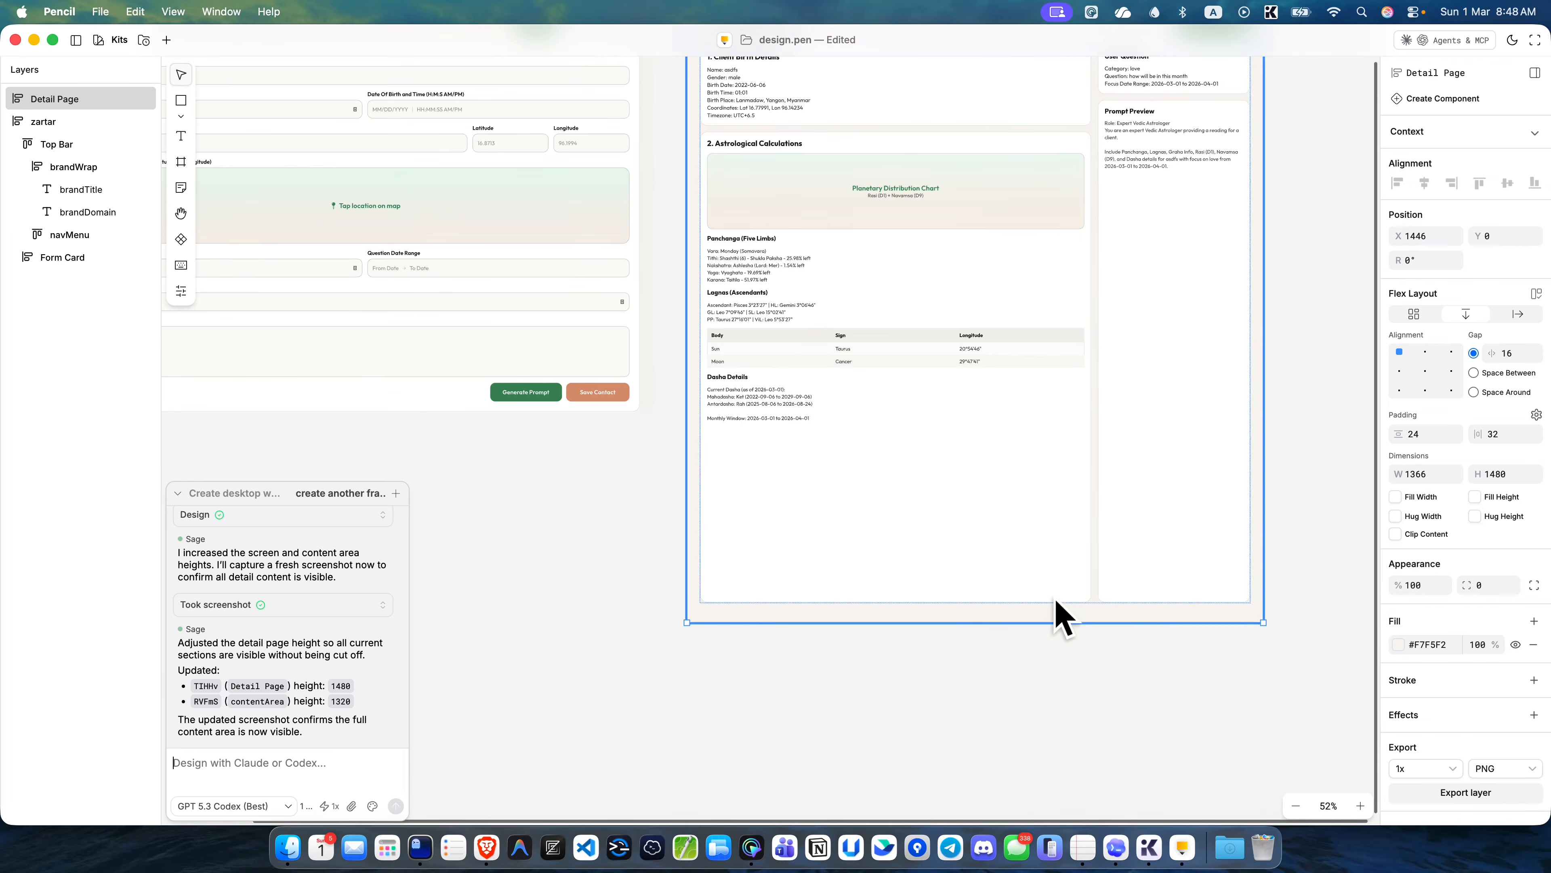
pyautogui.scroll(3, 1153, 422)
pyautogui.click(1279, 366)
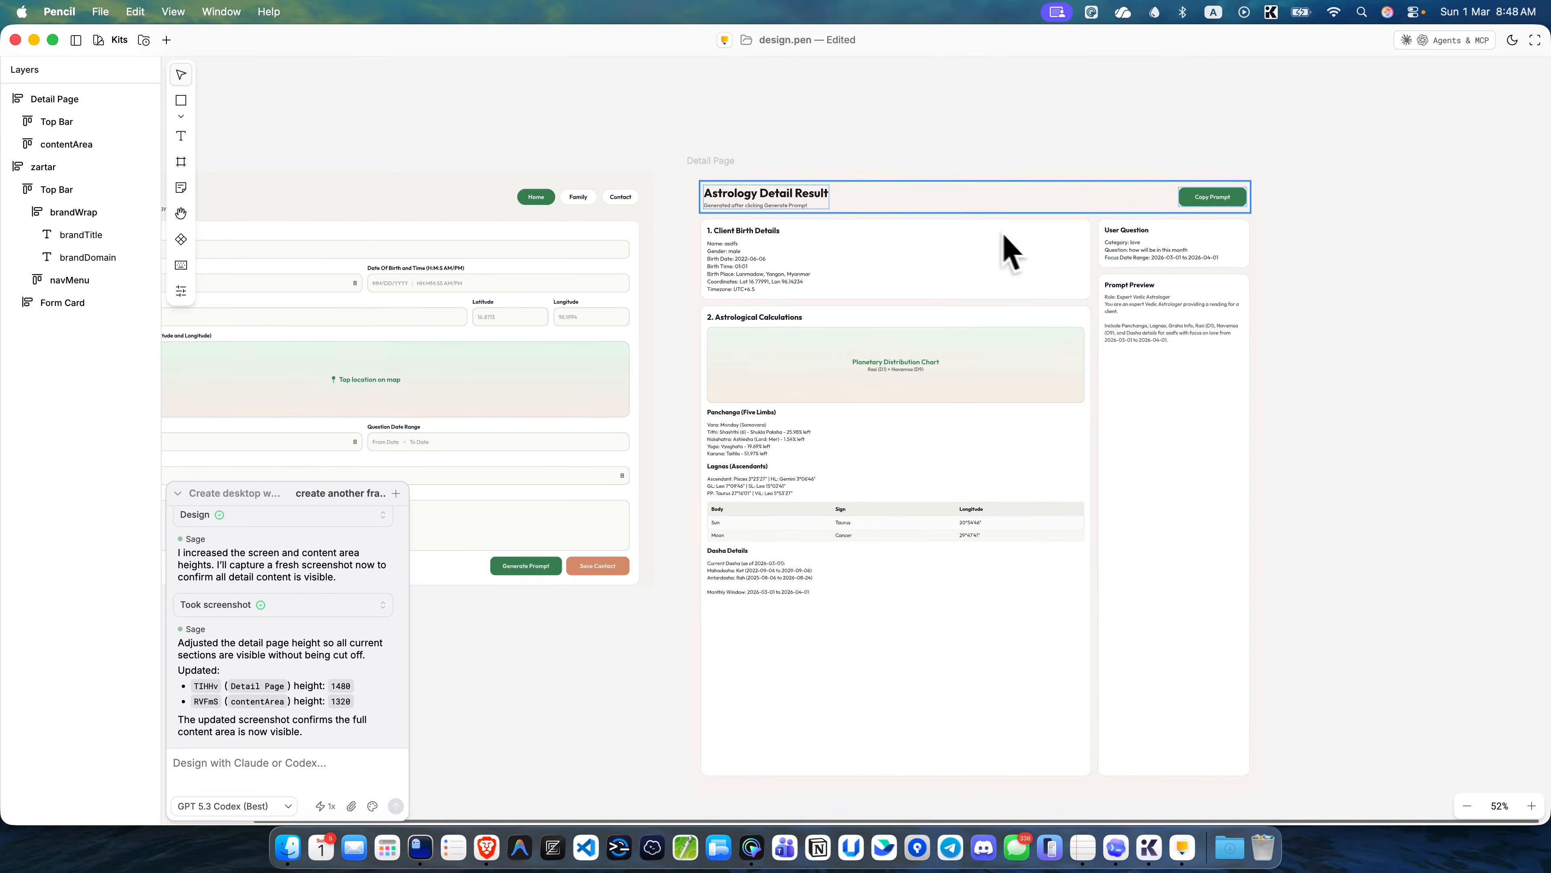
pyautogui.click(1209, 211)
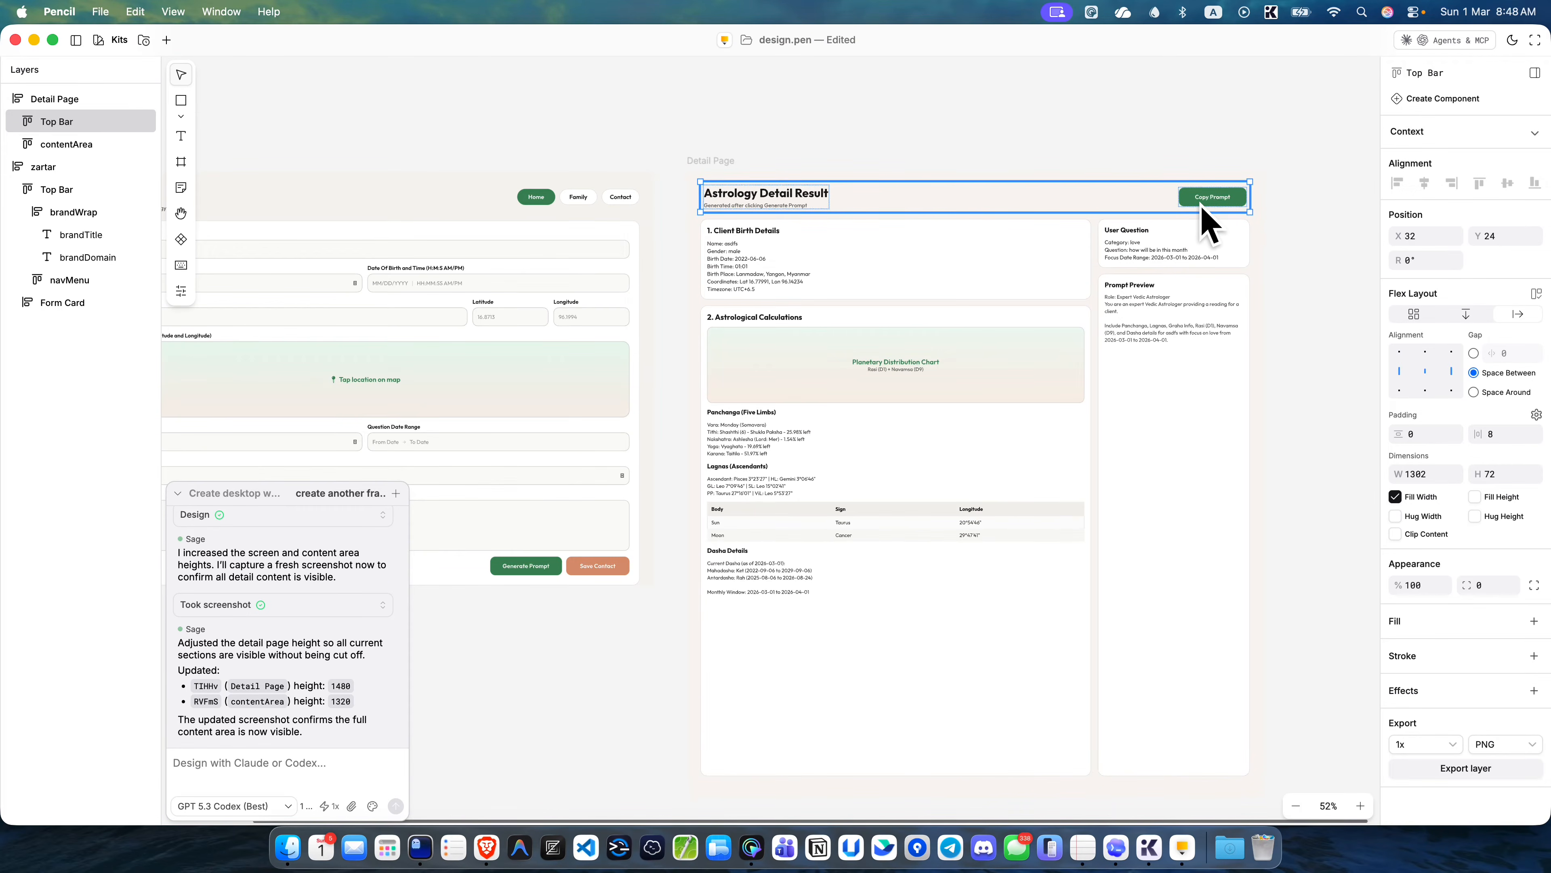
pyautogui.click(1207, 206)
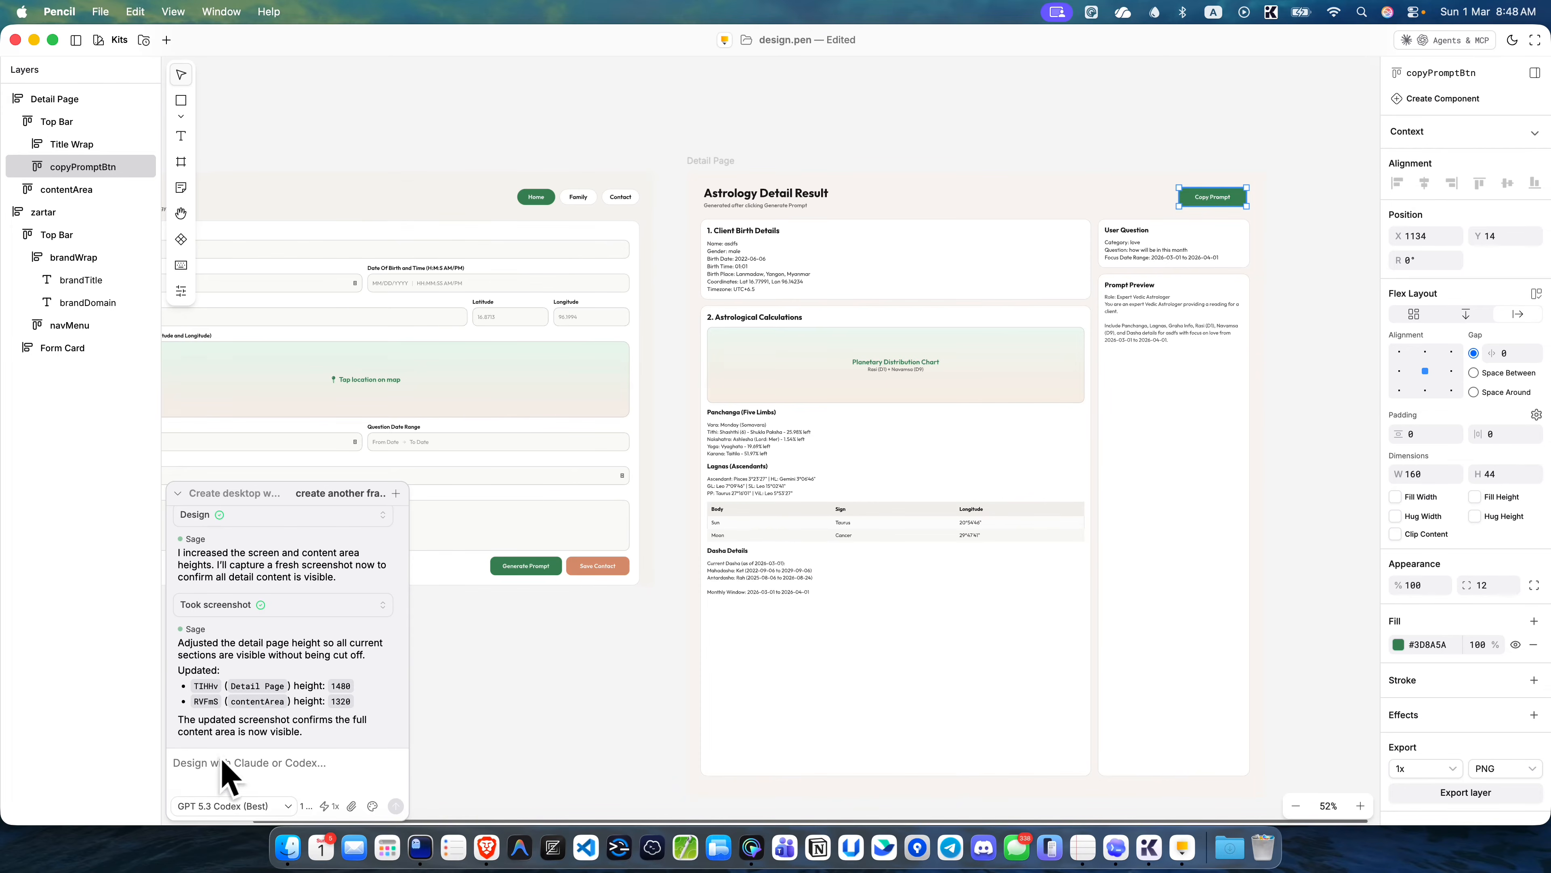
pyautogui.click(765, 197)
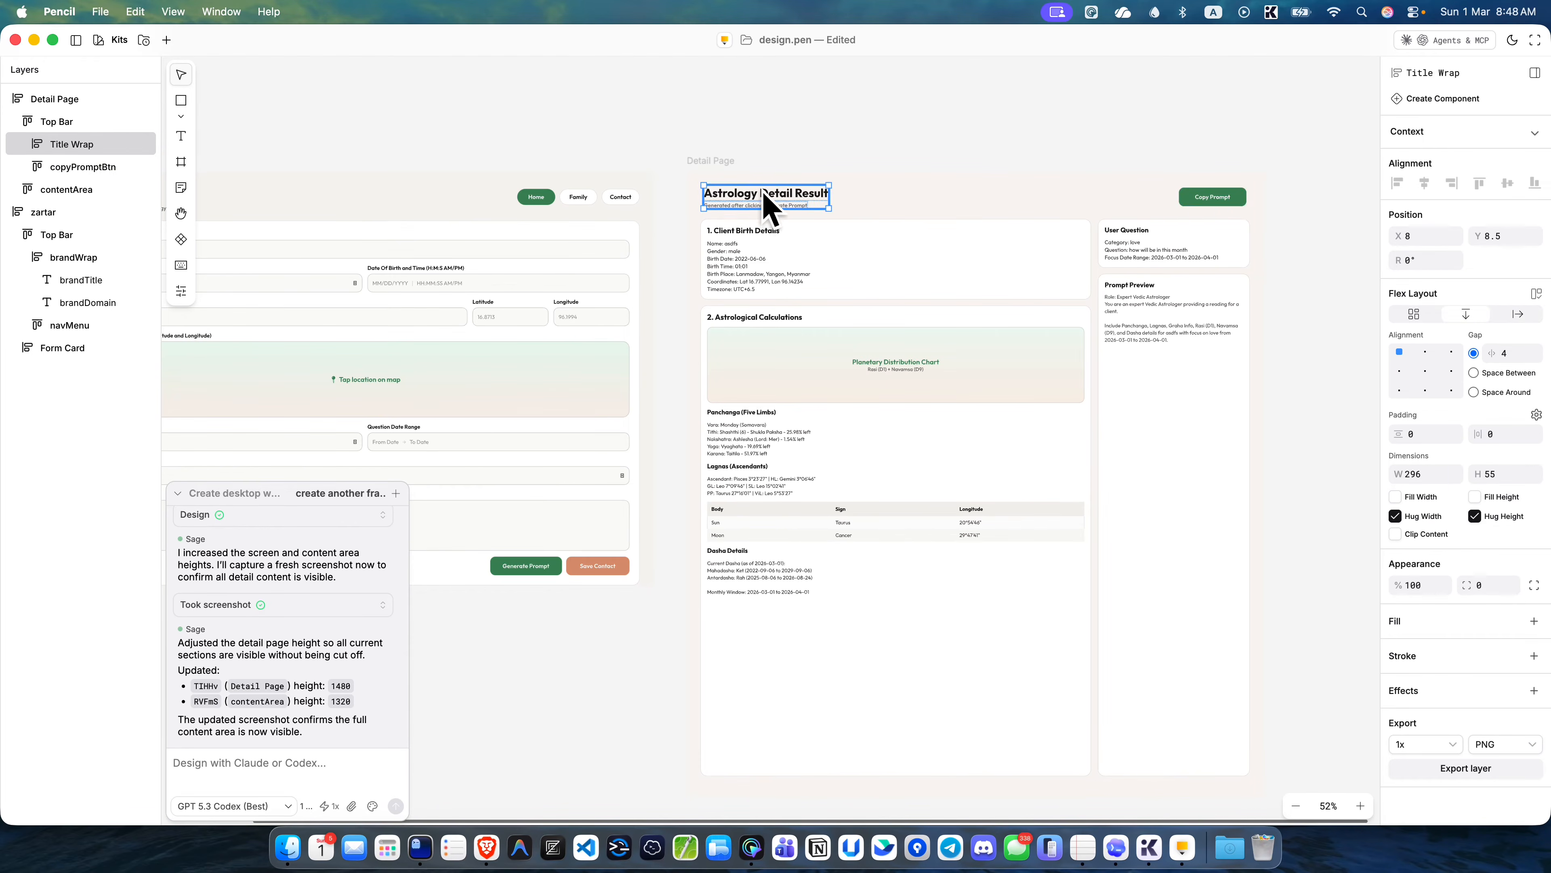
# - With the Detail Page's Top Bar selected, tell the AI chat "we need to support horizontal menu , Home Family Contacts now, it's missing"
pyautogui.click(929, 197)
pyautogui.write('we ')
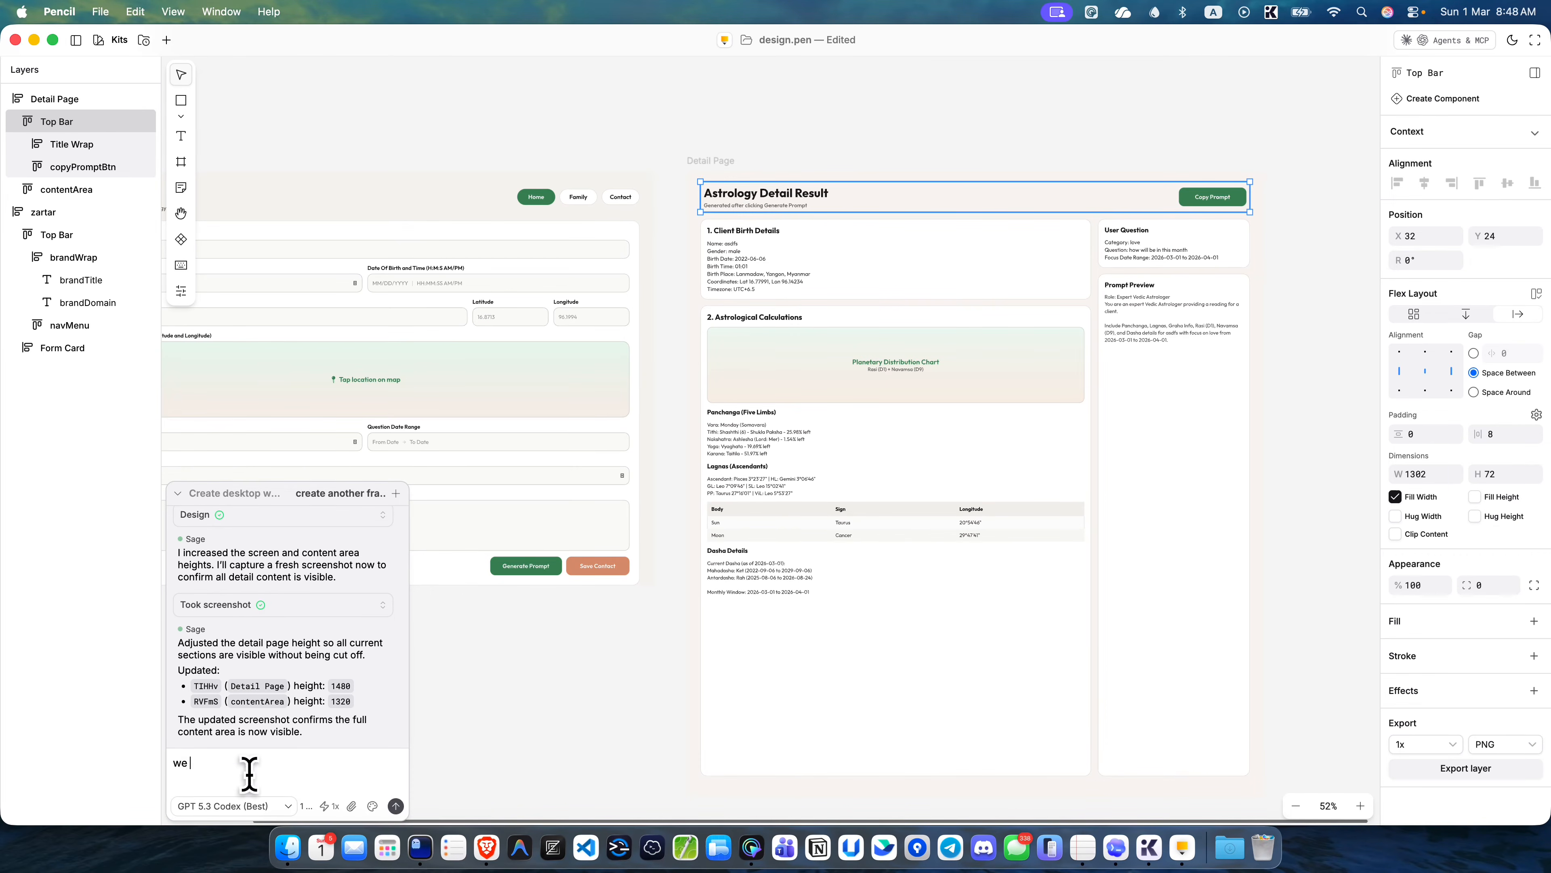
pyautogui.write('need')
pyautogui.write(' to support horizontal menu , Home Family Contac')
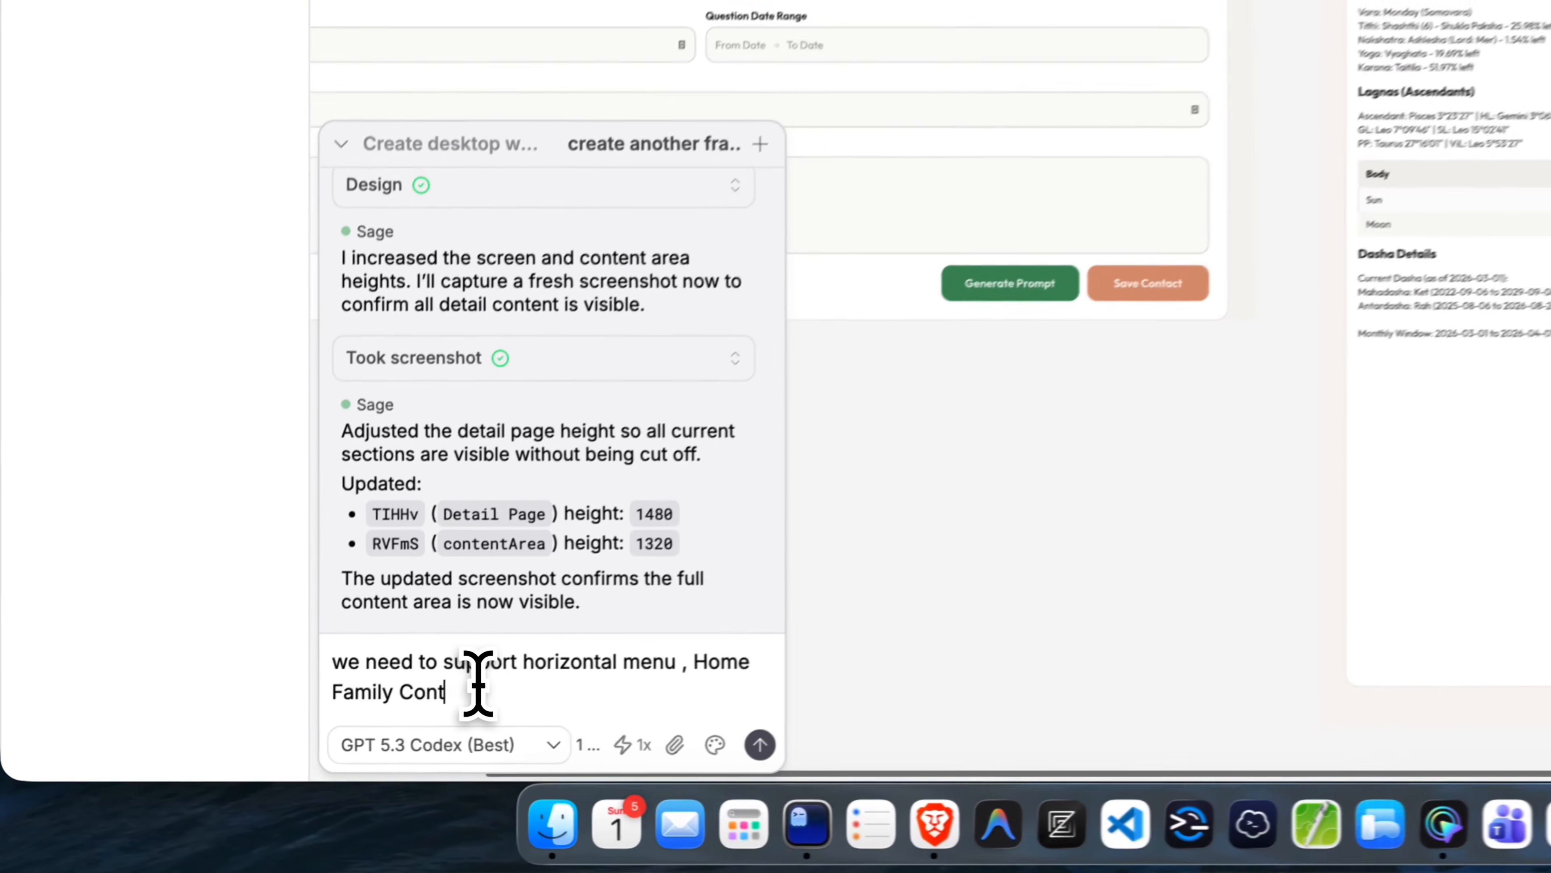
pyautogui.write('ts ')
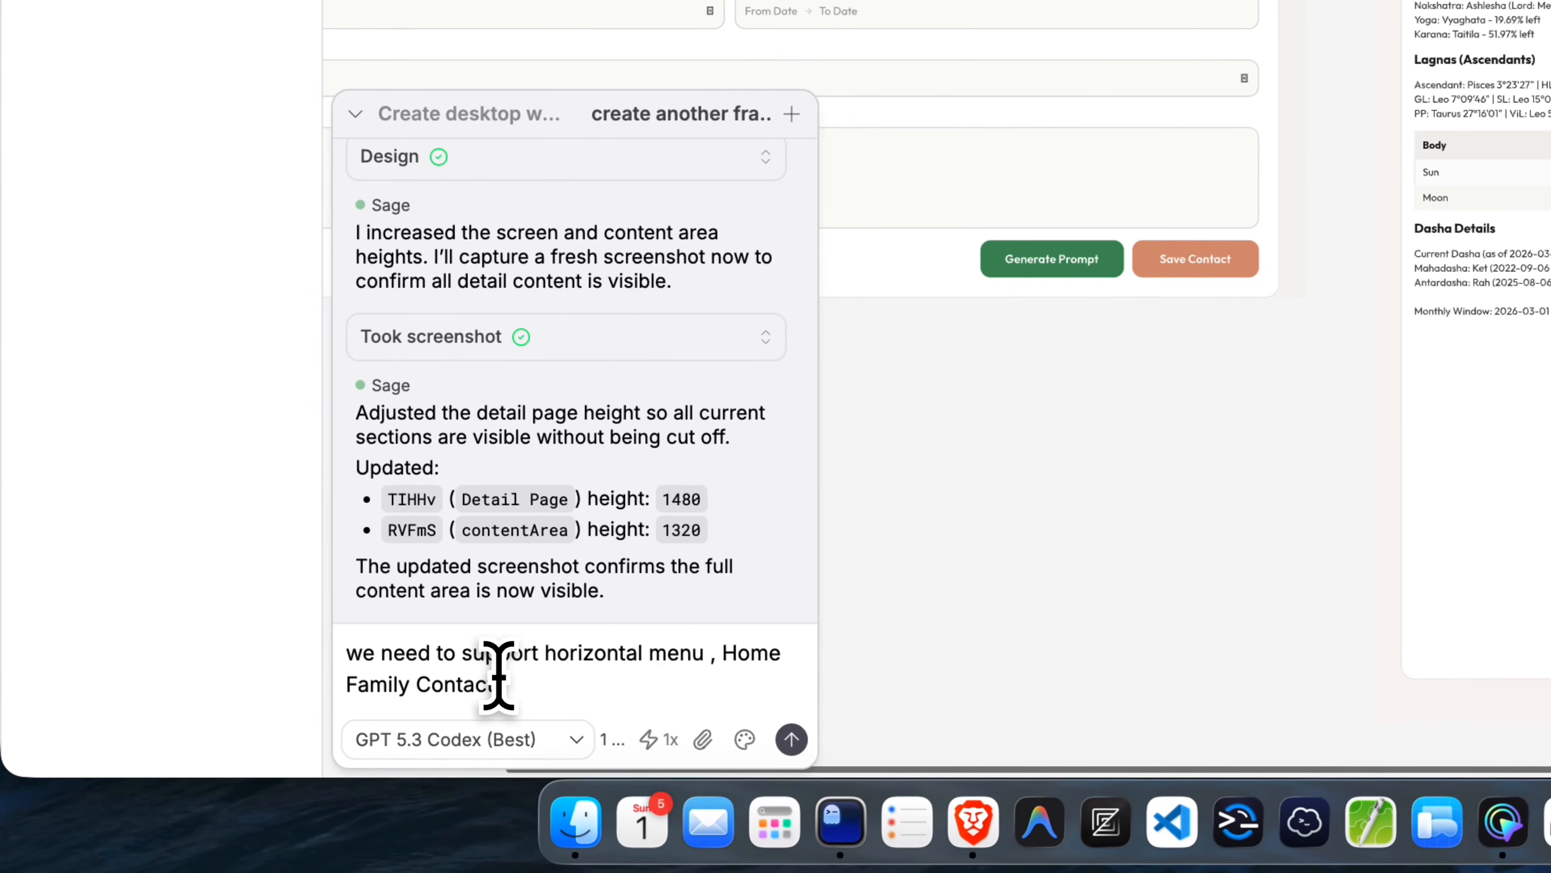
pyautogui.write("now, it's missing and")
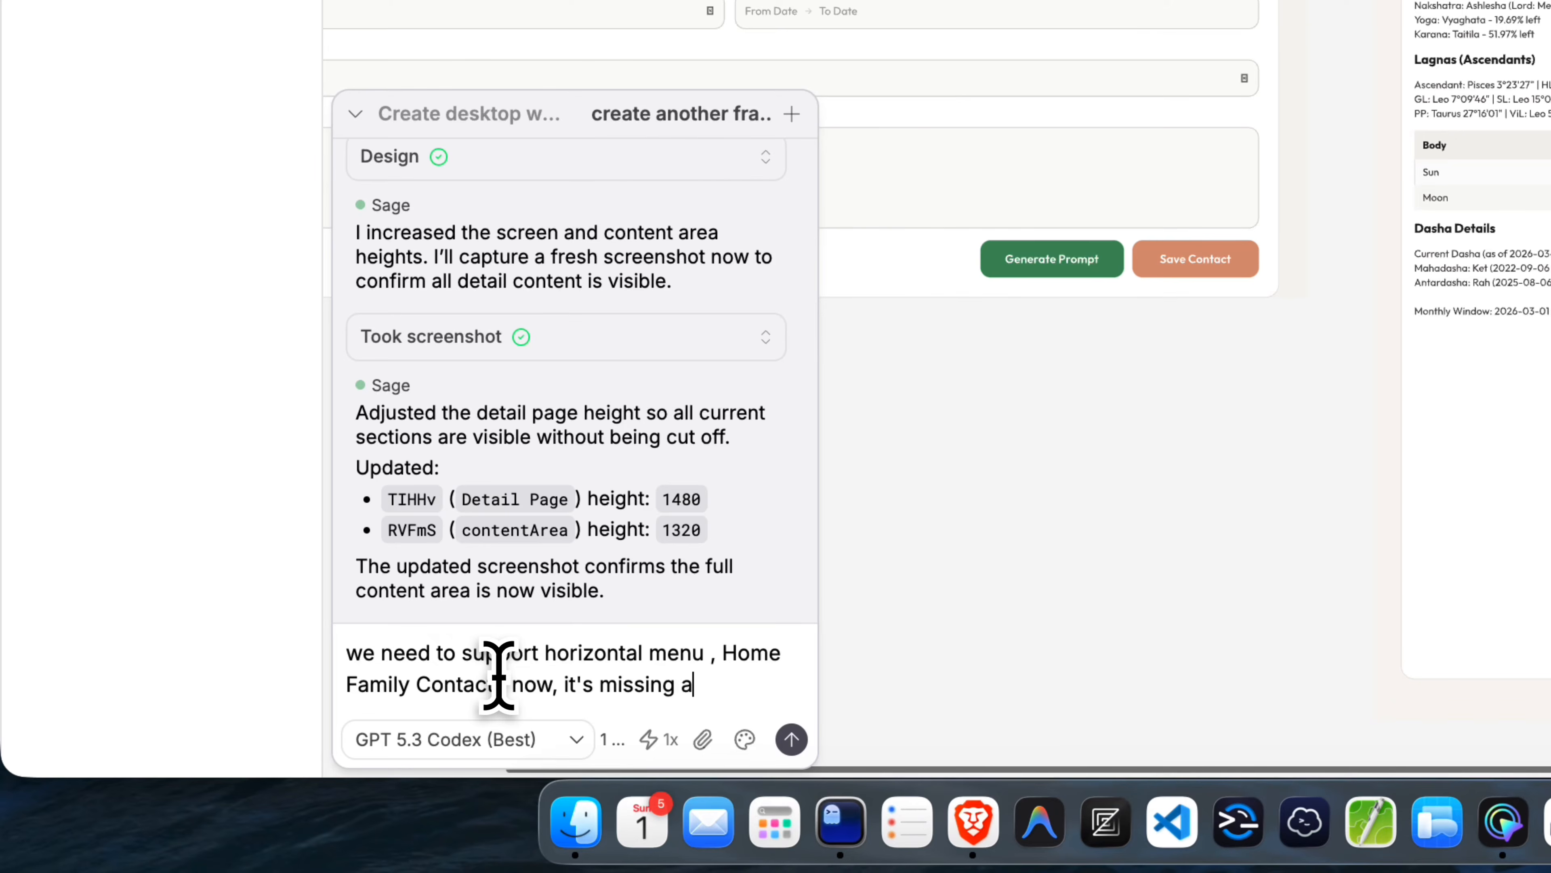
pyautogui.press('BackSpace')
pyautogui.press('BackSpace')
pyautogui.press('BackSpace')
pyautogui.press('Return')
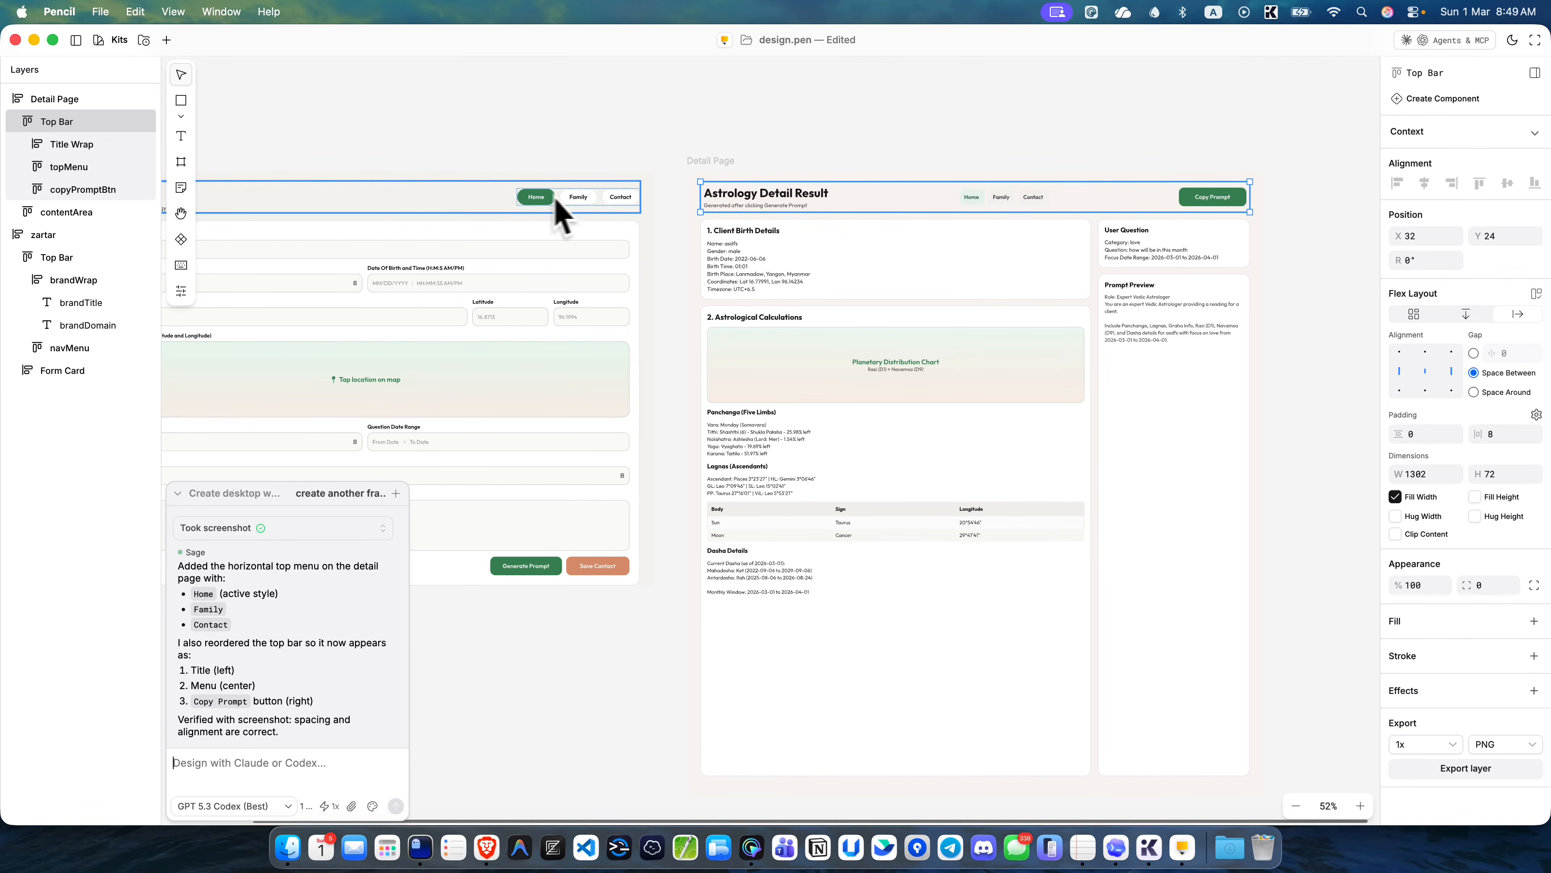
# - With both frames' Top Bars selected, ask the AI chat to make the horizontal menu the same in the zartar and Detail page frames
pyautogui.keyDown('shift'); pyautogui.click(374, 203); pyautogui.keyUp('shift')
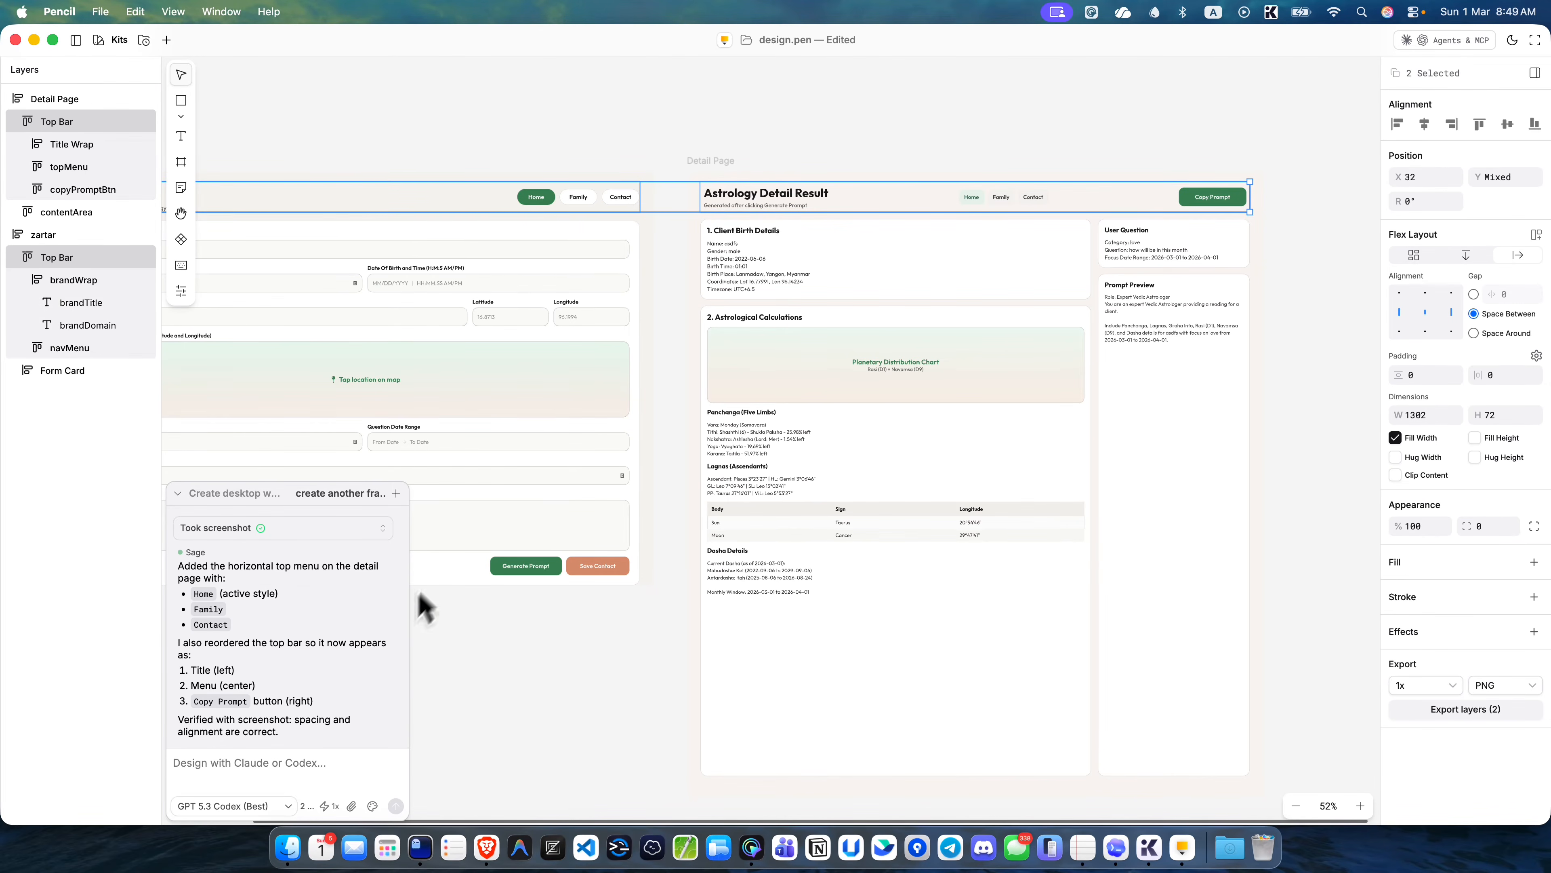
pyautogui.hscroll(-3, 490, 565)
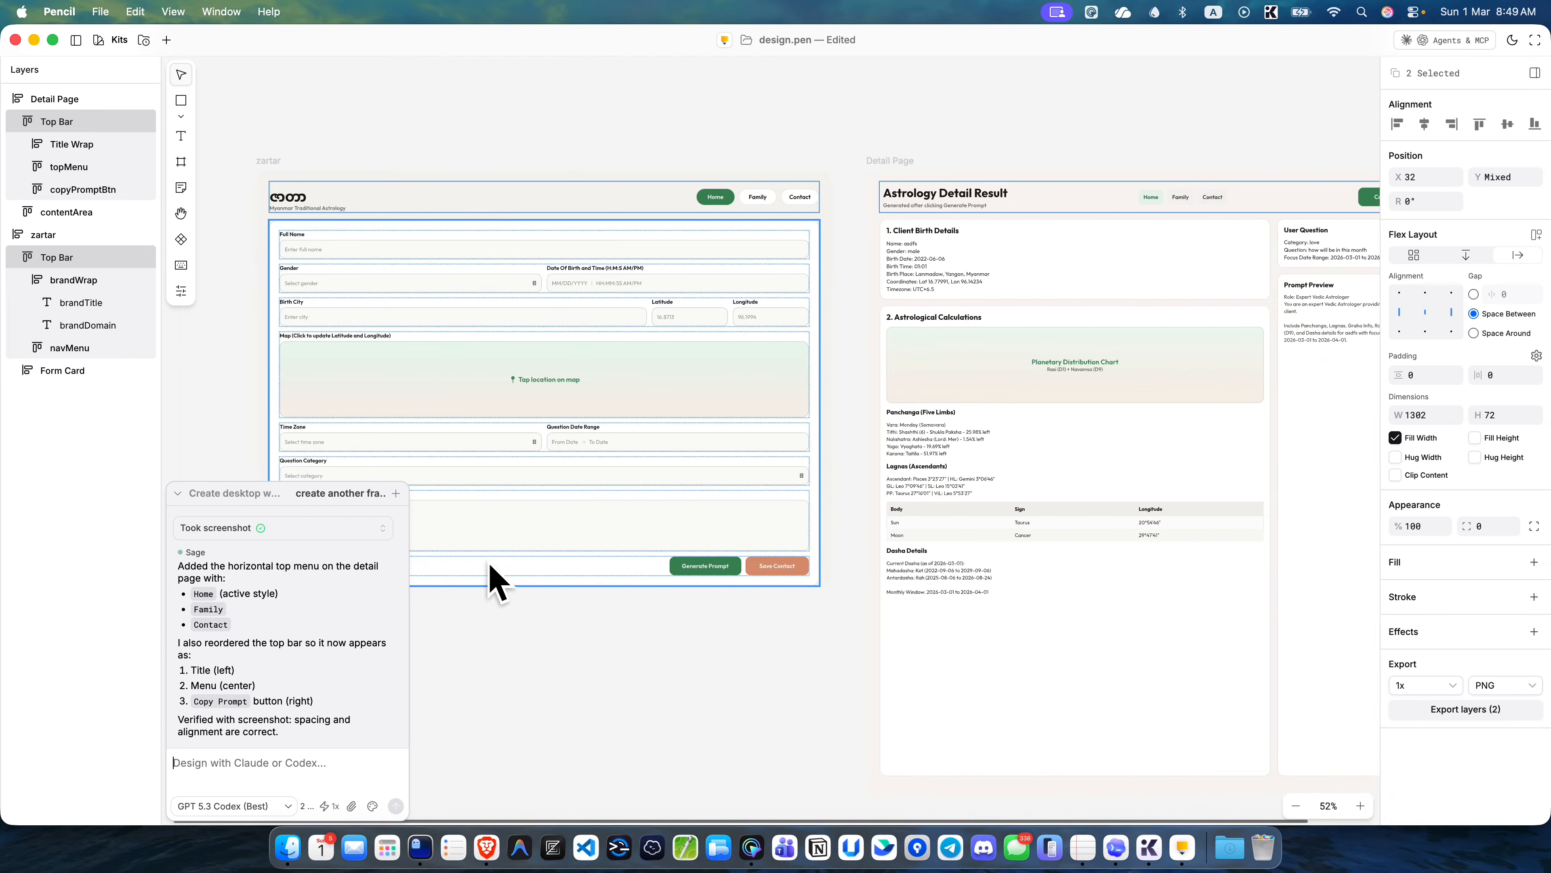
pyautogui.write('zart')
pyautogui.write('ar frame and Detai')
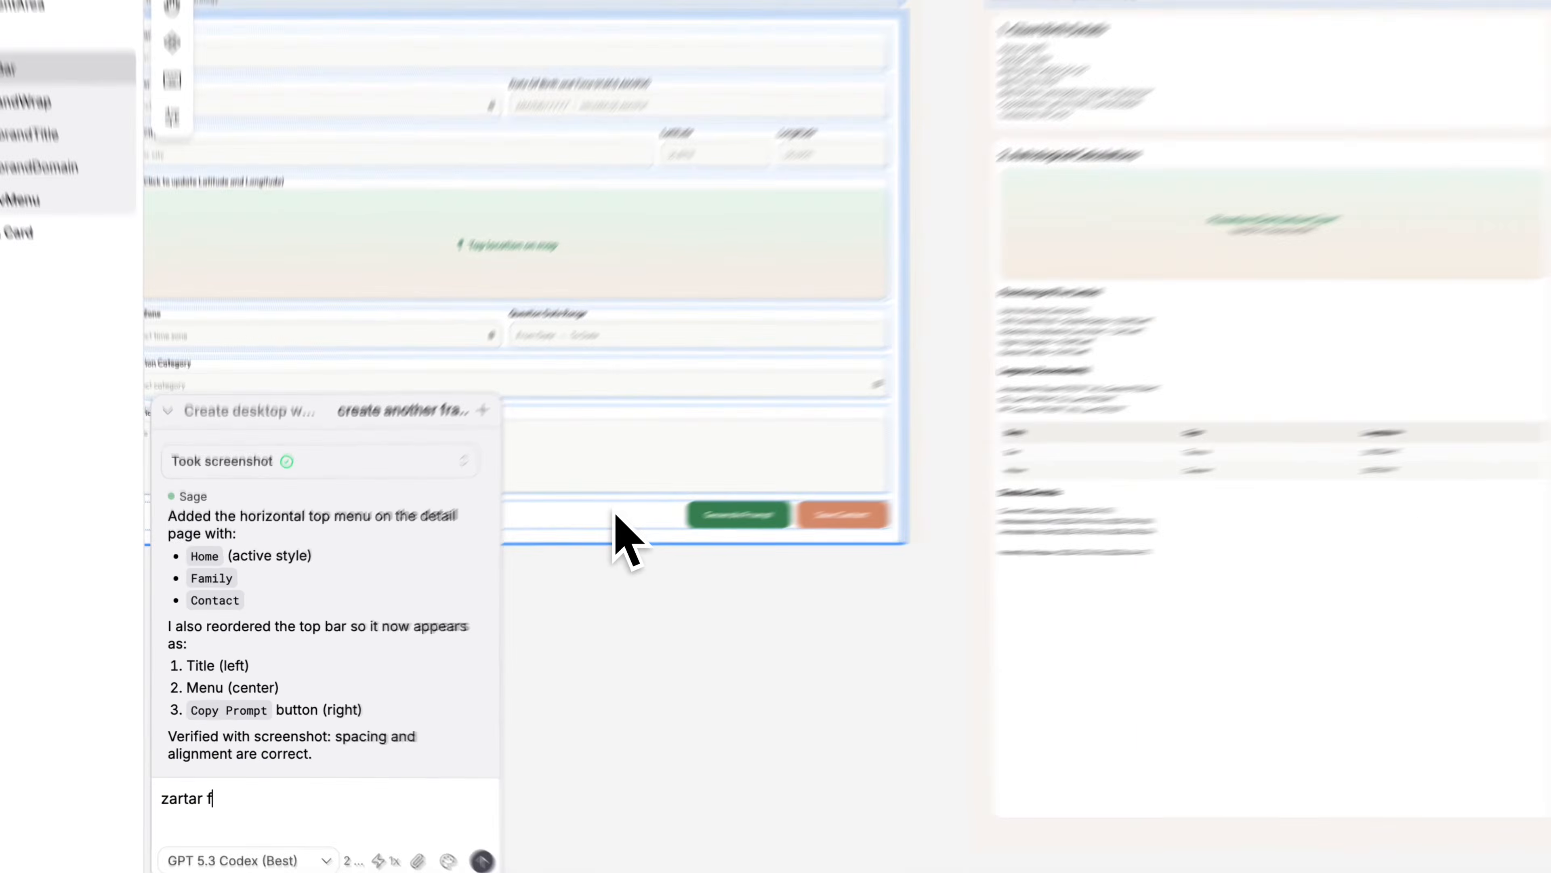
pyautogui.write('l page')
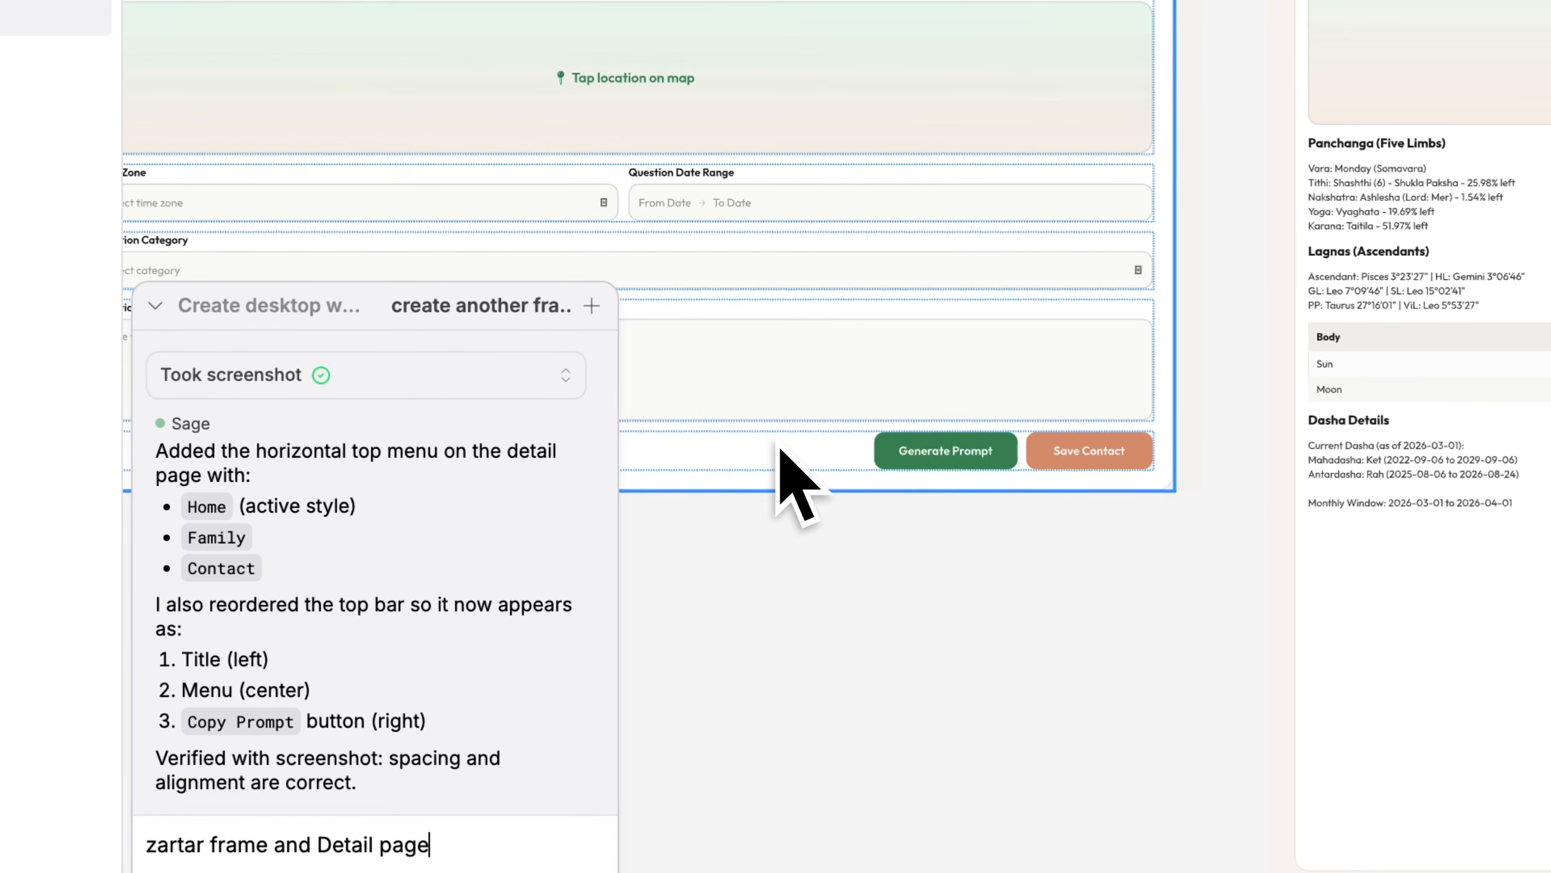
pyautogui.write(' frame , horizo')
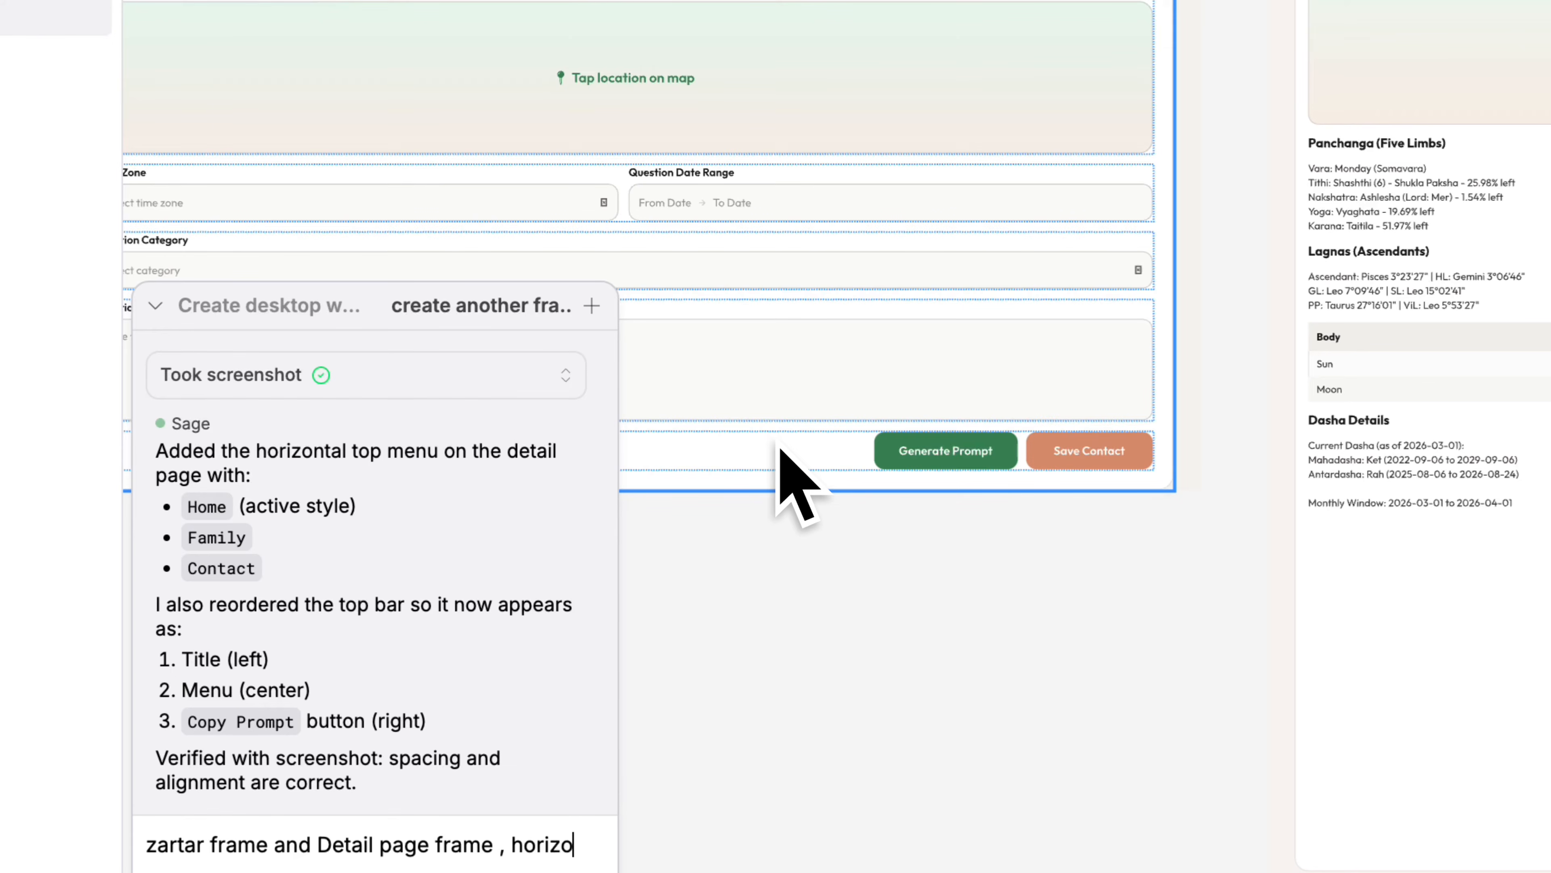
pyautogui.write('ntal')
pyautogui.write('ed to make same')
pyautogui.press('Return')
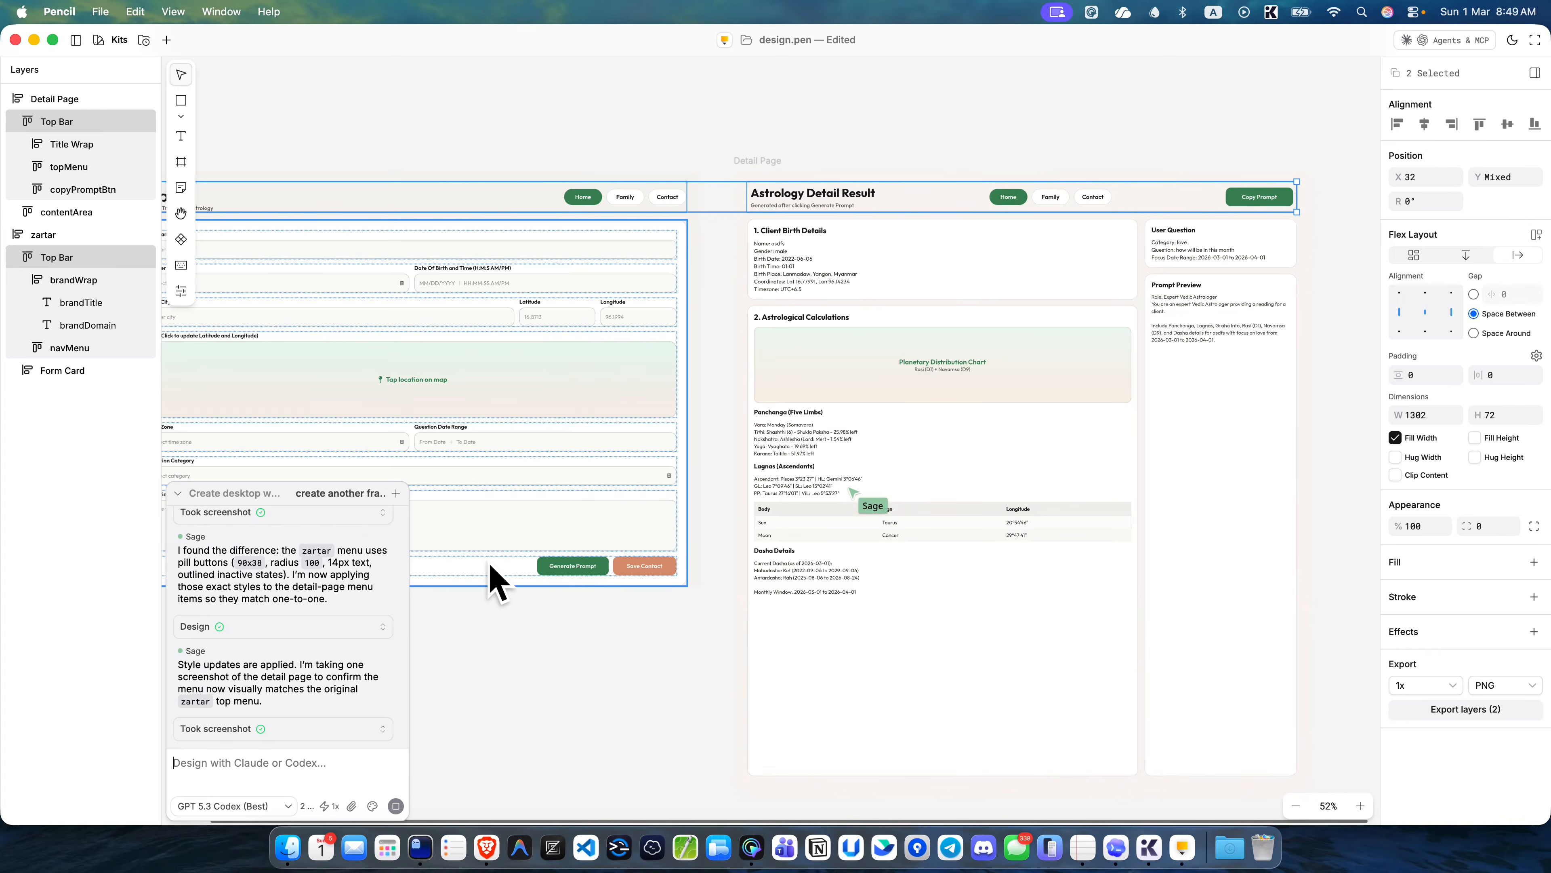
# - Ask the AI chat to right-align the Detail page menu and move Copy Prompt between User Question and Prompt Preview, off the menu level
pyautogui.write('why ')
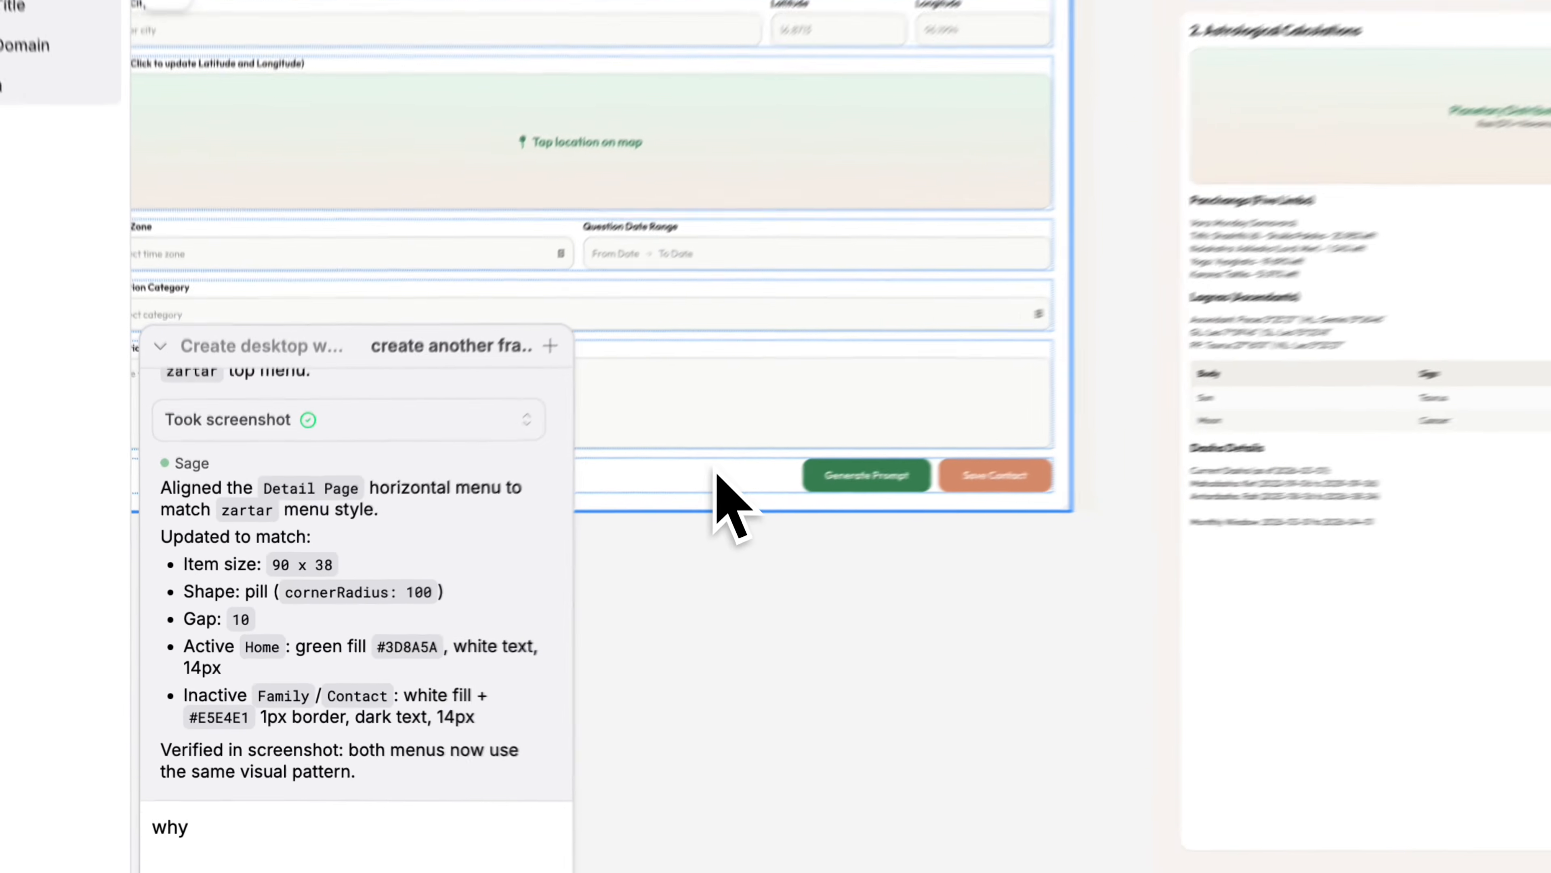
pyautogui.write('first ')
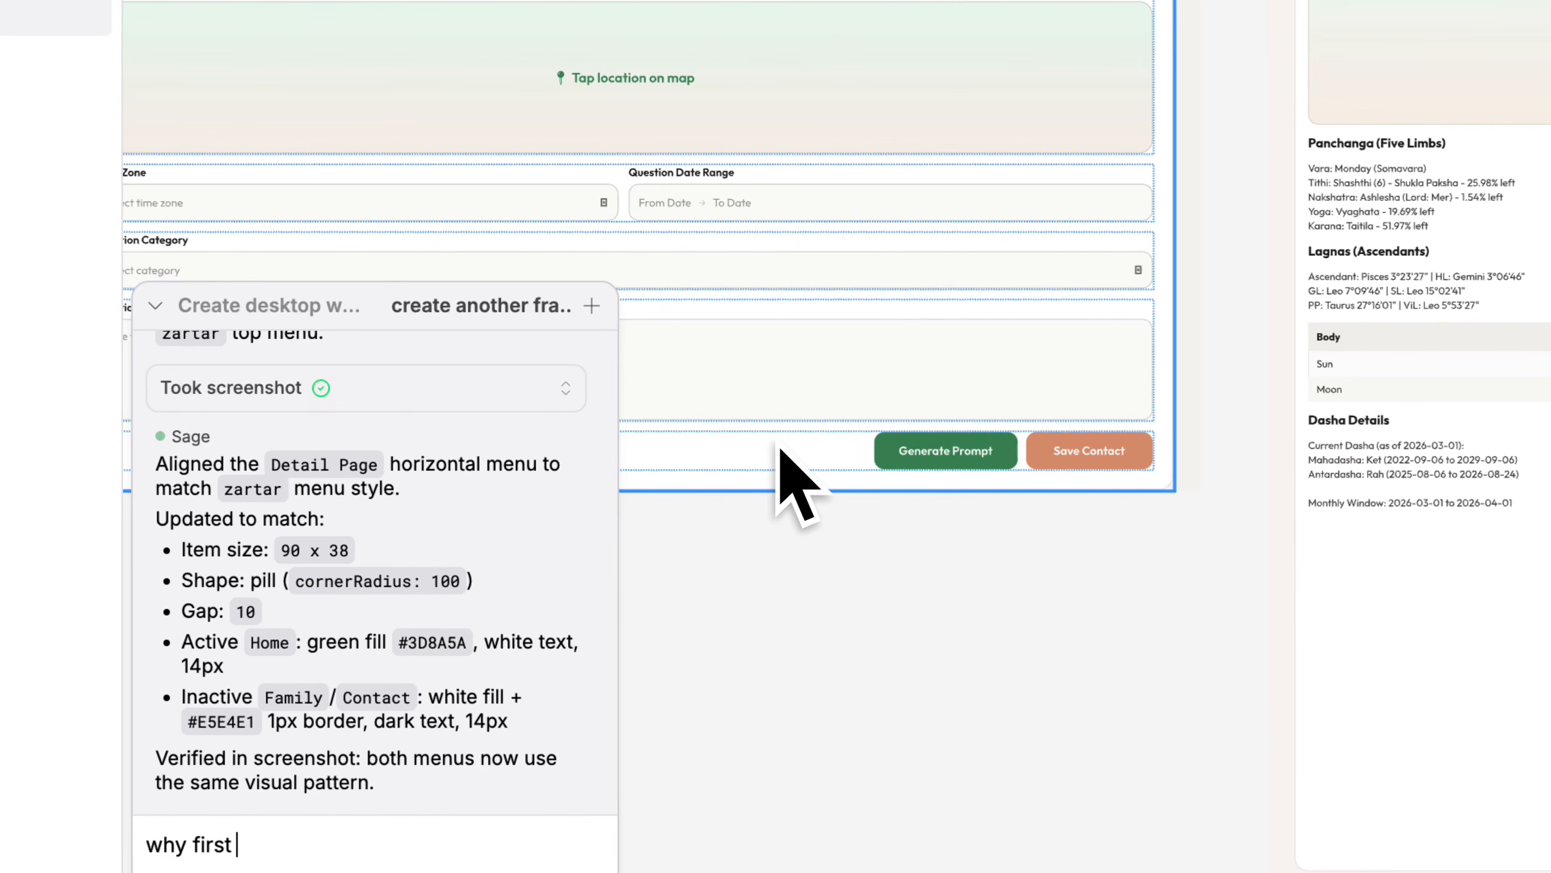
pyautogui.write('frame menu is right align ?')
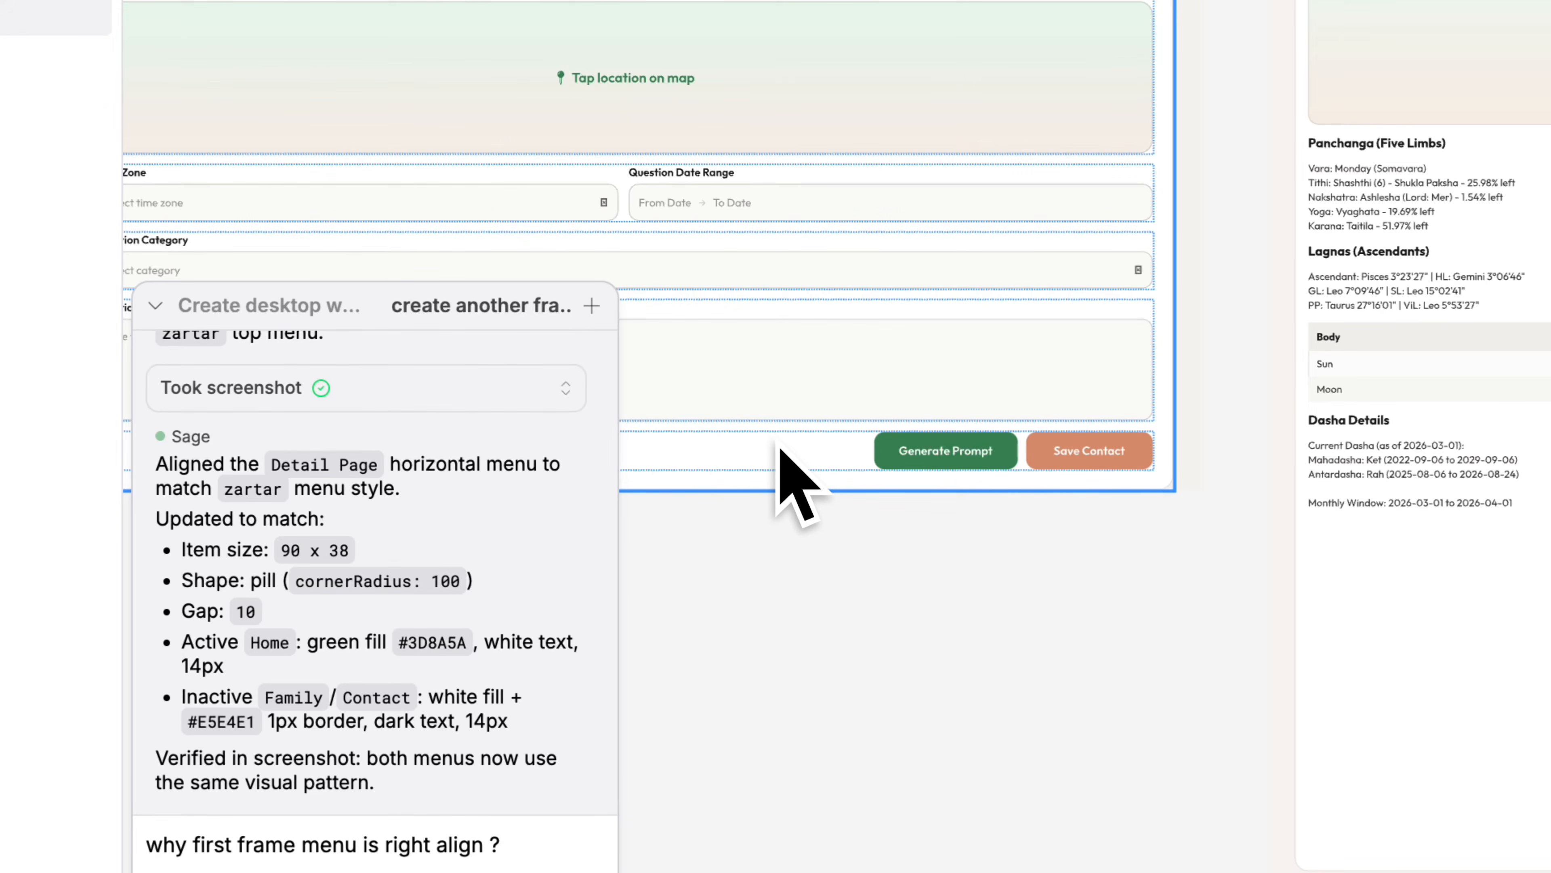
pyautogui.write('ail pa')
pyautogui.write('bu')
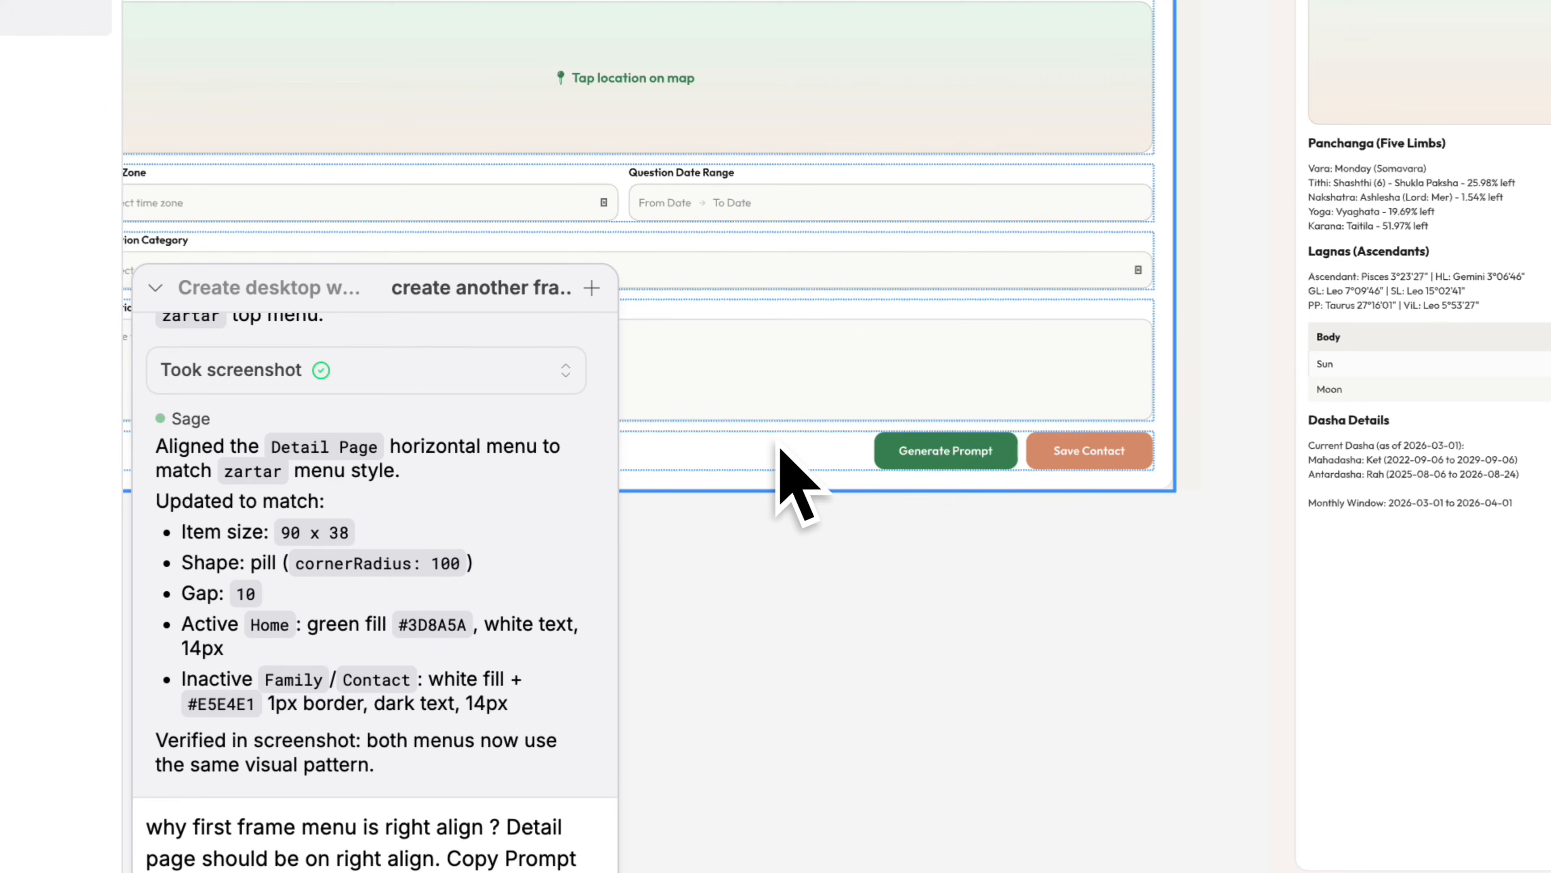
pyautogui.write('ompt')
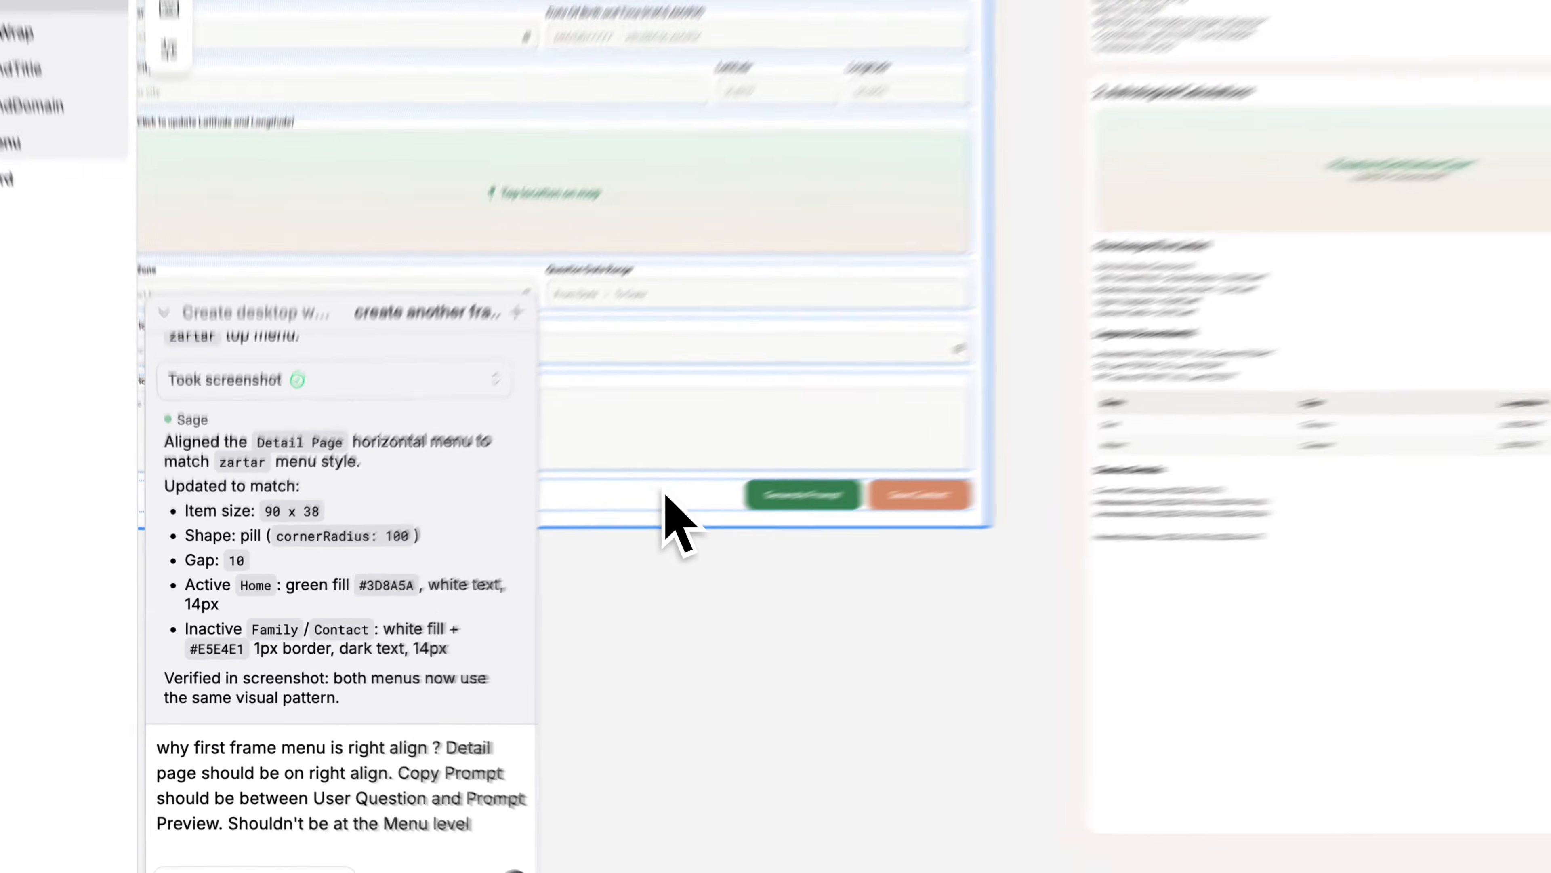
pyautogui.press('Return')
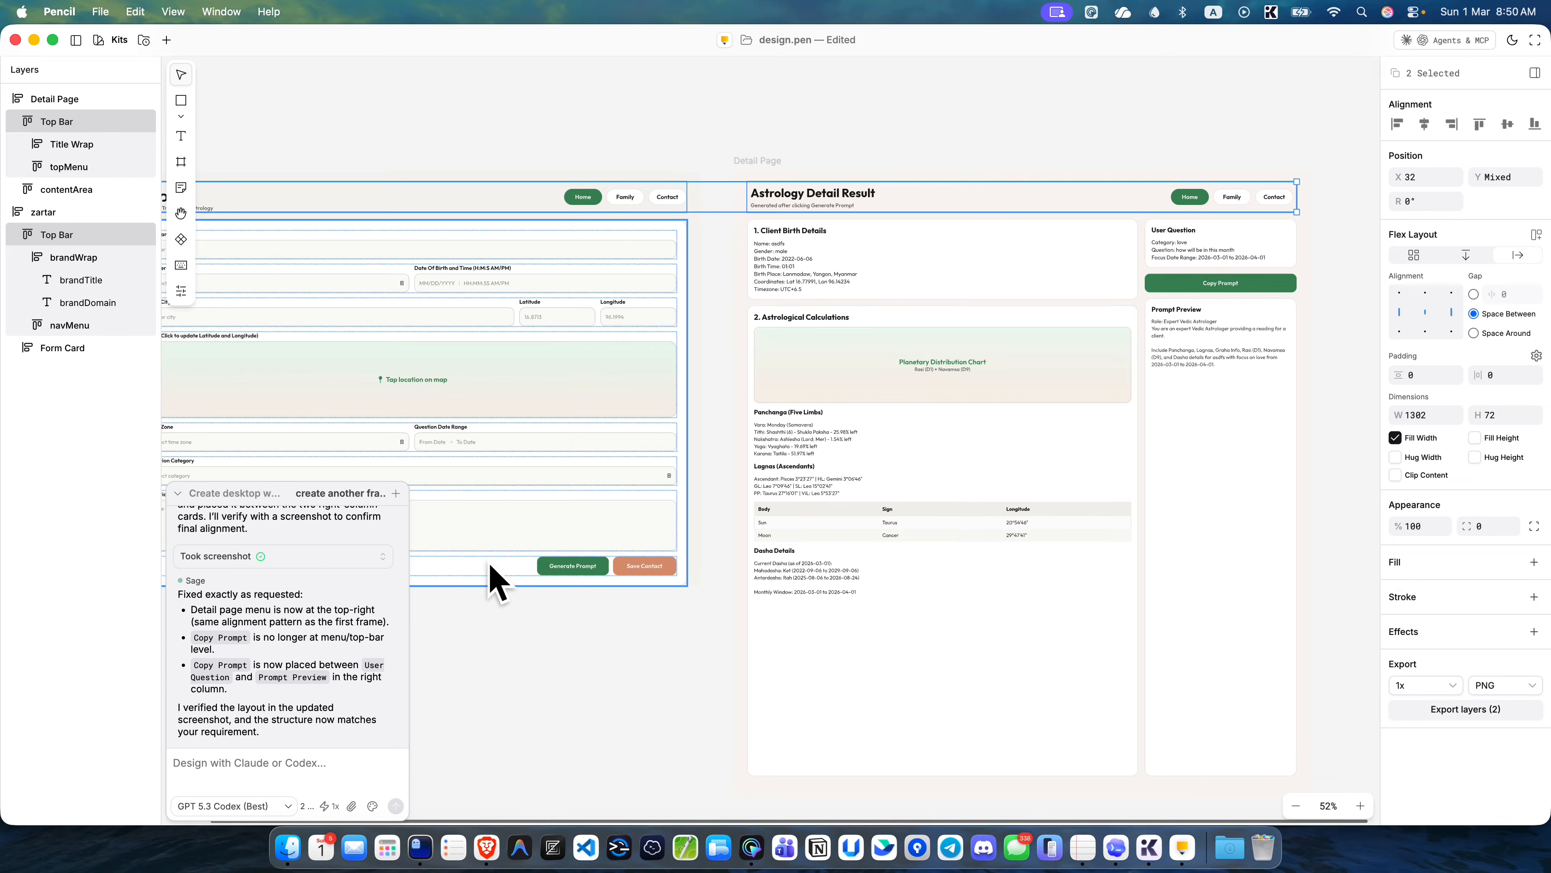
# - Inspect the Home and Family items of the Detail Page menu, including the stroke colour of the Family item
pyautogui.click(1197, 94)
pyautogui.click(1177, 203)
pyautogui.click(1188, 203)
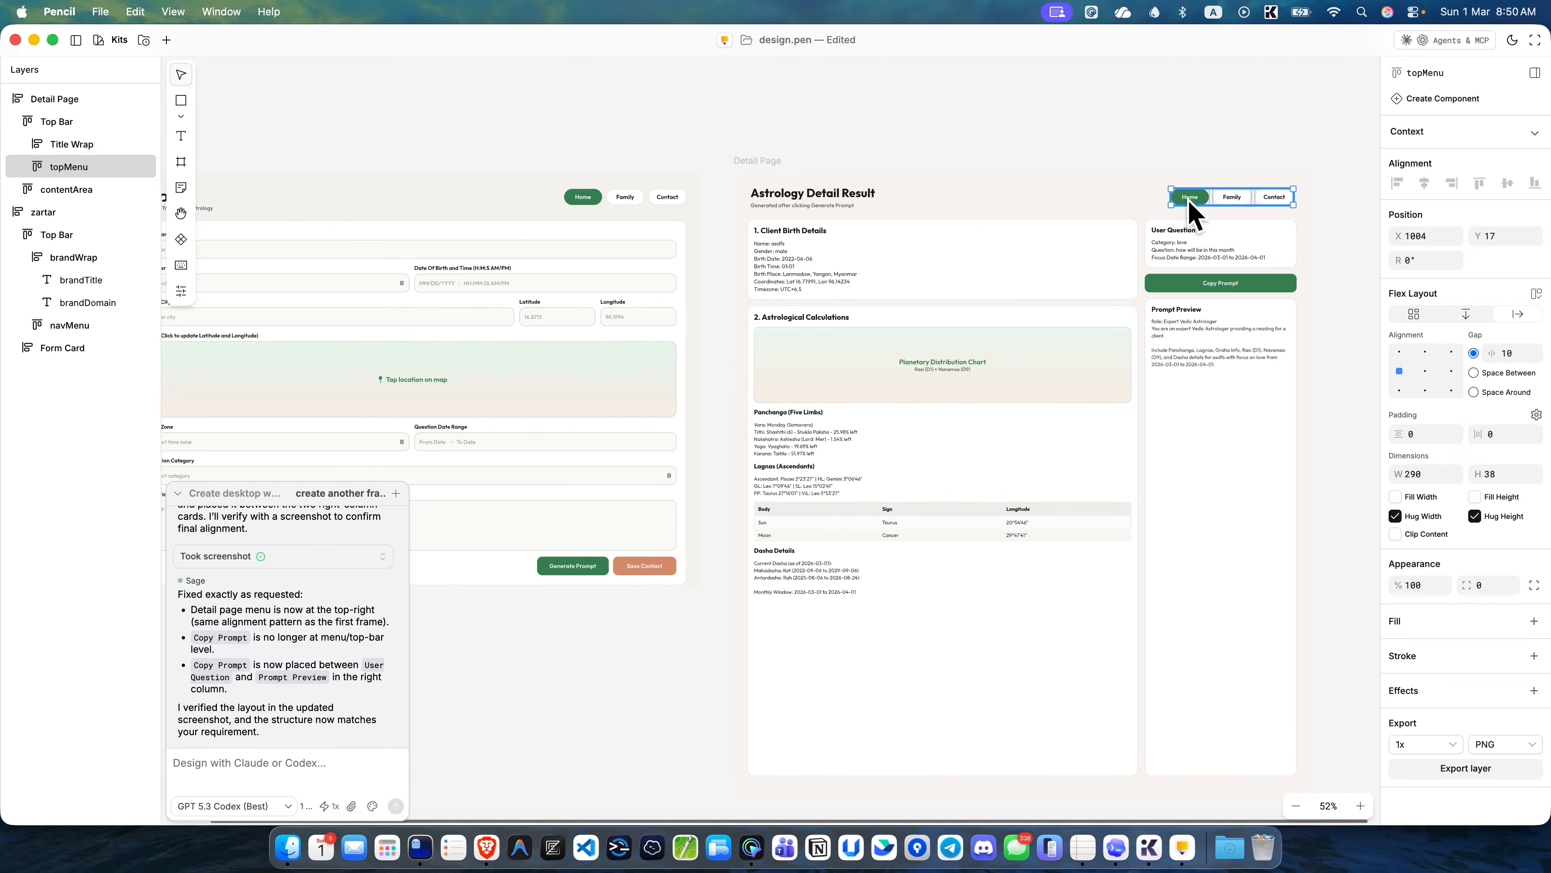
pyautogui.click(1189, 200)
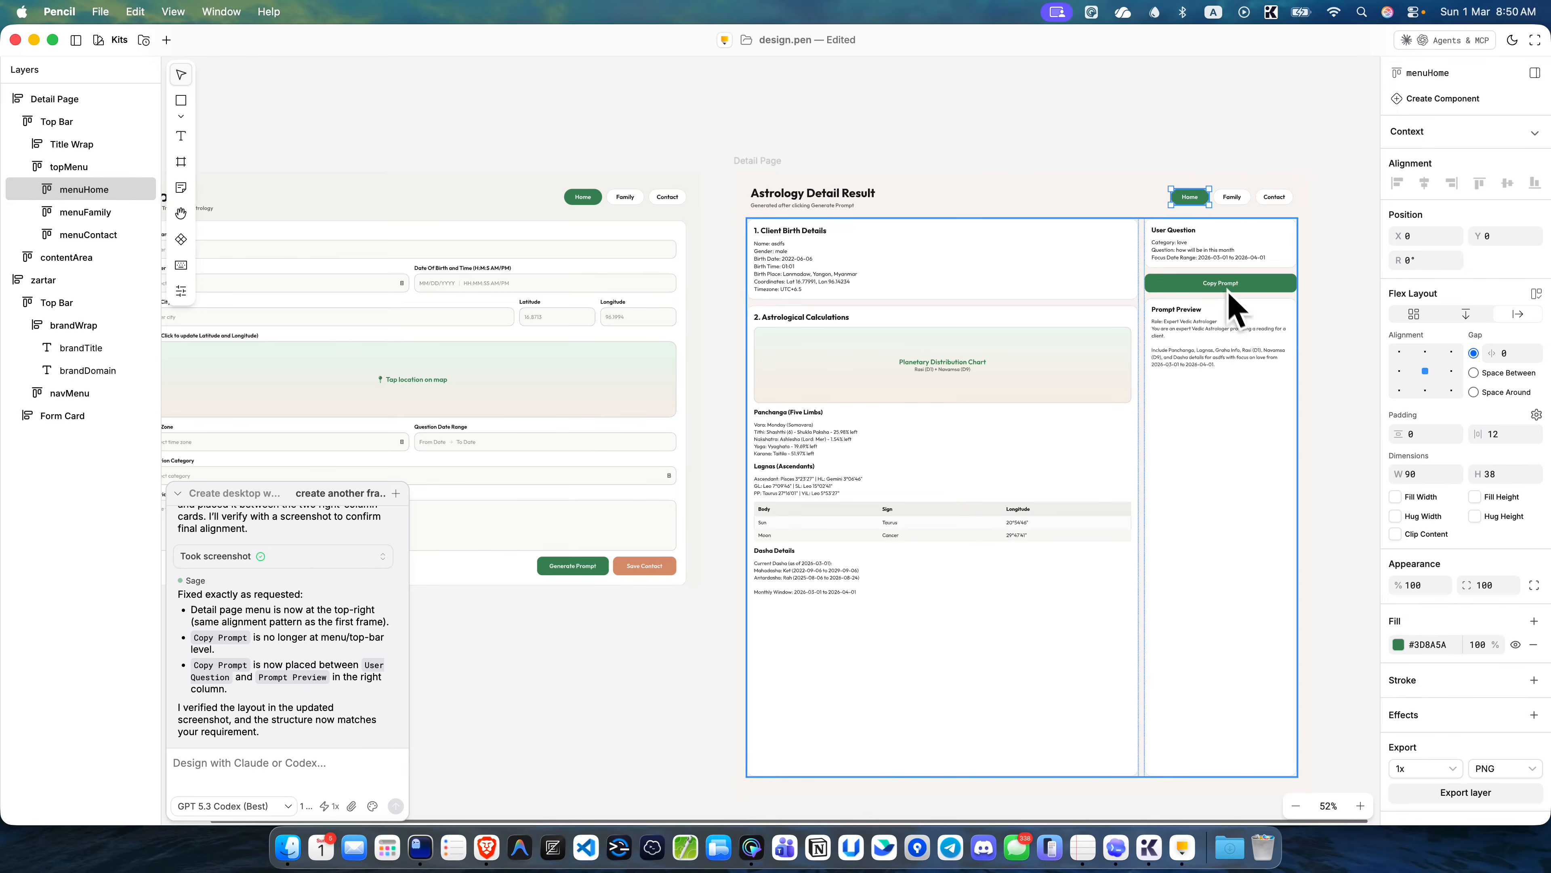
pyautogui.click(1240, 200)
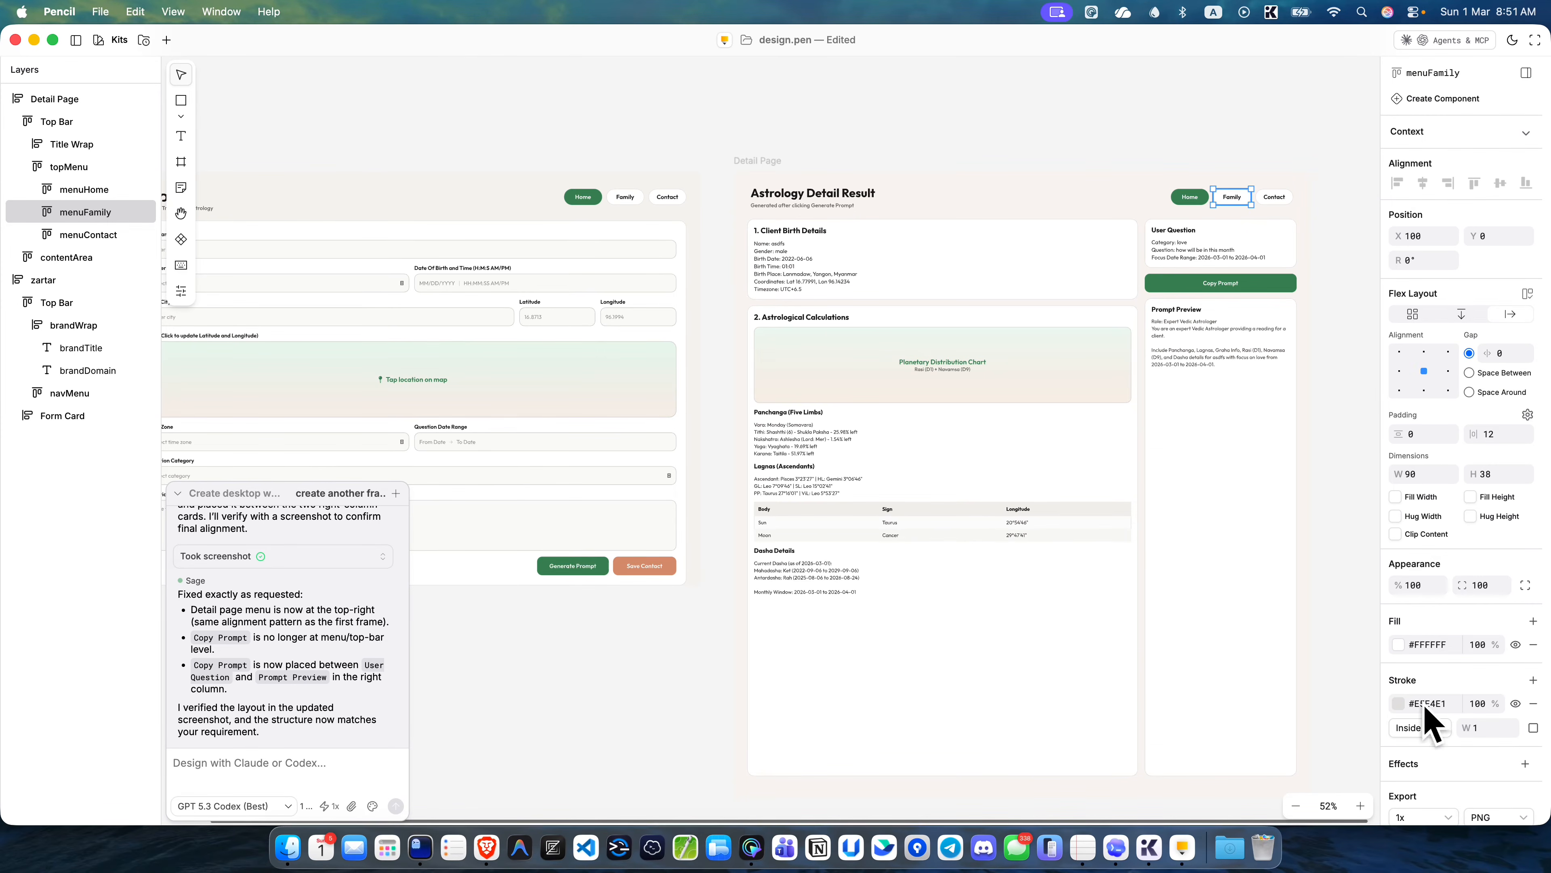
pyautogui.scroll(-1, 1449, 675)
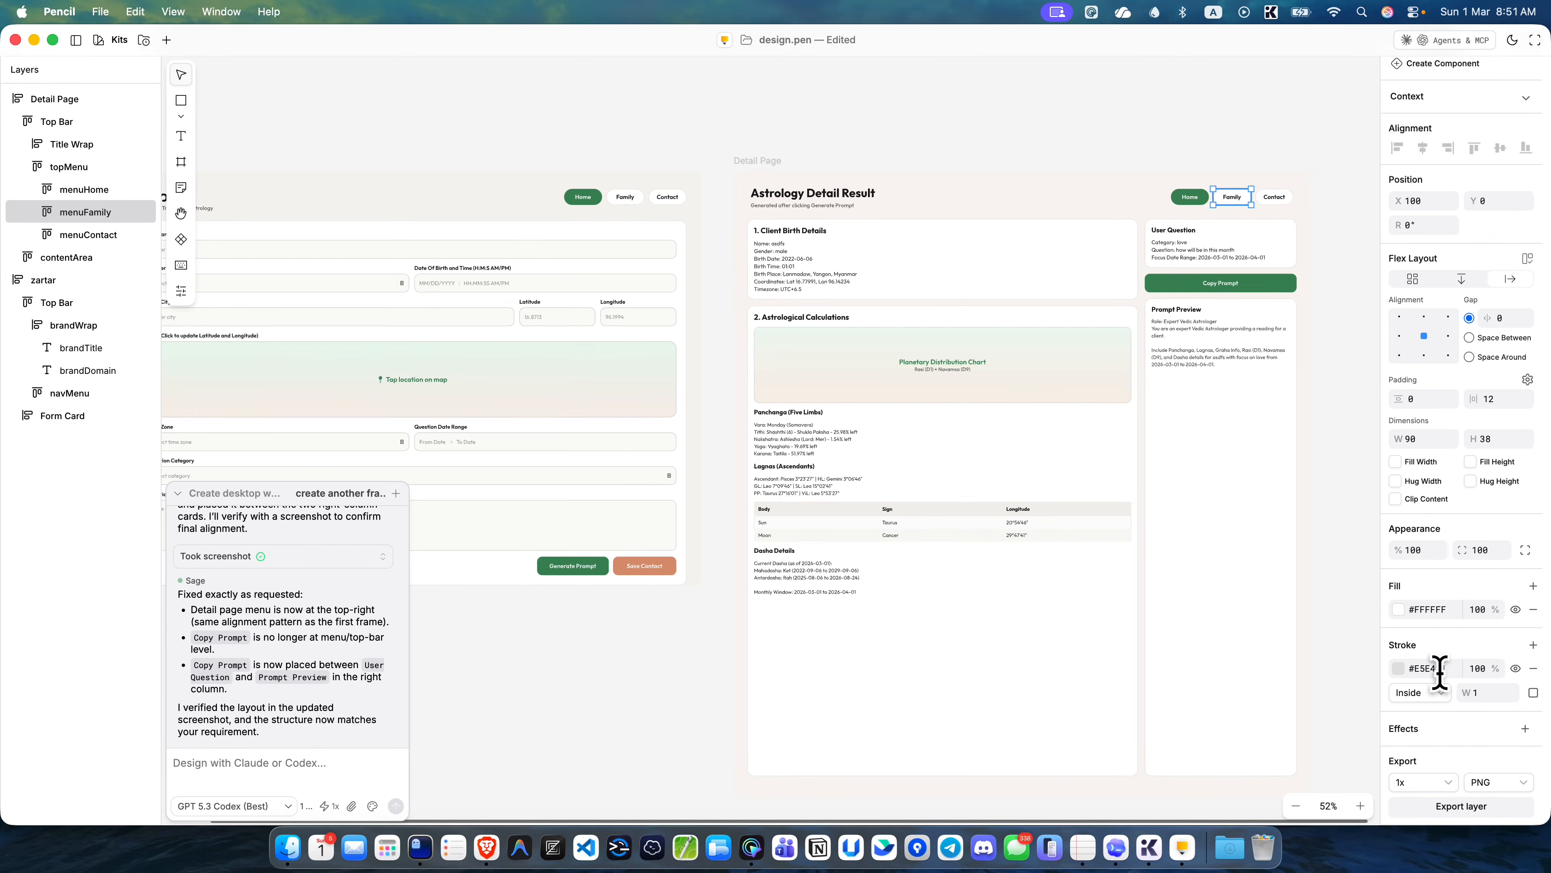
pyautogui.click(1435, 663)
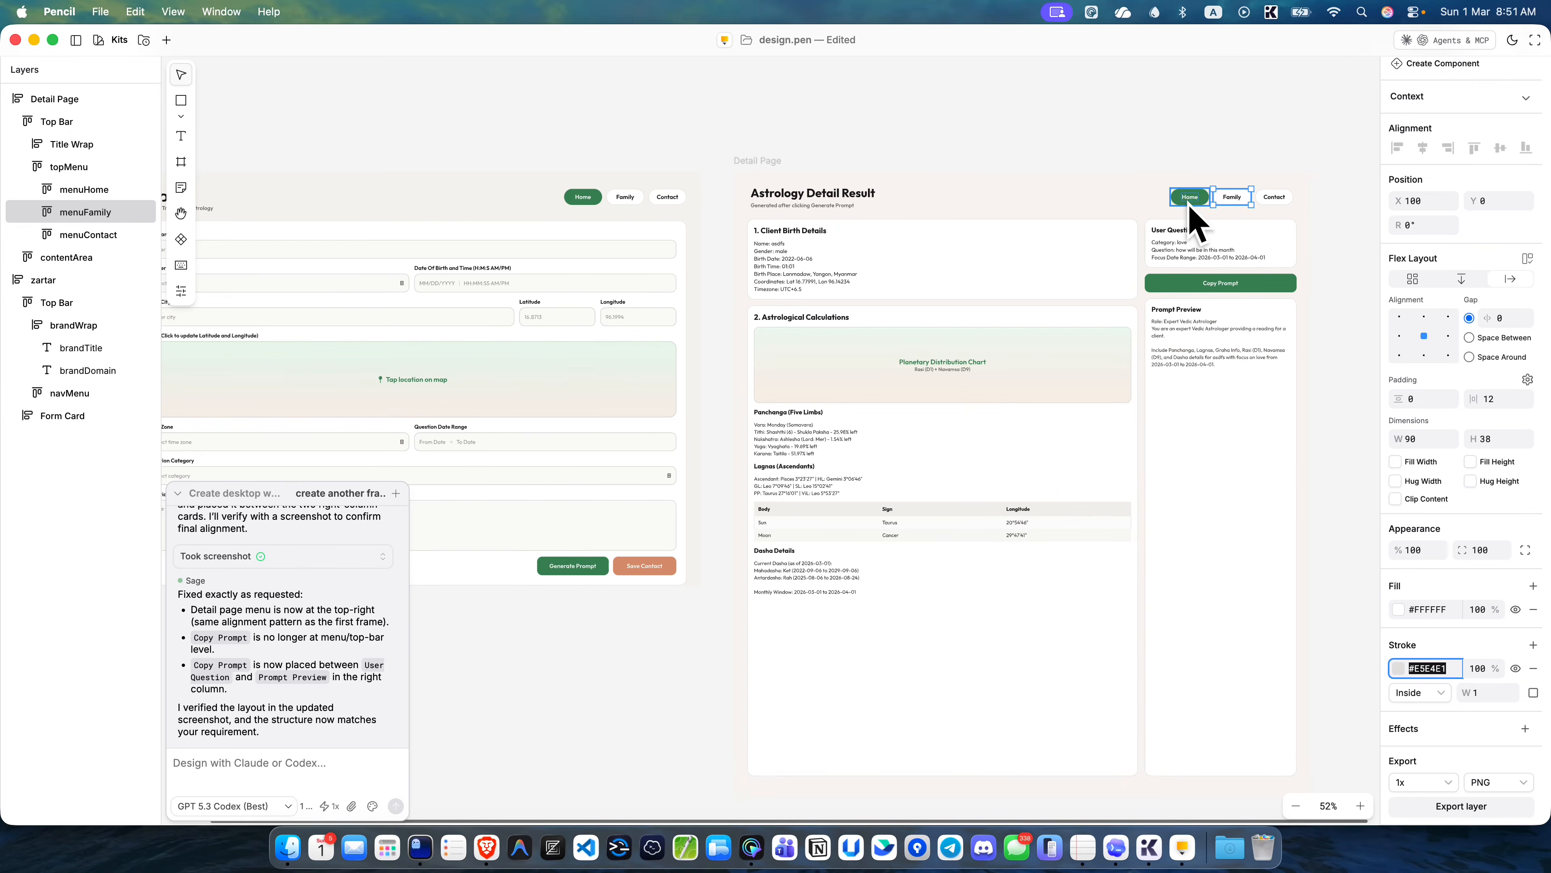
# - Give the Detail Page menu's Home item a #fff fill and add a stroke coloured #e5e4e1
pyautogui.click(1190, 202)
pyautogui.click(1432, 643)
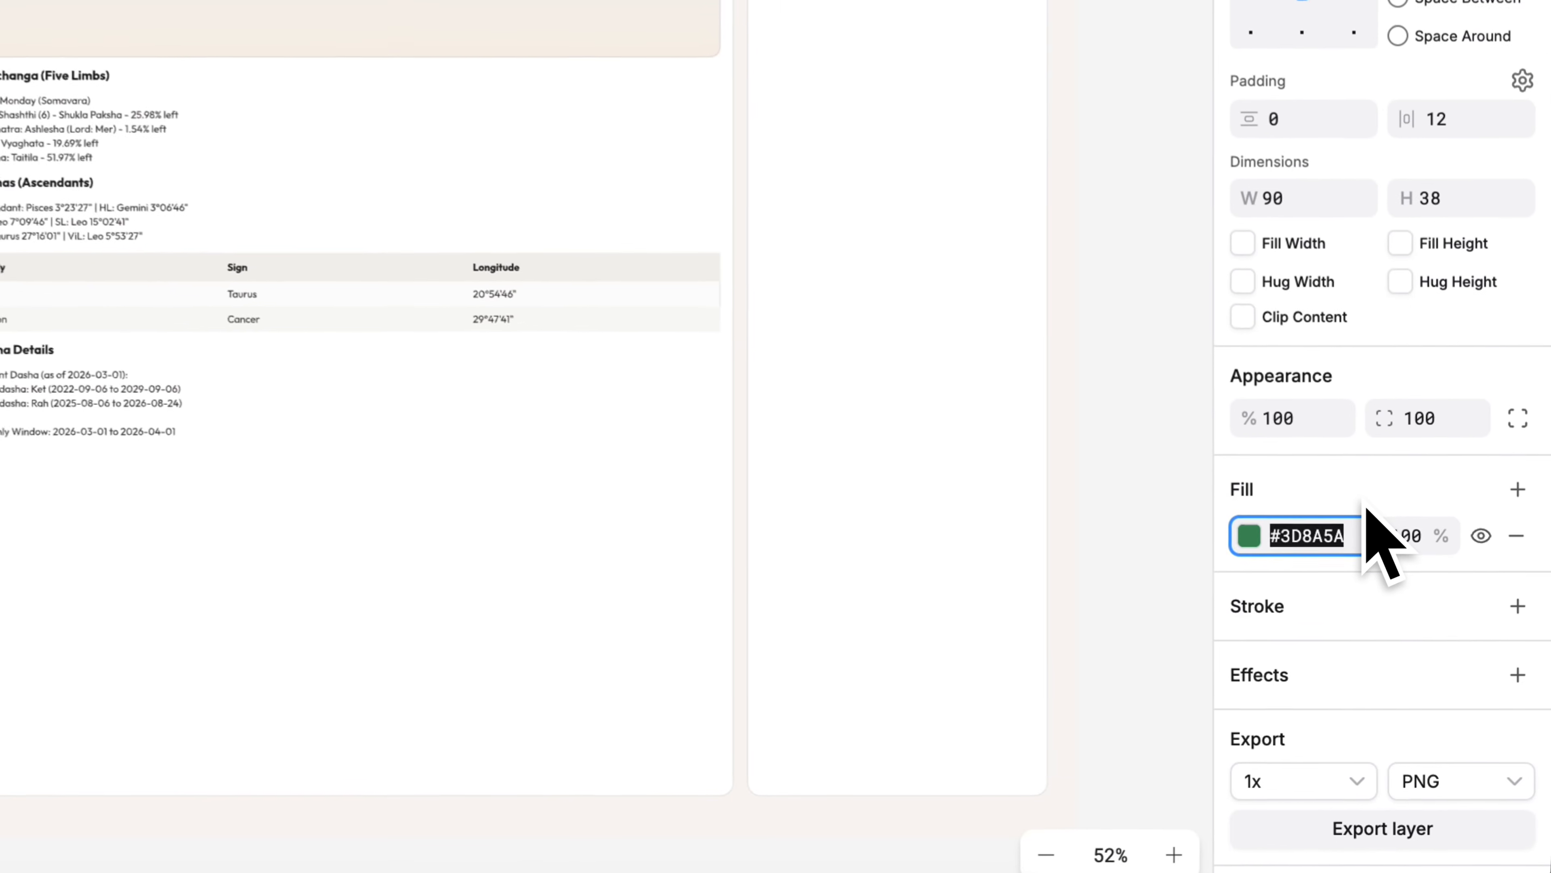
pyautogui.write('#fff')
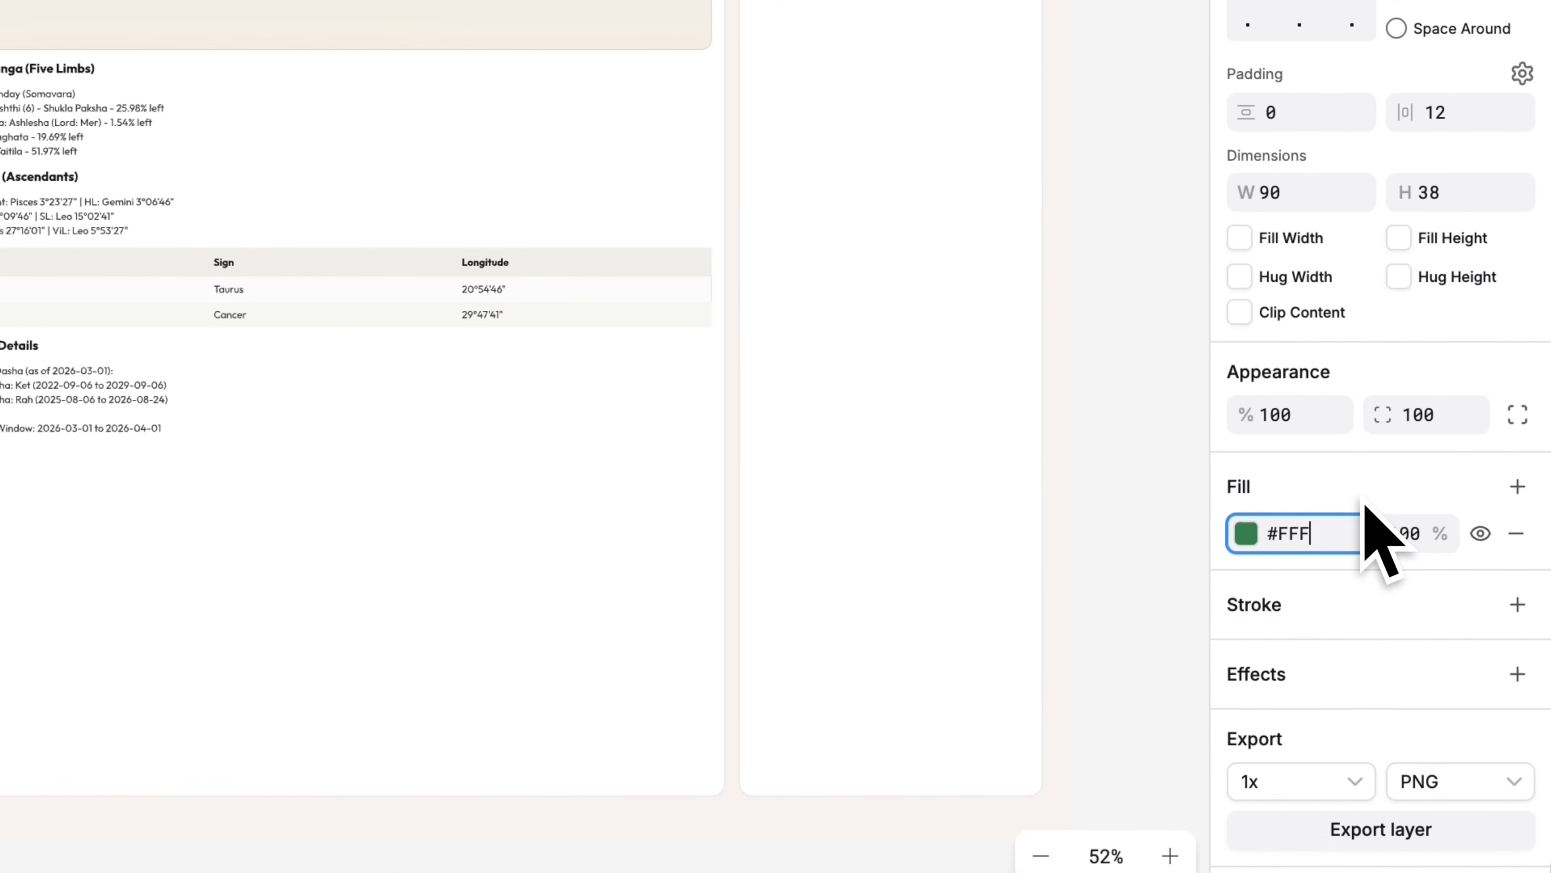
pyautogui.press('Return')
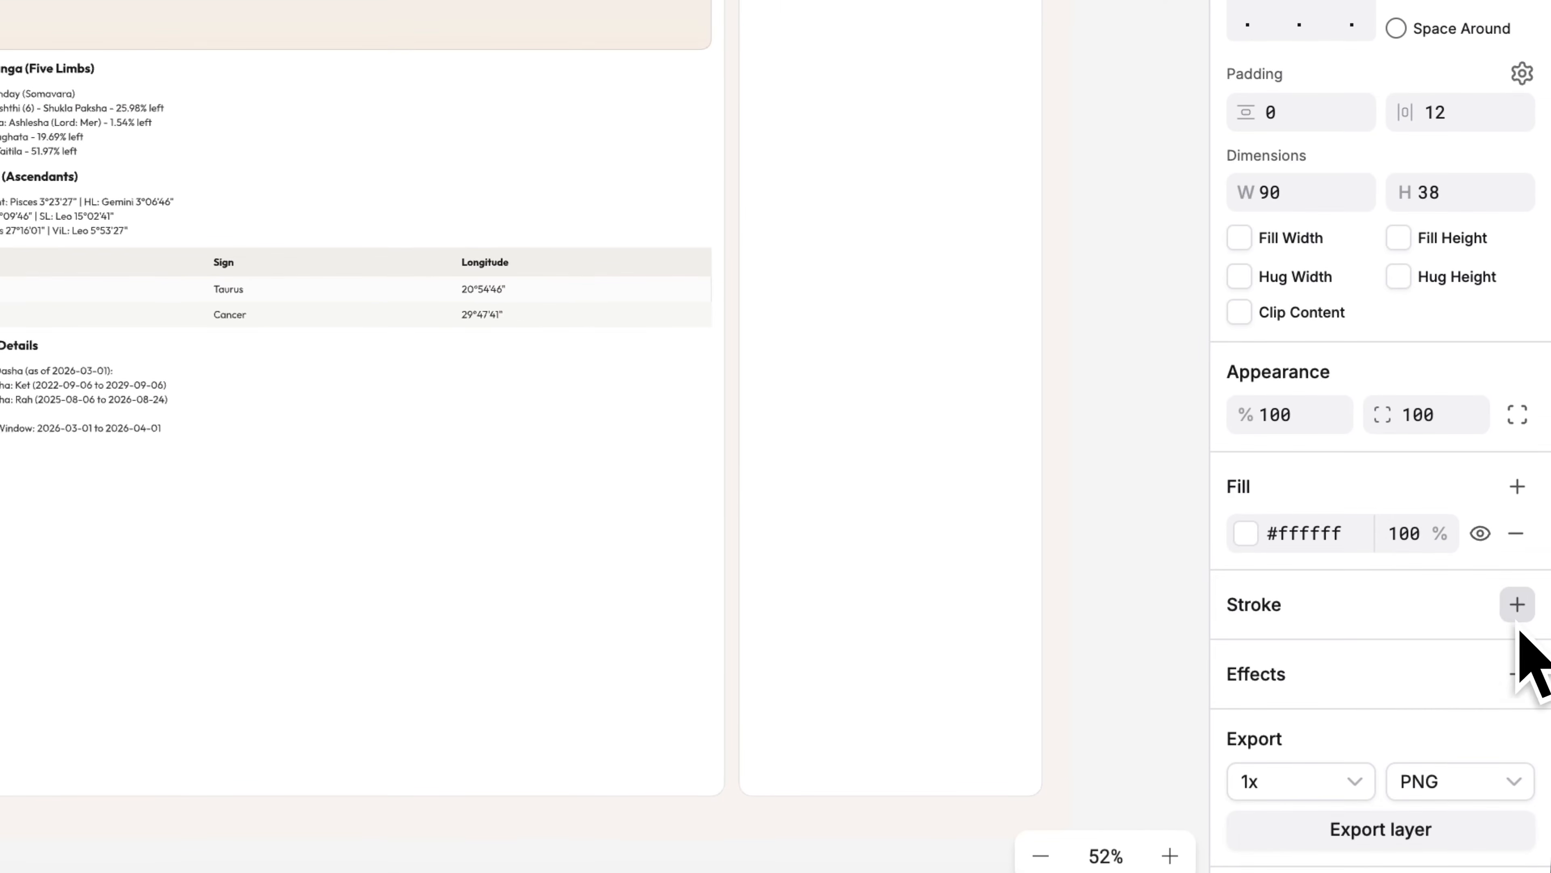
pyautogui.click(1518, 605)
pyautogui.click(1319, 649)
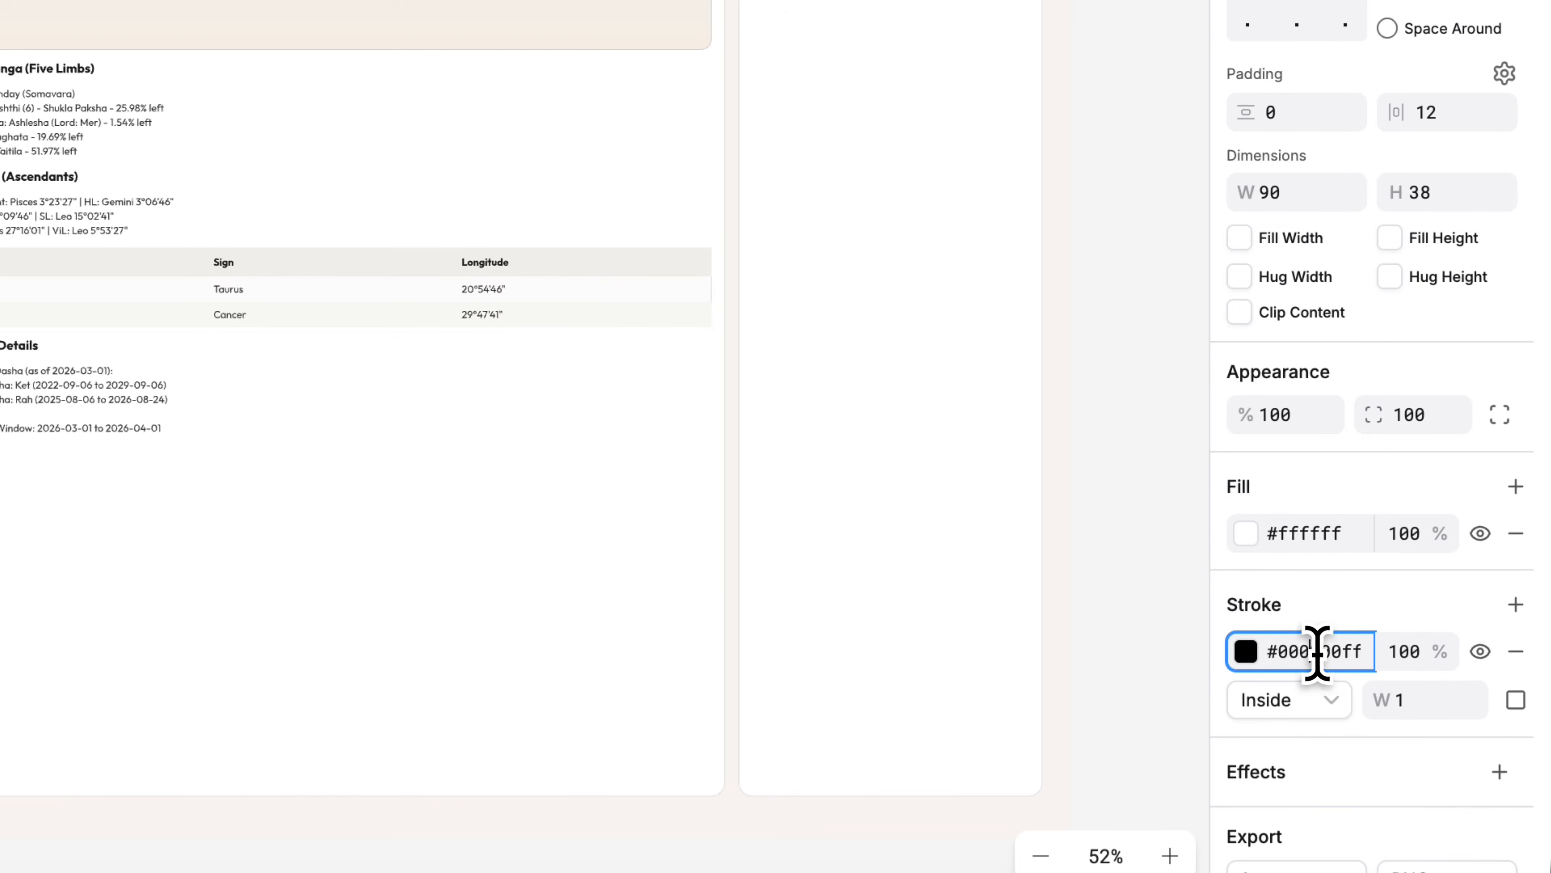
pyautogui.write('F5e4e1')
pyautogui.press('Return')
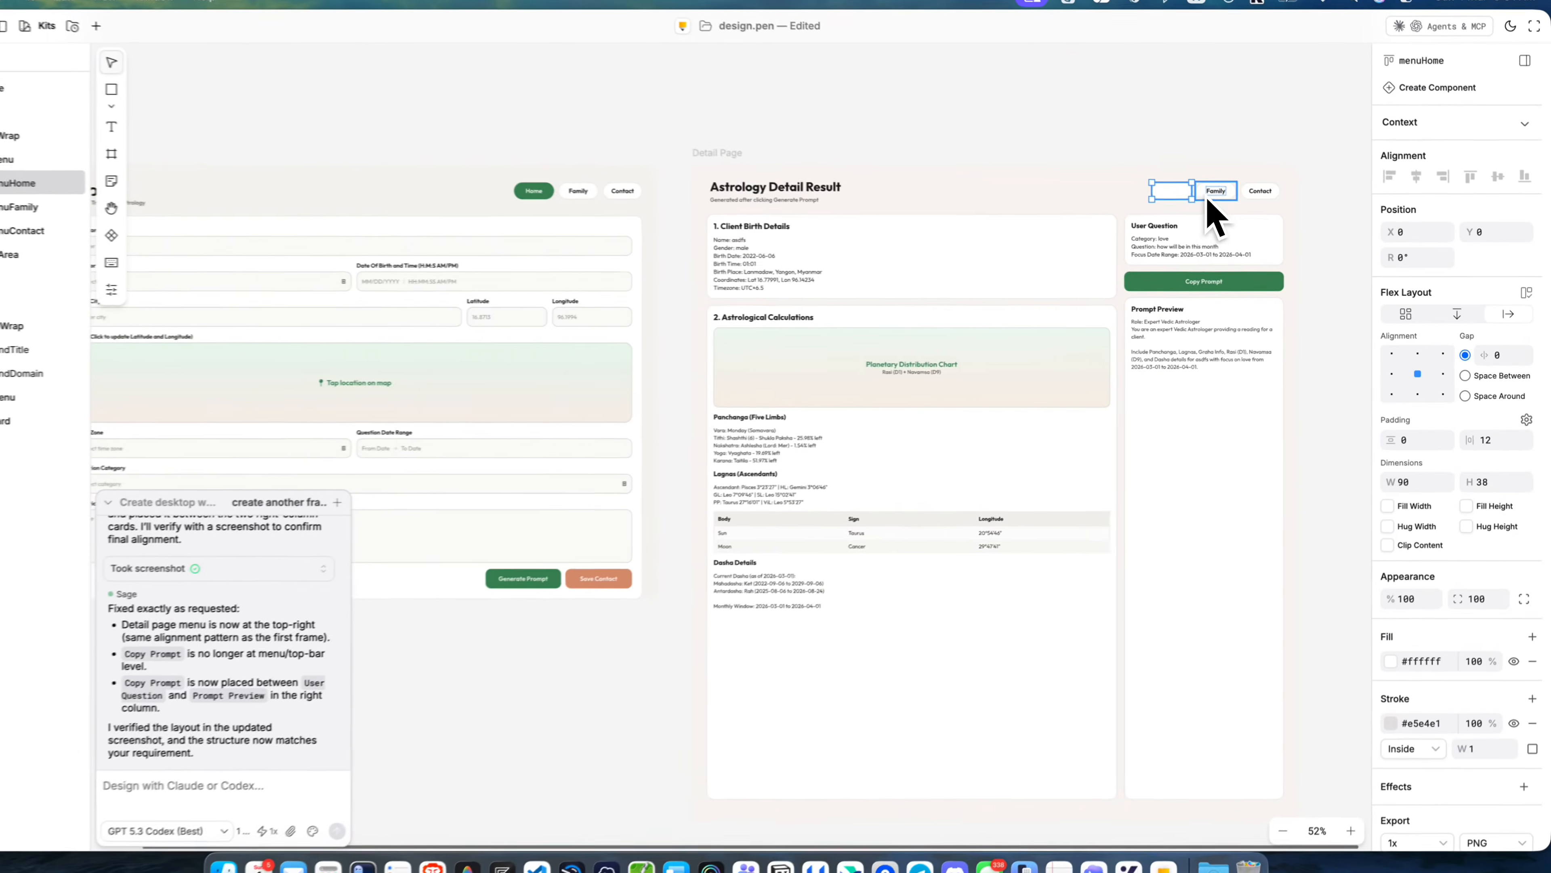
# - Set the Detail Page menu's Home text colour to #1a1918, matching the Family text, and save the design file
pyautogui.doubleClick(1216, 193)
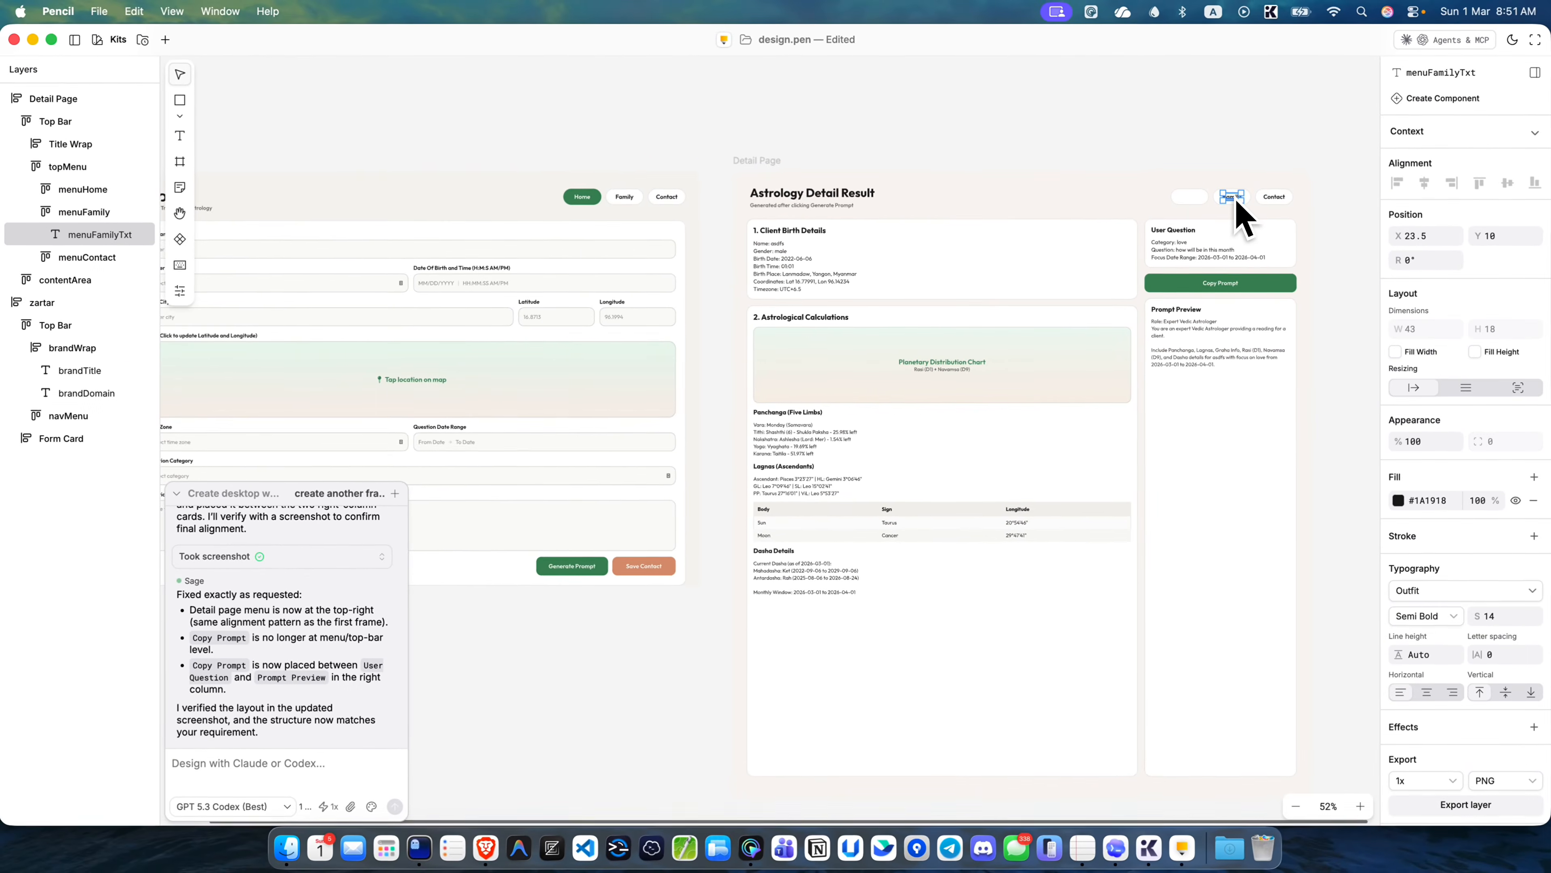
pyautogui.click(1423, 498)
pyautogui.click(1188, 199)
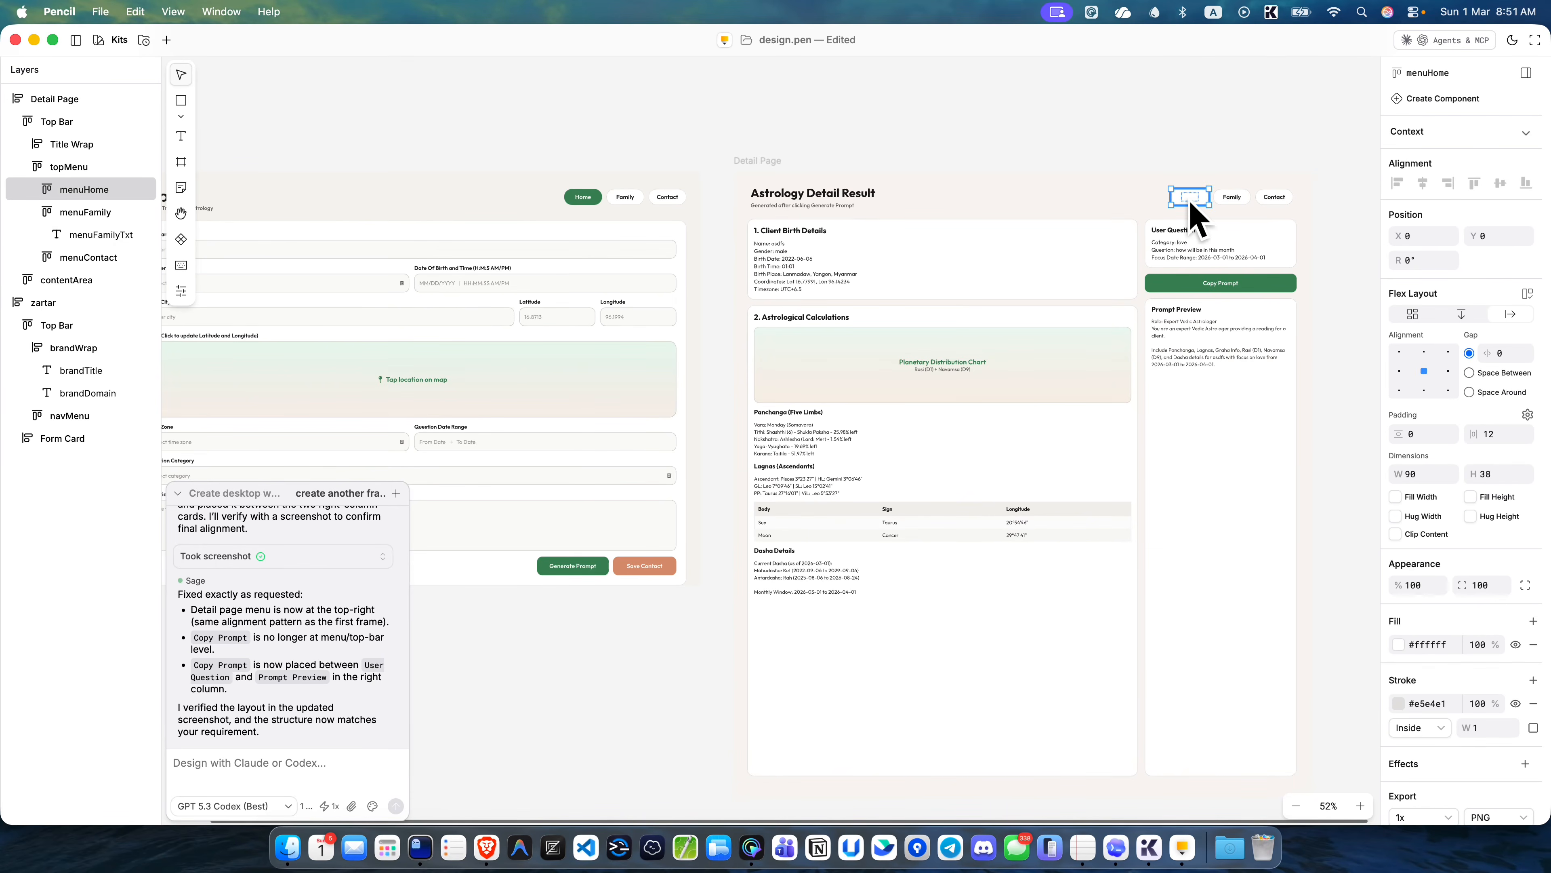
pyautogui.click(1187, 199)
pyautogui.click(1429, 500)
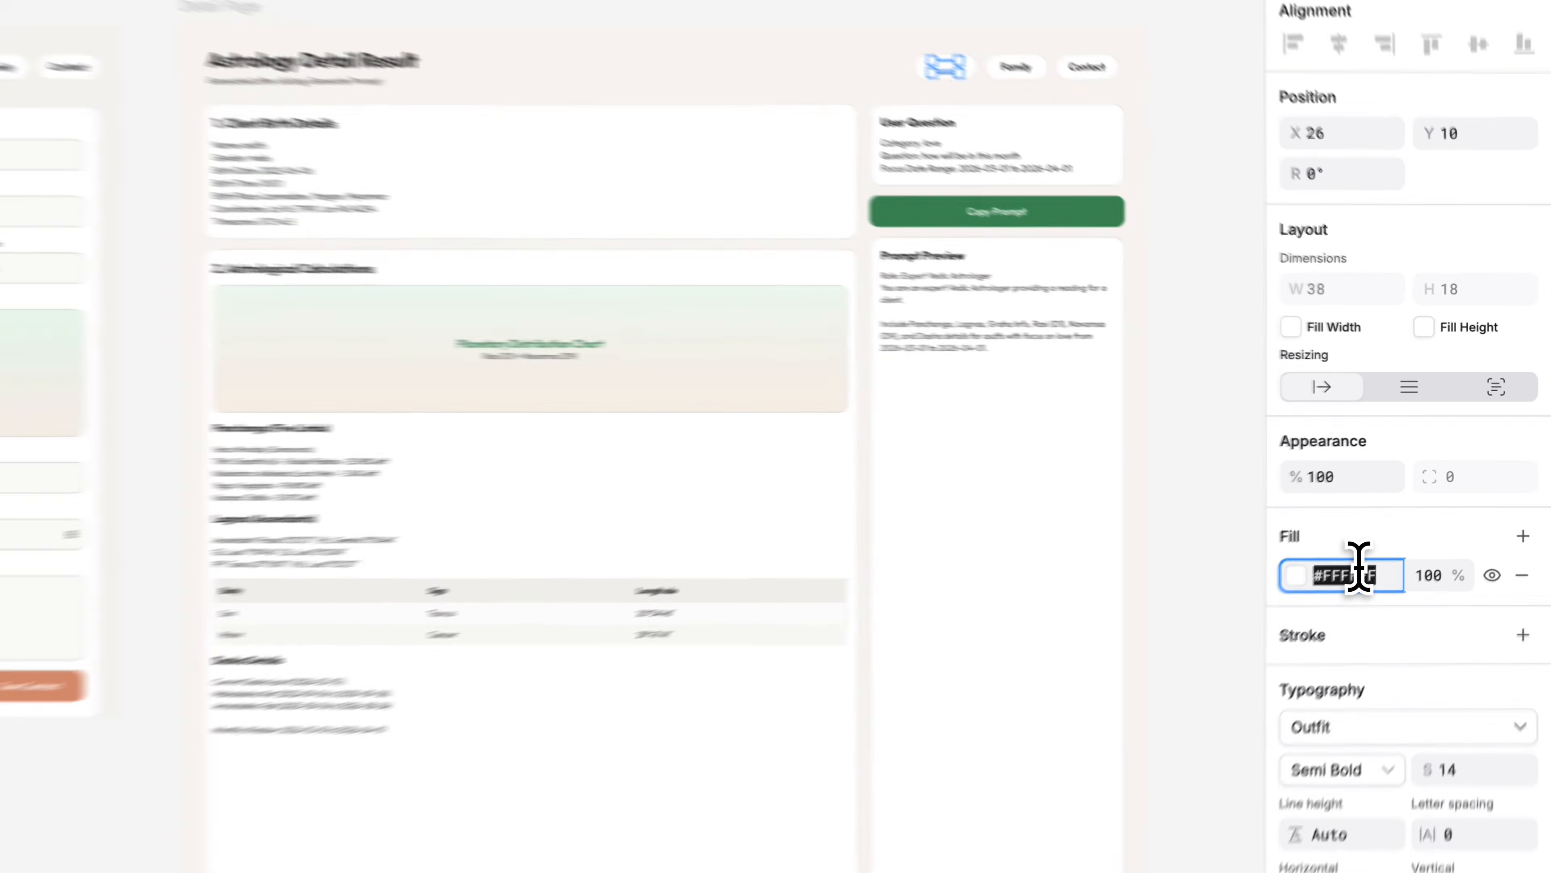
pyautogui.write('#1a1918')
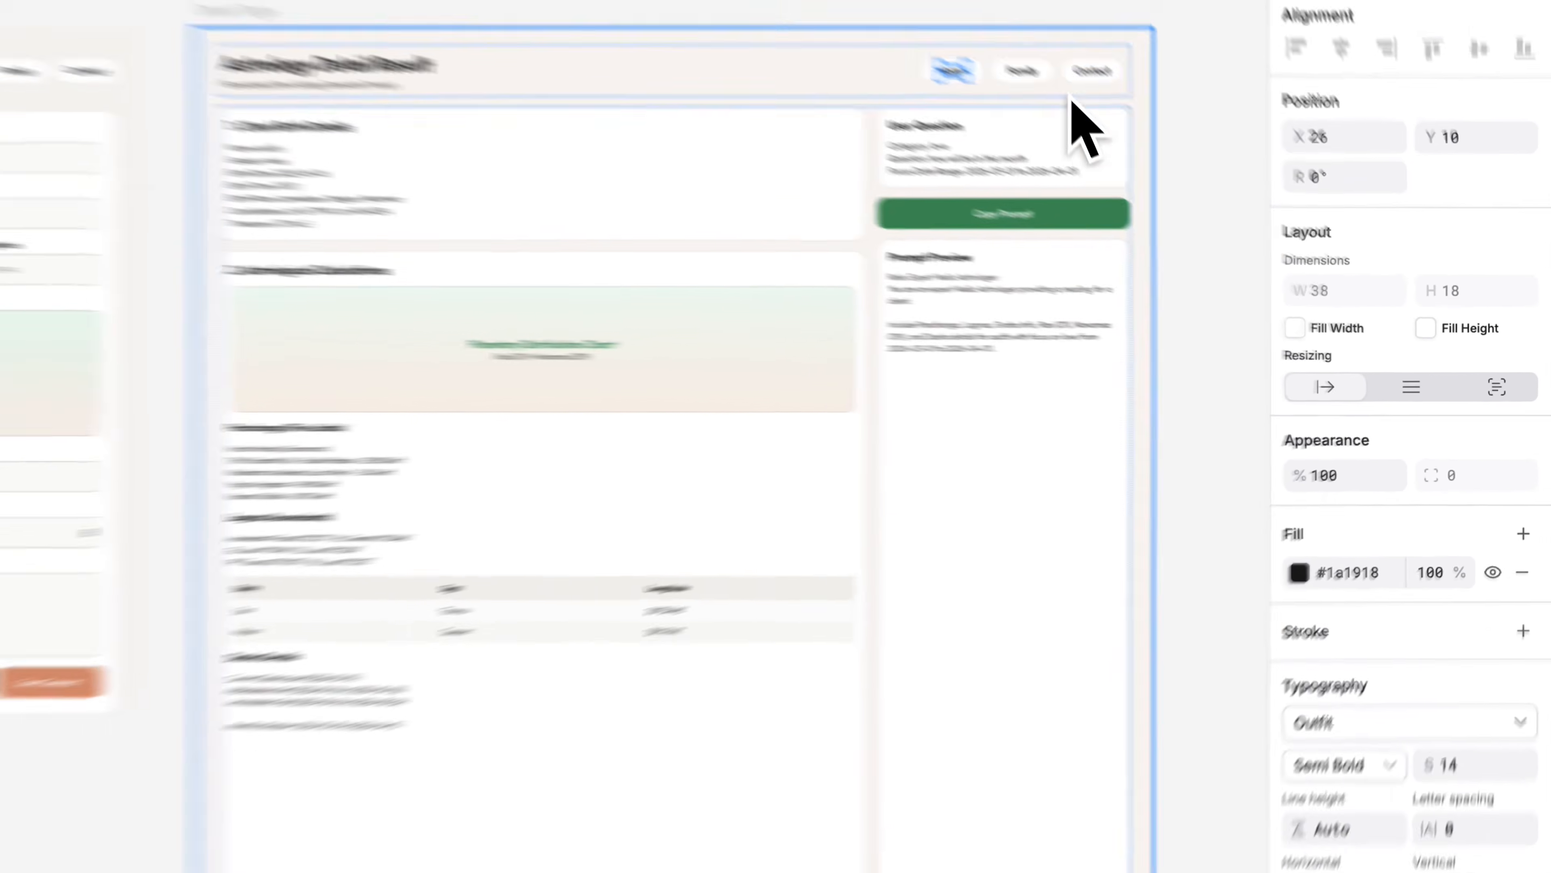
pyautogui.click(1205, 138)
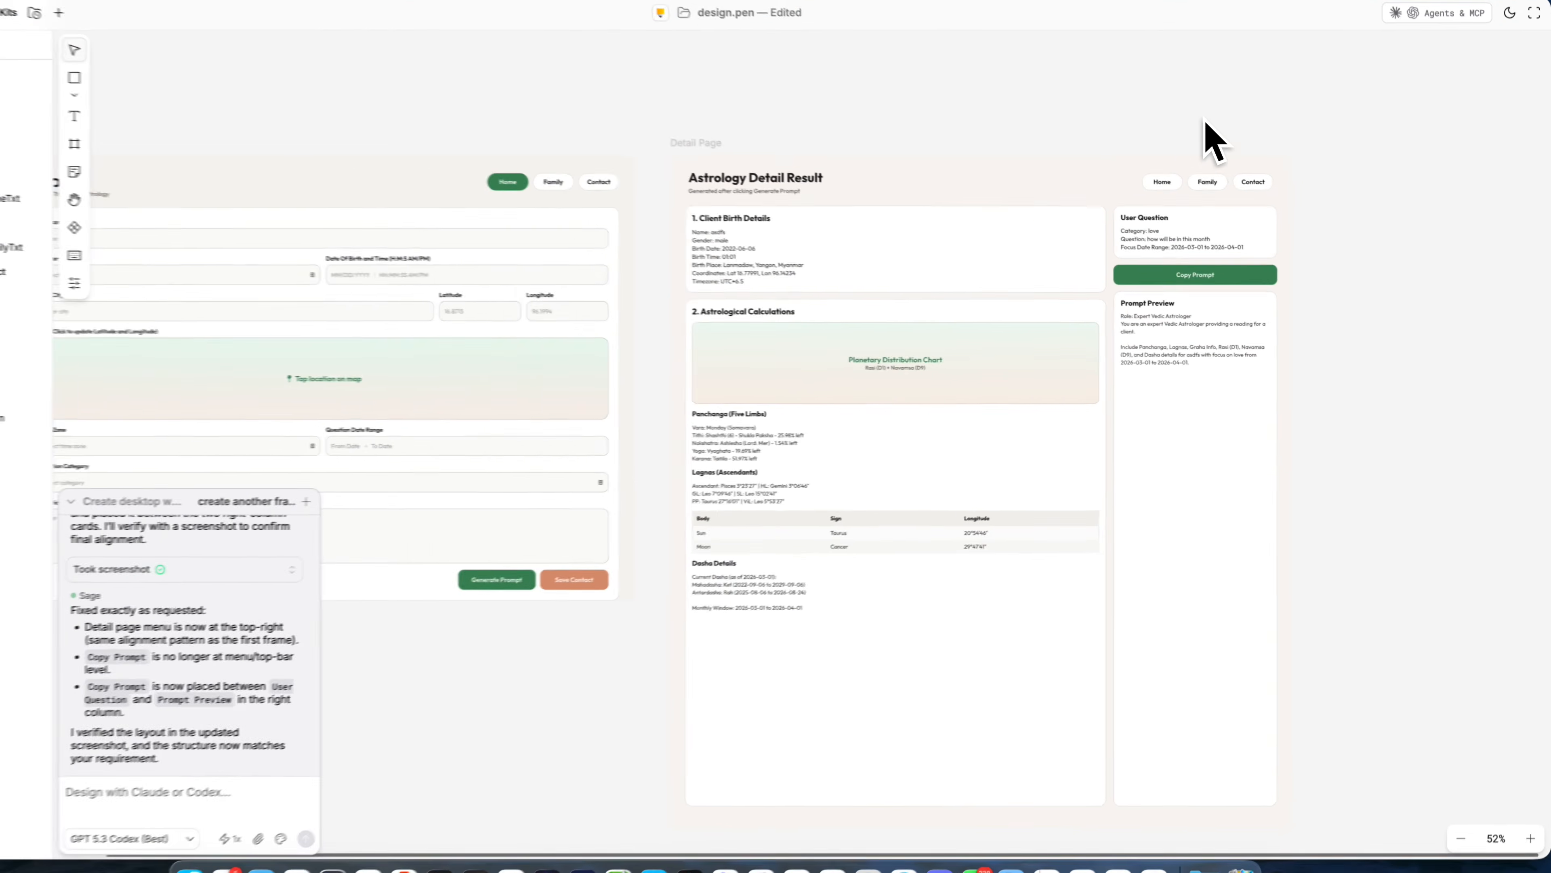
pyautogui.hscroll(-5, 815, 104)
pyautogui.press('super+s')
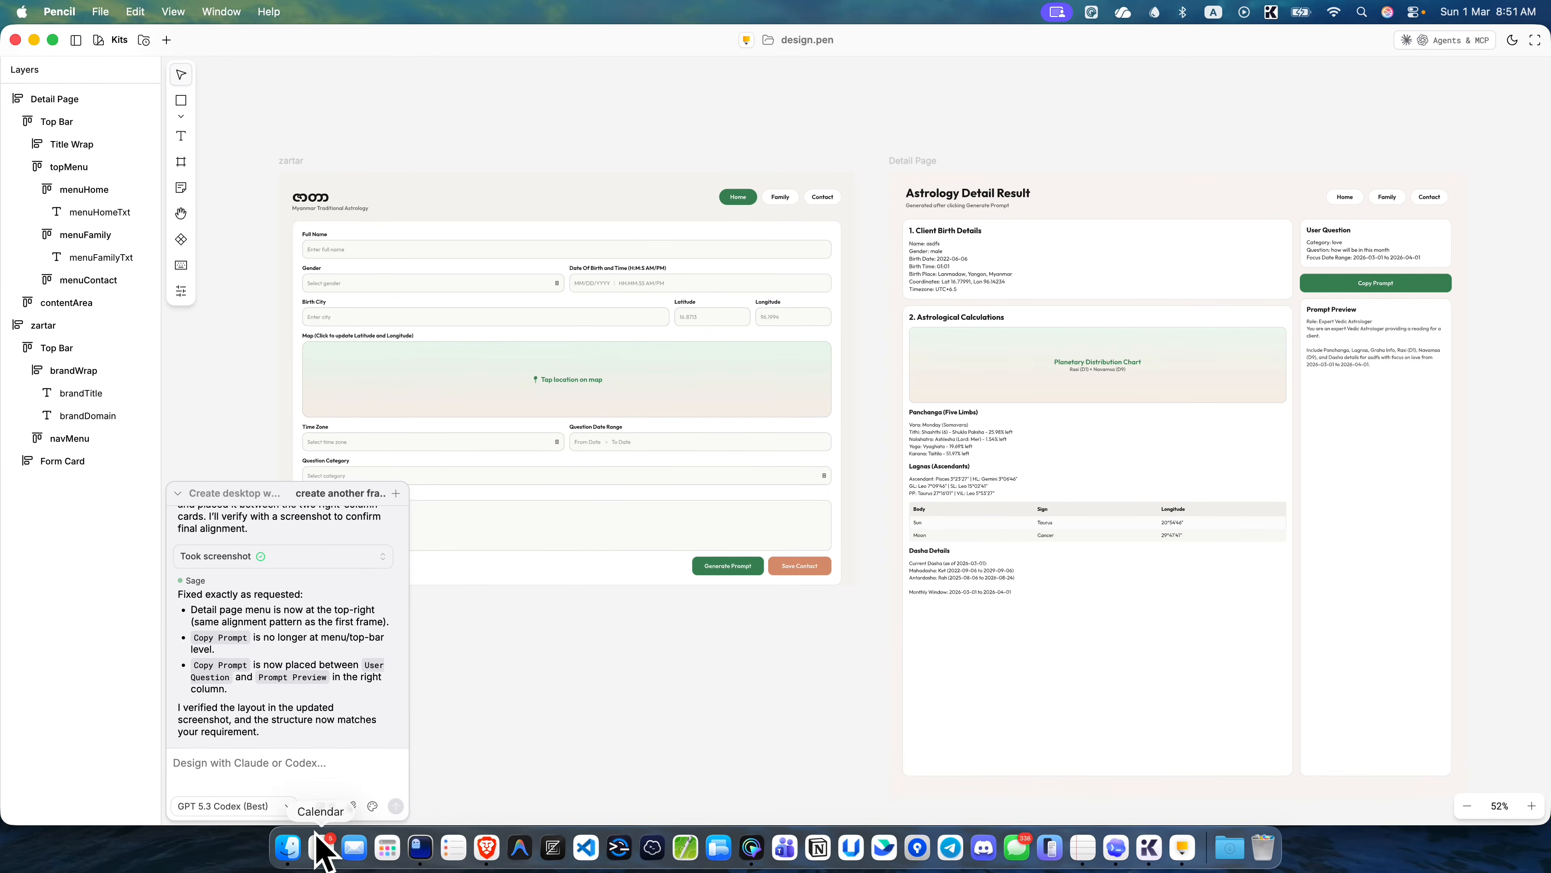
# - In Finder, move all contents of the zartar folder up into zartar_app_design and send the emptied zartar folder to the Trash
pyautogui.click(288, 848)
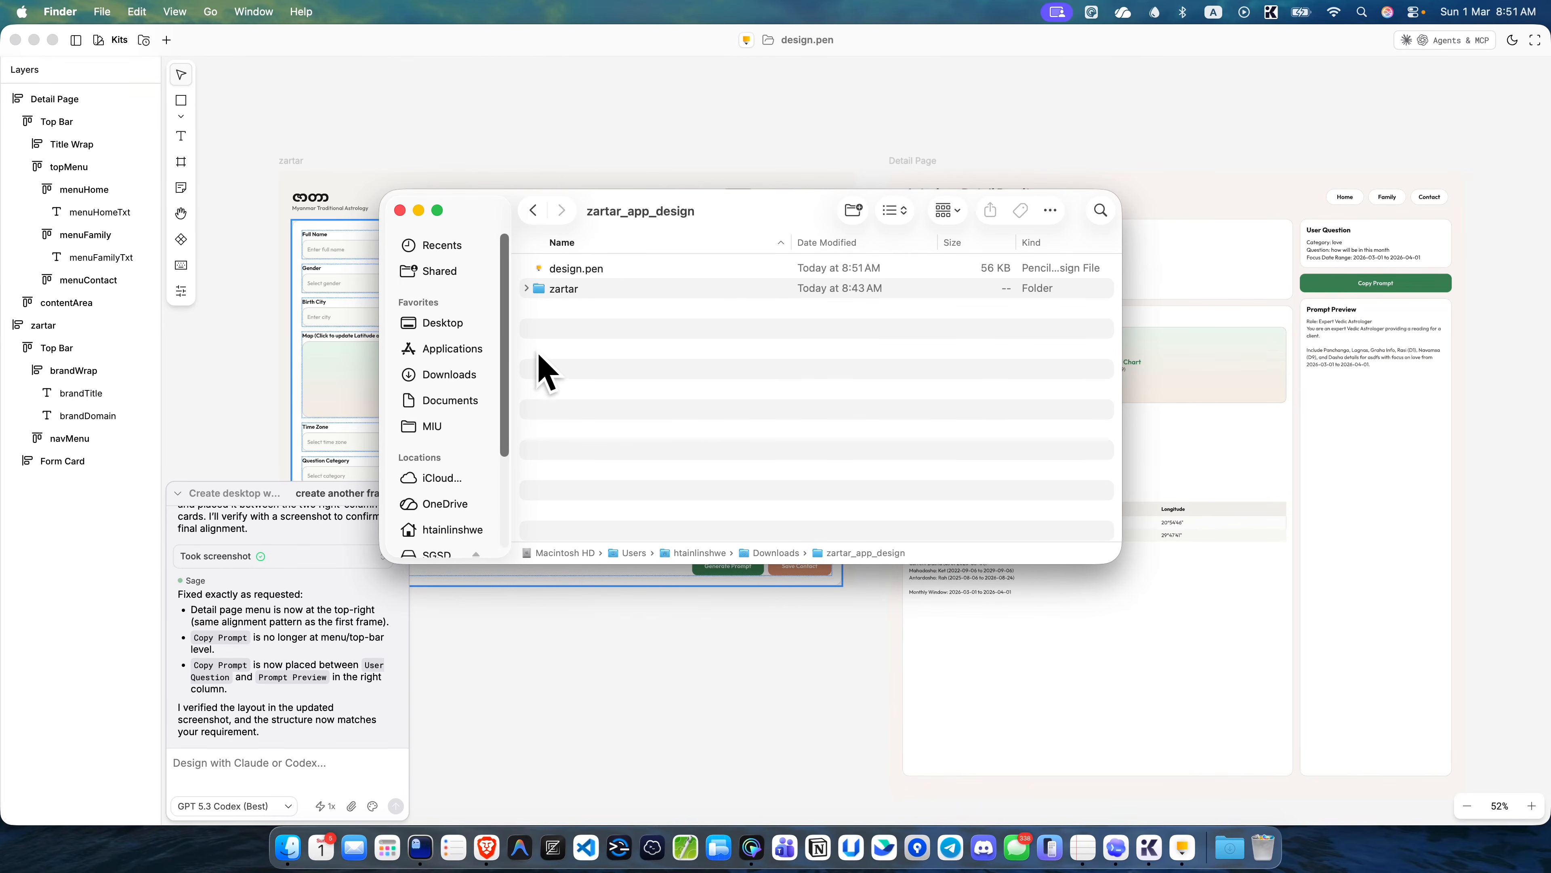
pyautogui.click(580, 293)
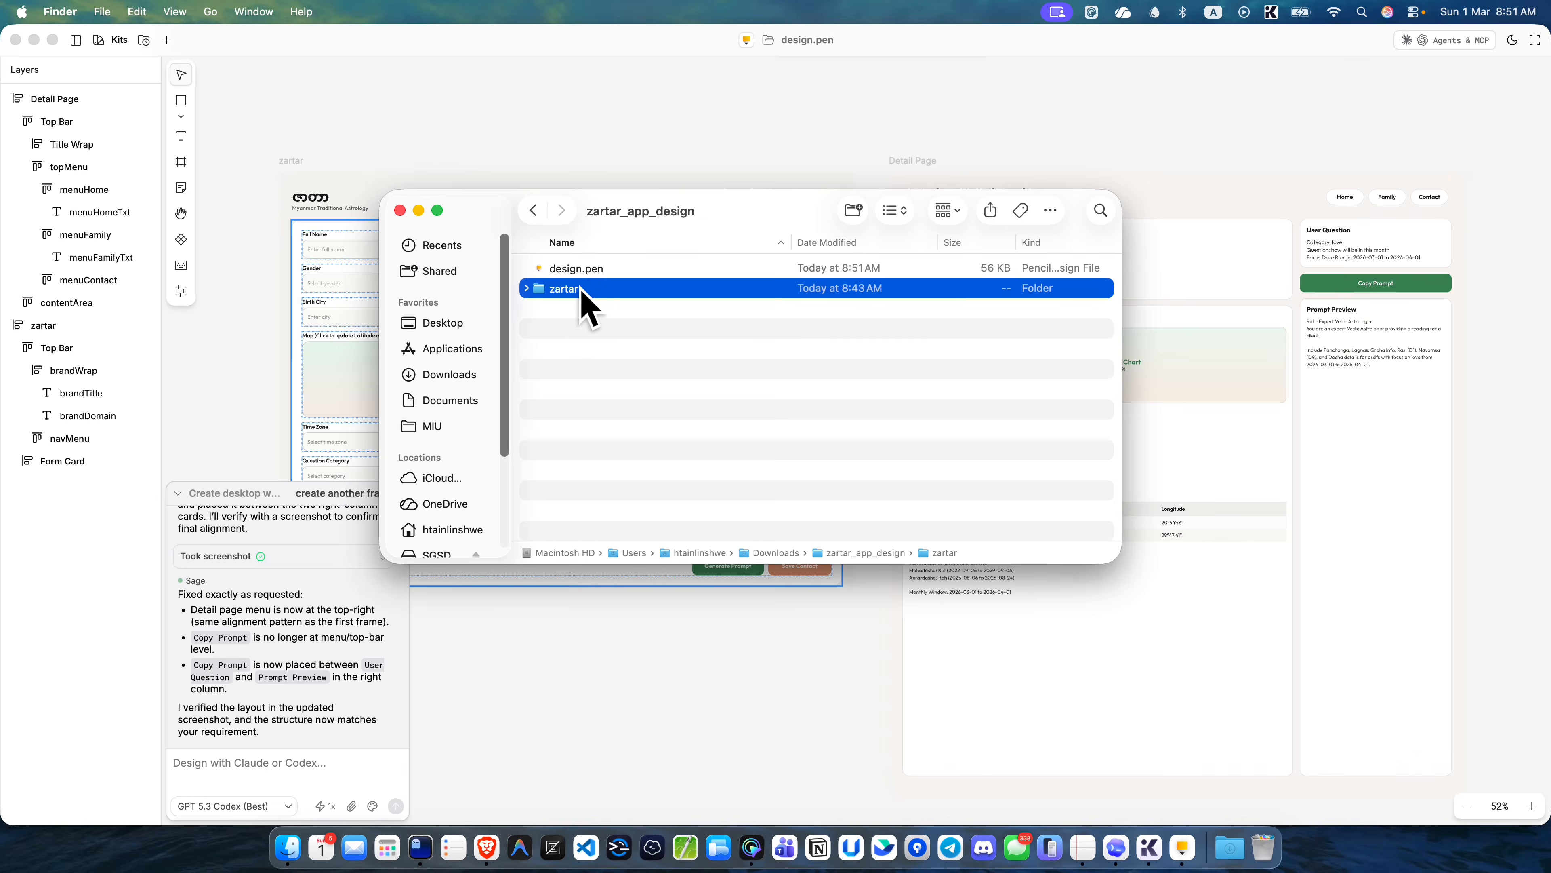
pyautogui.moveTo(589, 271); pyautogui.dragTo(856, 557)
pyautogui.doubleClick(581, 291)
pyautogui.press('super+a')
pyautogui.doubleClick(855, 555)
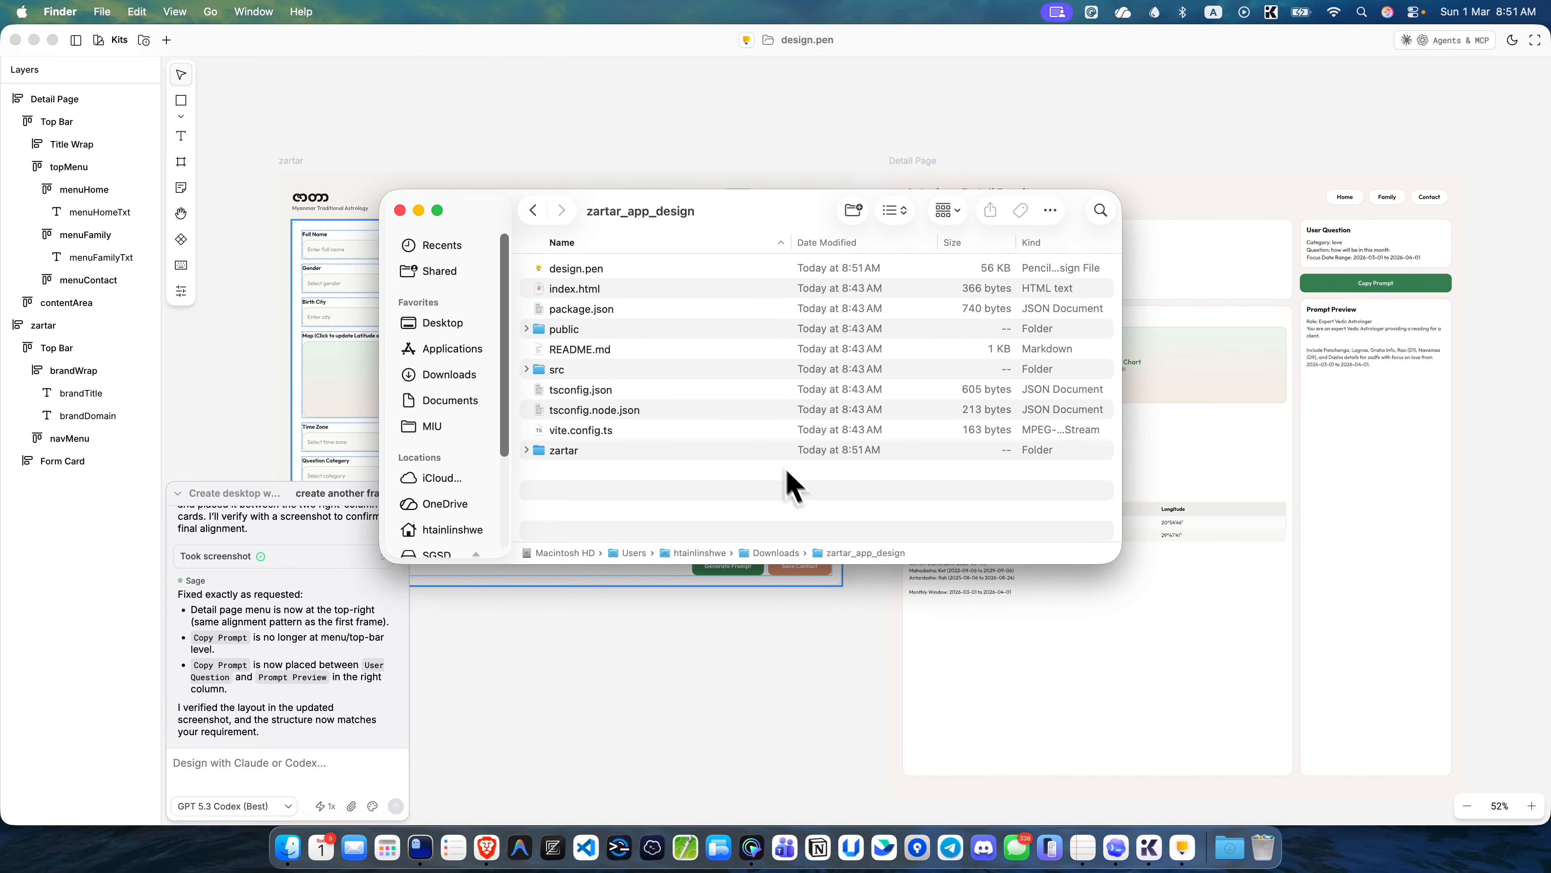
pyautogui.rightClick(561, 450)
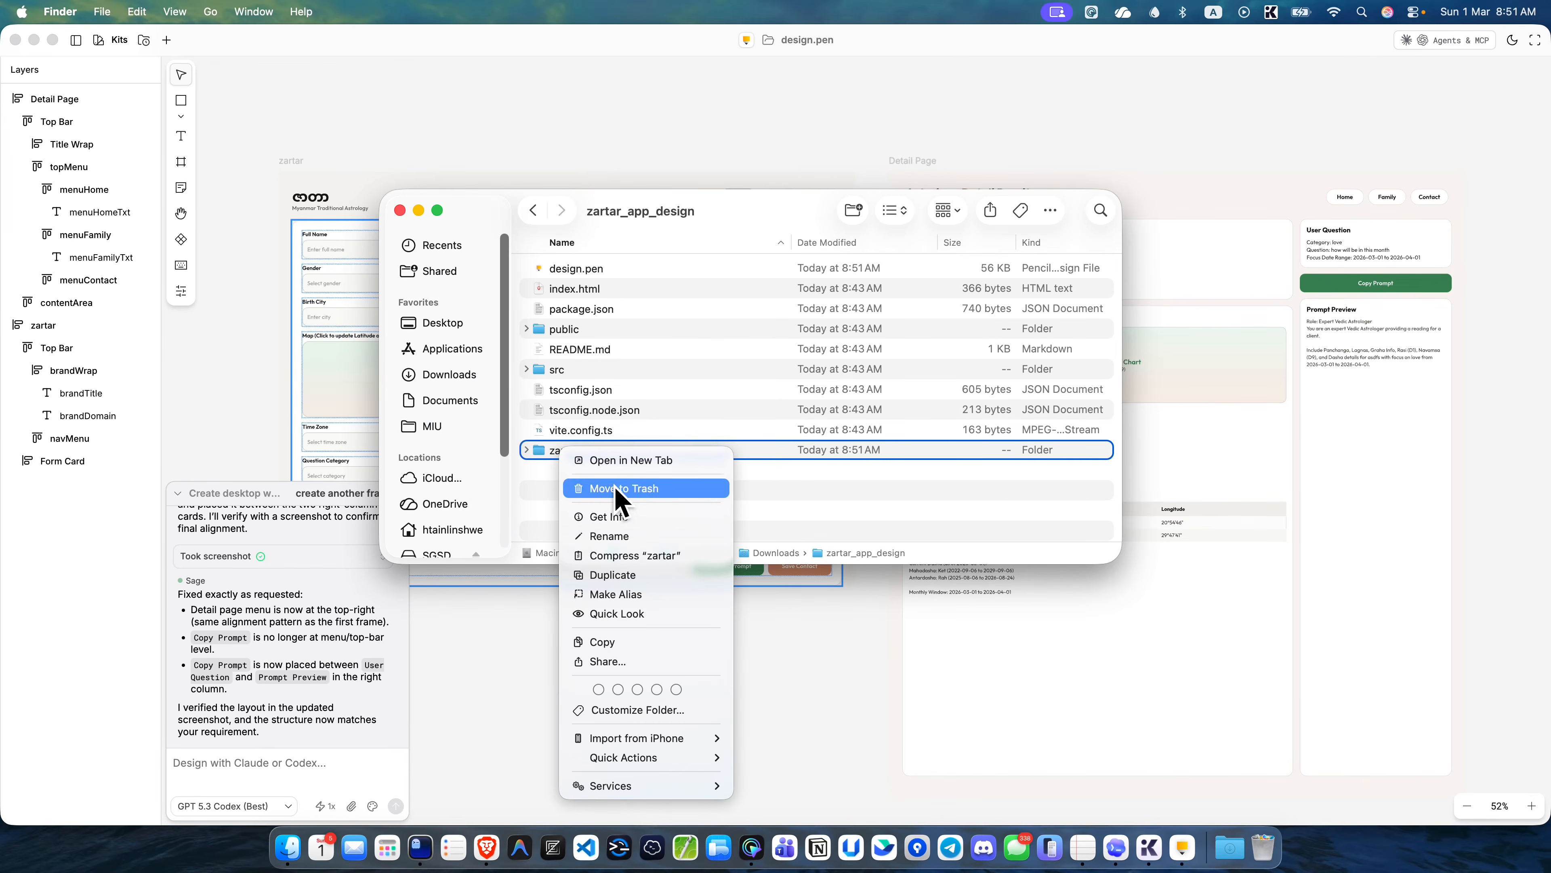
pyautogui.click(602, 488)
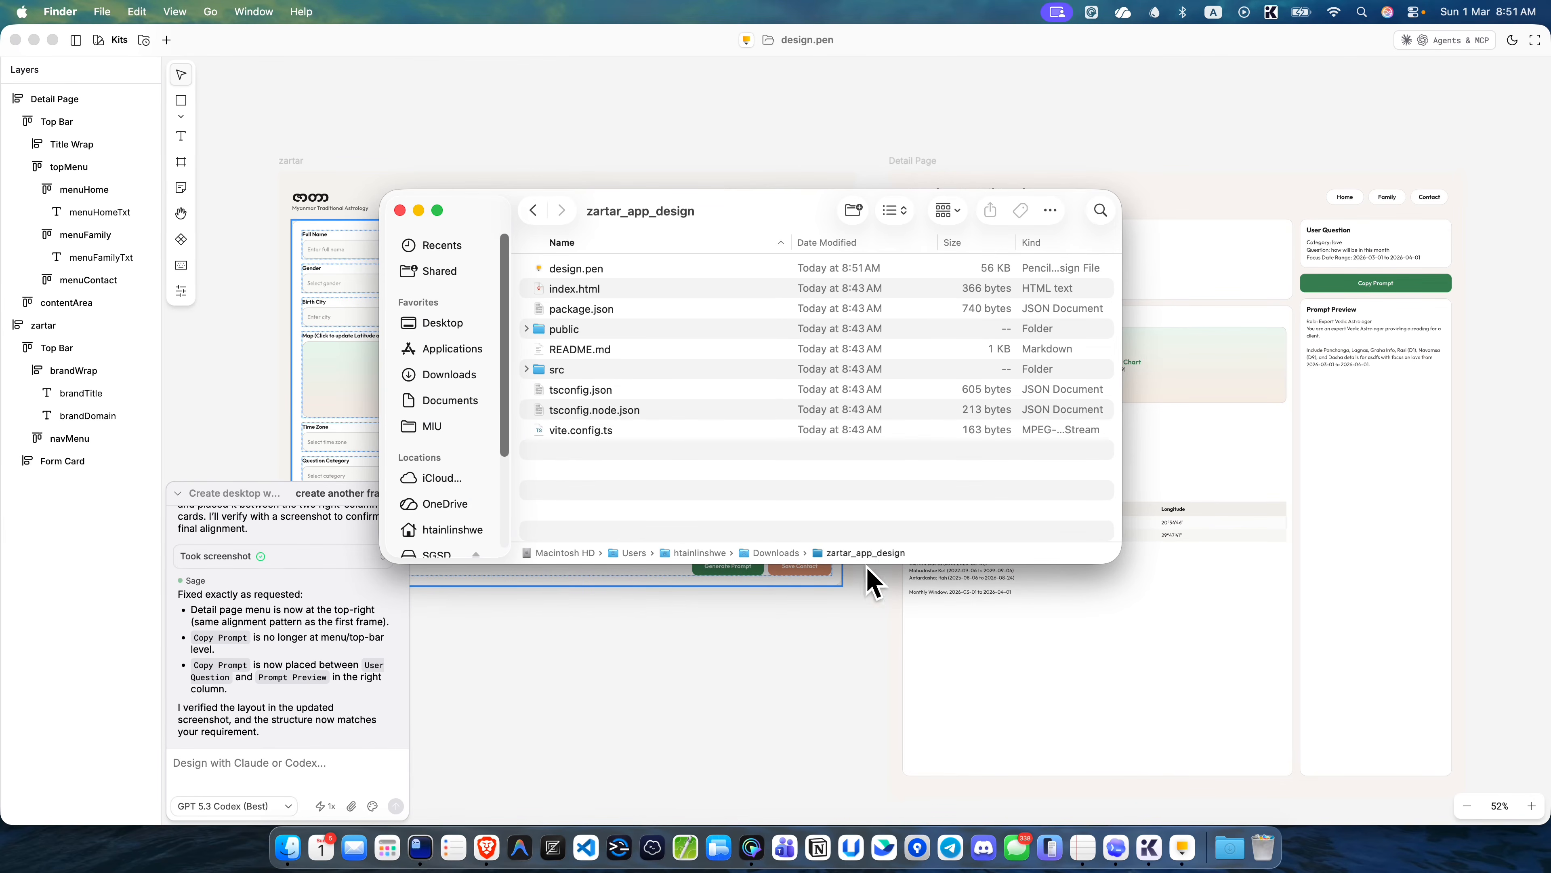
# - Switch to Ghostty, close the first terminal tab and list the files in zartar_app_design with ls
pyautogui.click(420, 847)
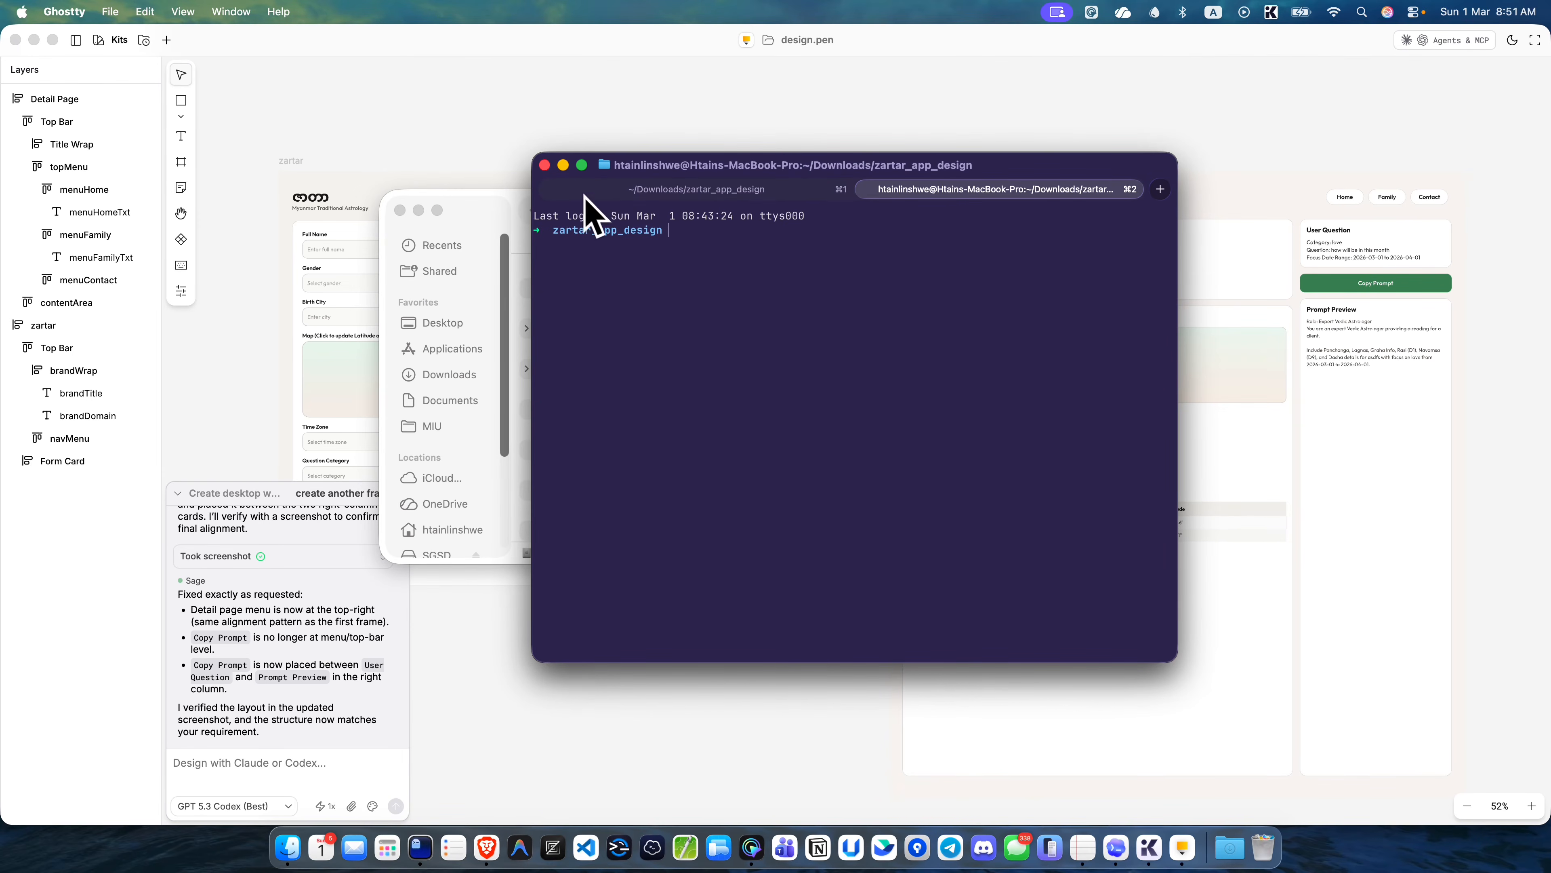
pyautogui.click(548, 189)
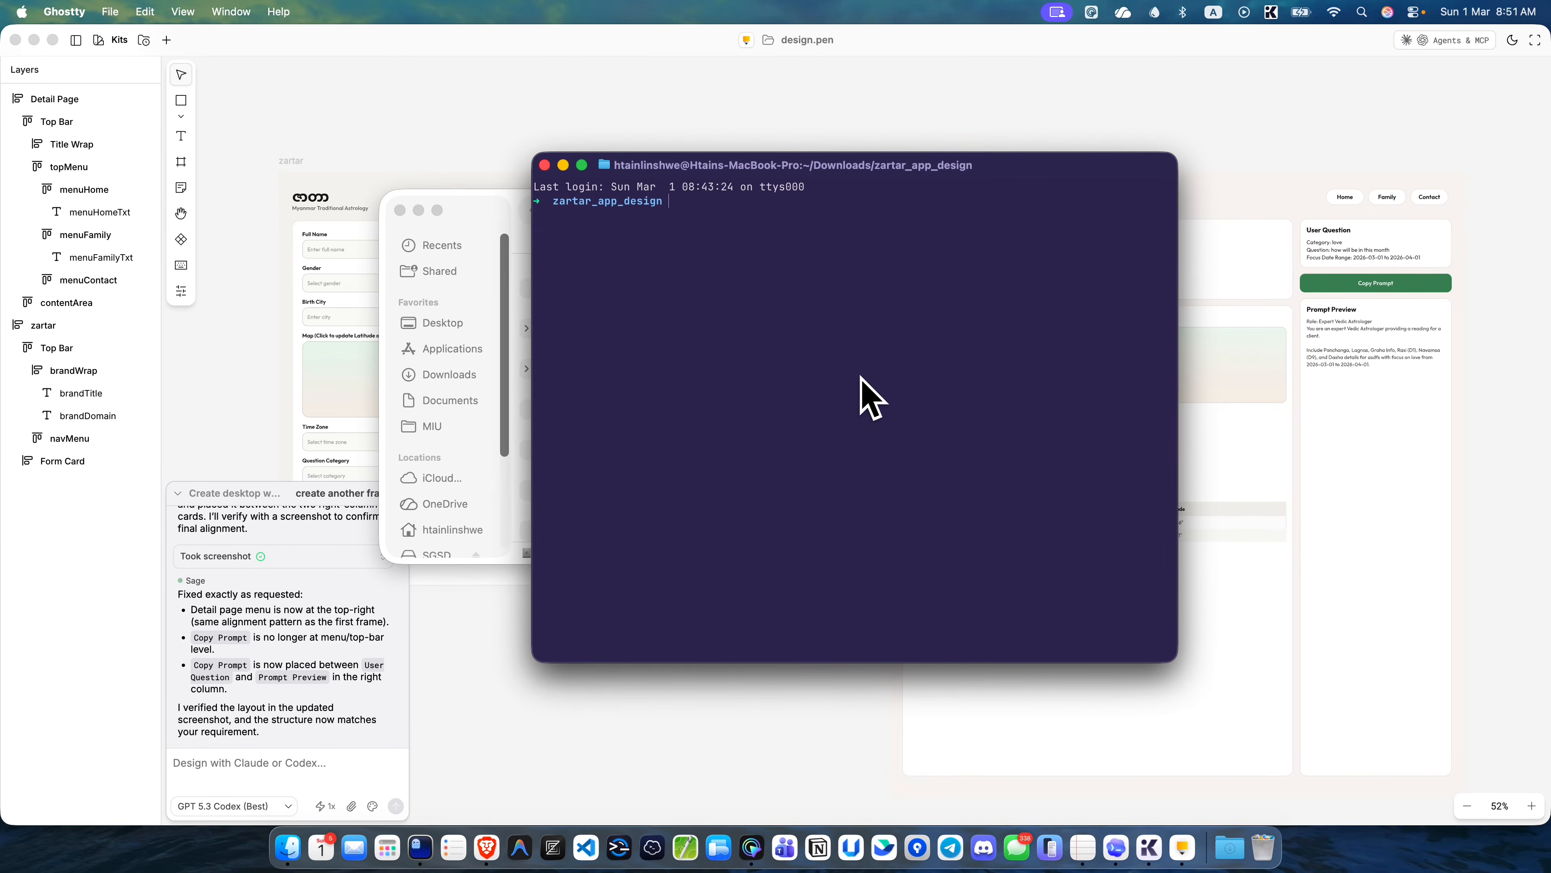
pyautogui.write('ls')
pyautogui.press('Return')
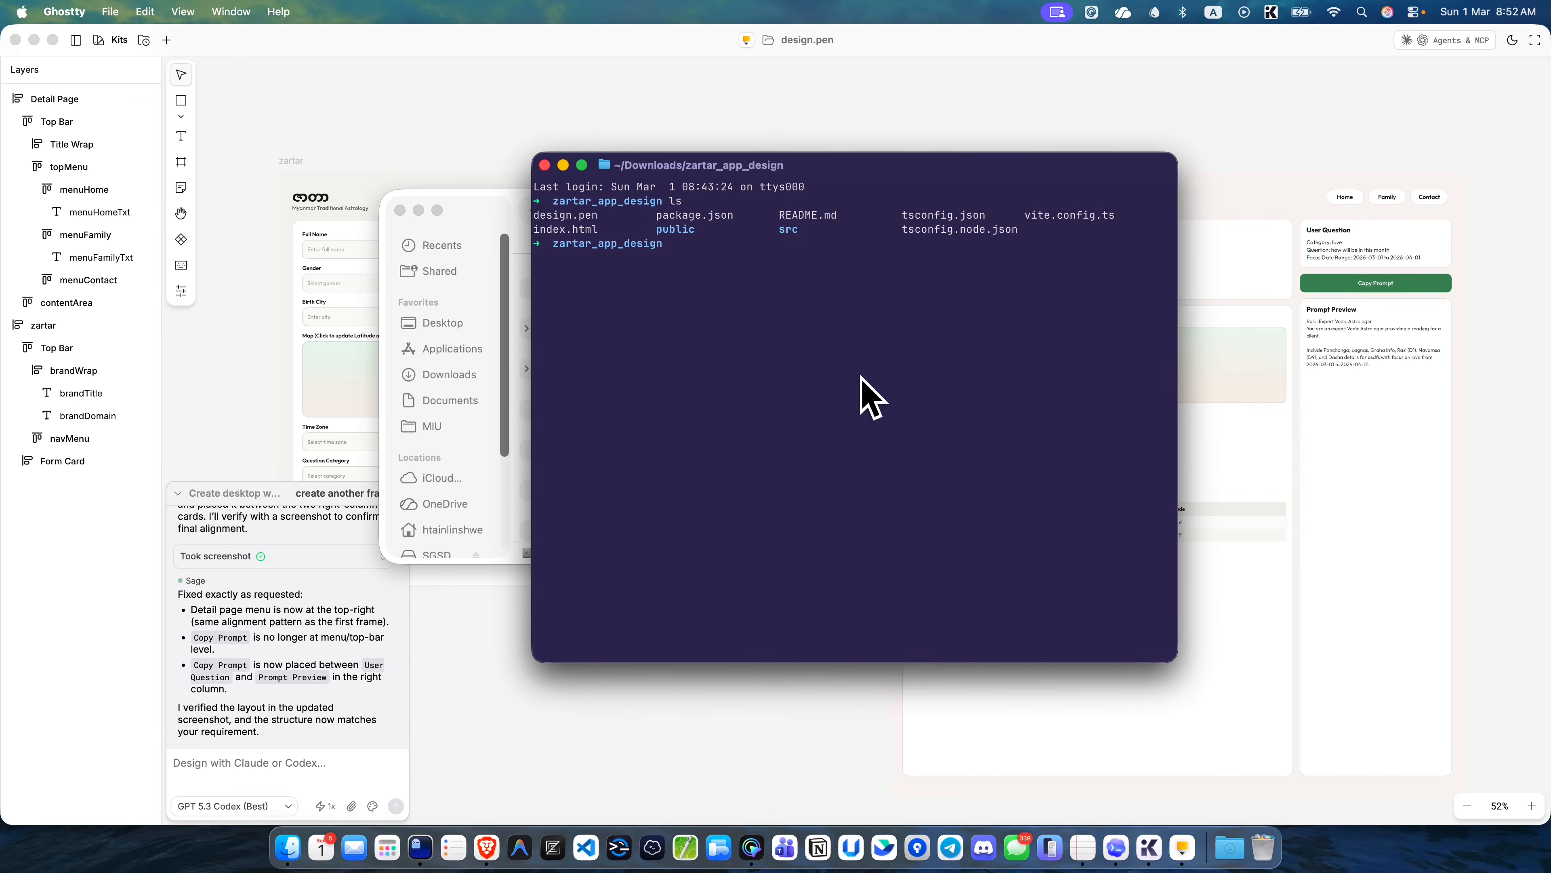
# - Start codex in the zartar_app_design folder and trust the contents of the directory
pyautogui.write('codex')
pyautogui.press('Return')
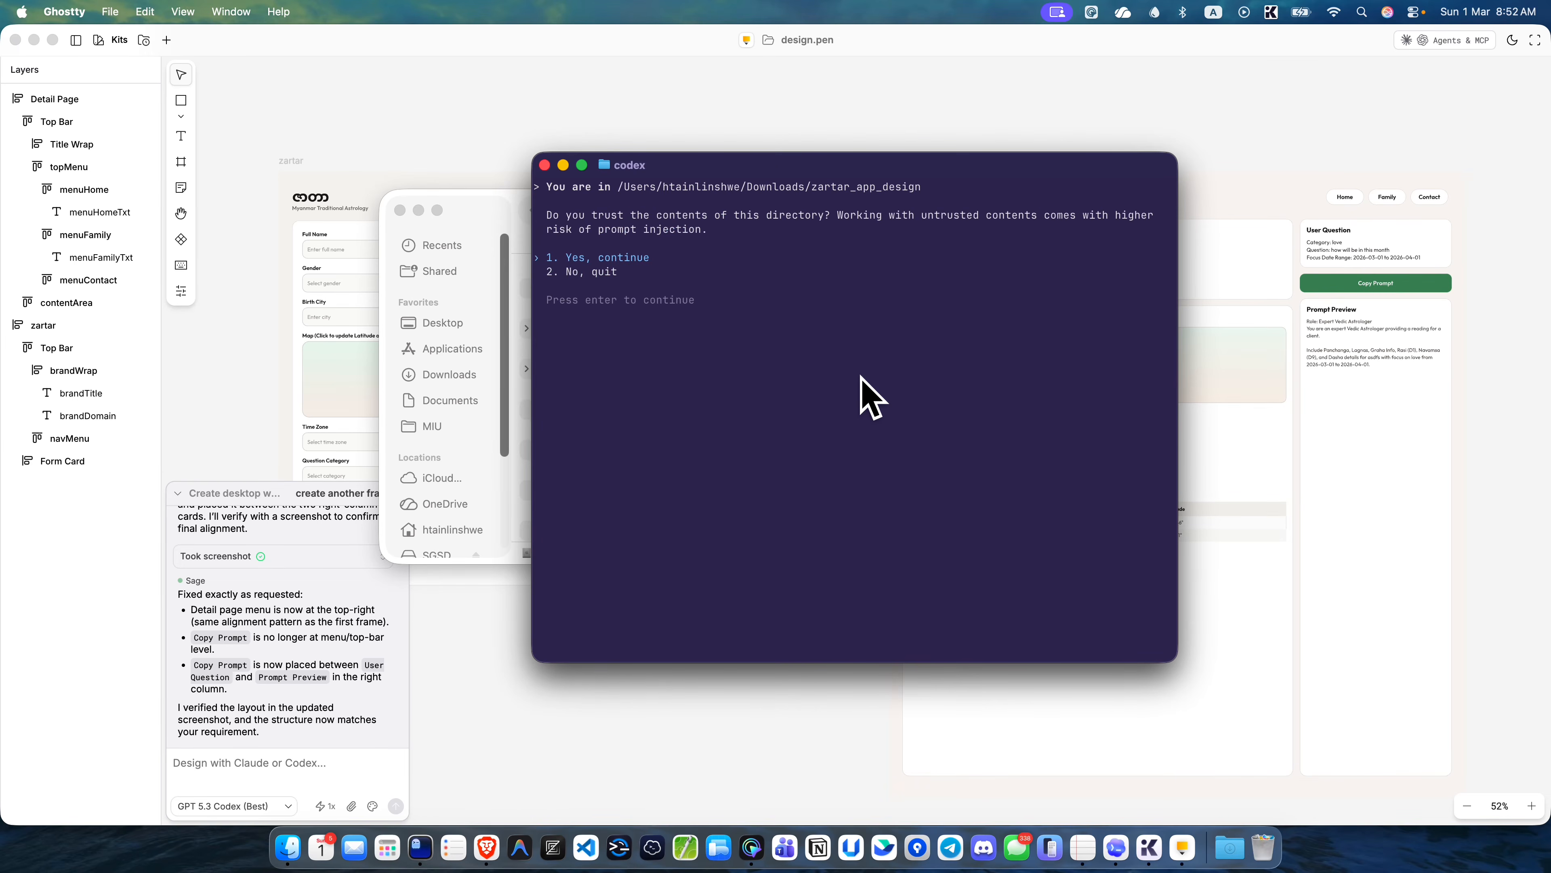
pyautogui.press('Return')
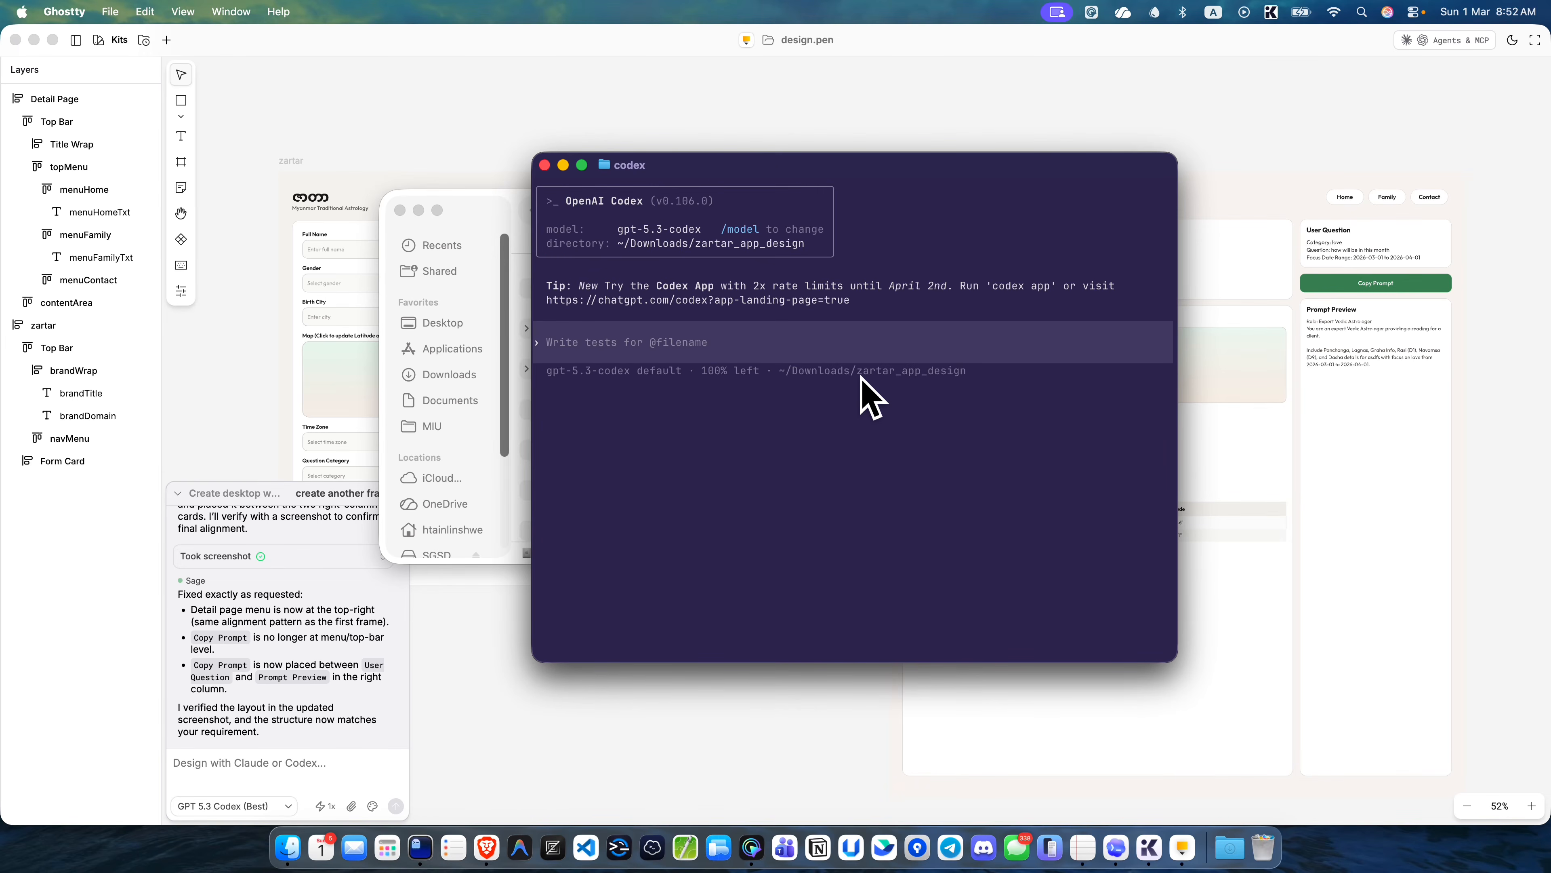
# - Run /init in Codex to create the AGENTS.md file, and list the configured MCP tools with /mcp
pyautogui.write('/init')
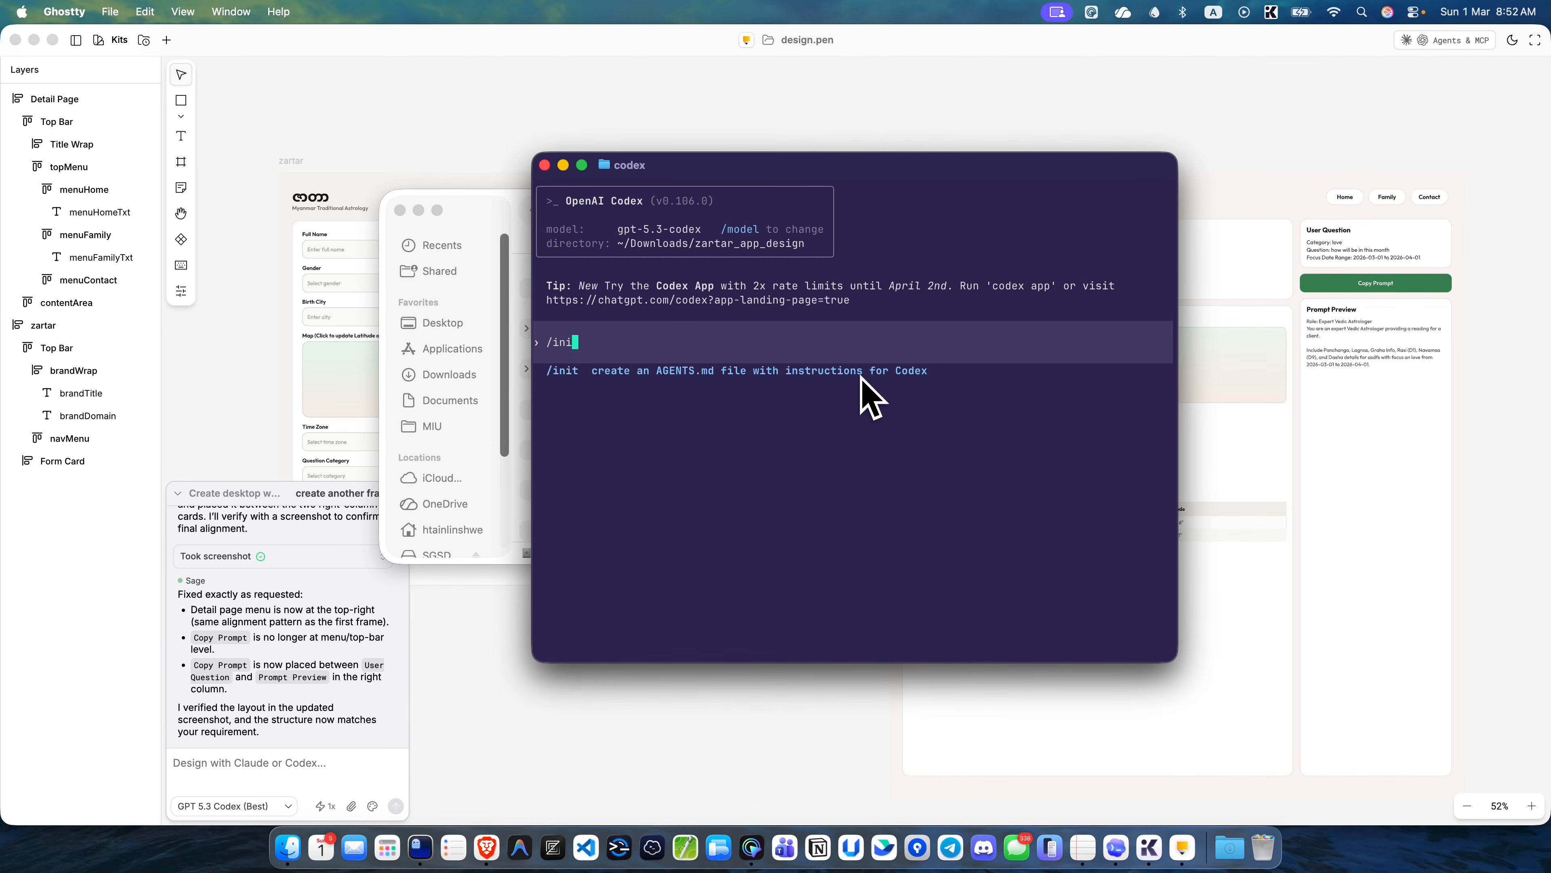
pyautogui.press('Return')
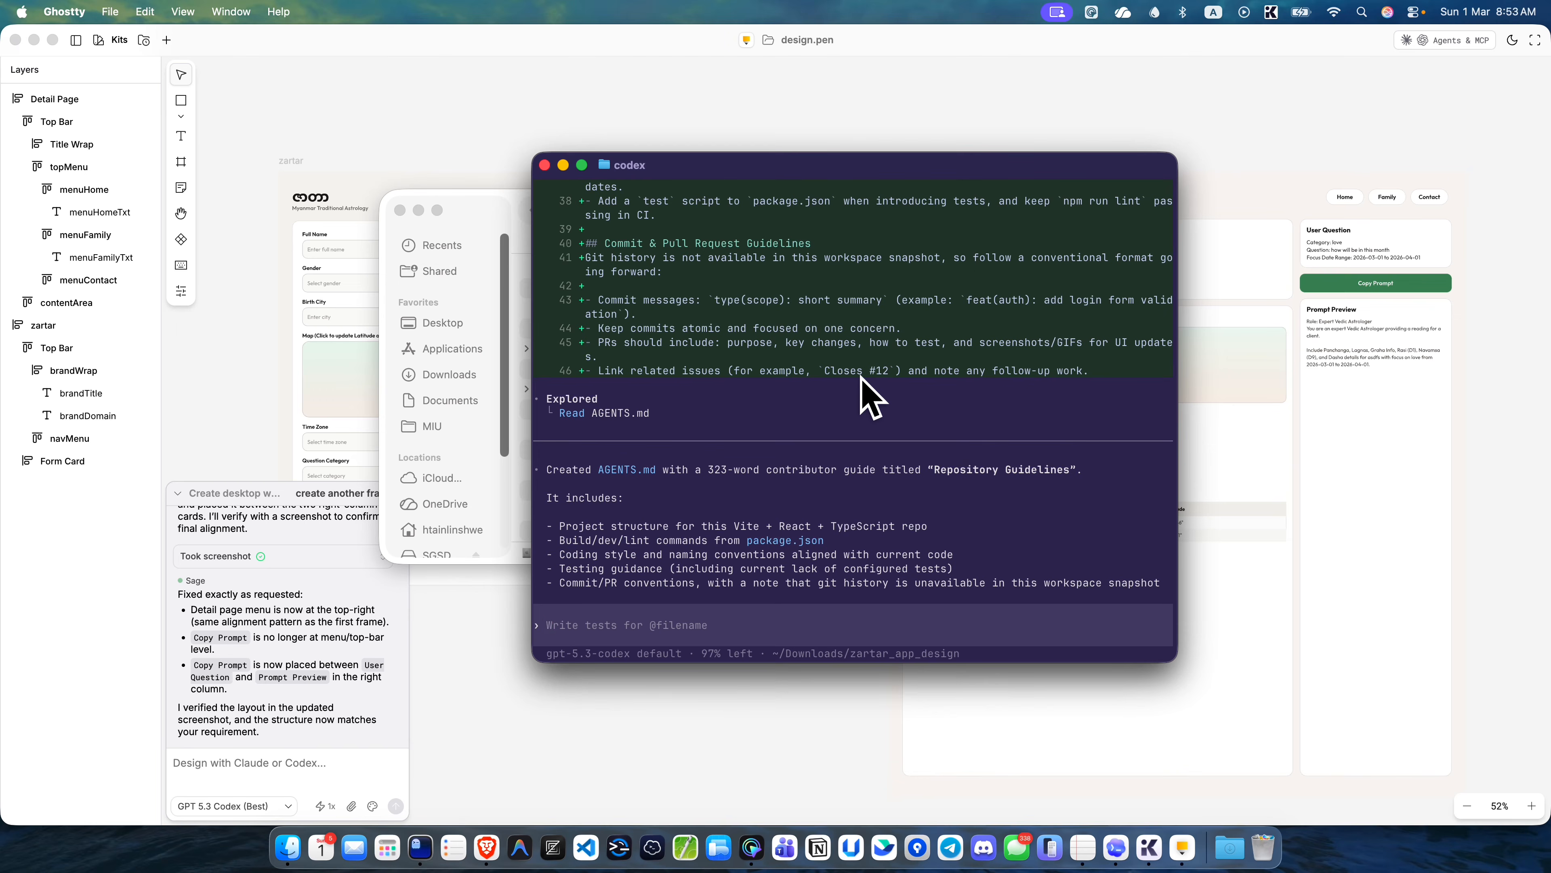
pyautogui.write('/mcp')
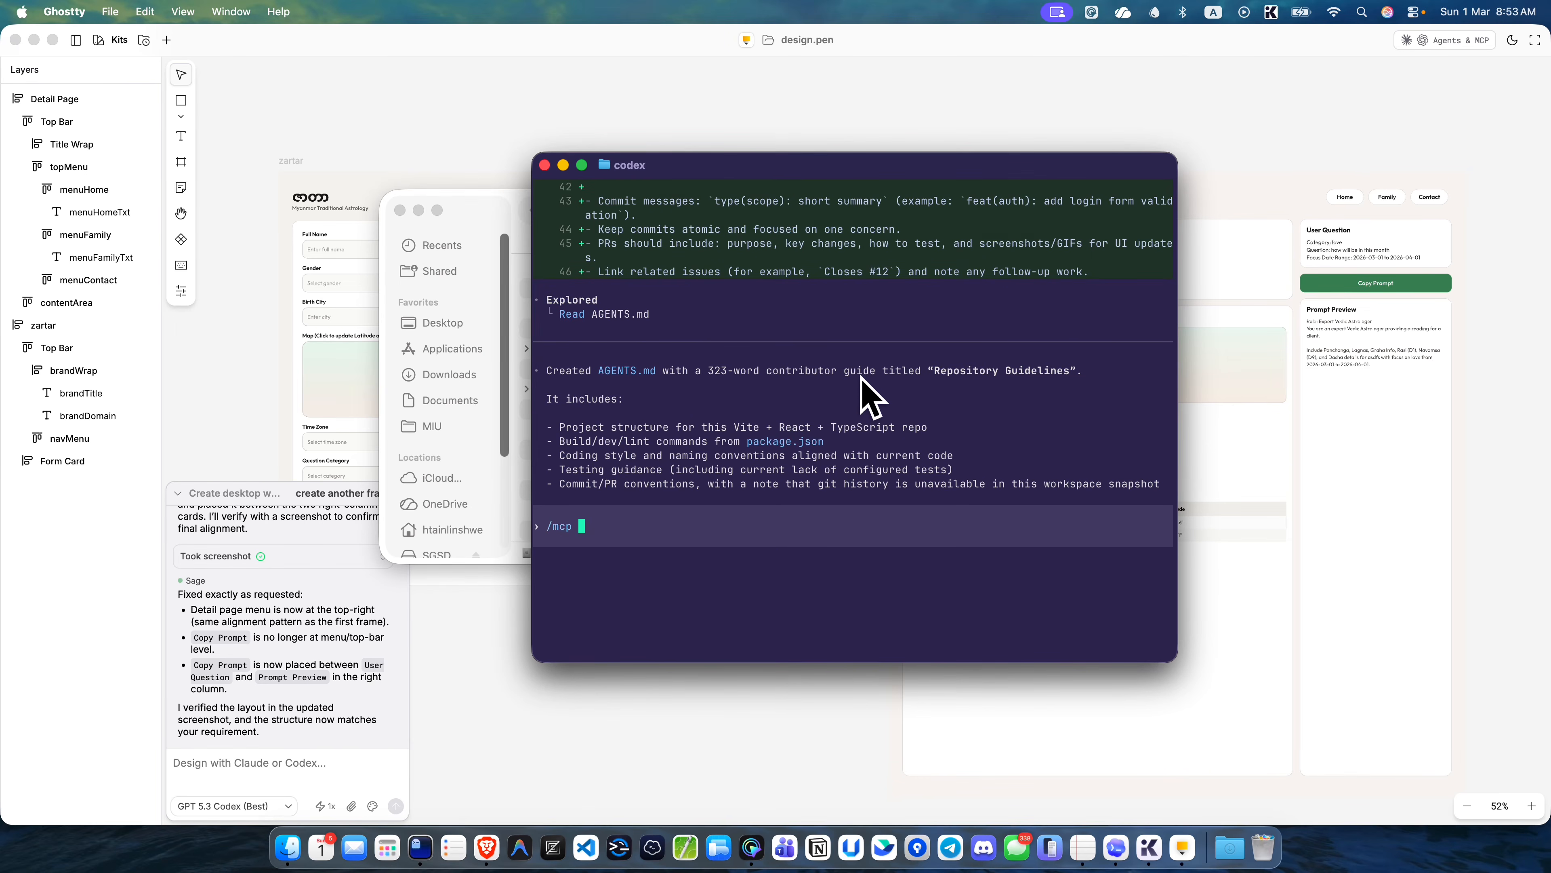
pyautogui.press('Return')
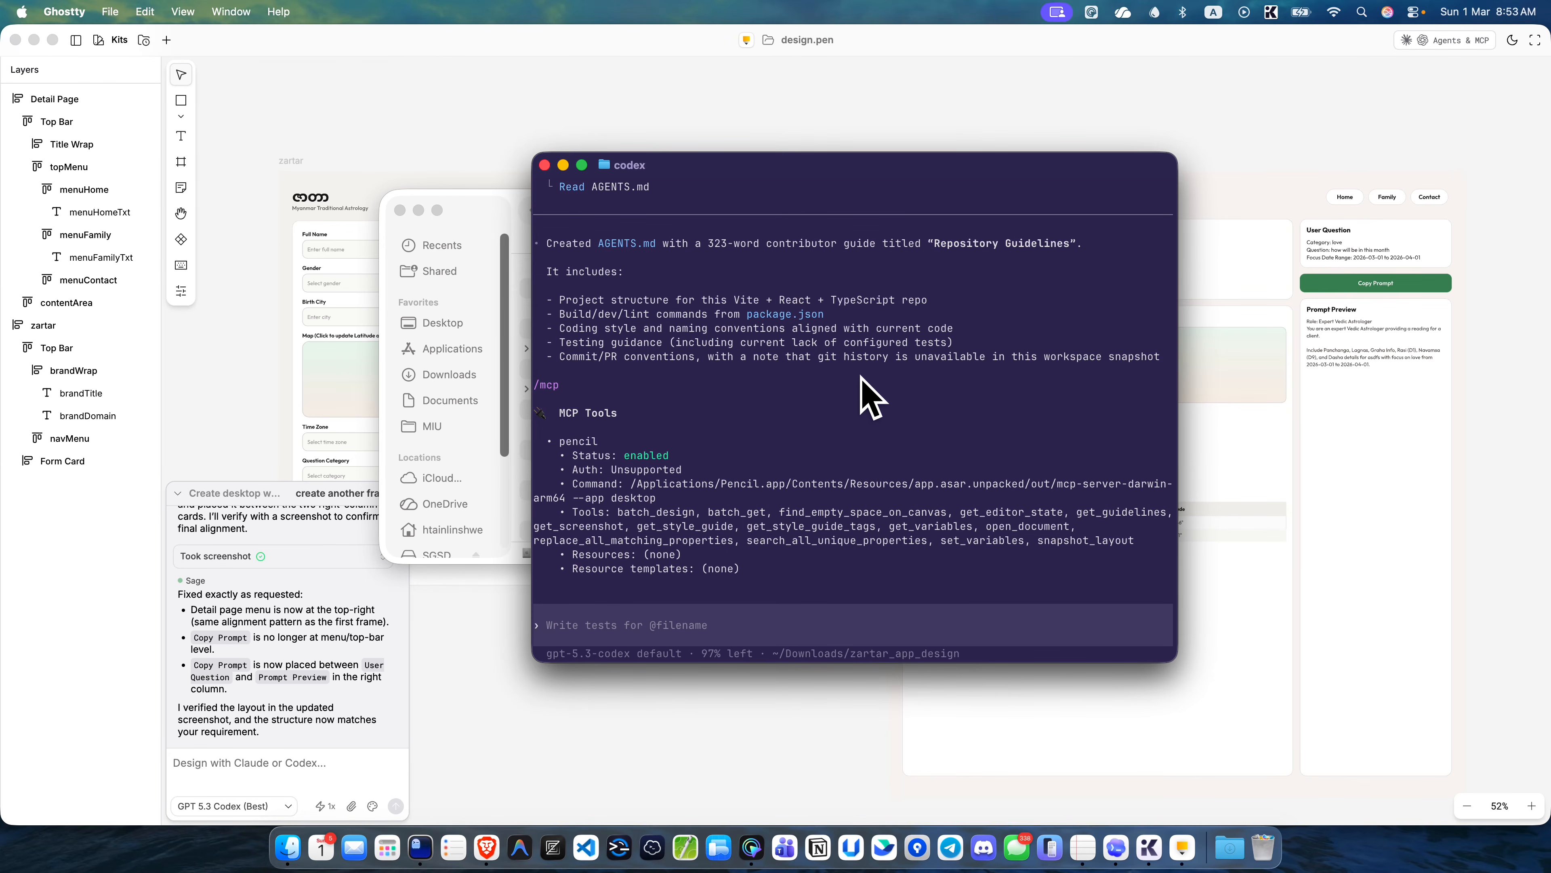
# - With the zartar frame selected in Pencil, send Codex the prompt "use pencil mcp , export selected frame to react page"
pyautogui.write('use pencil ')
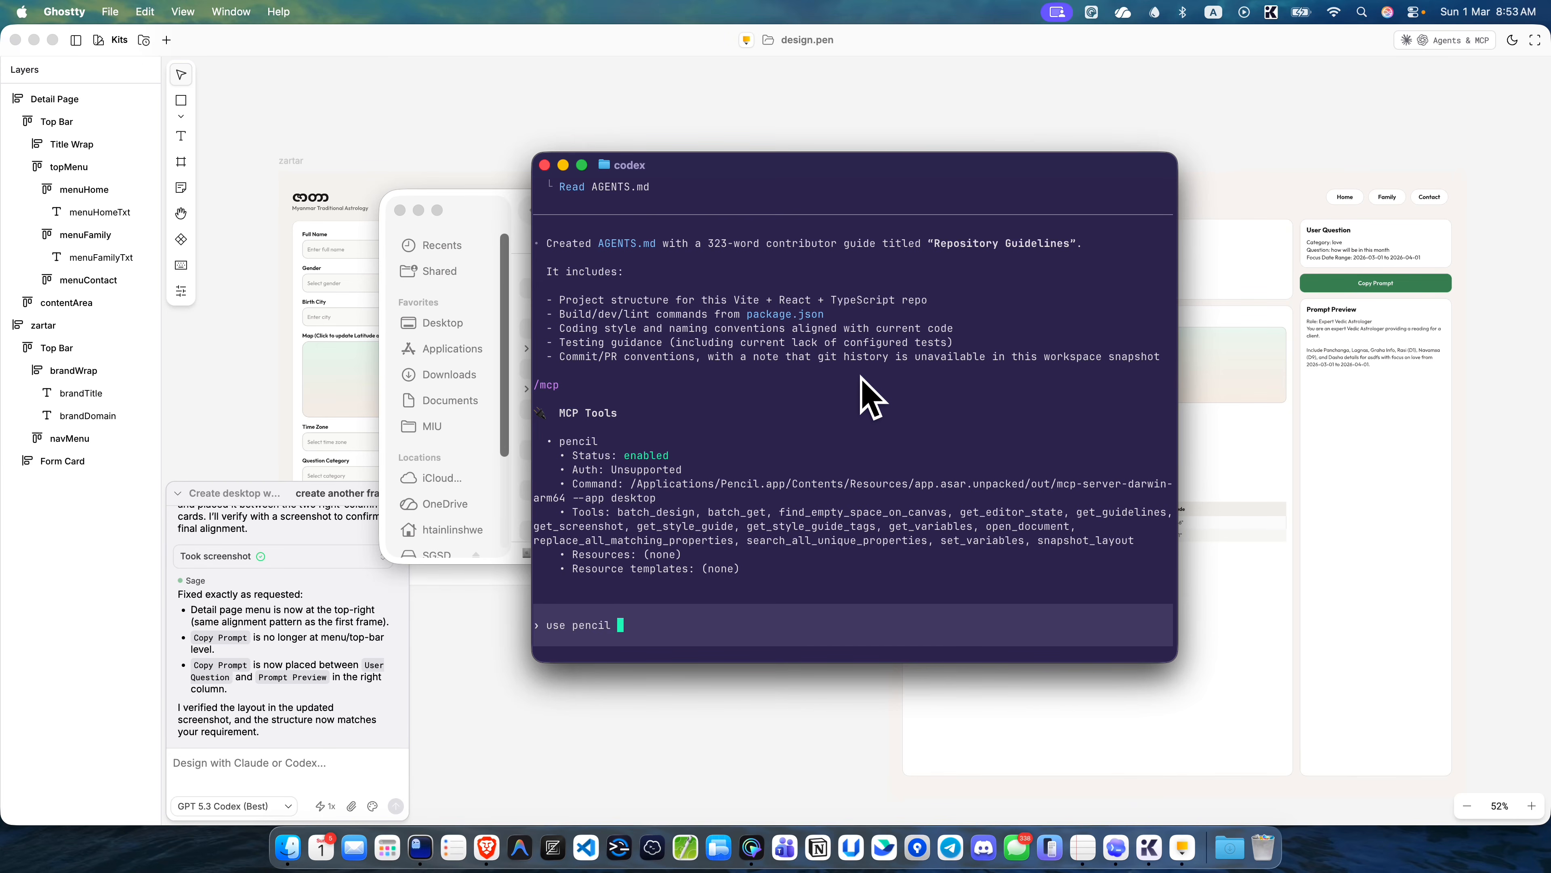
pyautogui.write('mcp ,')
pyautogui.click(309, 171)
pyautogui.click(292, 161)
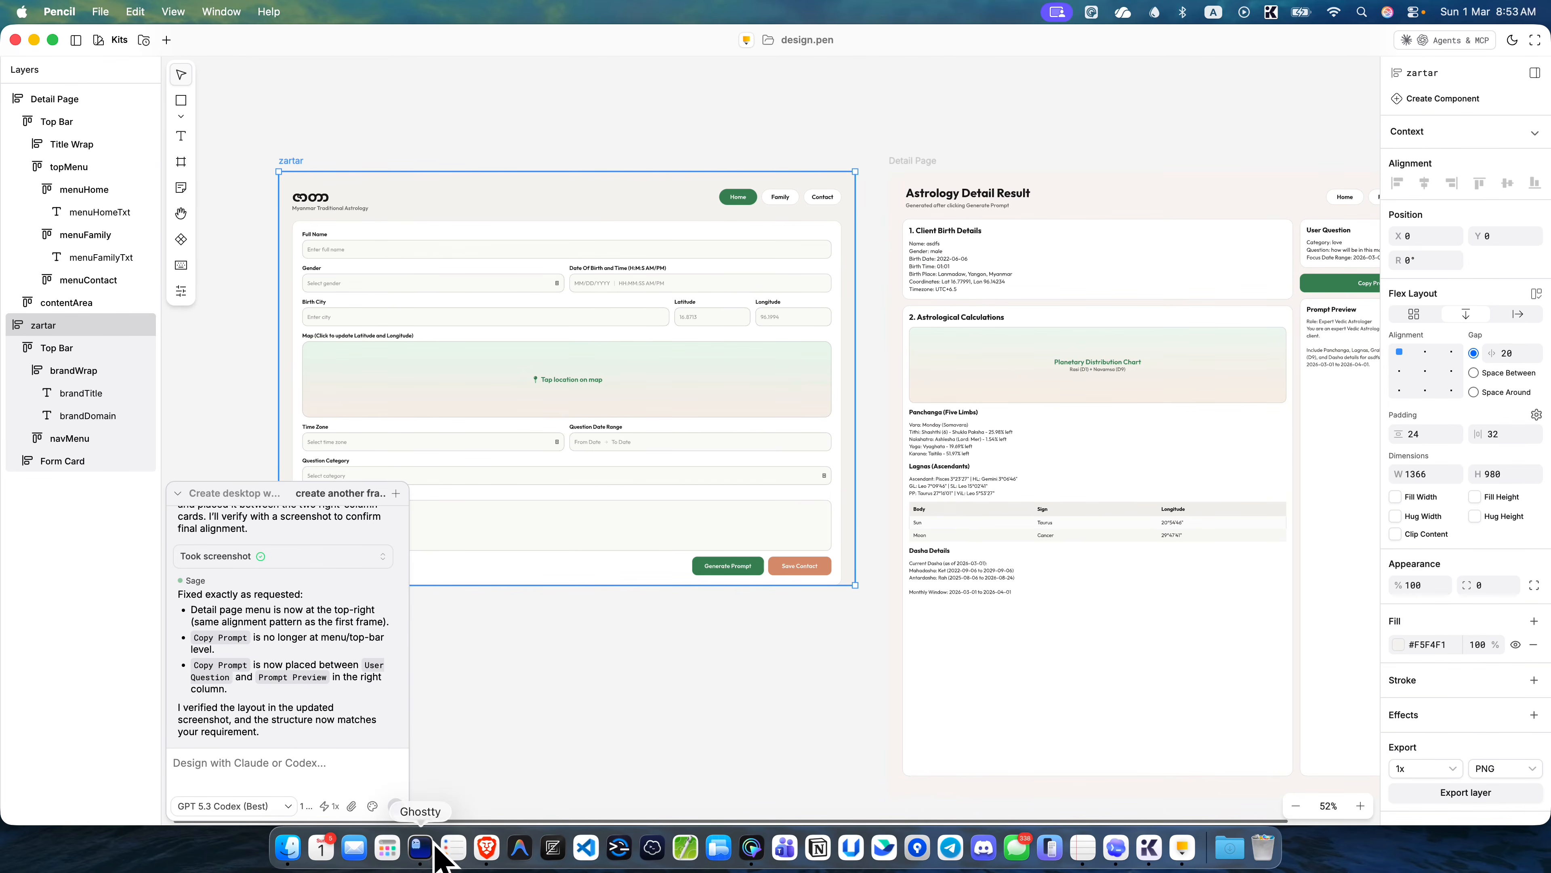
pyautogui.click(419, 846)
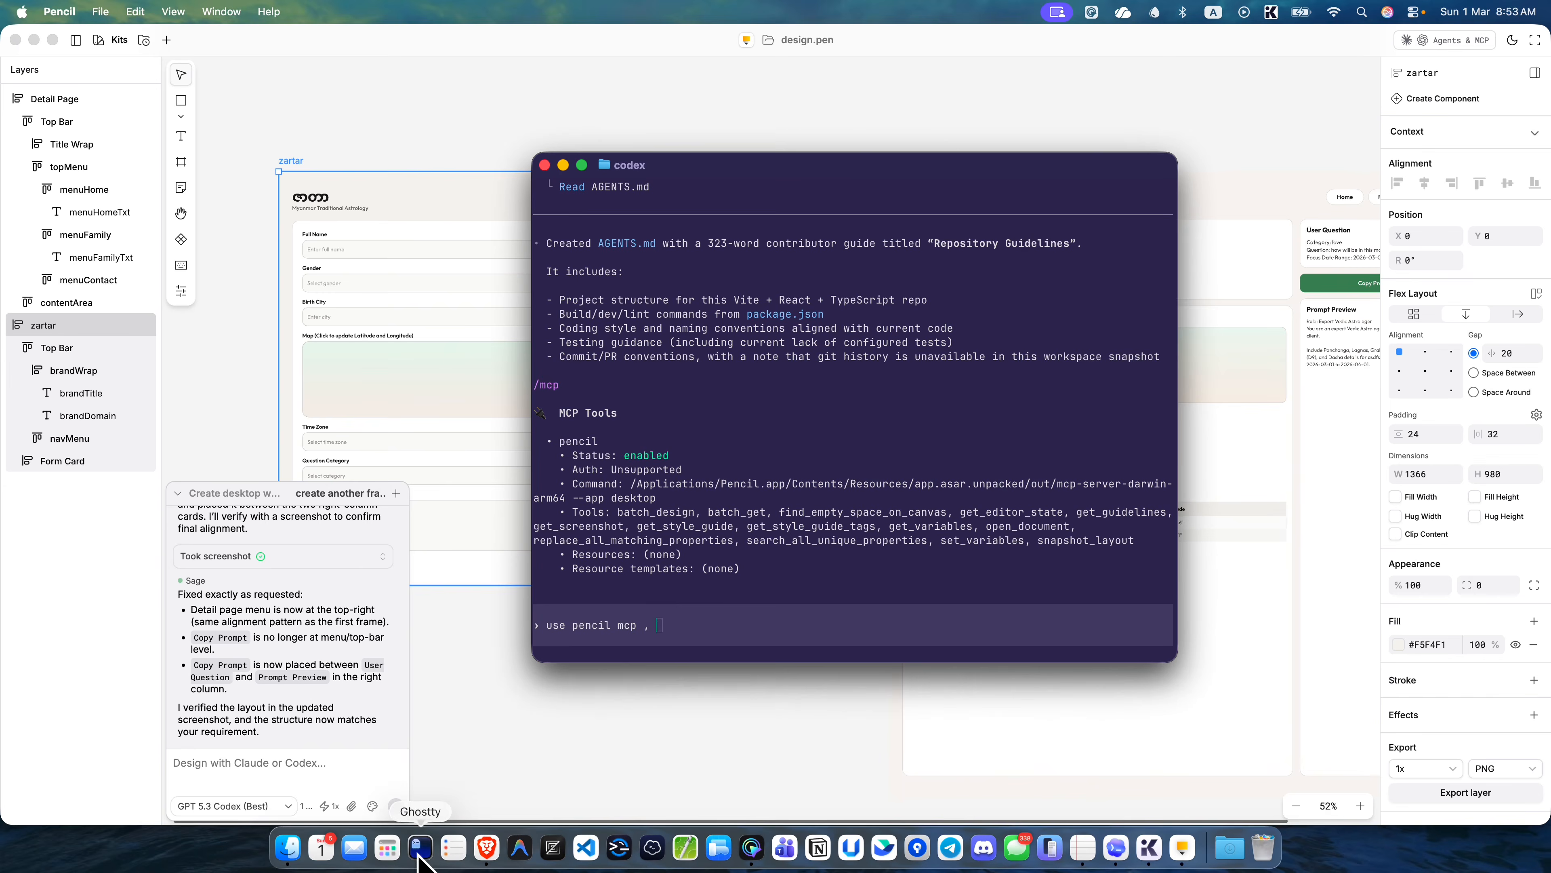
pyautogui.write(', export selected')
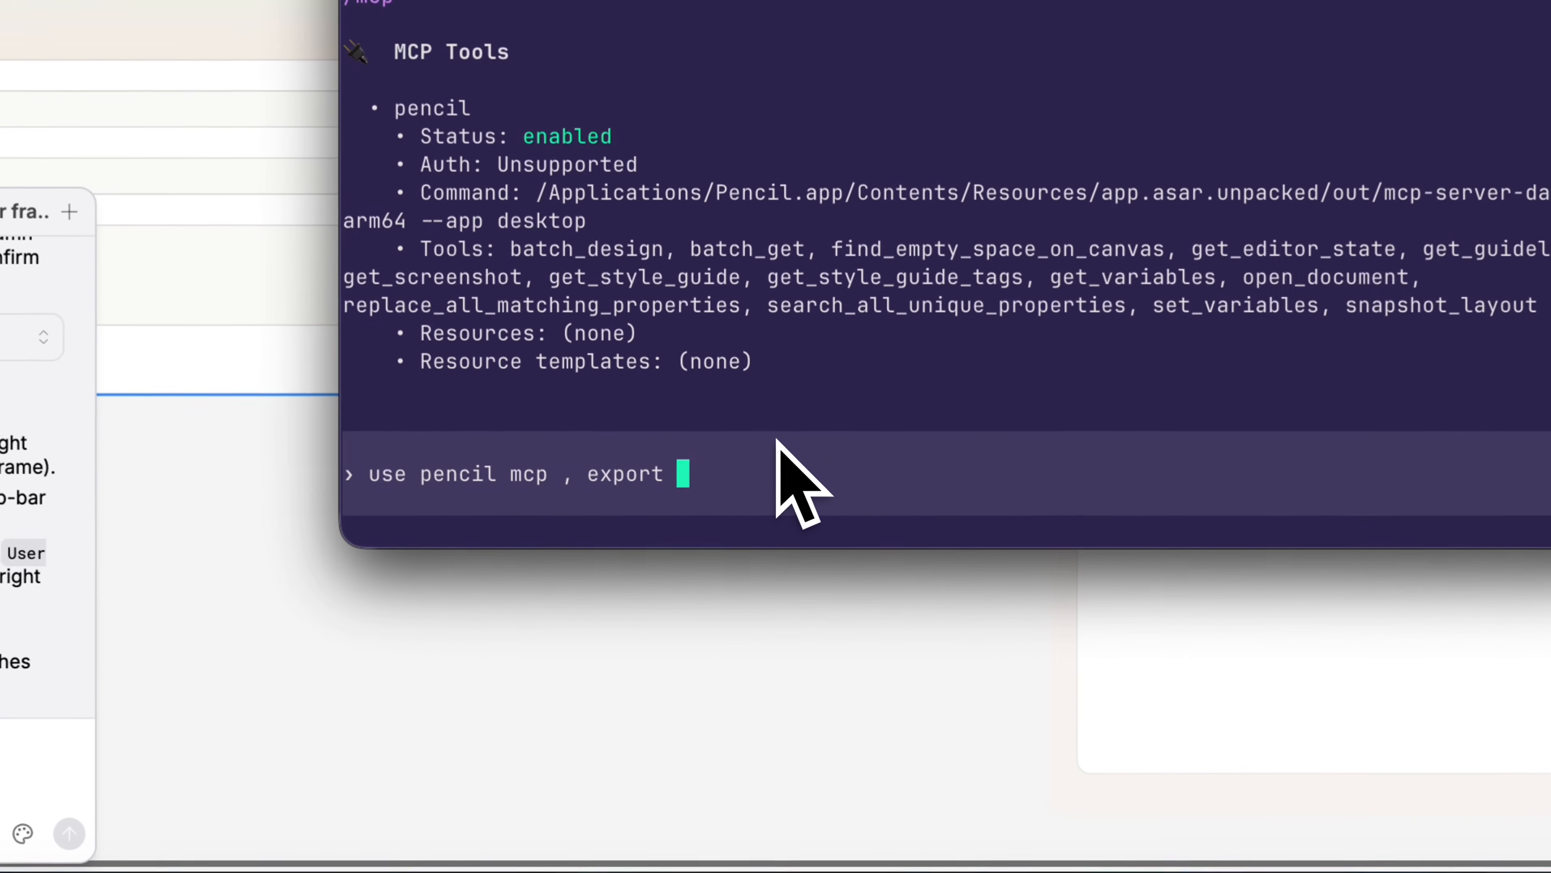
pyautogui.write(' frame to reac')
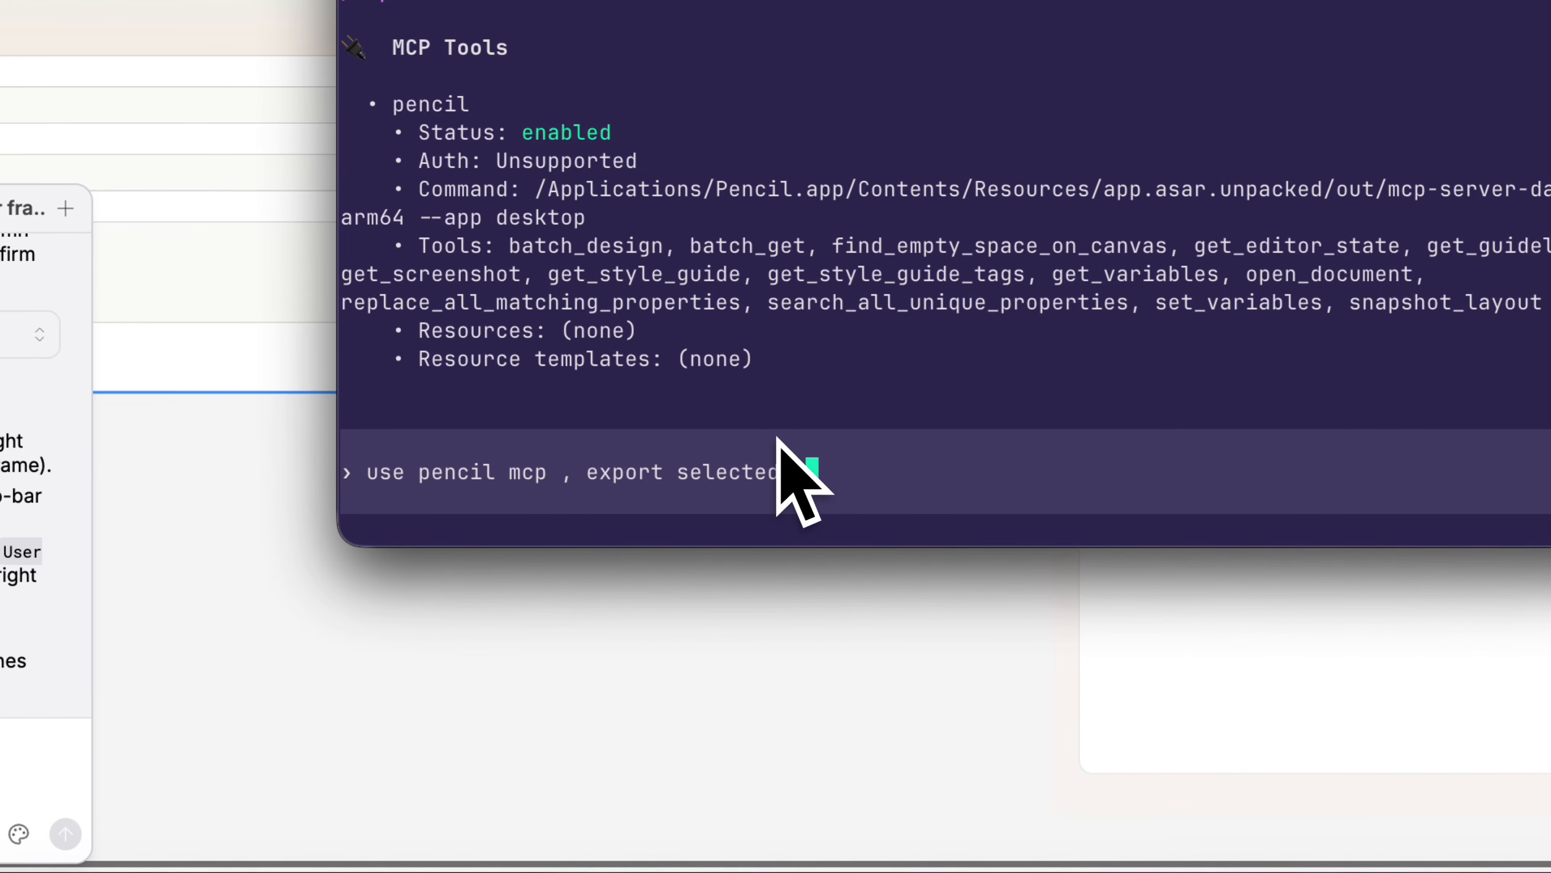
pyautogui.write('t page')
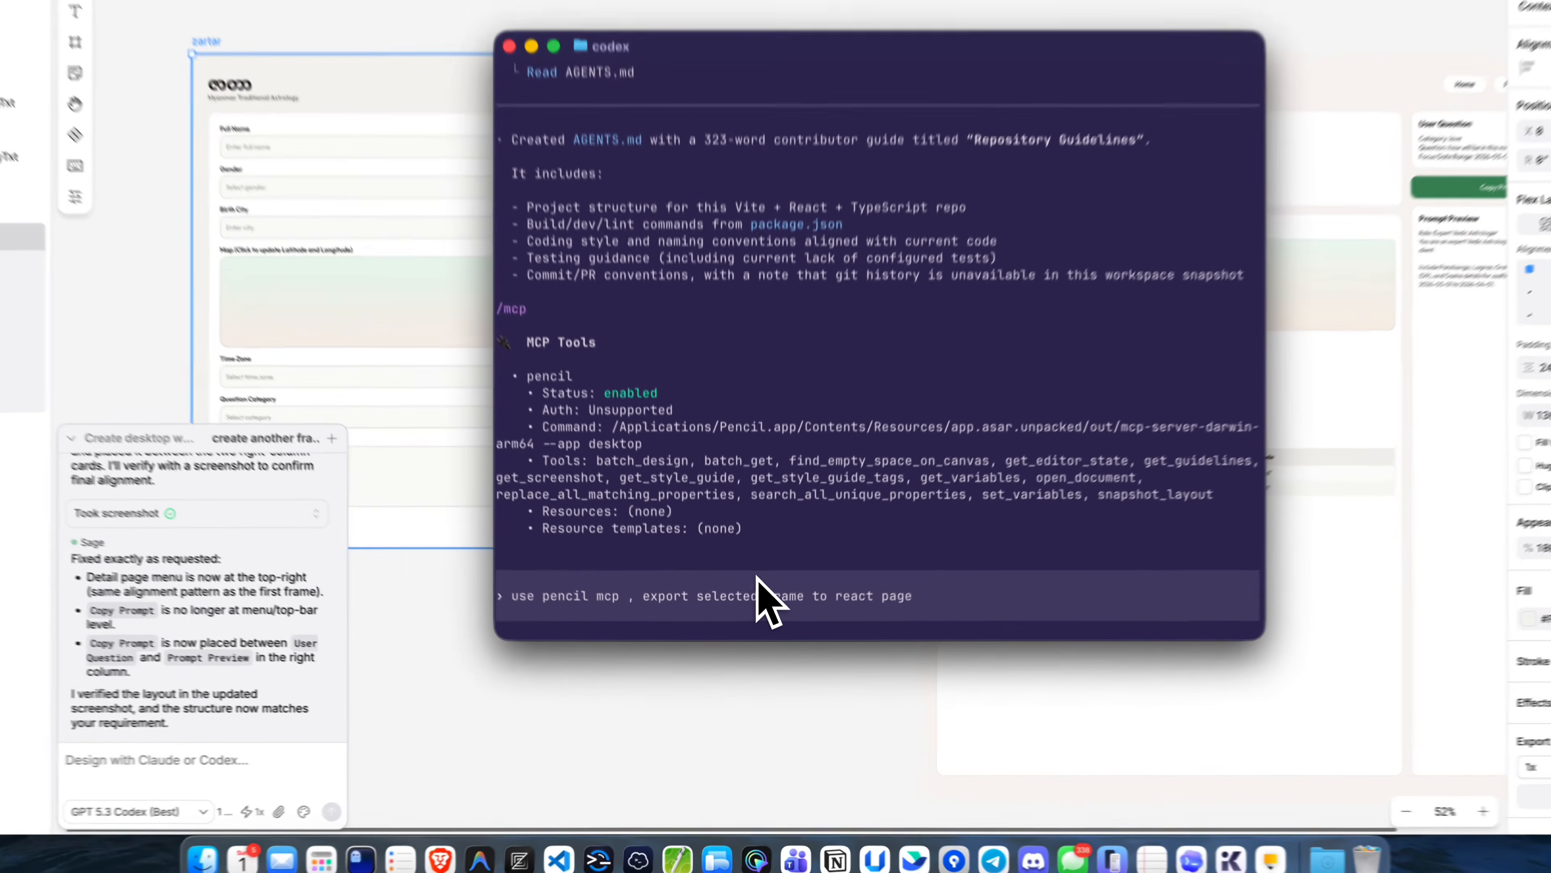
pyautogui.press('Return')
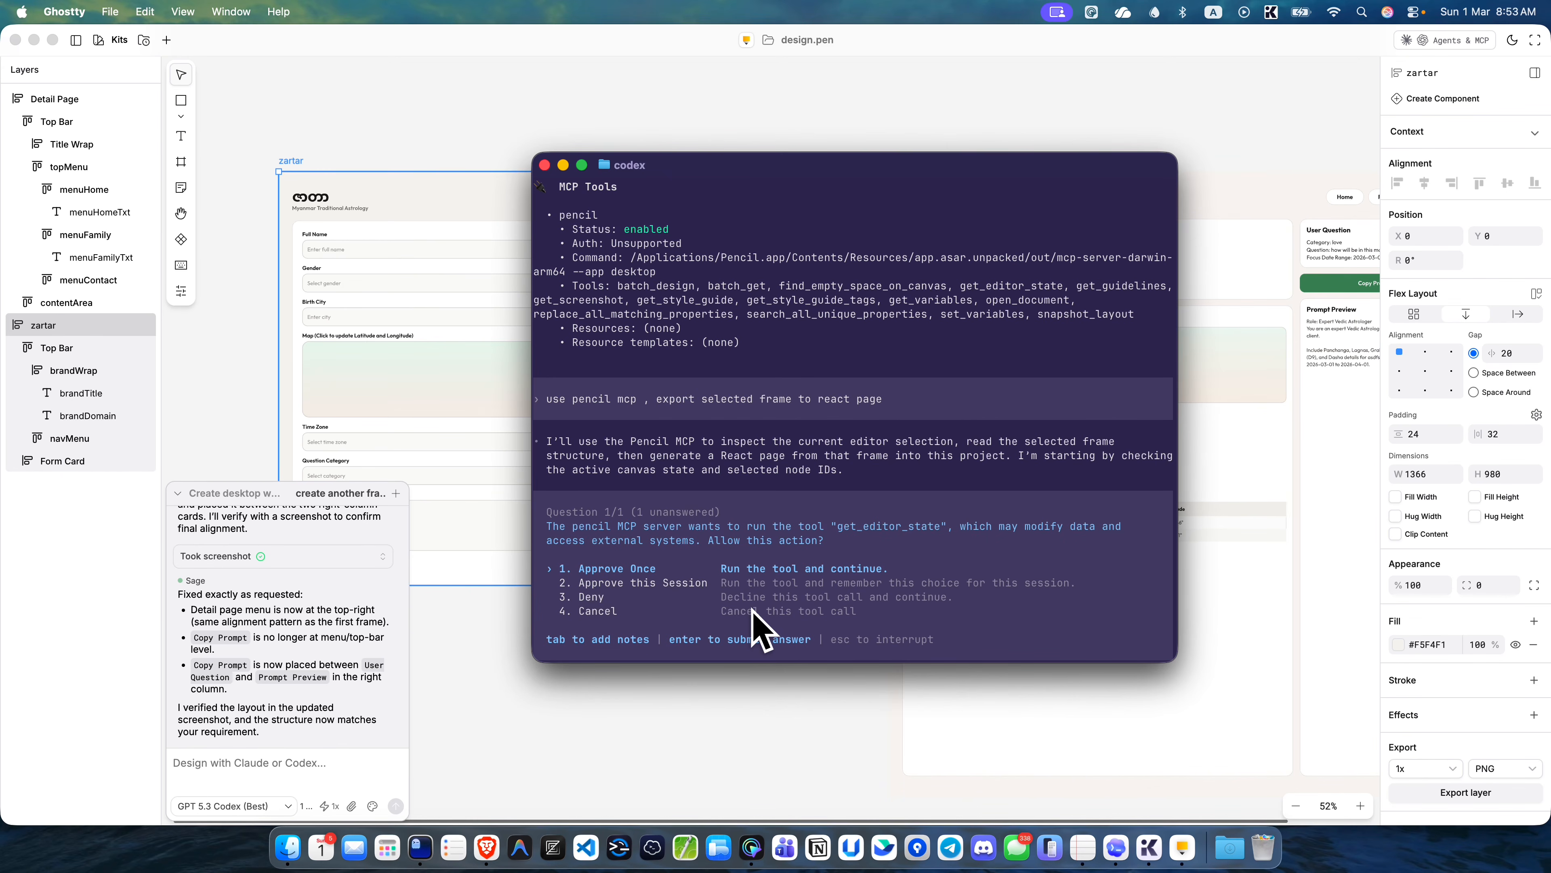
# - Approve Codex's Pencil MCP tool requests for this session, including get_editor_state, get_guidelines and get_screenshot
pyautogui.press('Down')
pyautogui.press('Return')
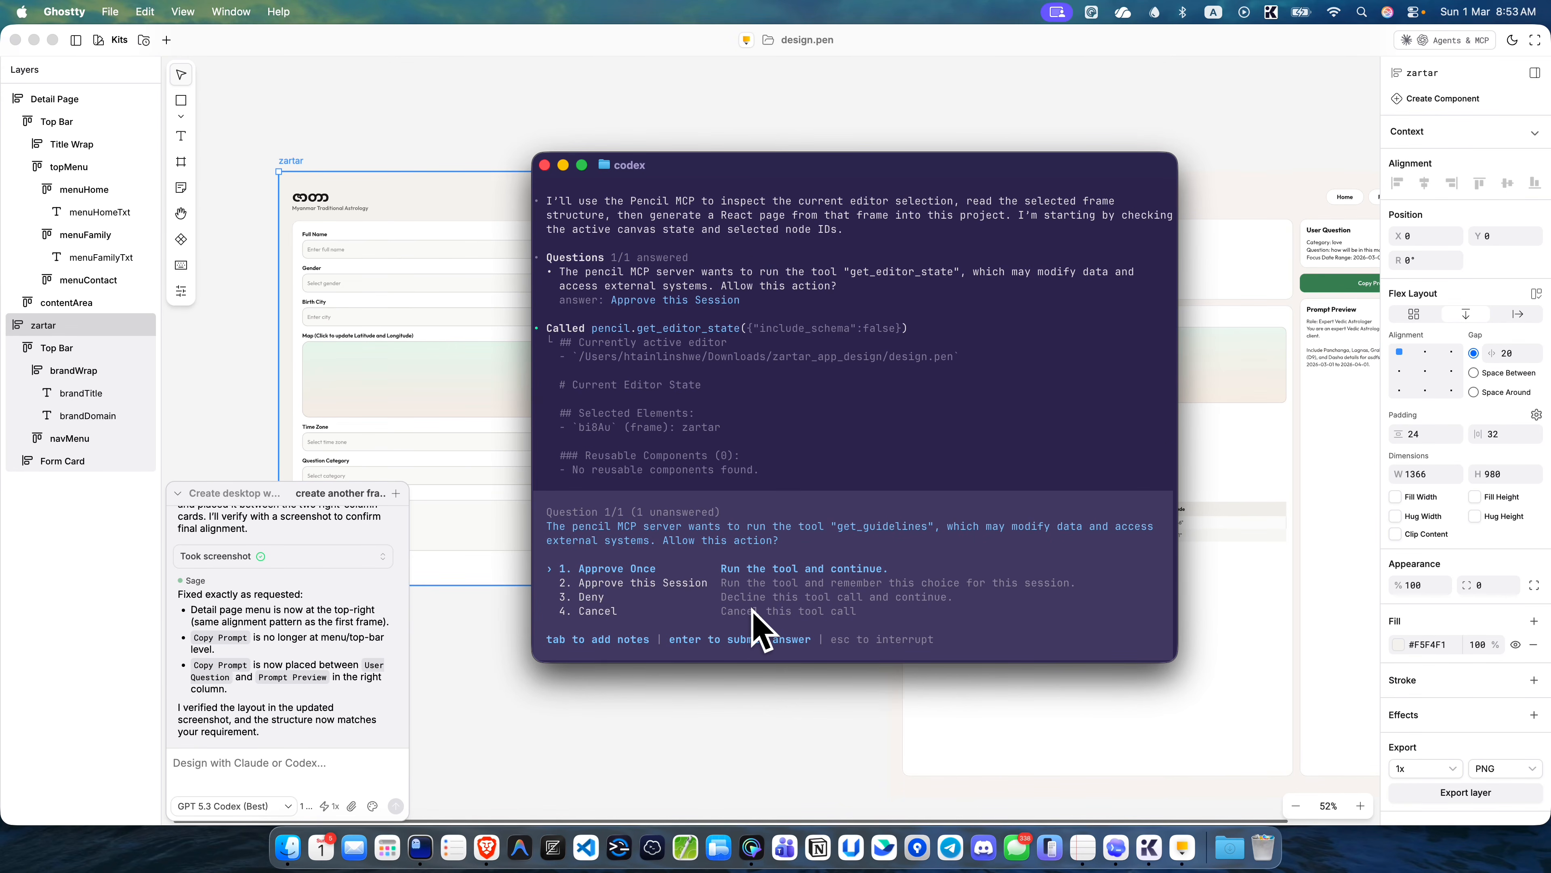
pyautogui.press('Down')
pyautogui.press('Return')
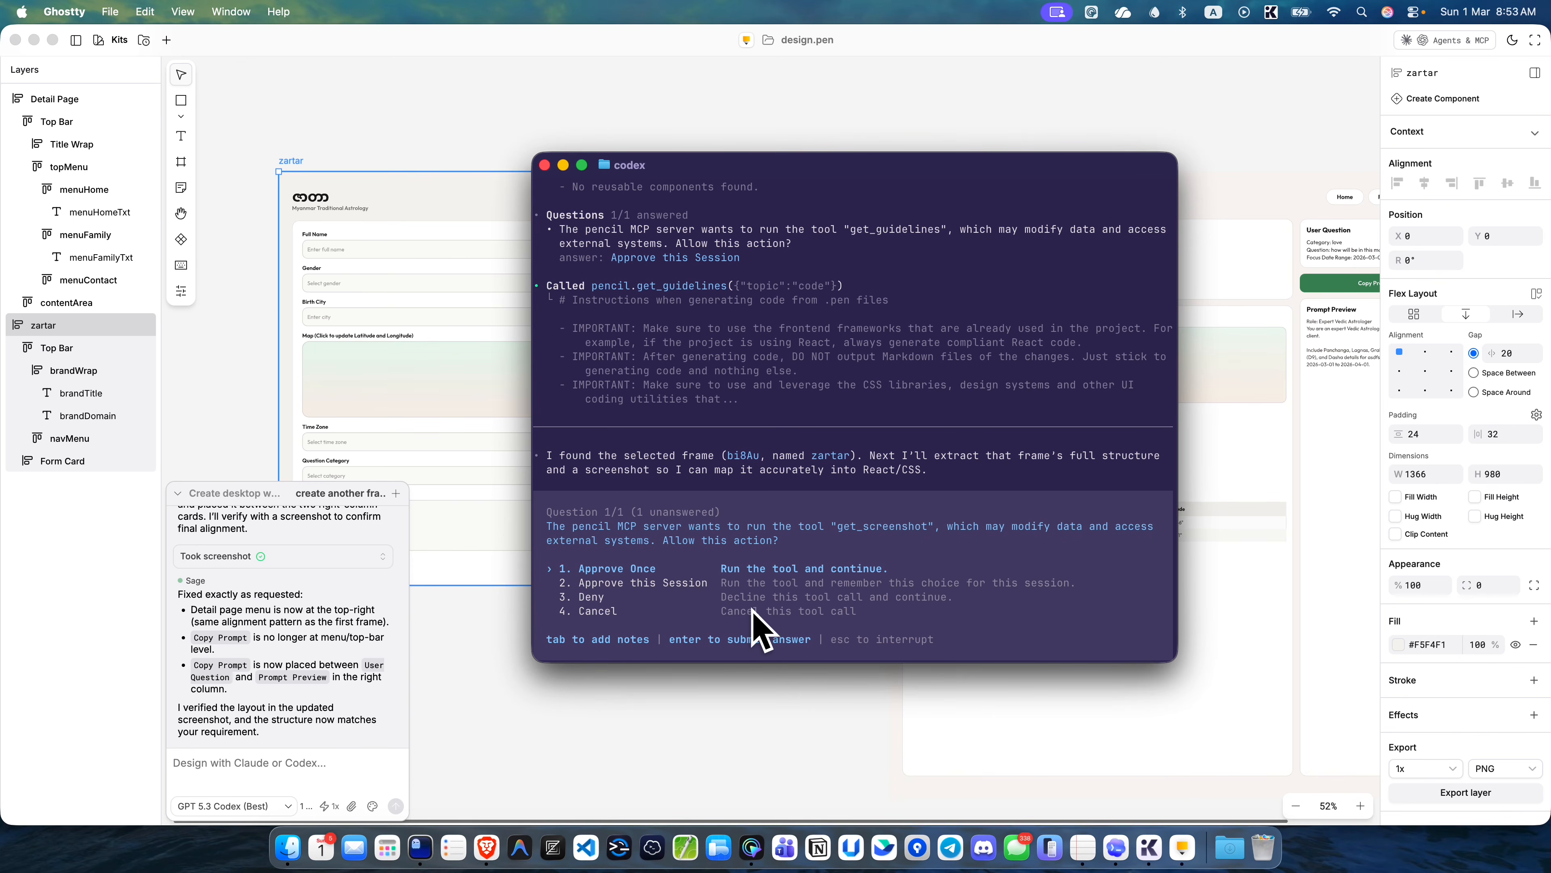
pyautogui.press('Down')
pyautogui.press('Return')
pyautogui.press('Down')
pyautogui.press('Return')
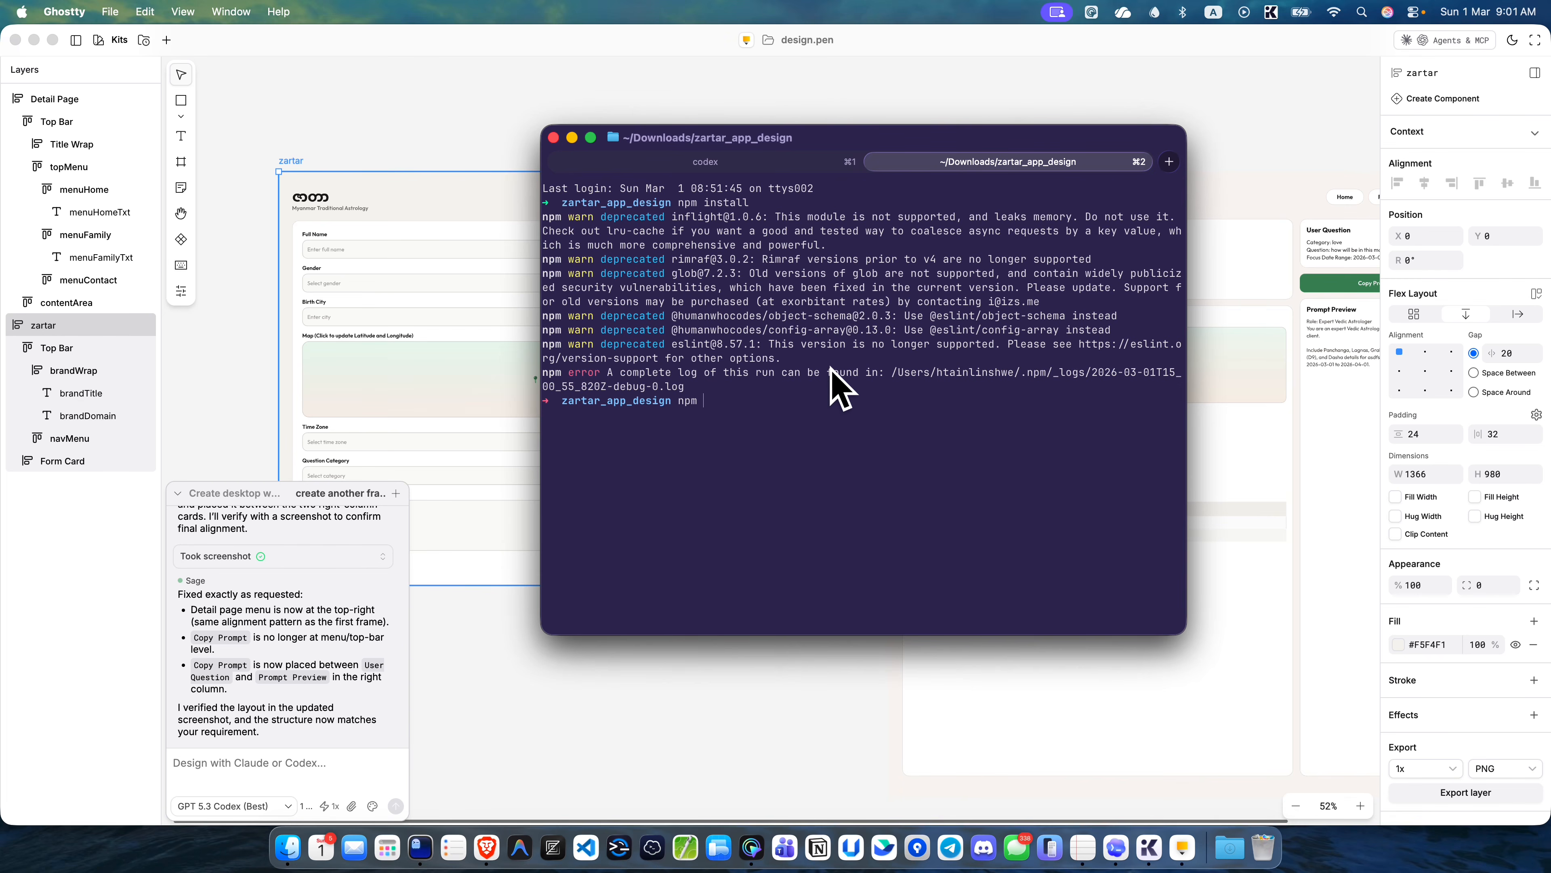
pyautogui.write('run dev')
pyautogui.press('Return')
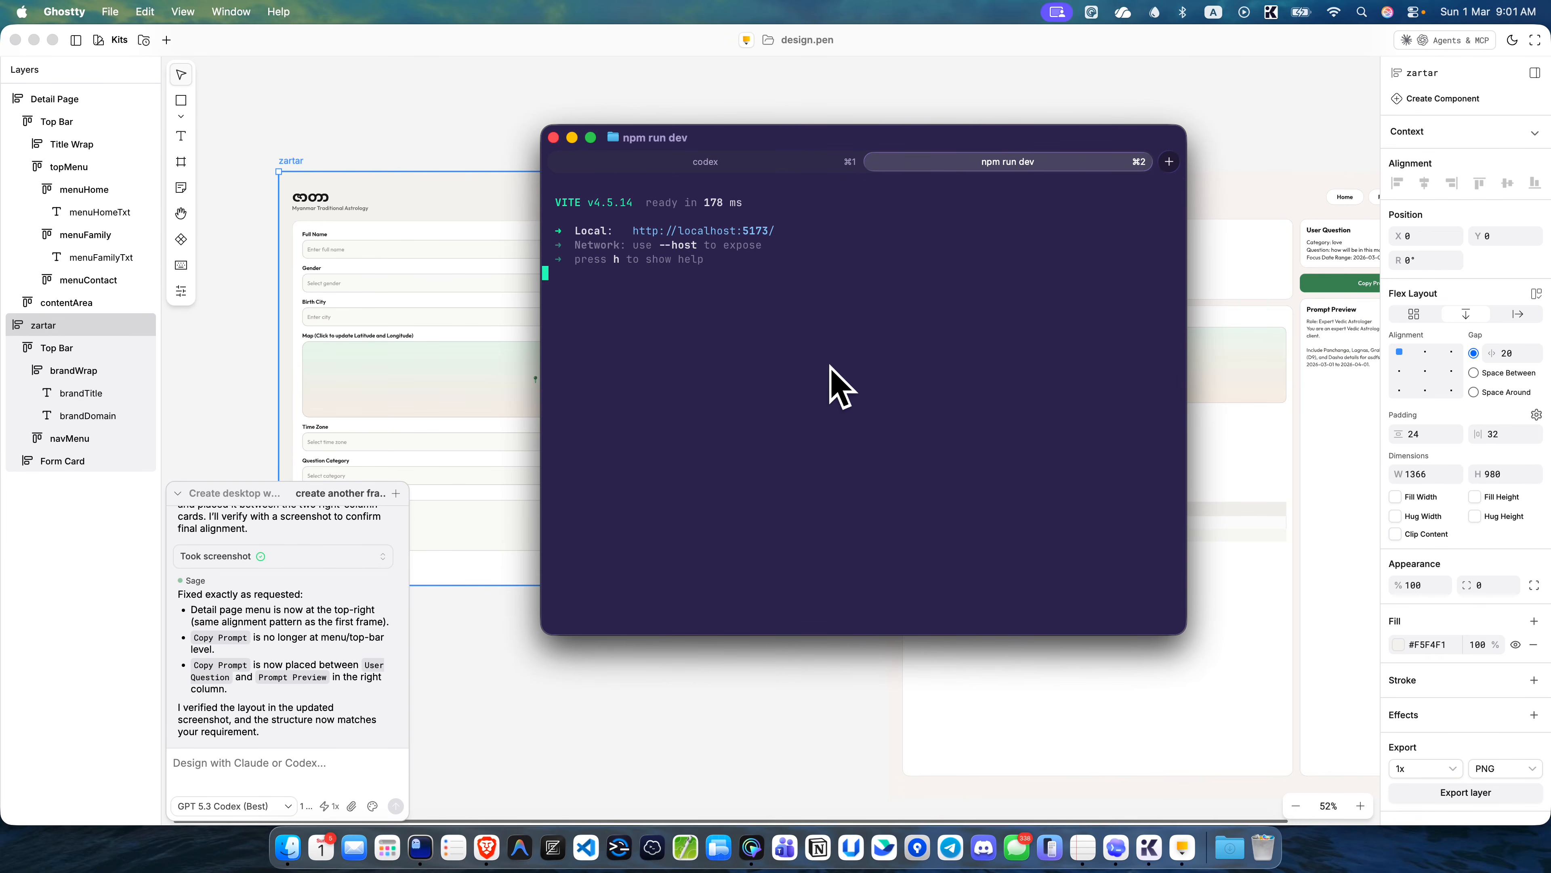
pyautogui.keyDown('super'); pyautogui.click(752, 232); pyautogui.keyUp('super')
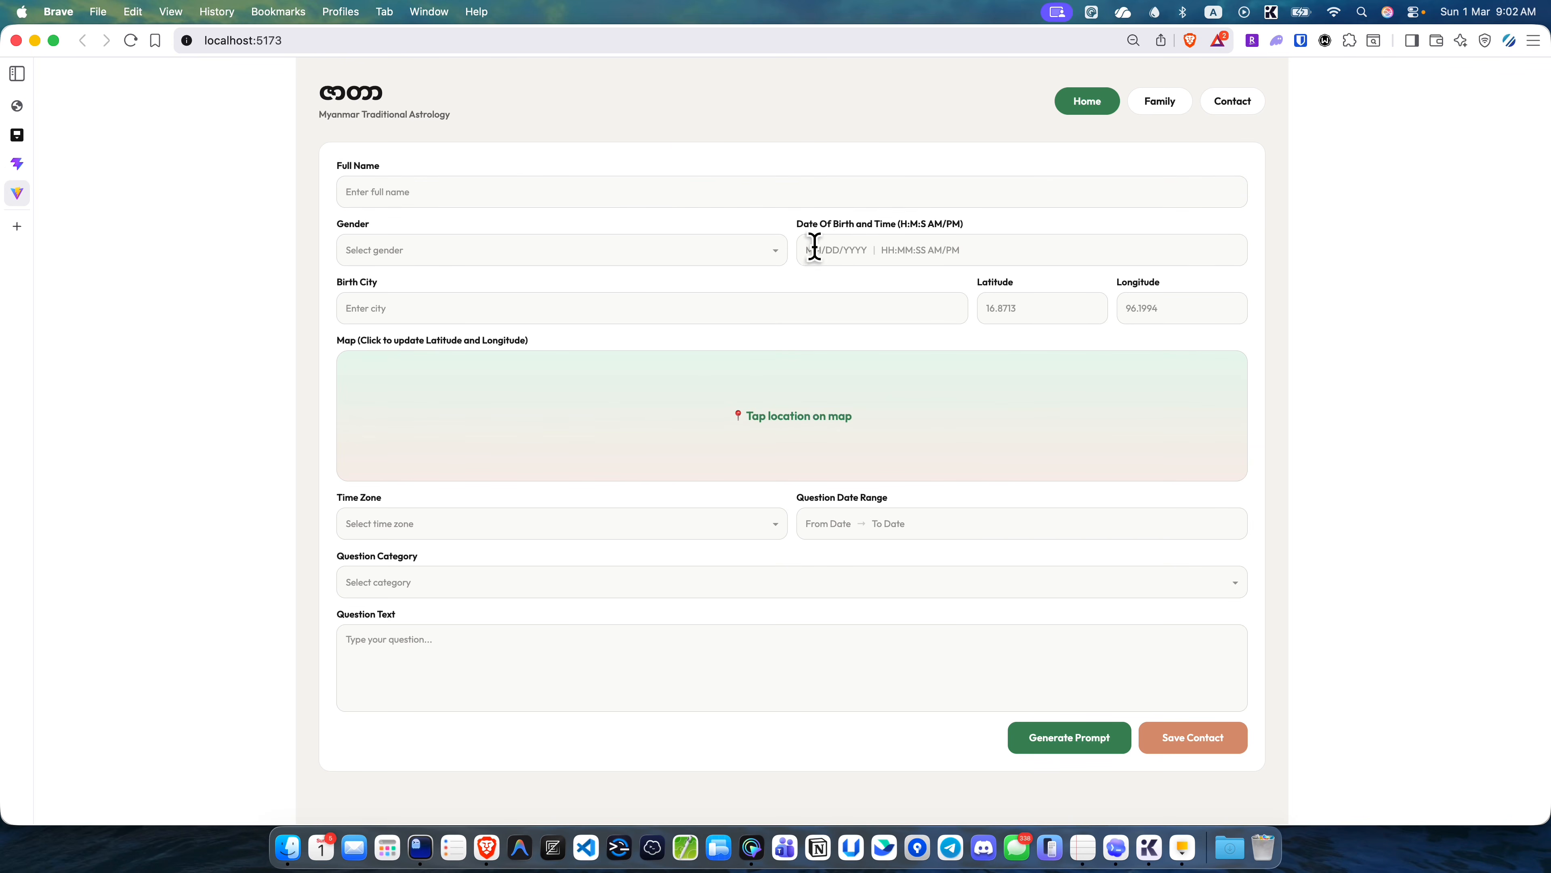
# - Check whether the exported form's date of birth, Birth City, Latitude, Longitude and Time Zone fields respond to interaction
pyautogui.moveTo(929, 247); pyautogui.dragTo(763, 256)
pyautogui.click(883, 259)
pyautogui.click(407, 307)
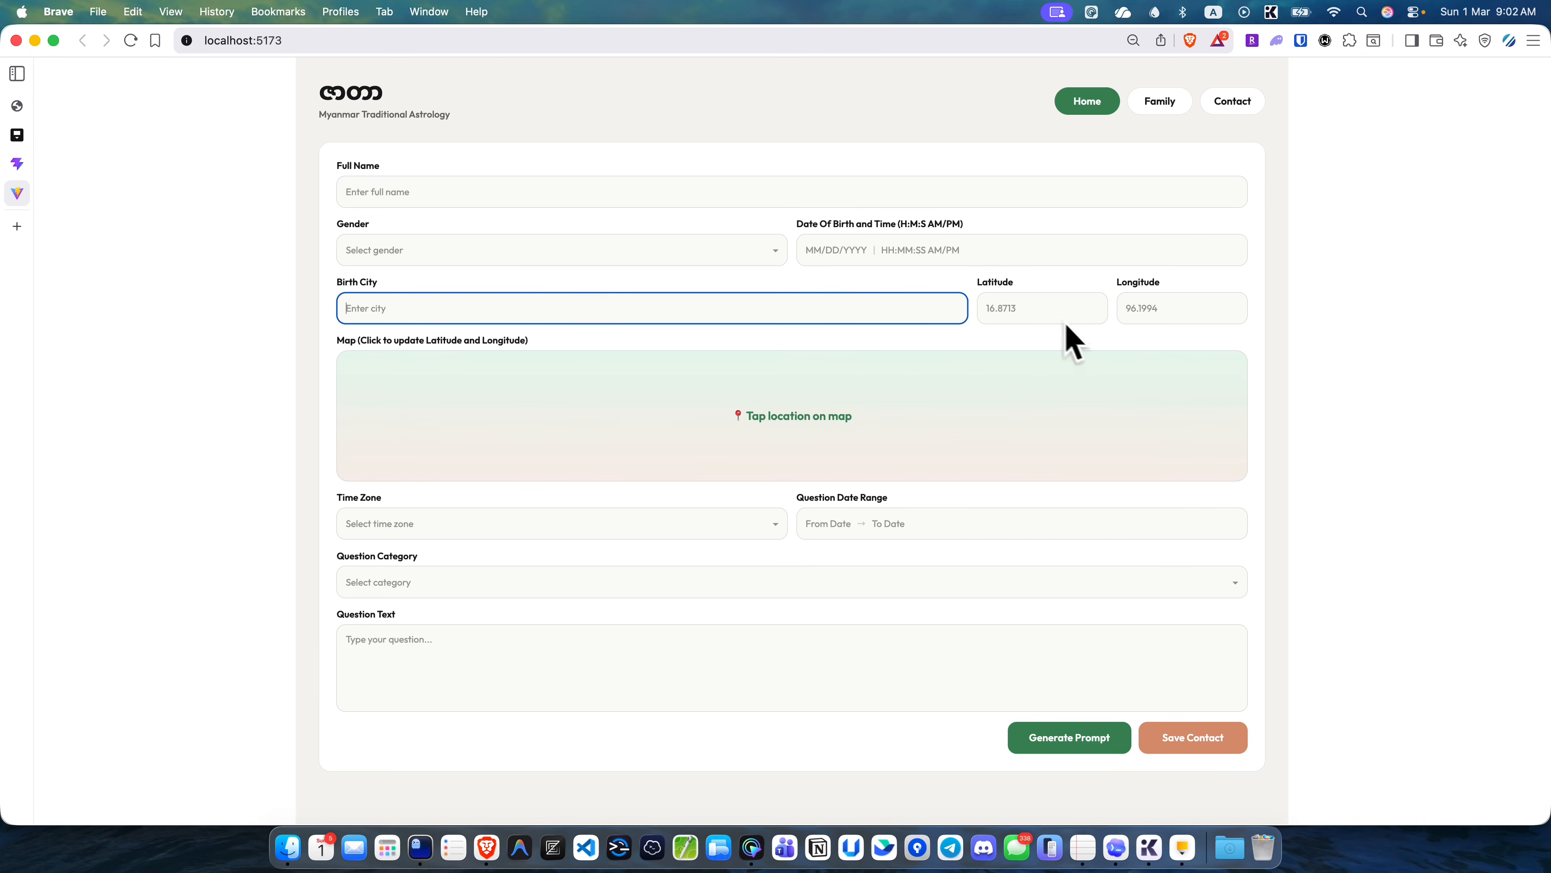
pyautogui.click(1067, 309)
pyautogui.click(1156, 305)
pyautogui.click(393, 520)
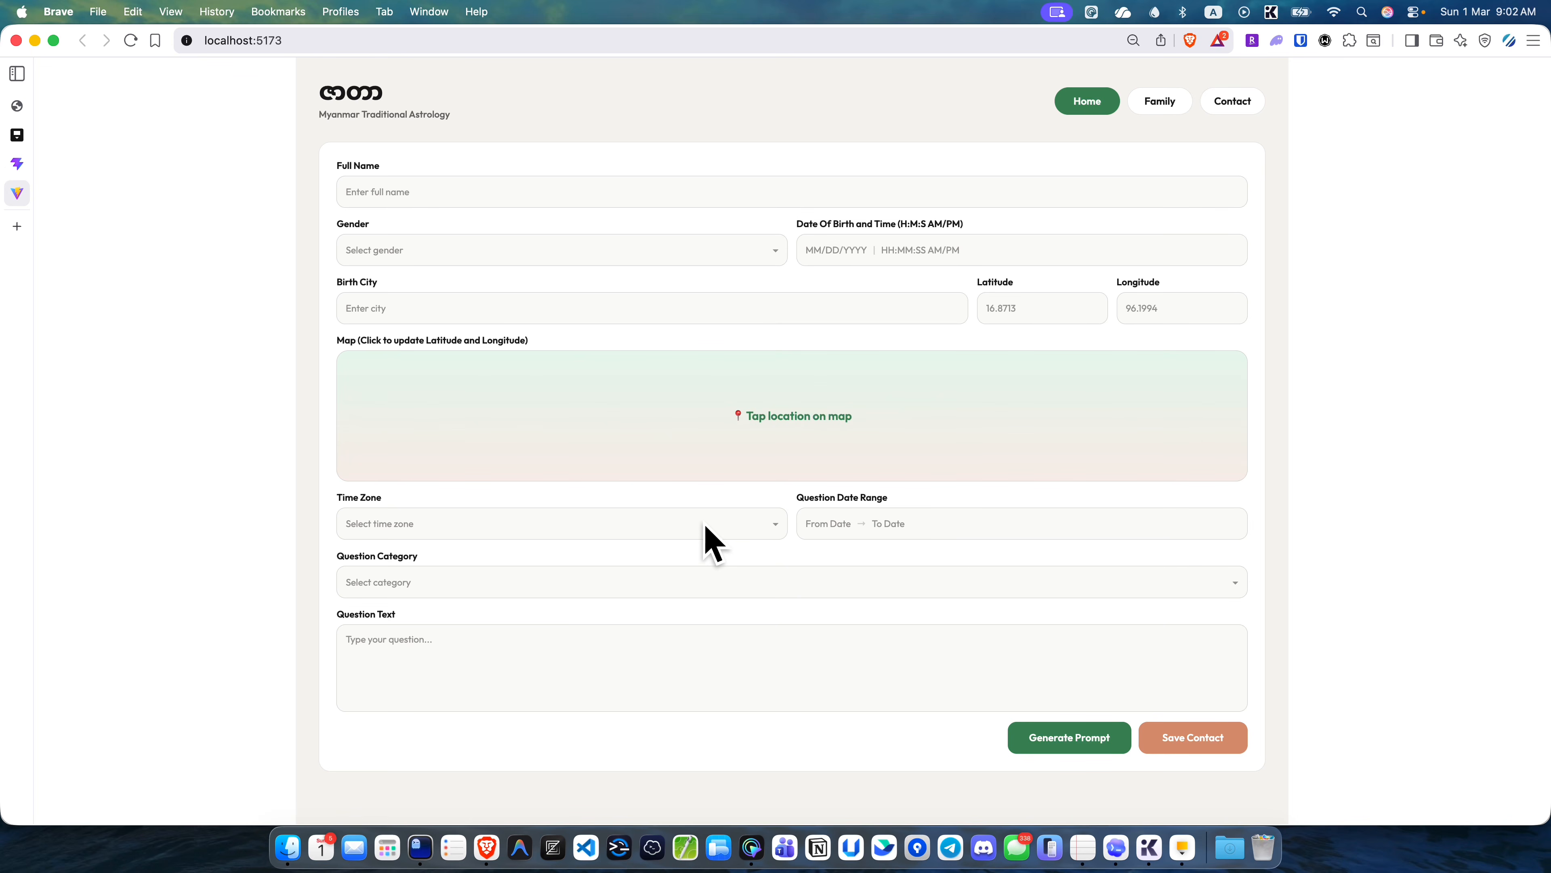
# - Try out the Question Text field by entering "test" and clearing it again
pyautogui.click(589, 665)
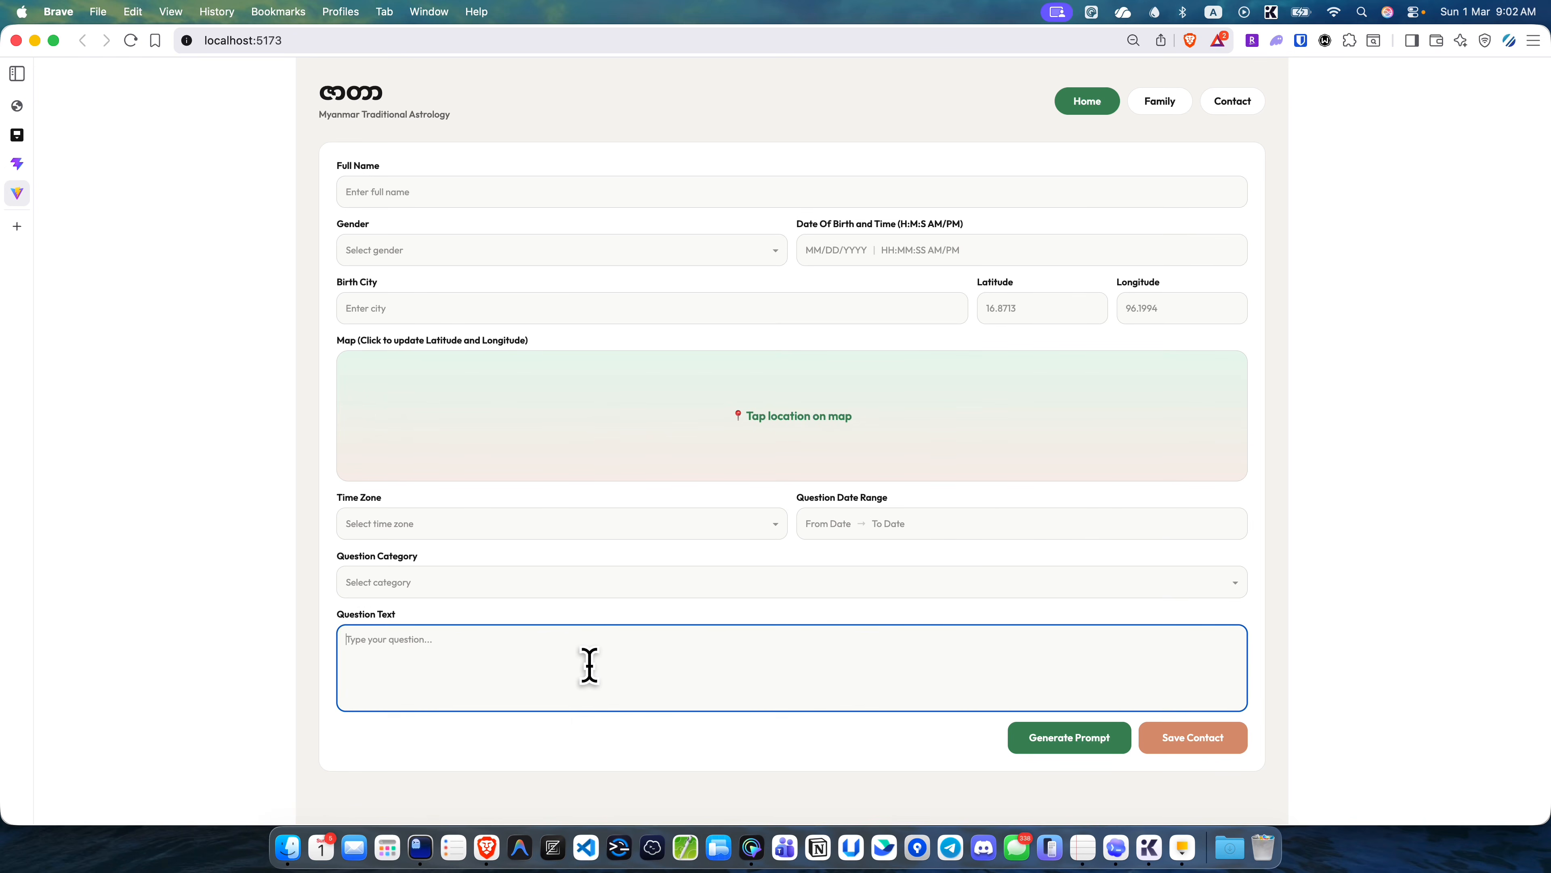
pyautogui.write('test')
pyautogui.press('super+a')
pyautogui.press('BackSpace')
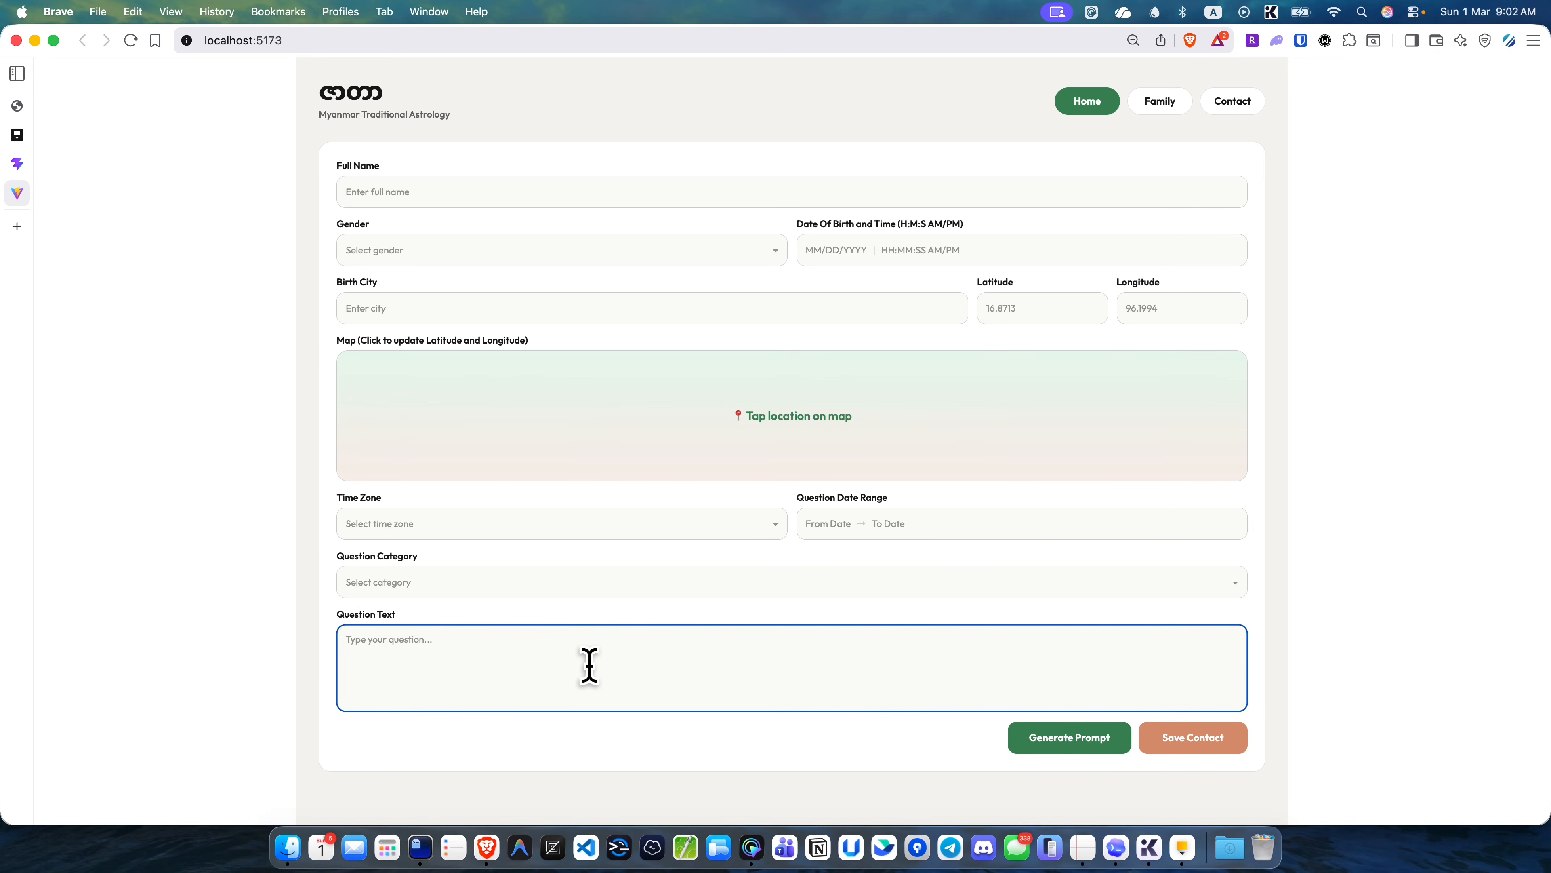